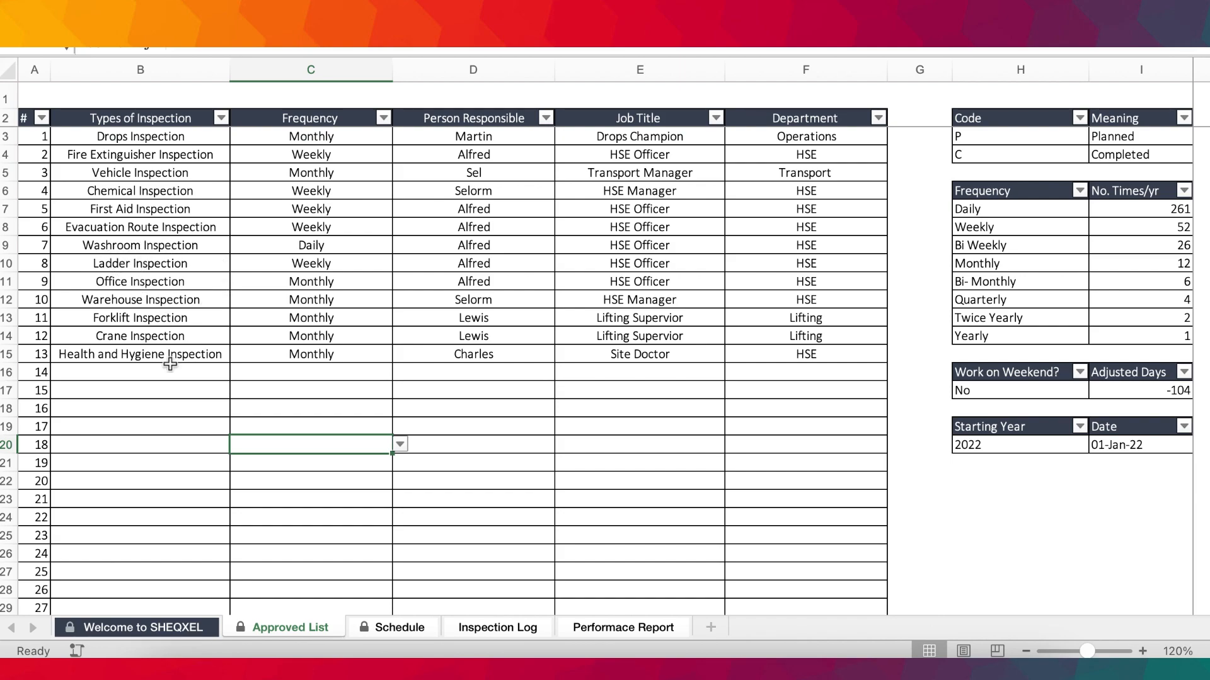
Examine the Types of Inspection column and compare the frequency choices for Drops Inspection with the Frequency reference table.
{"action": "left_click_drag", "start_coordinate": [131, 174], "coordinate": [149, 437]}
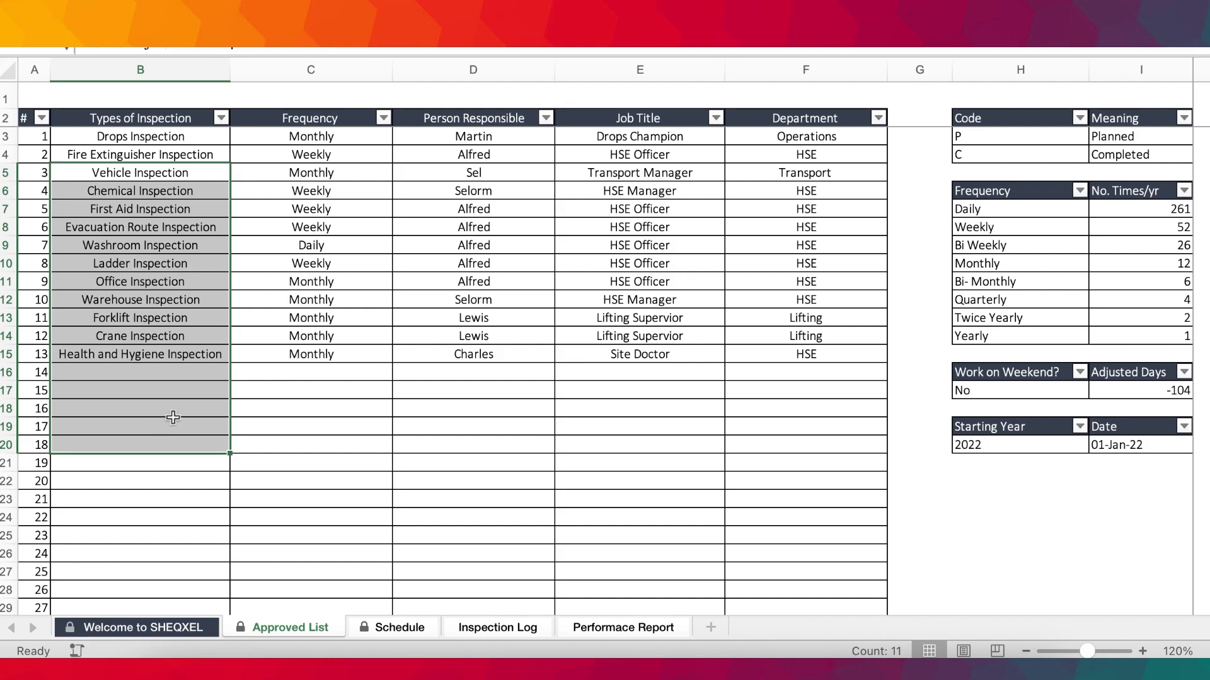
{"action": "left_click", "coordinate": [347, 136]}
{"action": "left_click", "coordinate": [400, 136]}
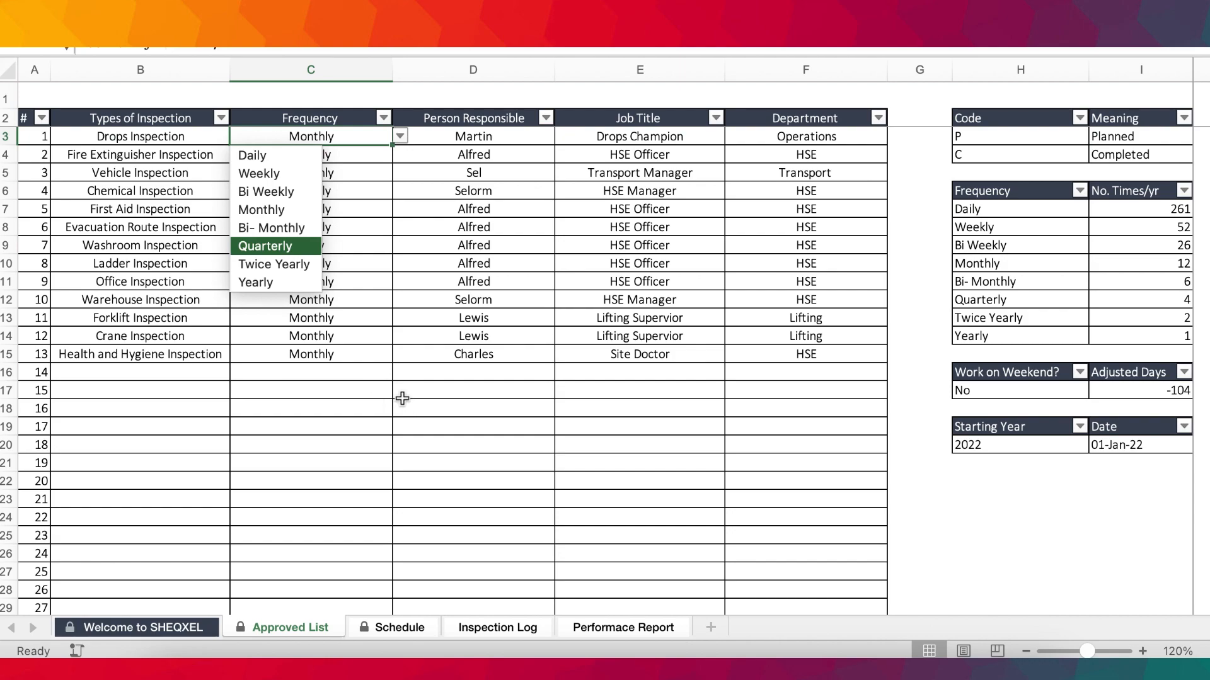
{"action": "key", "text": "Escape"}
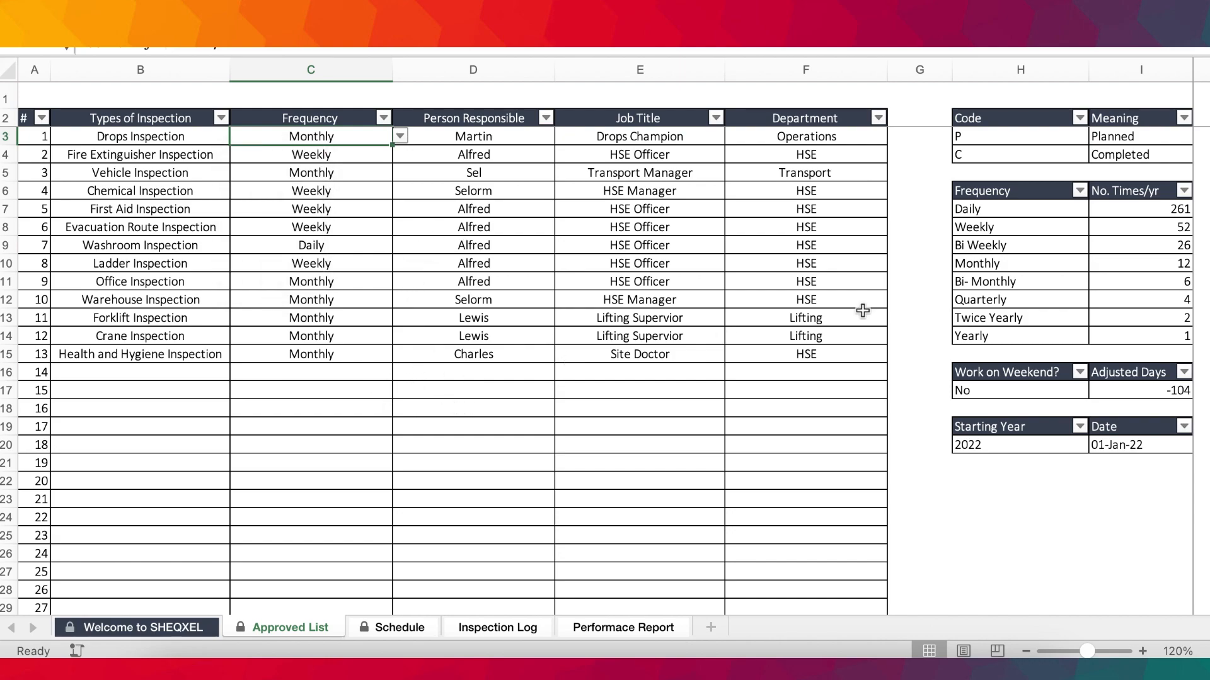
{"action": "left_click_drag", "start_coordinate": [979, 209], "coordinate": [986, 335]}
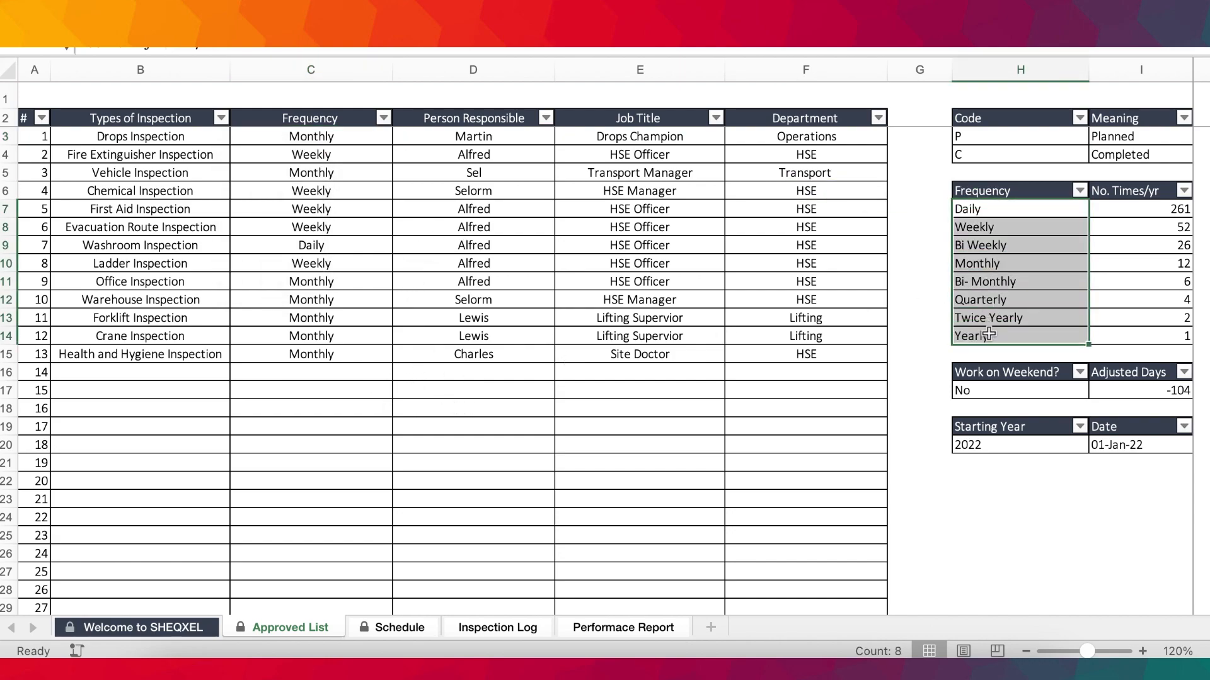
{"action": "left_click", "coordinate": [346, 133]}
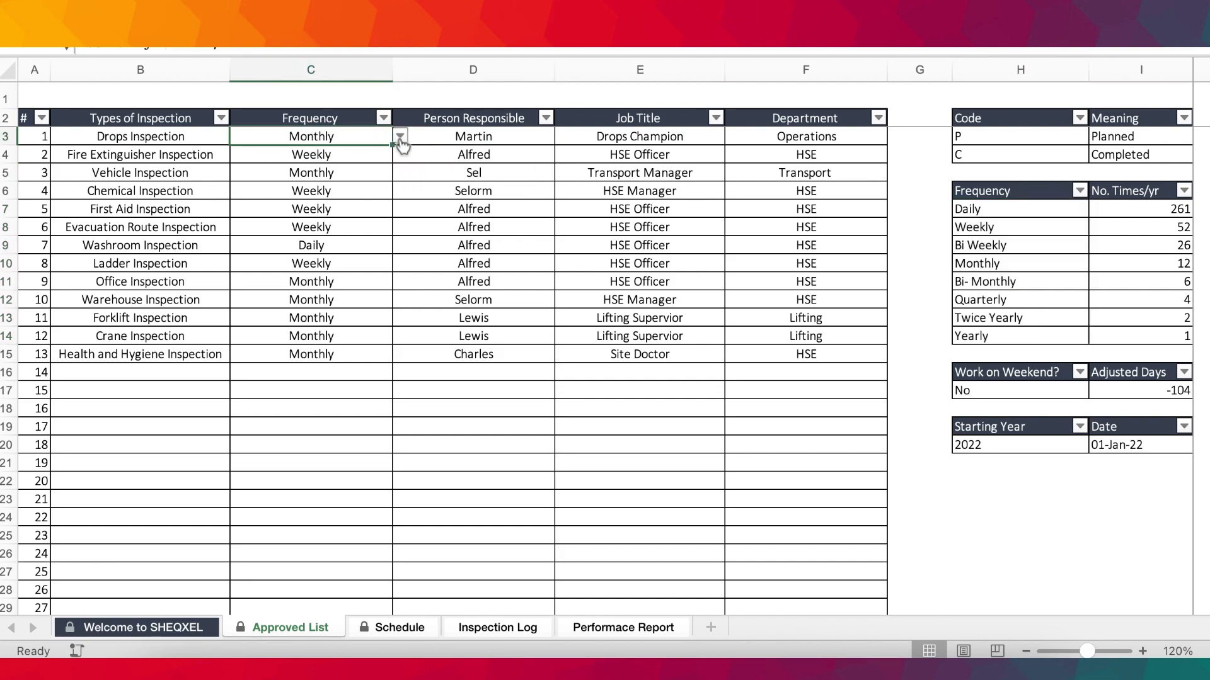
{"action": "left_click", "coordinate": [400, 136]}
{"action": "key", "text": "Escape"}
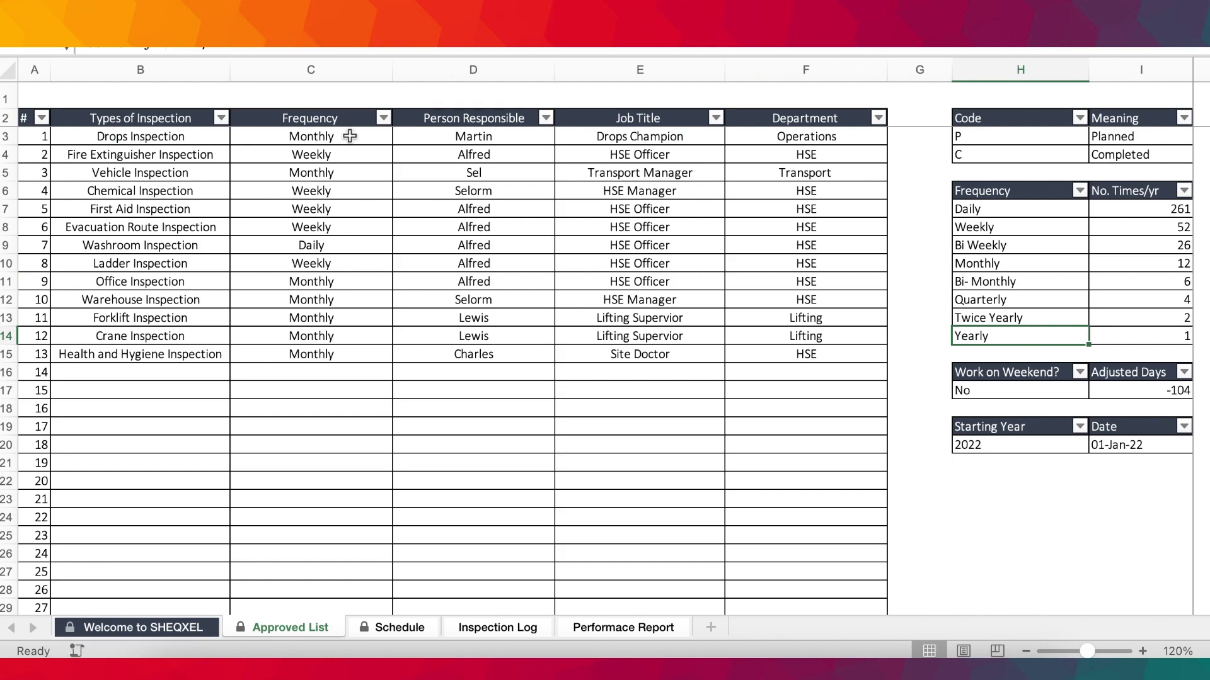
{"action": "left_click", "coordinate": [400, 136]}
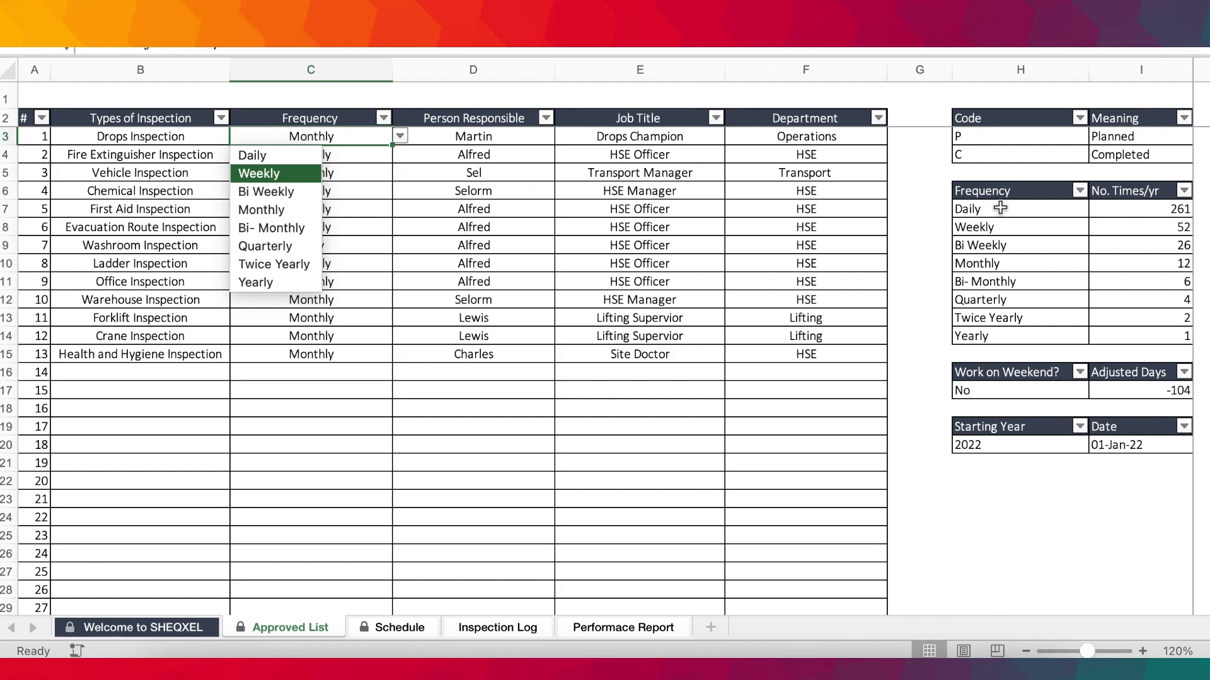
{"action": "key", "text": "Escape"}
{"action": "left_click", "coordinate": [1155, 208]}
{"action": "left_click_drag", "start_coordinate": [1156, 208], "coordinate": [1153, 339]}
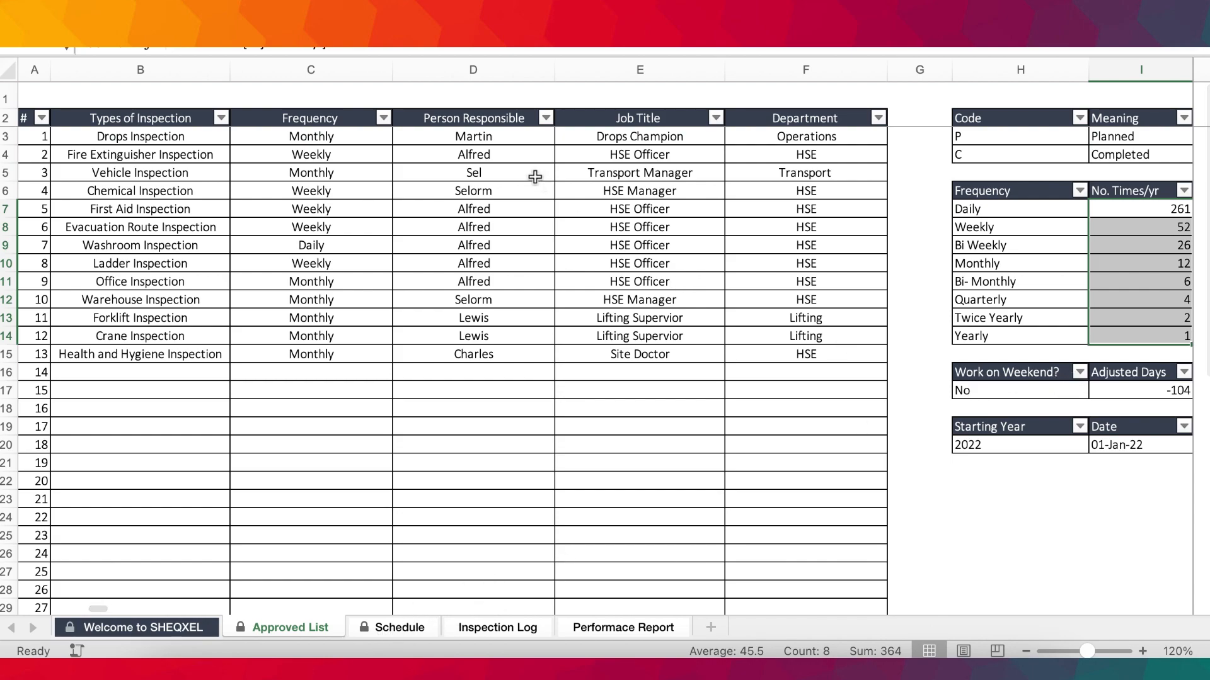
Review the Person Responsible, Job Title and Department columns, plus the reference tables for codes and inspection frequencies.
{"action": "left_click_drag", "start_coordinate": [491, 140], "coordinate": [502, 363]}
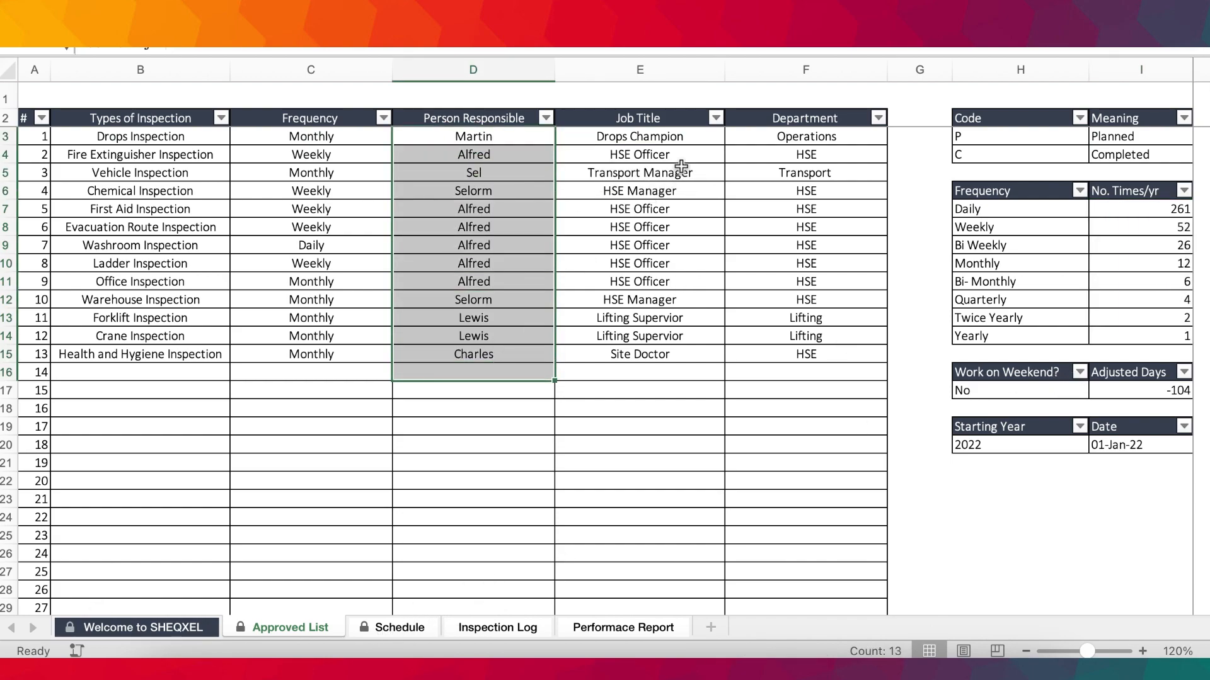
{"action": "left_click_drag", "start_coordinate": [649, 135], "coordinate": [641, 364]}
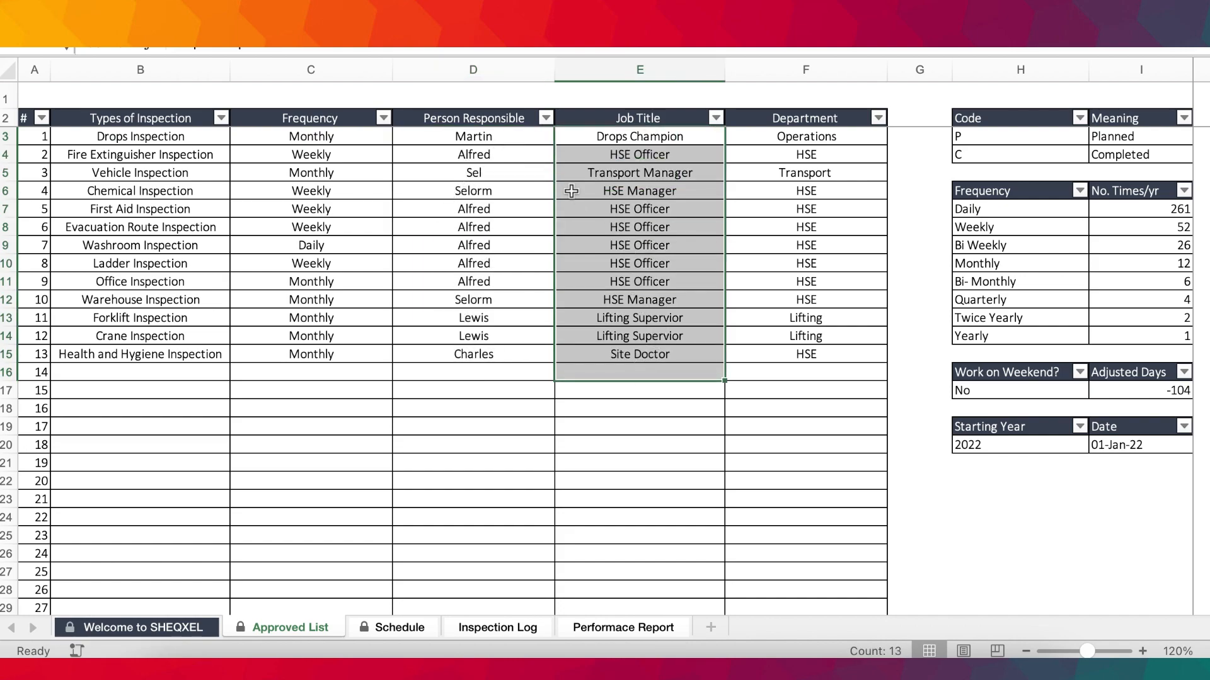
{"action": "left_click_drag", "start_coordinate": [808, 134], "coordinate": [803, 359]}
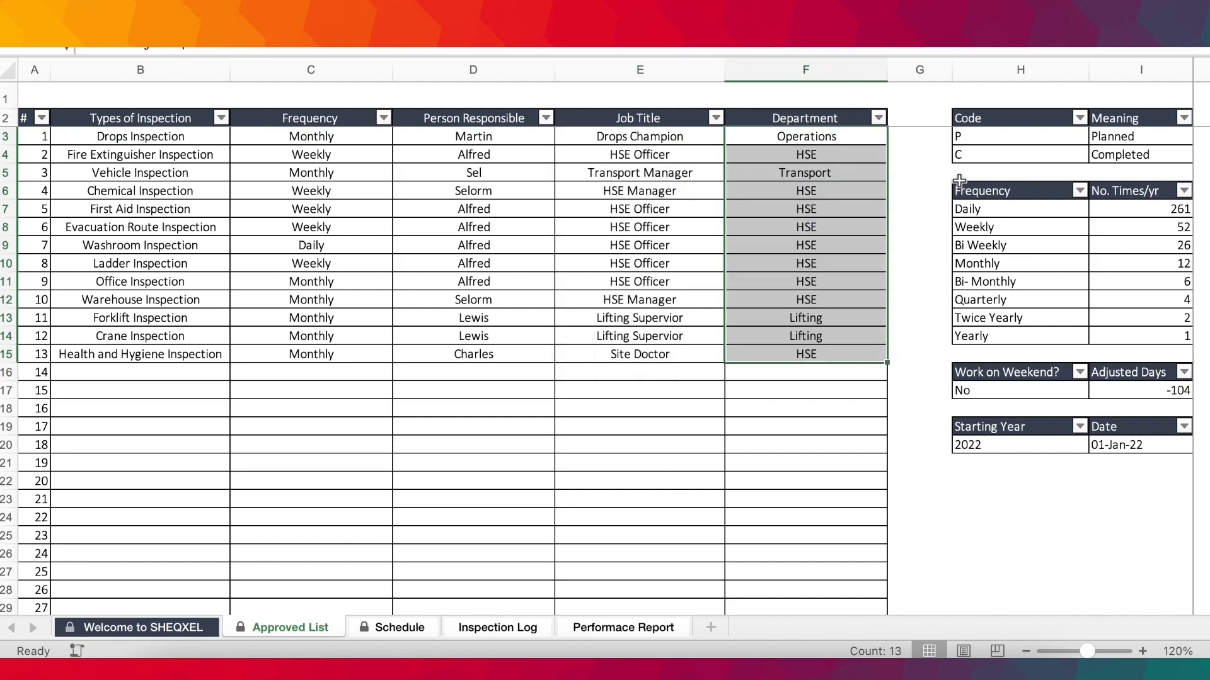
{"action": "left_click_drag", "start_coordinate": [977, 134], "coordinate": [998, 147]}
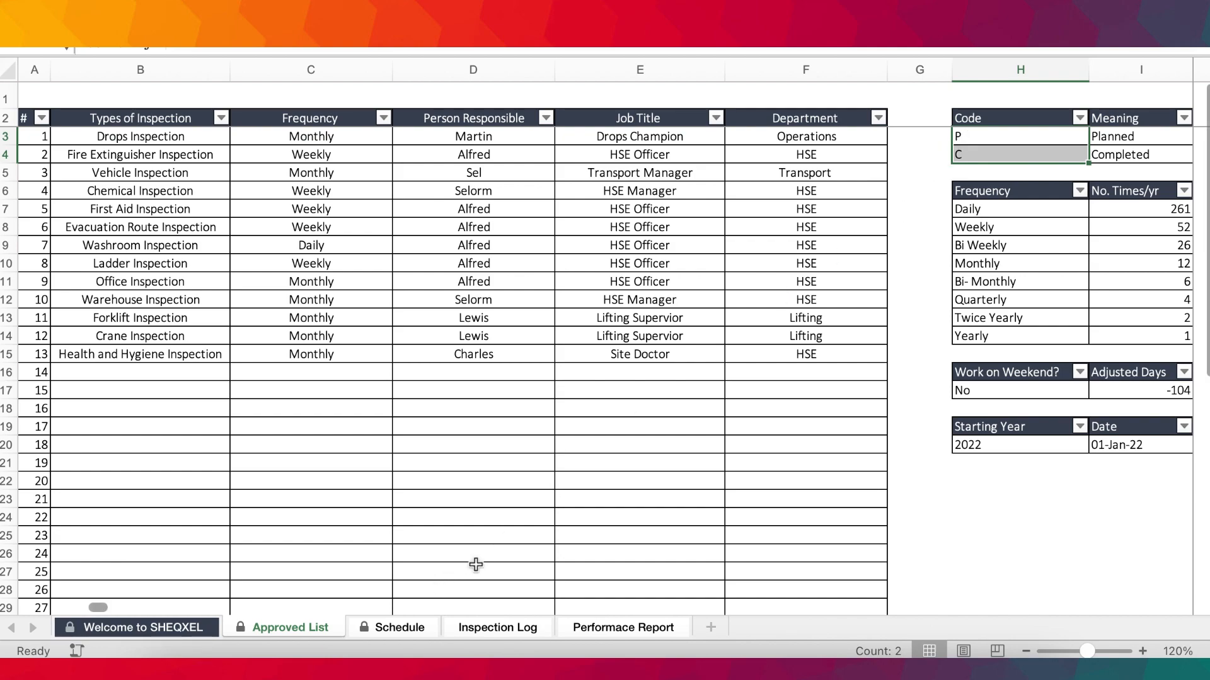
{"action": "left_click", "coordinate": [981, 135]}
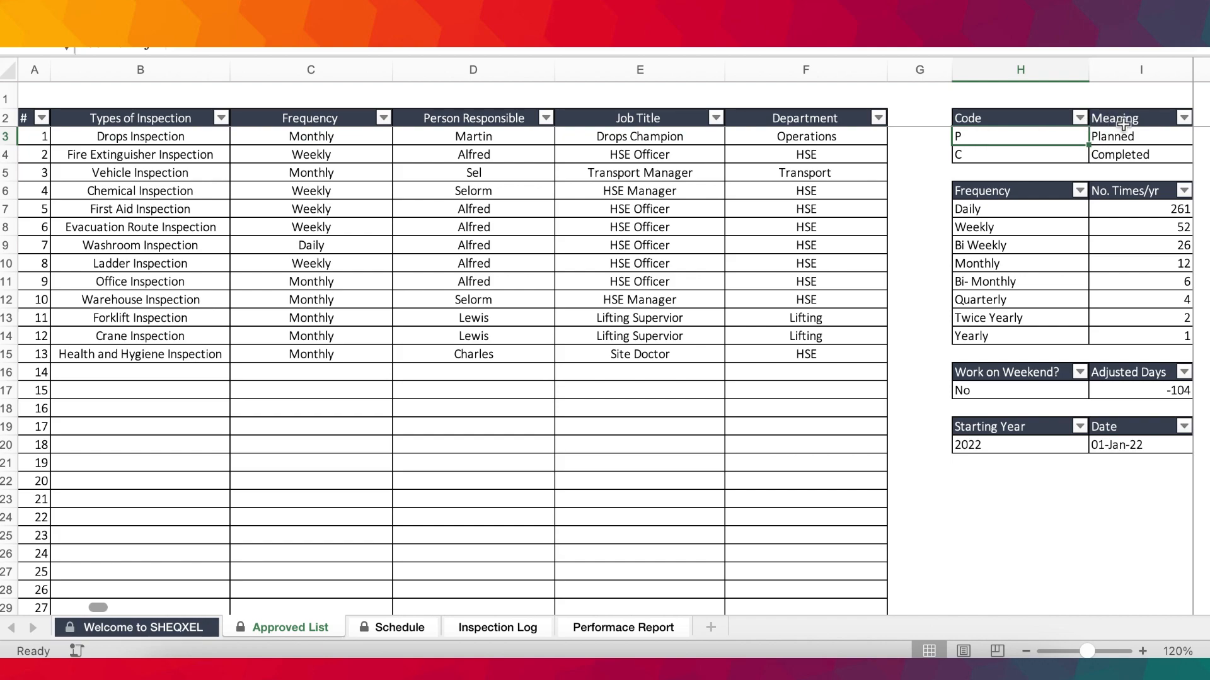
{"action": "left_click", "coordinate": [986, 154]}
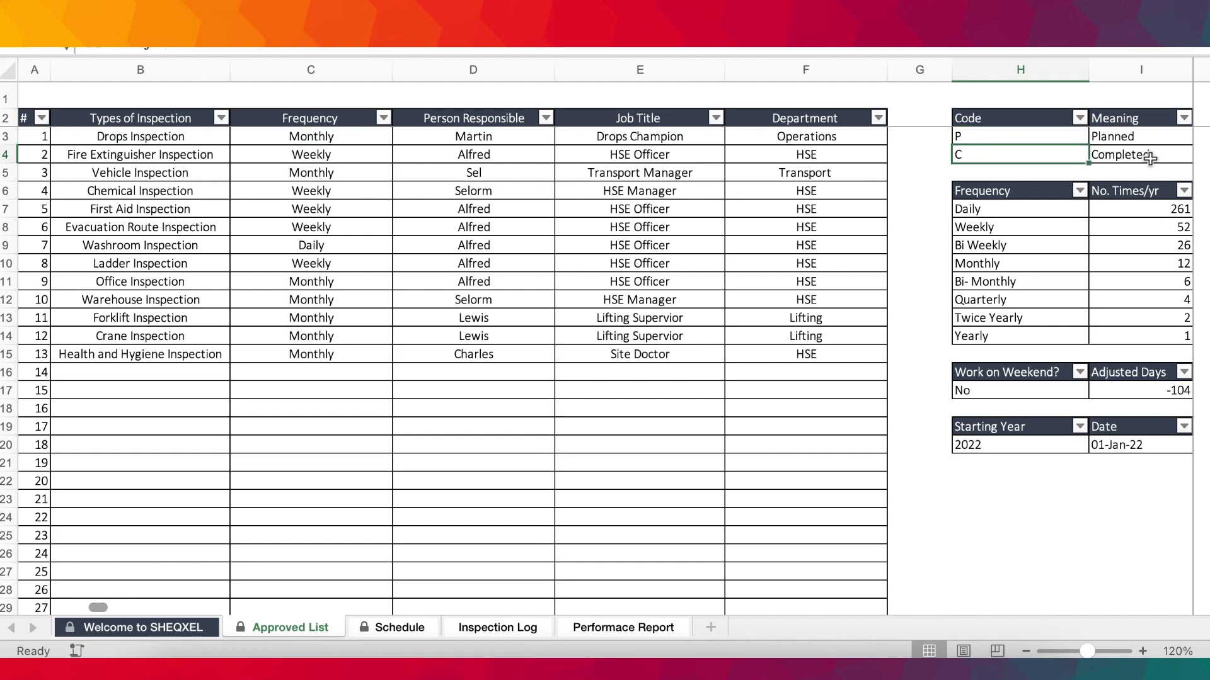
{"action": "left_click_drag", "start_coordinate": [982, 210], "coordinate": [994, 332]}
{"action": "left_click_drag", "start_coordinate": [1158, 209], "coordinate": [1152, 343]}
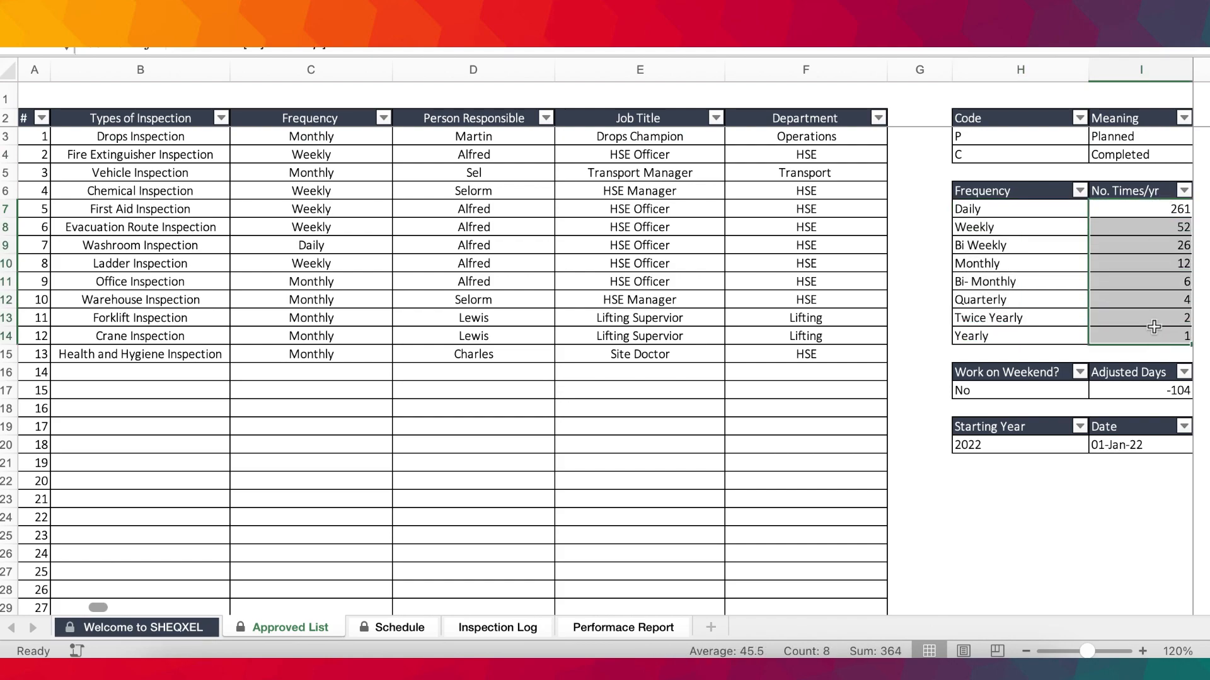
Set Work on Weekend? to Yes and check the yearly number of Daily inspections.
{"action": "left_click", "coordinate": [975, 395]}
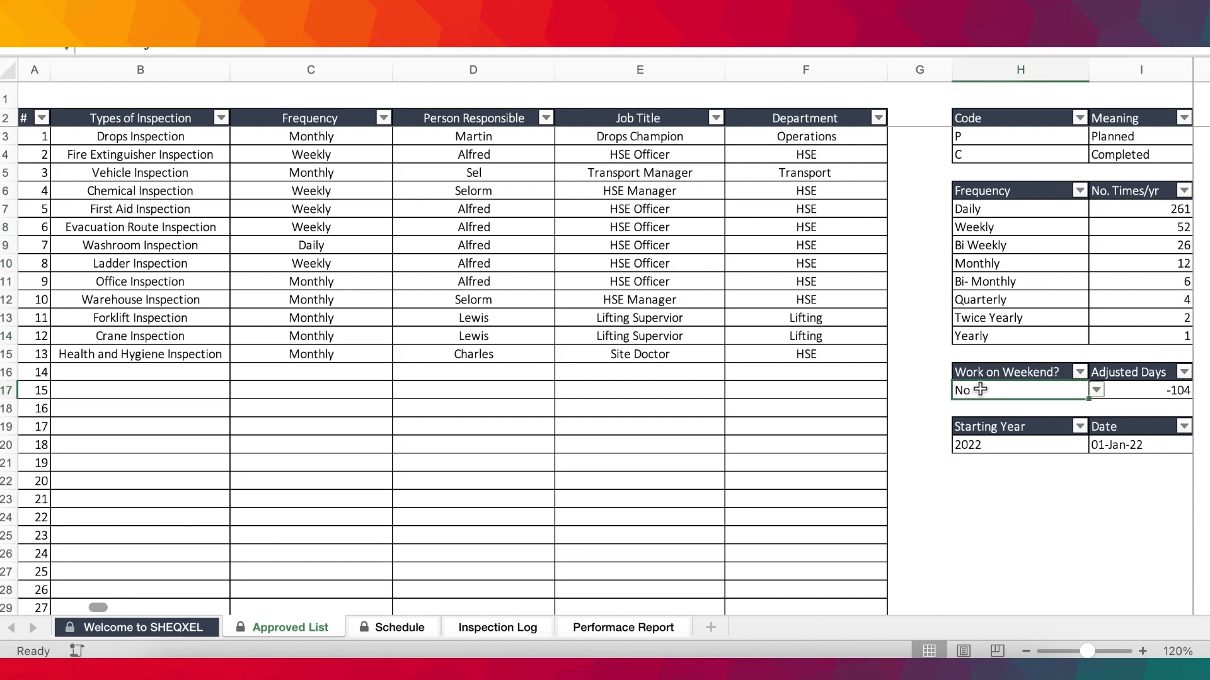
{"action": "left_click", "coordinate": [1096, 394]}
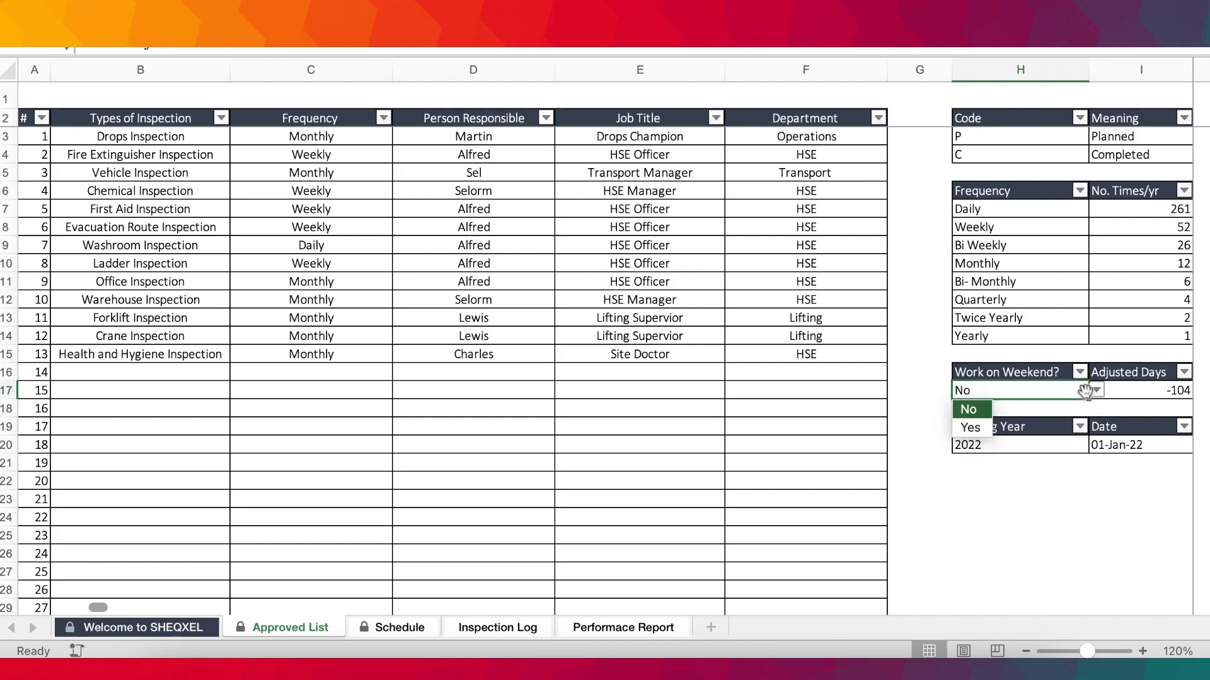
{"action": "left_click", "coordinate": [980, 426]}
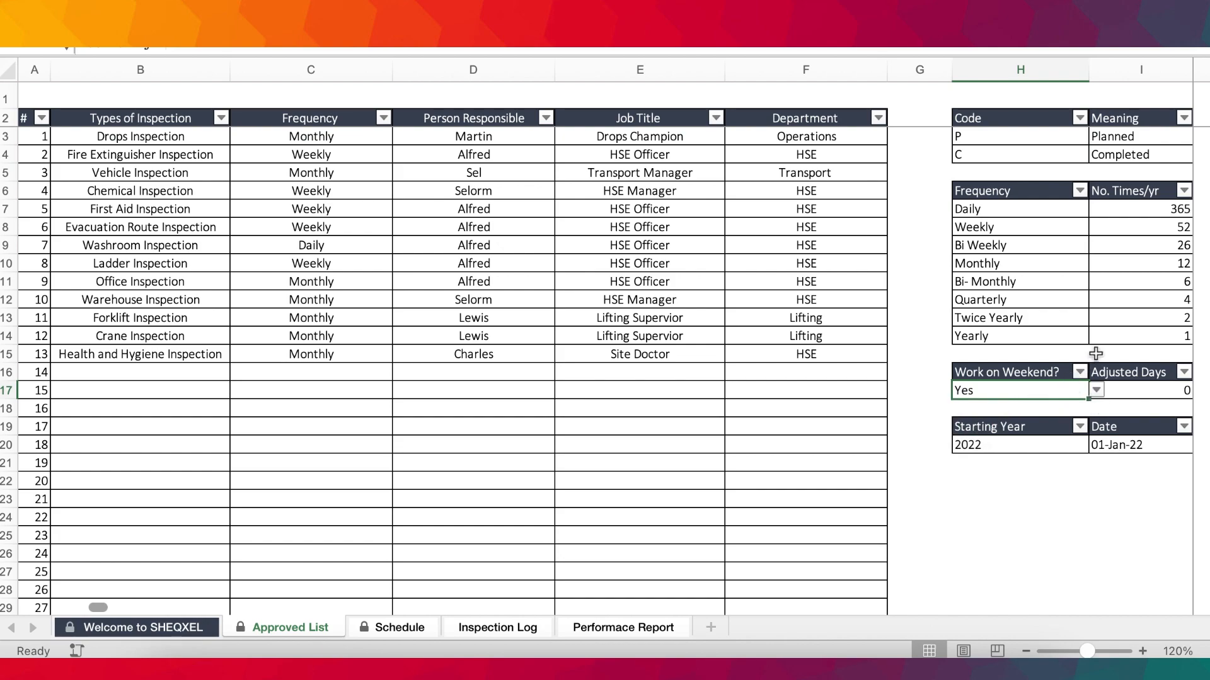
{"action": "left_click", "coordinate": [974, 211]}
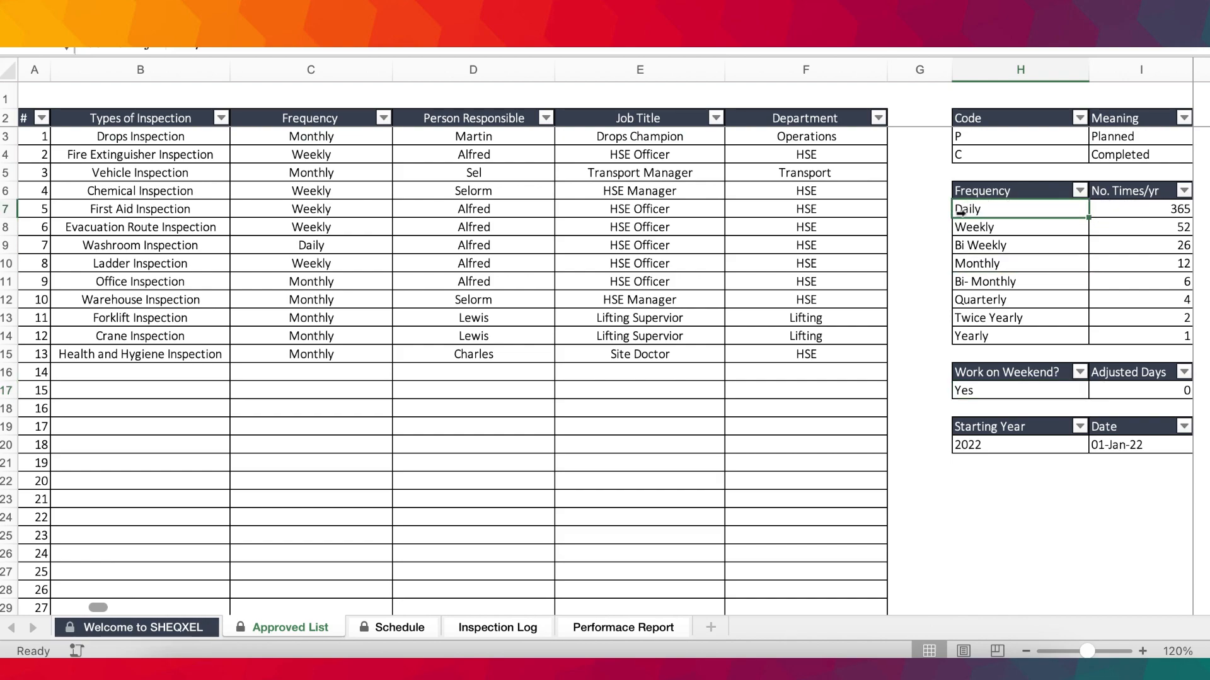
{"action": "left_click", "coordinate": [1128, 209]}
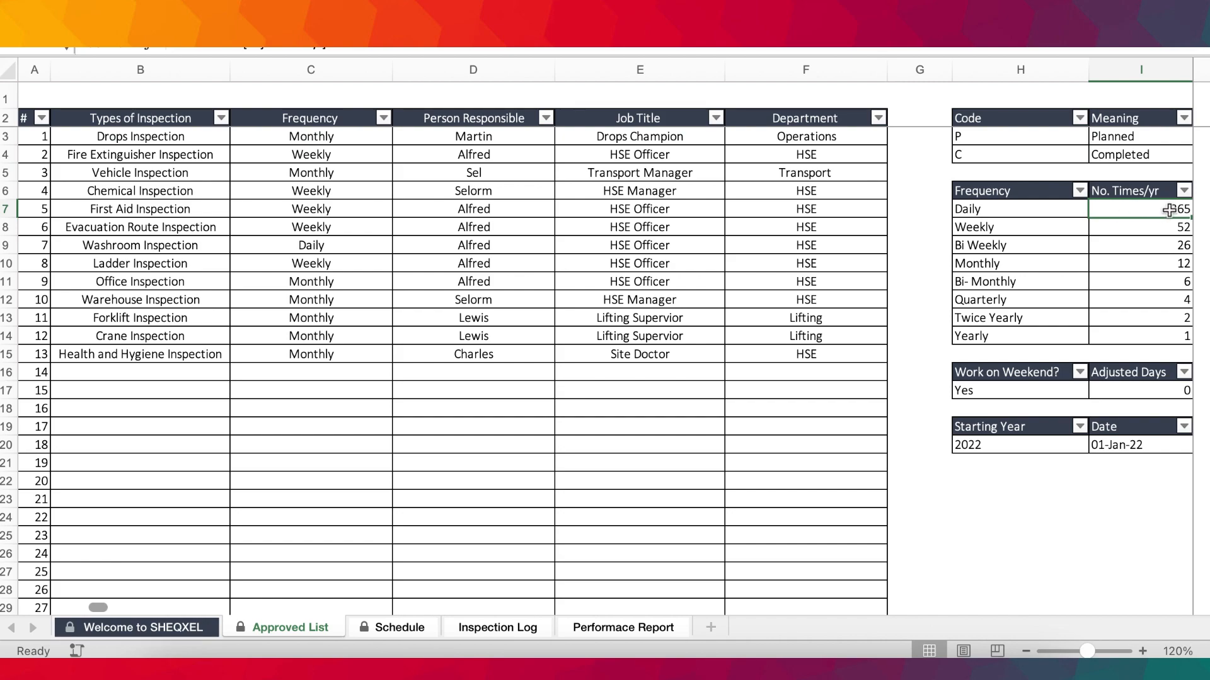
Set Work on Weekend? back to No.
{"action": "left_click", "coordinate": [1030, 392]}
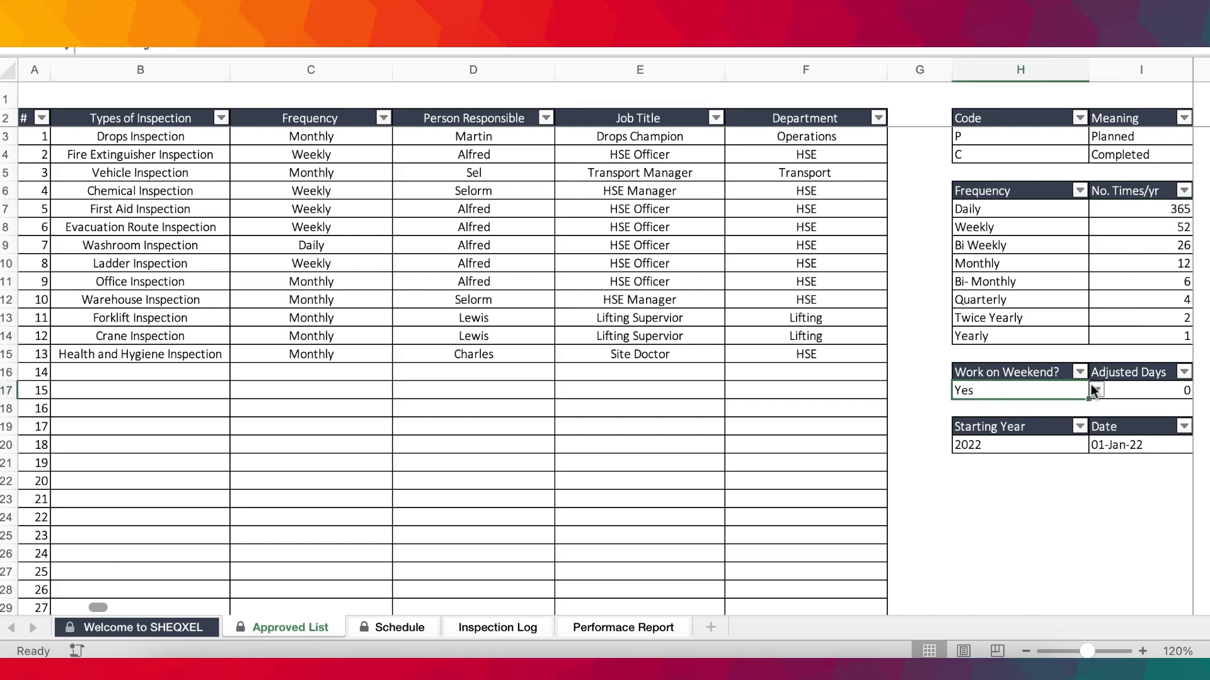
{"action": "left_click", "coordinate": [1096, 390]}
{"action": "left_click", "coordinate": [969, 411]}
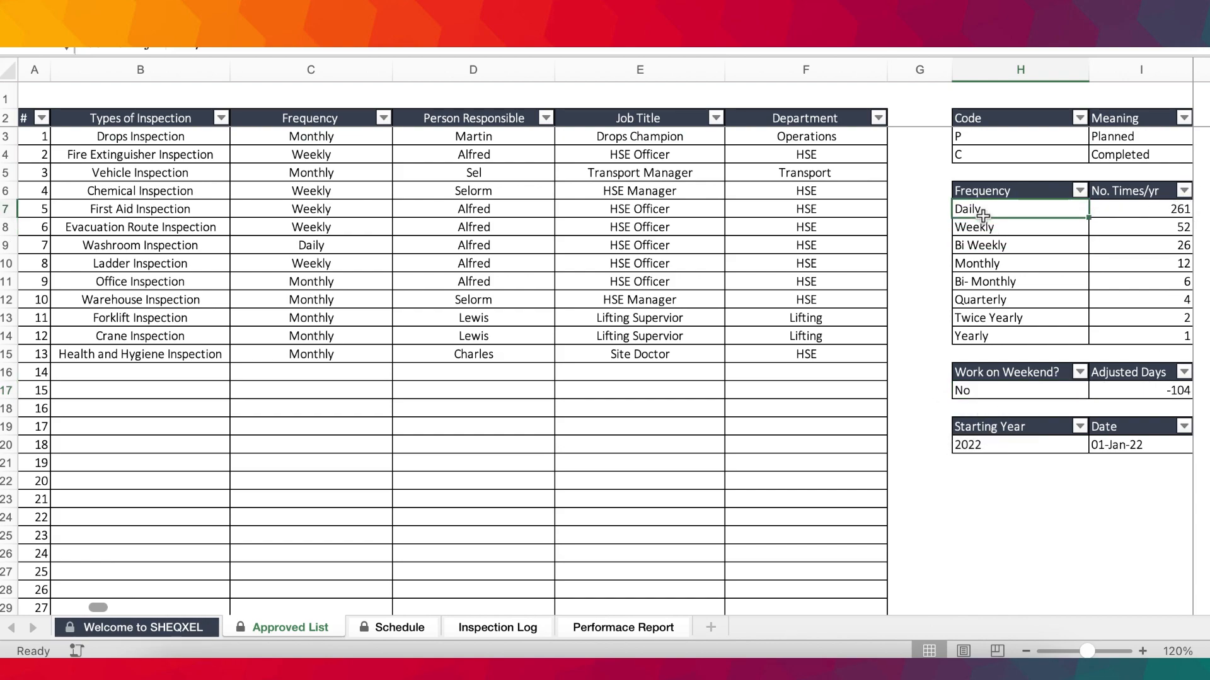
Check the number of times per year for the Daily, Weekly, Bi Weekly, Monthly, Bi-Monthly and Quarterly frequencies.
{"action": "left_click", "coordinate": [1160, 208]}
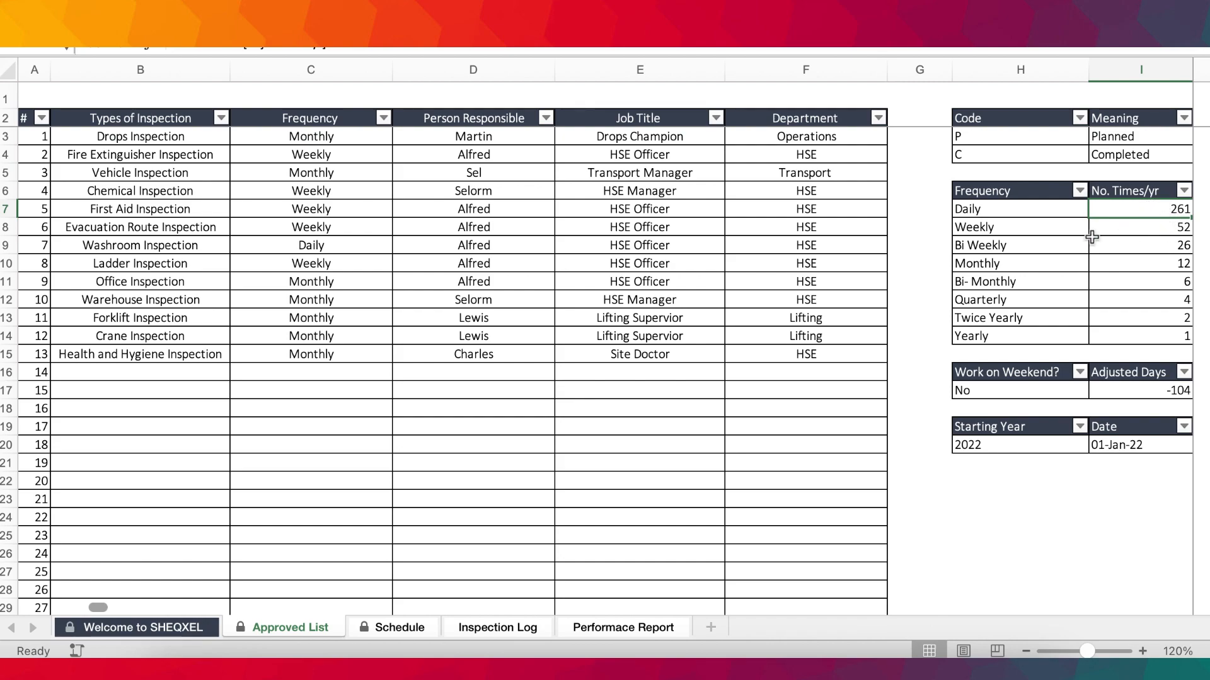
{"action": "left_click", "coordinate": [1154, 224]}
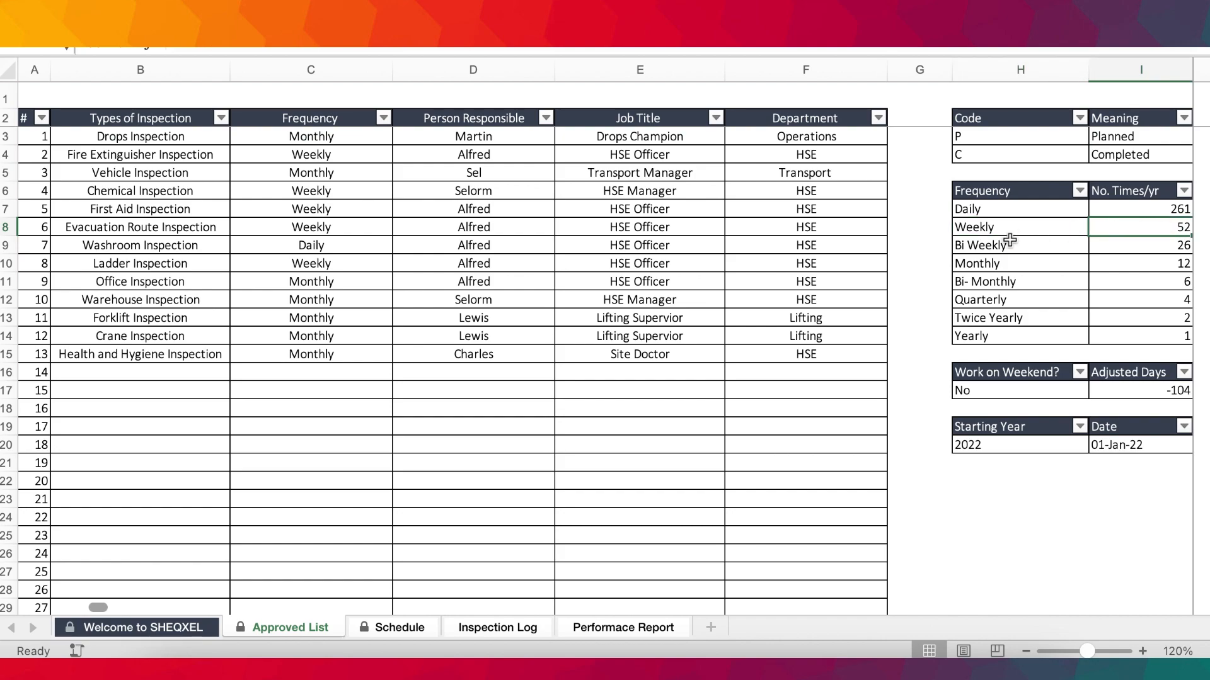
{"action": "left_click", "coordinate": [1177, 248]}
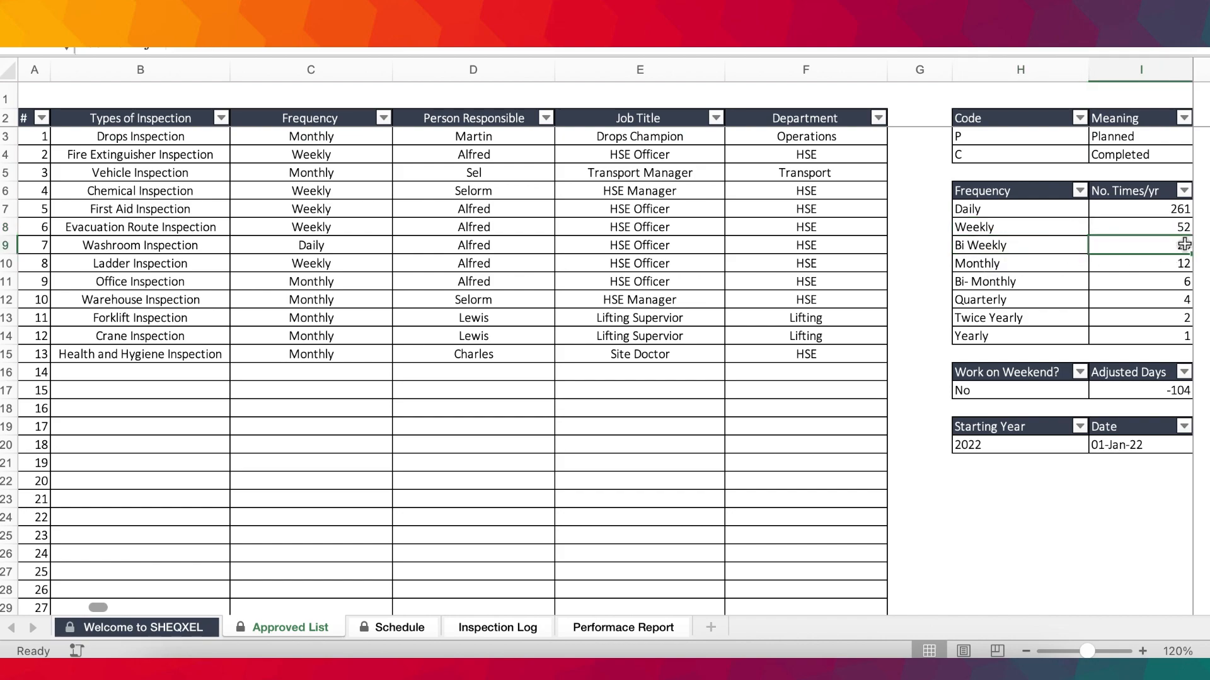
{"action": "left_click", "coordinate": [991, 268]}
{"action": "left_click", "coordinate": [1152, 264]}
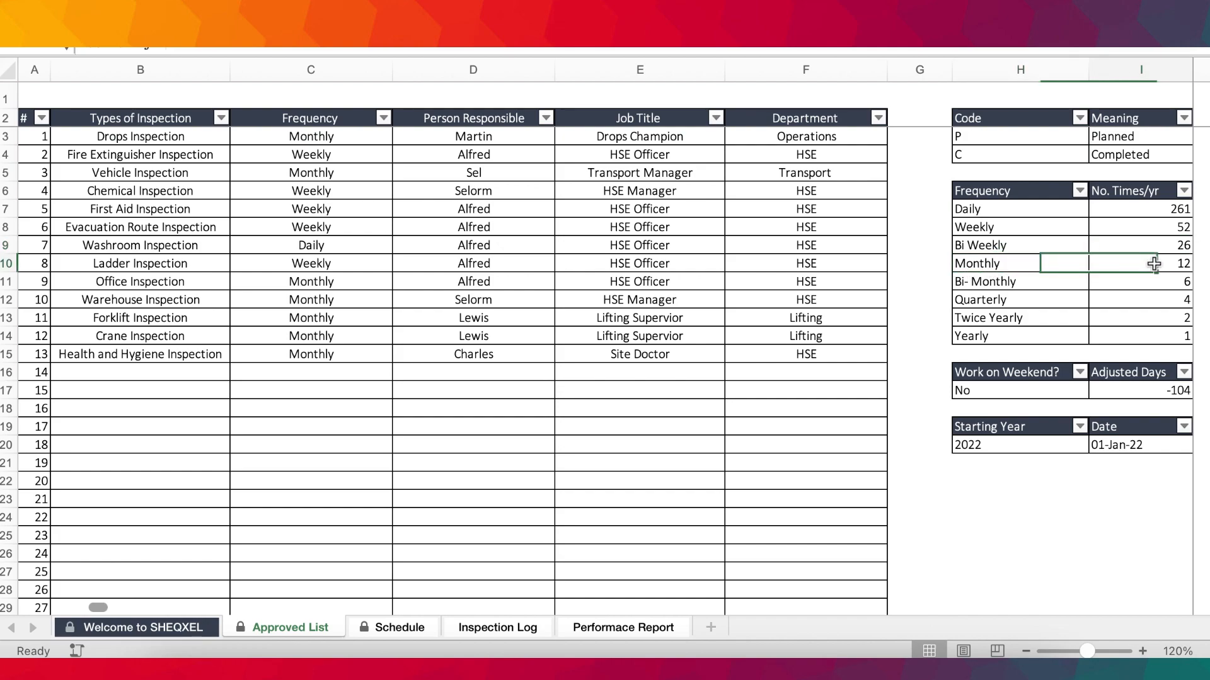
{"action": "left_click", "coordinate": [986, 285]}
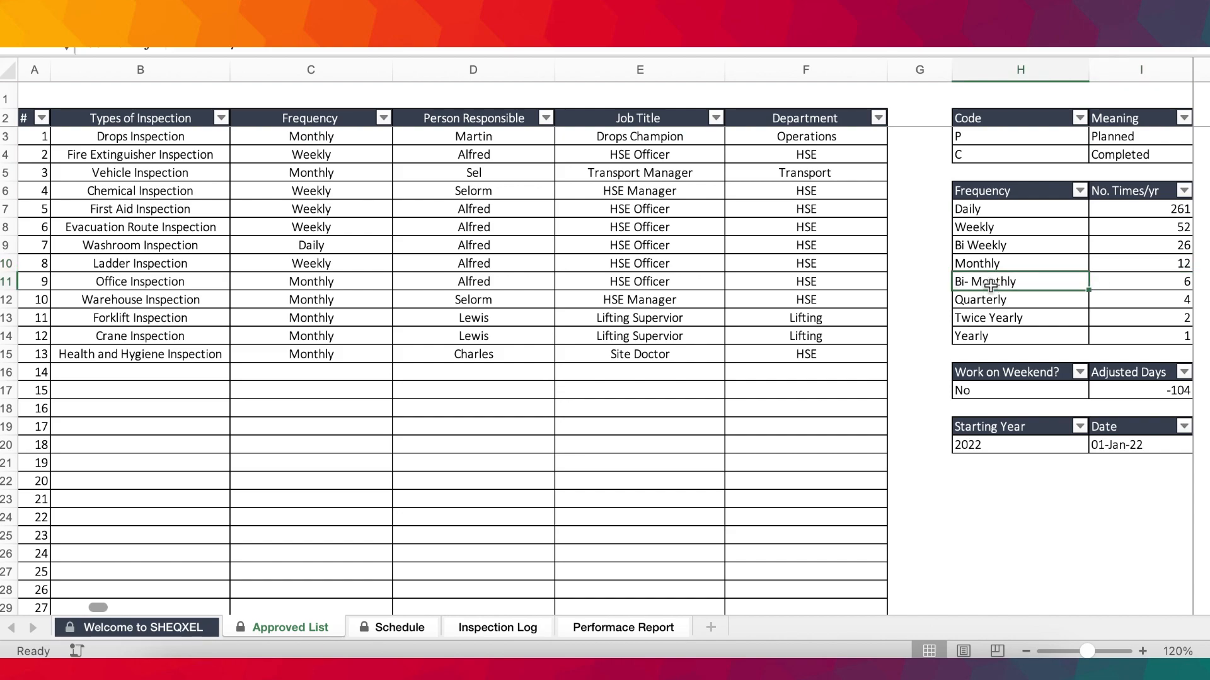
{"action": "left_click", "coordinate": [1171, 281]}
{"action": "left_click", "coordinate": [984, 300]}
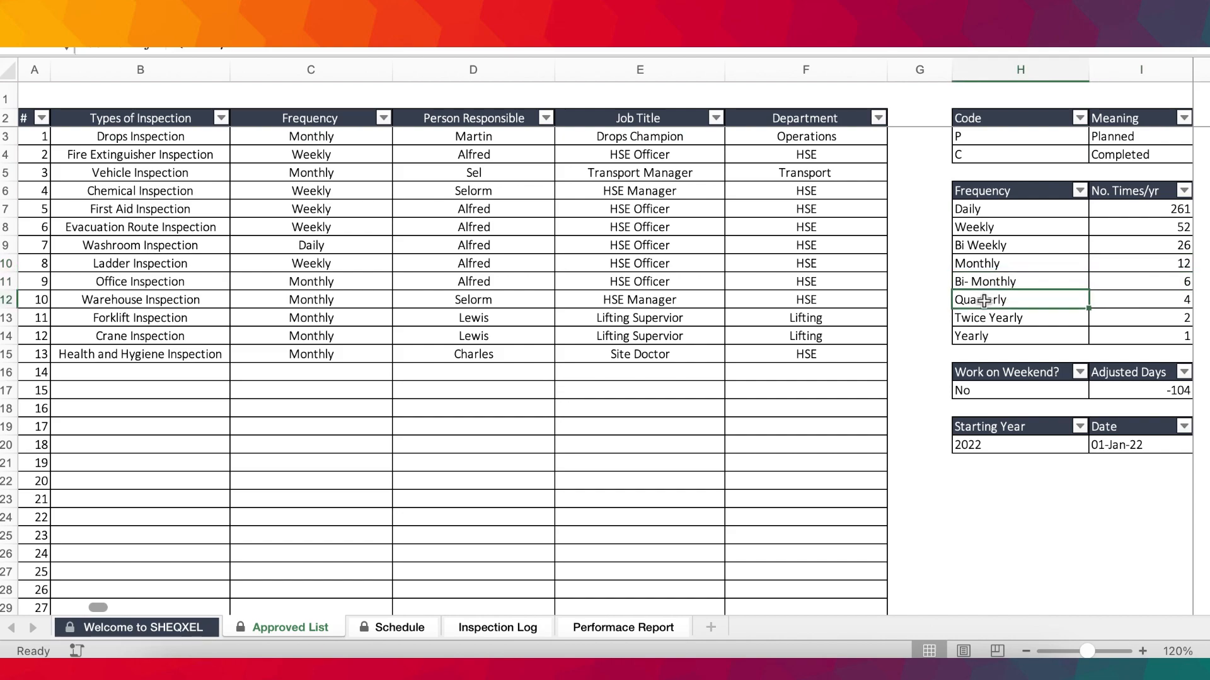
{"action": "left_click", "coordinate": [1163, 301]}
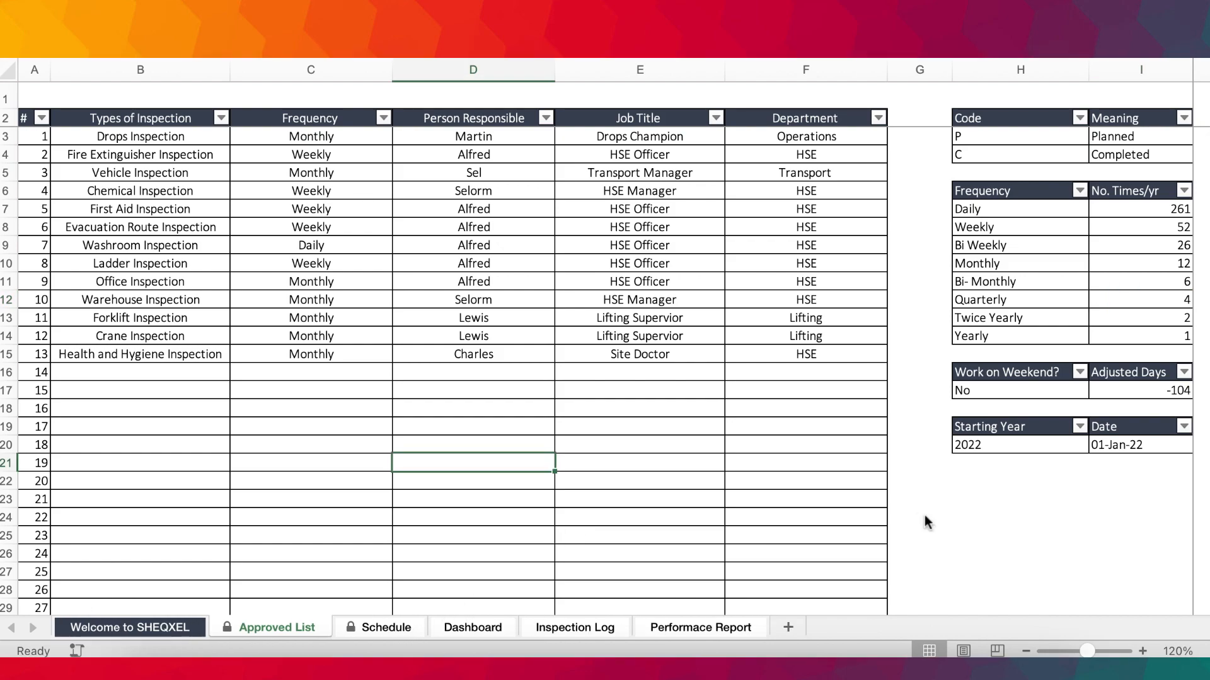
Examine the Starting Year and Date settings on the Approved List sheet and compare them with the calendar dates on the Schedule sheet.
{"action": "left_click", "coordinate": [997, 445]}
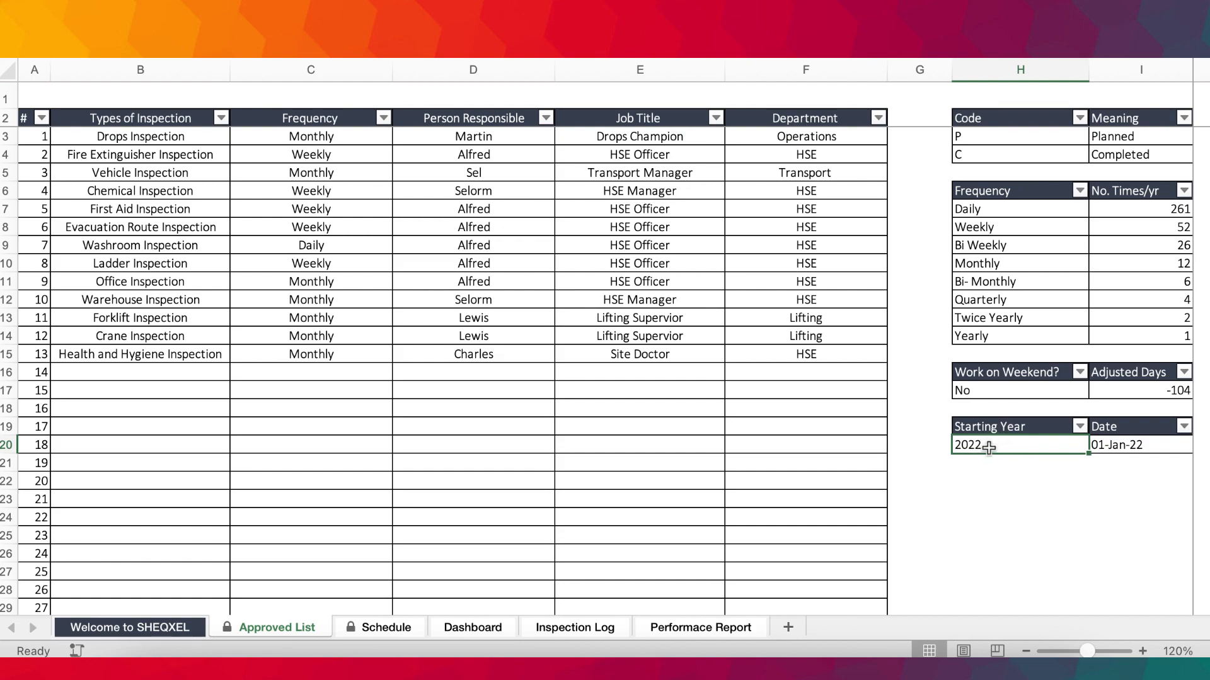
{"action": "left_click", "coordinate": [1122, 444]}
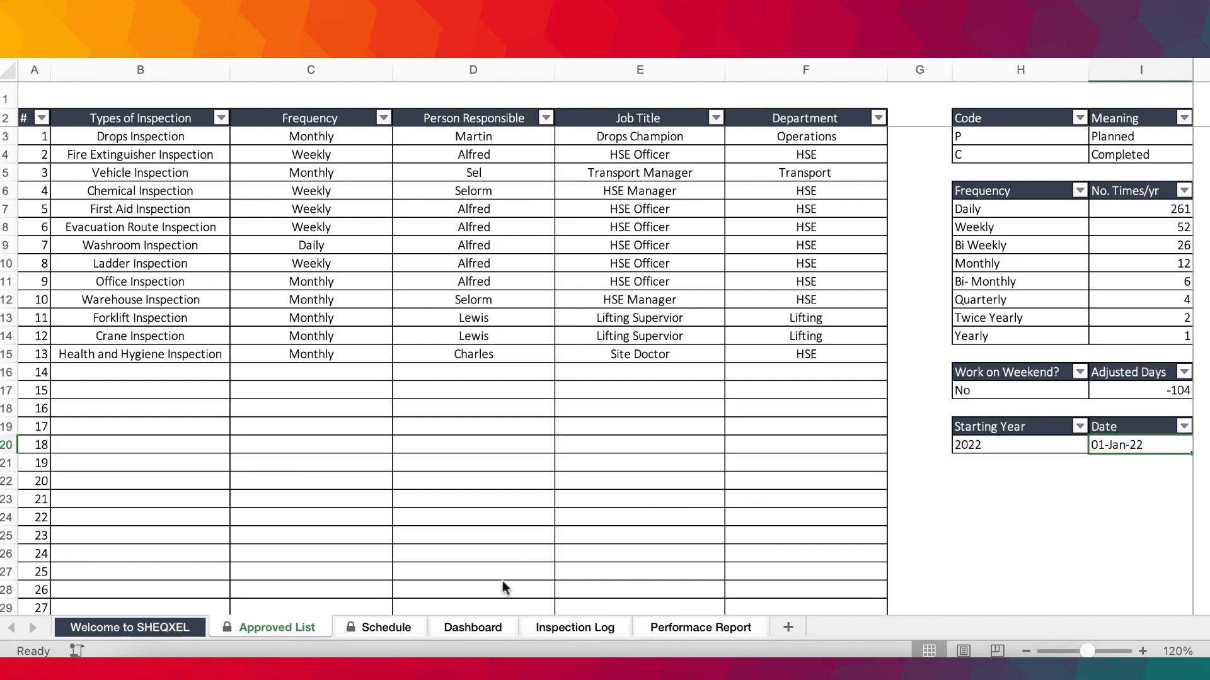
{"action": "left_click", "coordinate": [384, 630]}
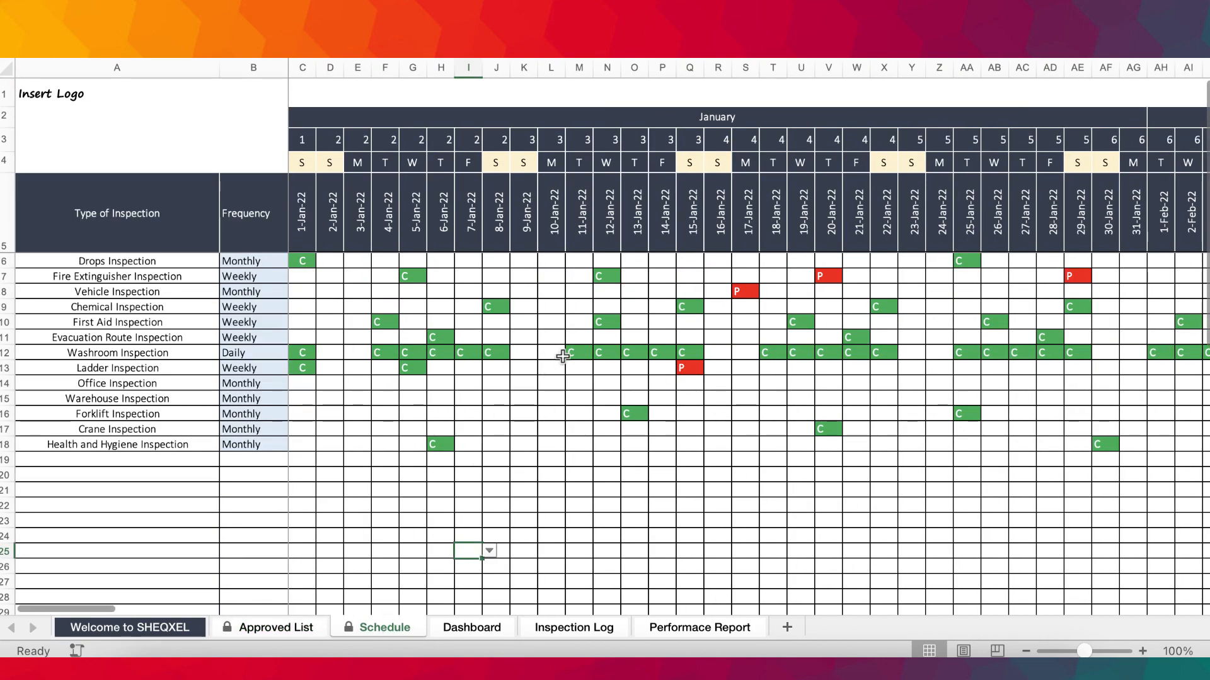
{"action": "left_click", "coordinate": [337, 211]}
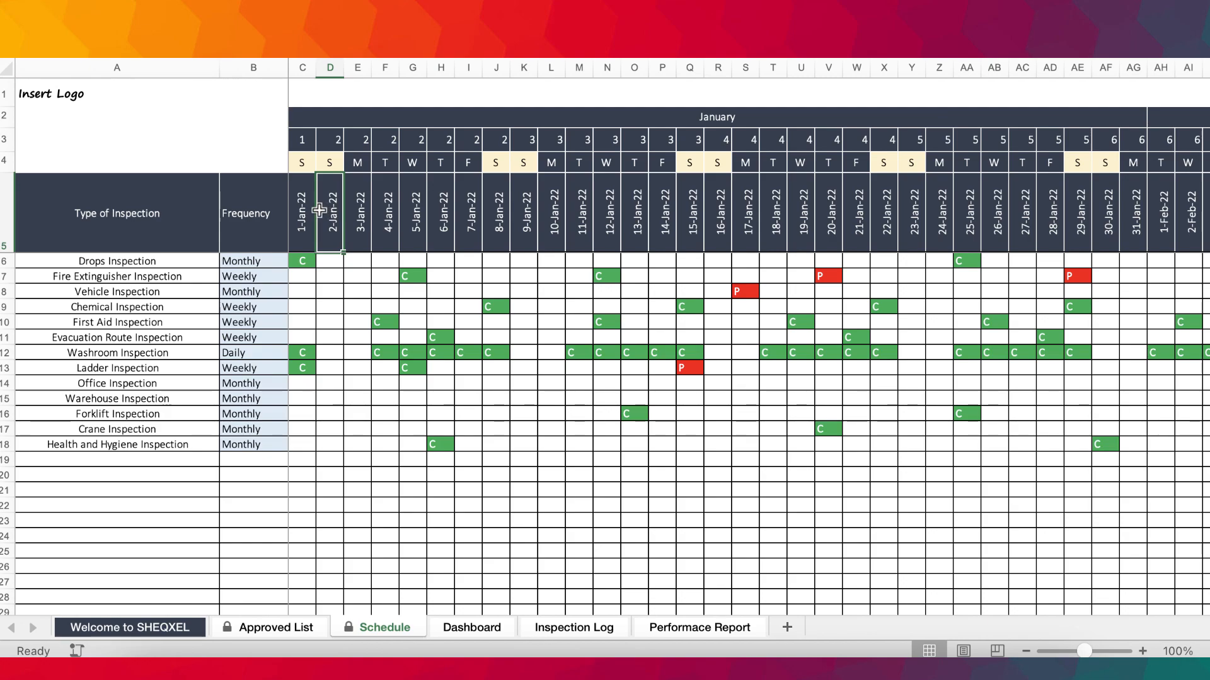
{"action": "left_click", "coordinate": [293, 629]}
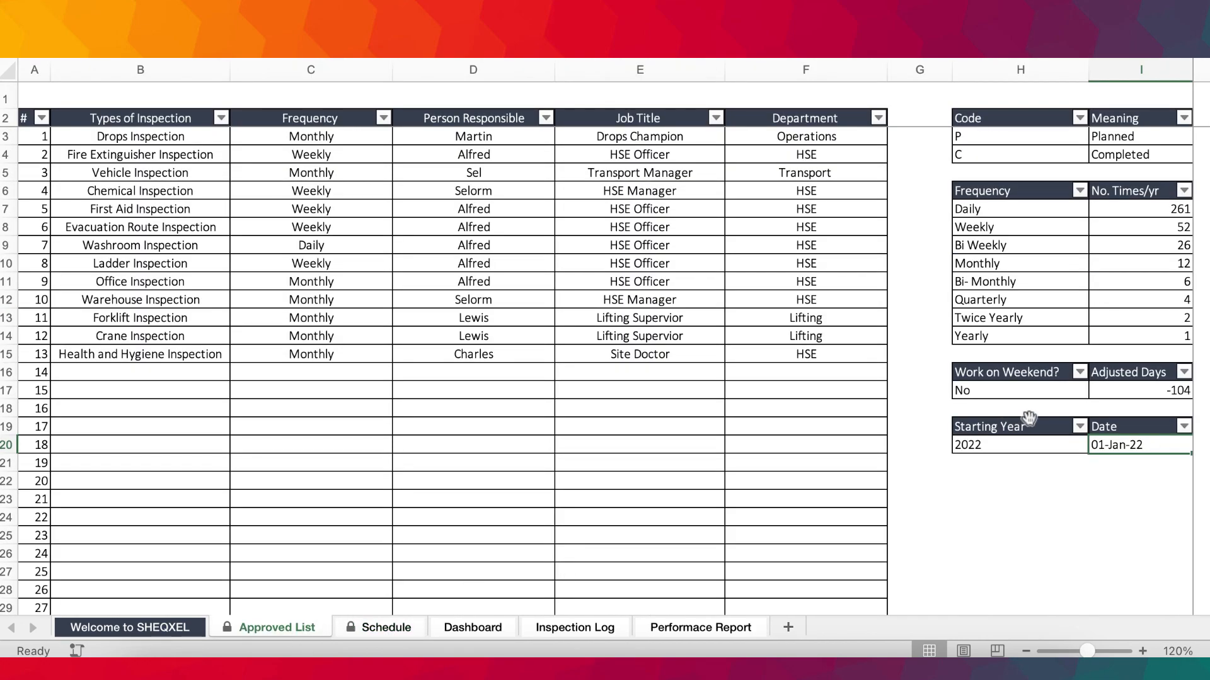
{"action": "double_click", "coordinate": [999, 445]}
{"action": "left_click", "coordinate": [644, 402]}
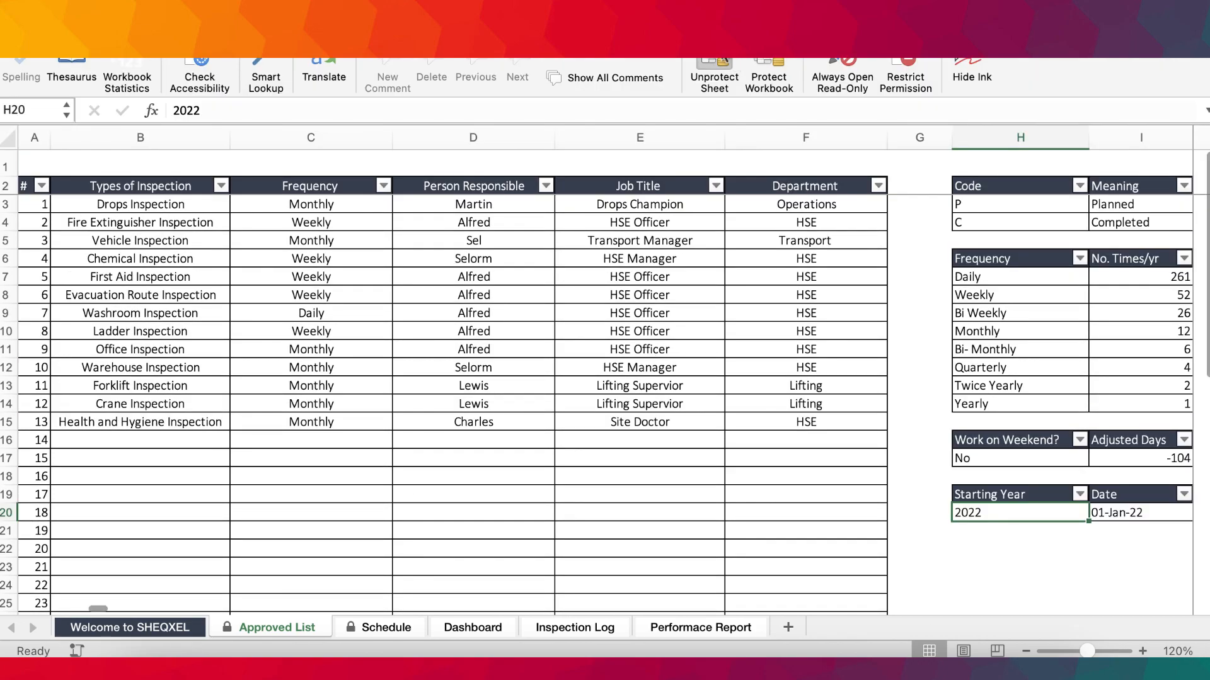
Unprotect the Approved List sheet by entering the sheet password.
{"action": "left_click", "coordinate": [713, 78]}
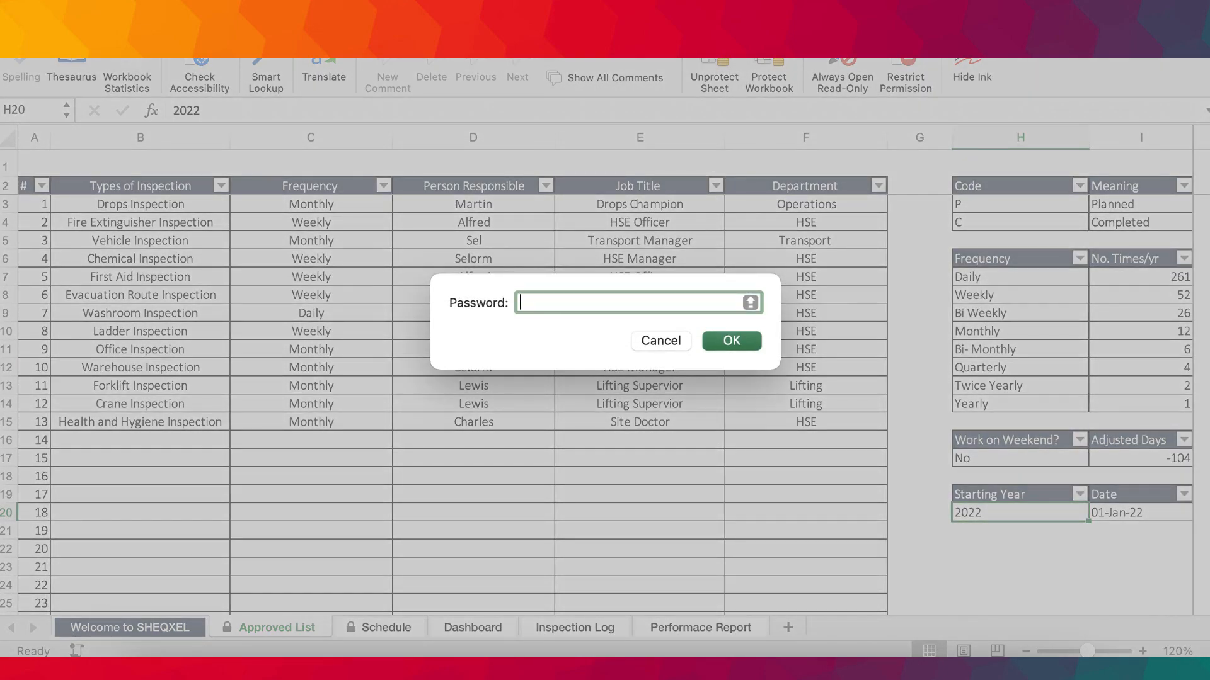
{"action": "left_click", "coordinate": [86, 428]}
{"action": "type", "text": "••"}
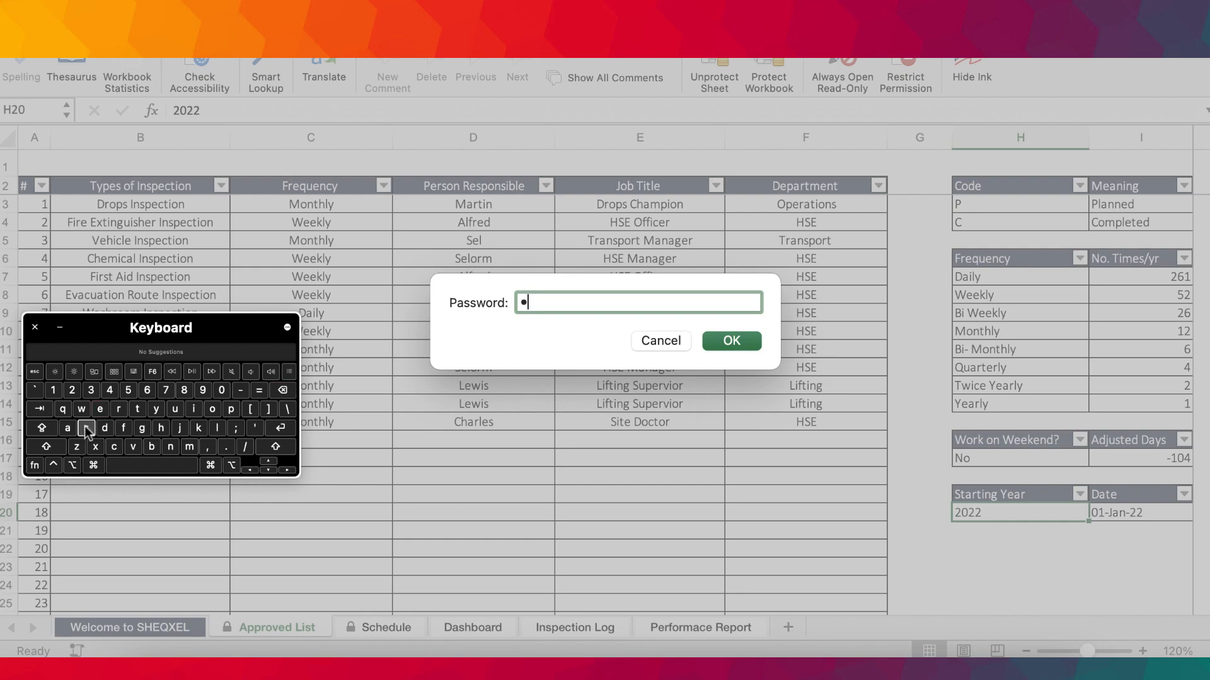
{"action": "type", "text": "ss"}
{"action": "left_click", "coordinate": [87, 427]}
{"action": "key", "text": "Return"}
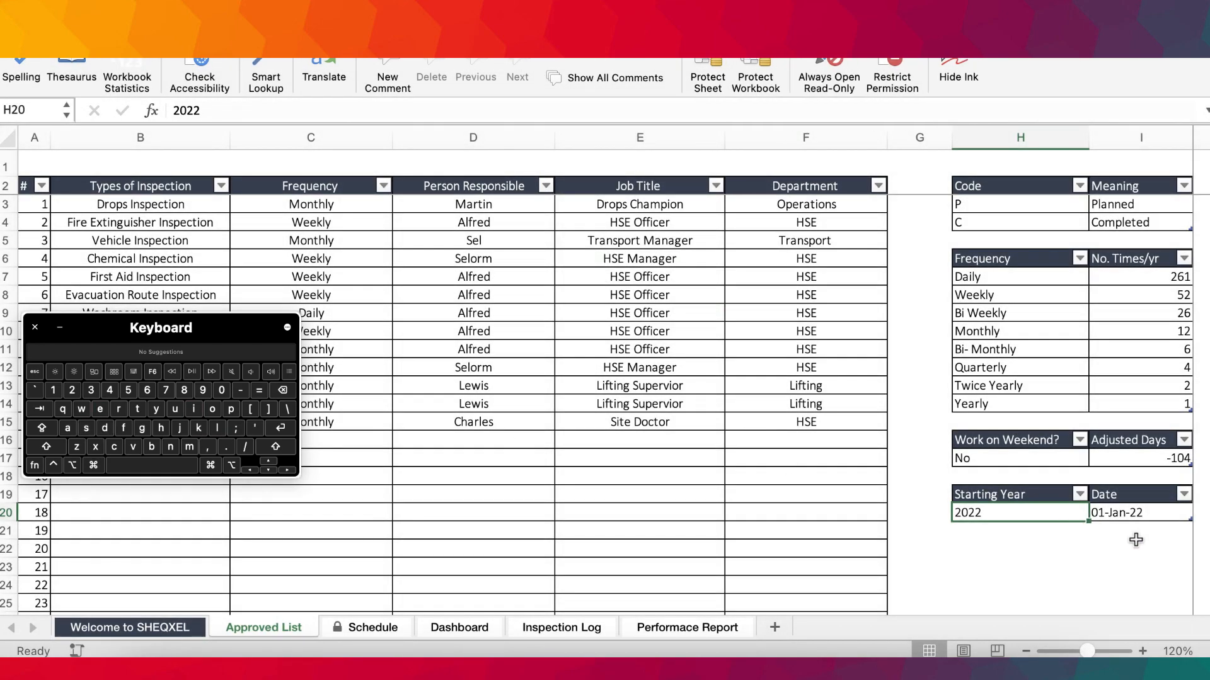
{"action": "left_click", "coordinate": [1192, 20]}
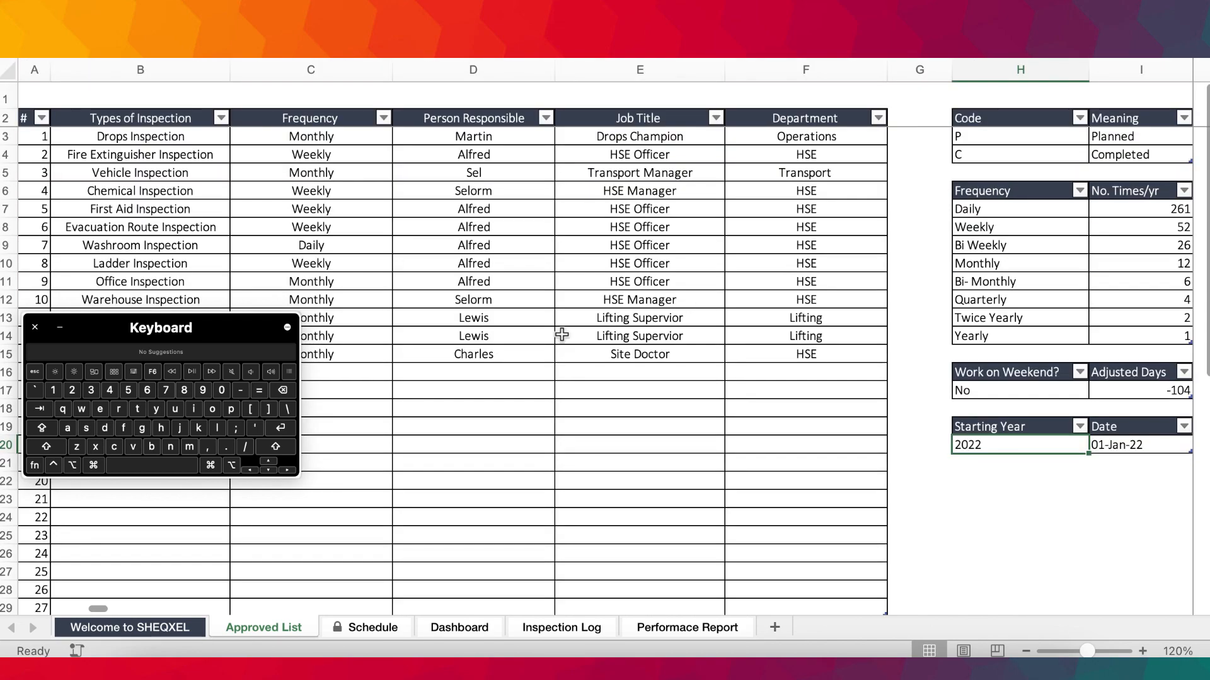
{"action": "left_click", "coordinate": [33, 326]}
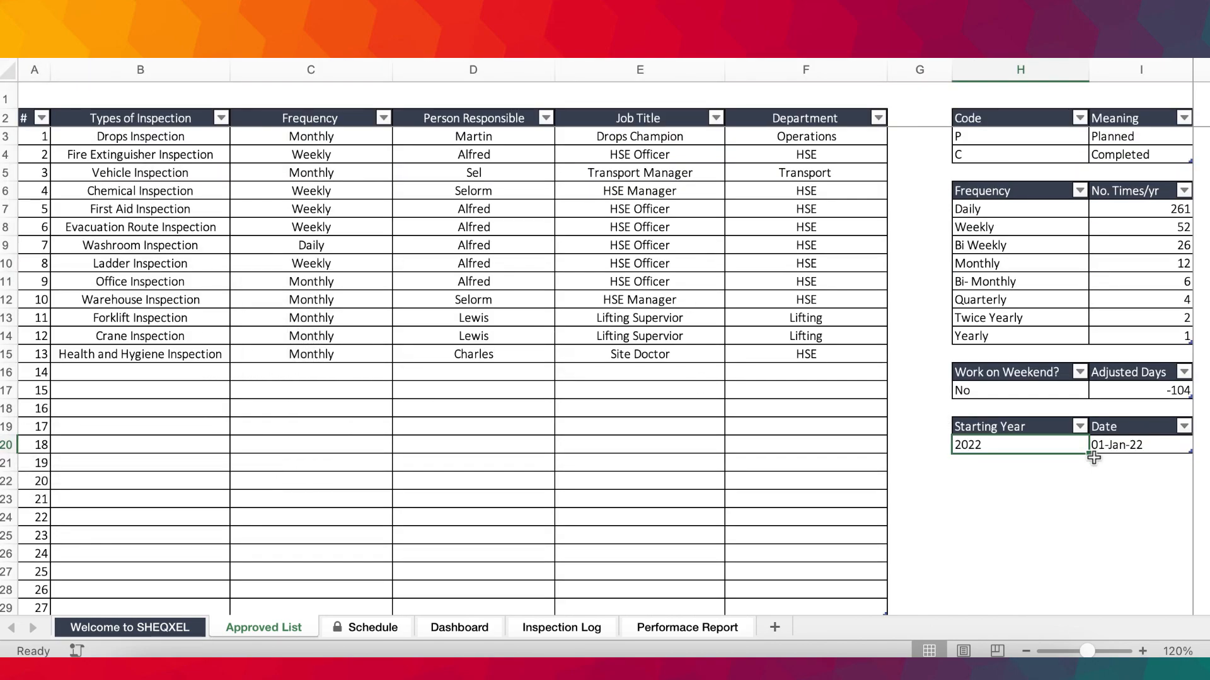
Set the Starting Year on the Approved List sheet to 2023.
{"action": "double_click", "coordinate": [1007, 445]}
{"action": "key", "text": "BackSpace"}
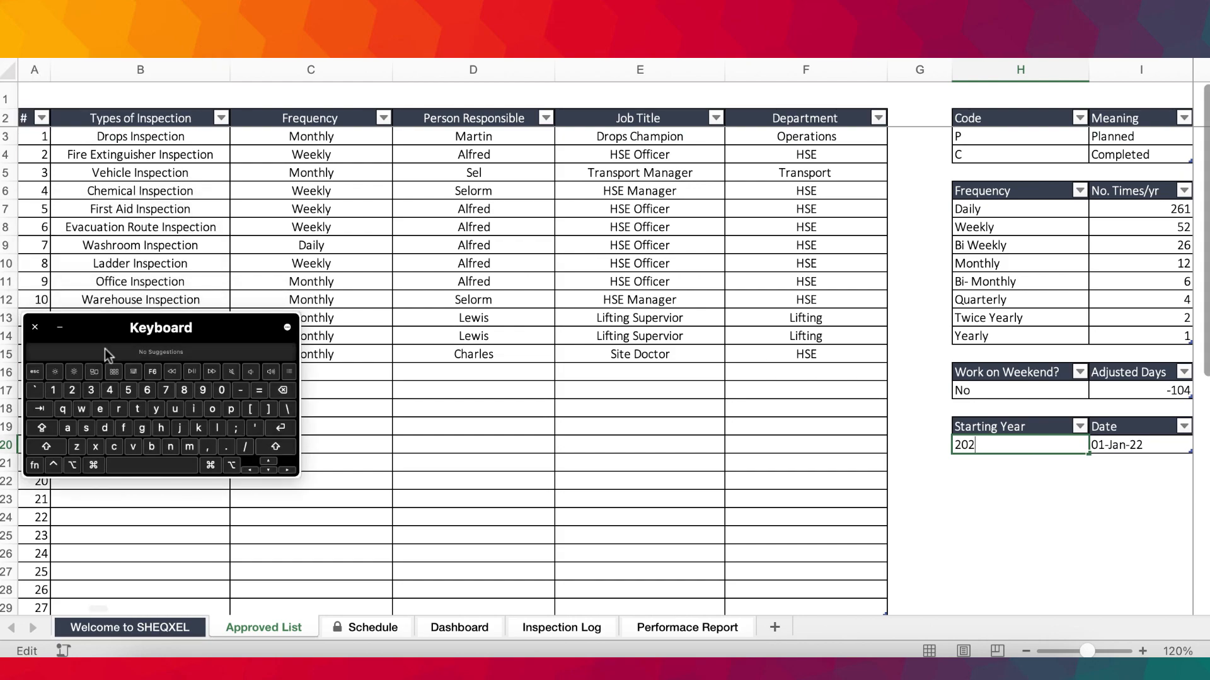
{"action": "type", "text": "3"}
{"action": "key", "text": "Return"}
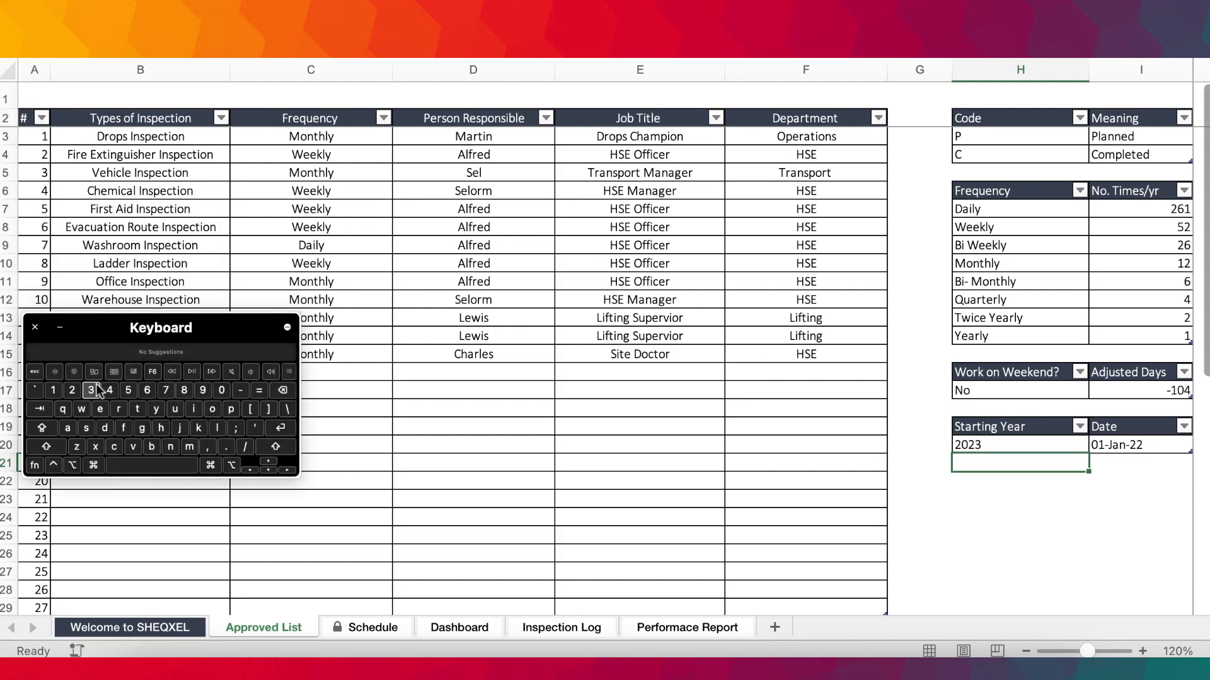
{"action": "left_click", "coordinate": [58, 334]}
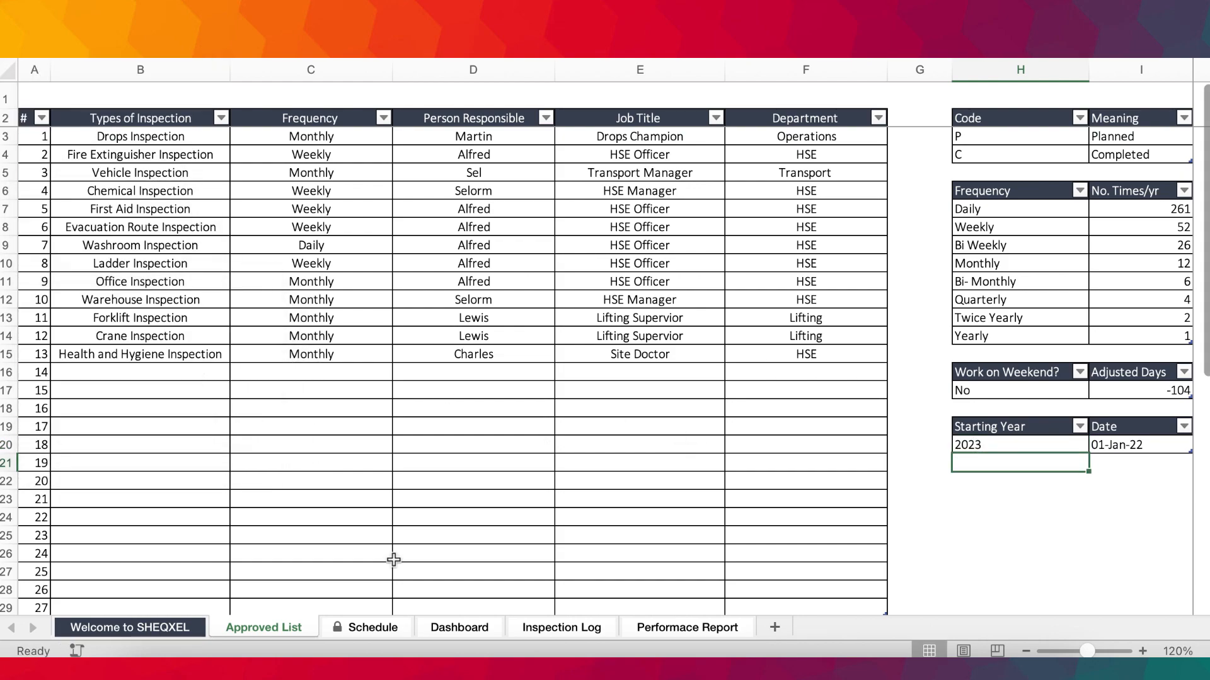
Check the January dates and the highlighted weekend days on the Schedule sheet.
{"action": "left_click", "coordinate": [369, 628]}
{"action": "left_click", "coordinate": [301, 200]}
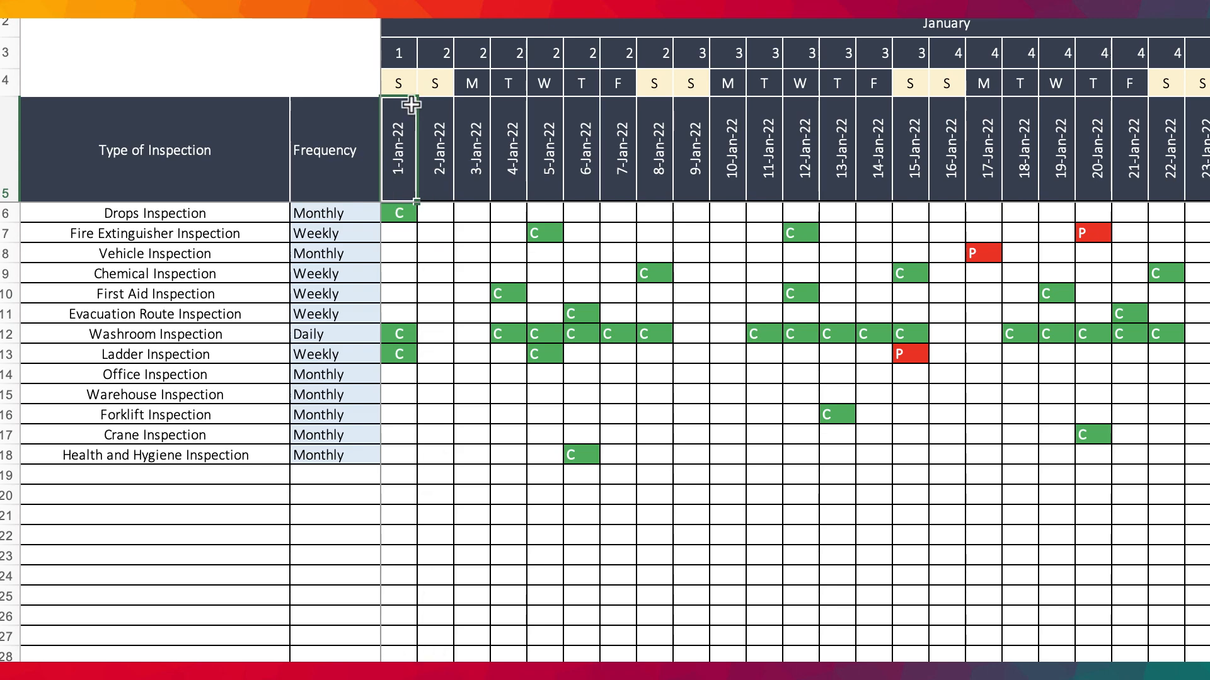
{"action": "left_click_drag", "start_coordinate": [398, 83], "coordinate": [435, 83]}
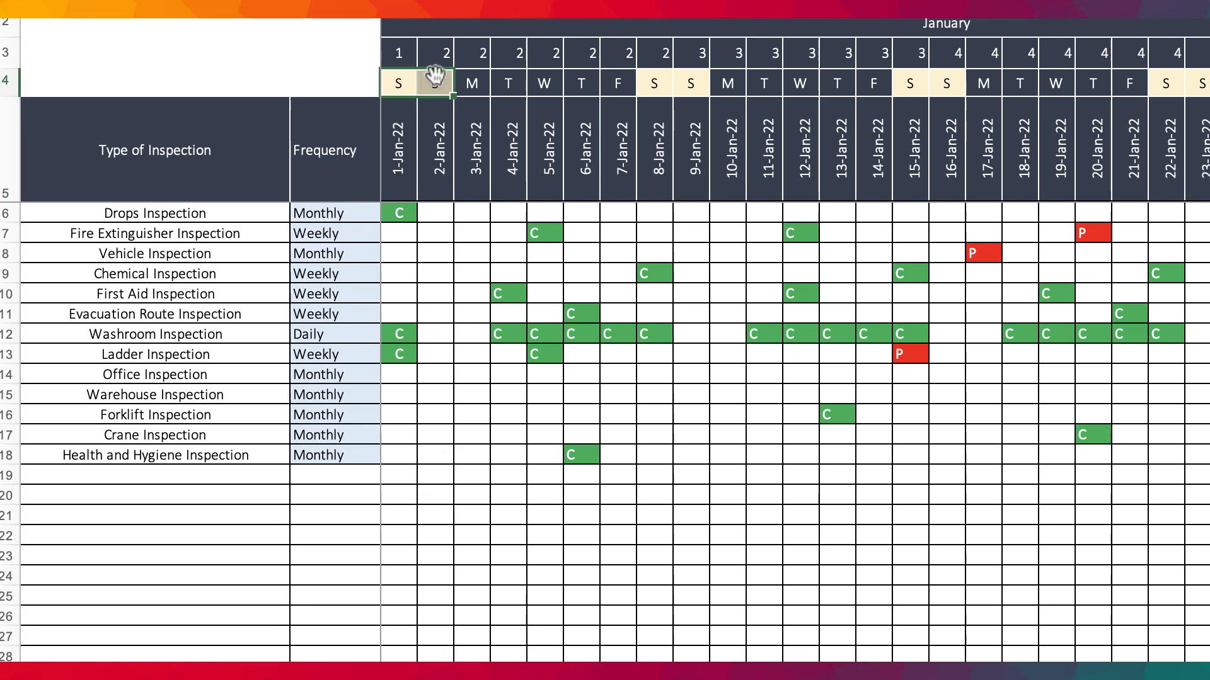
{"action": "left_click", "coordinate": [645, 82]}
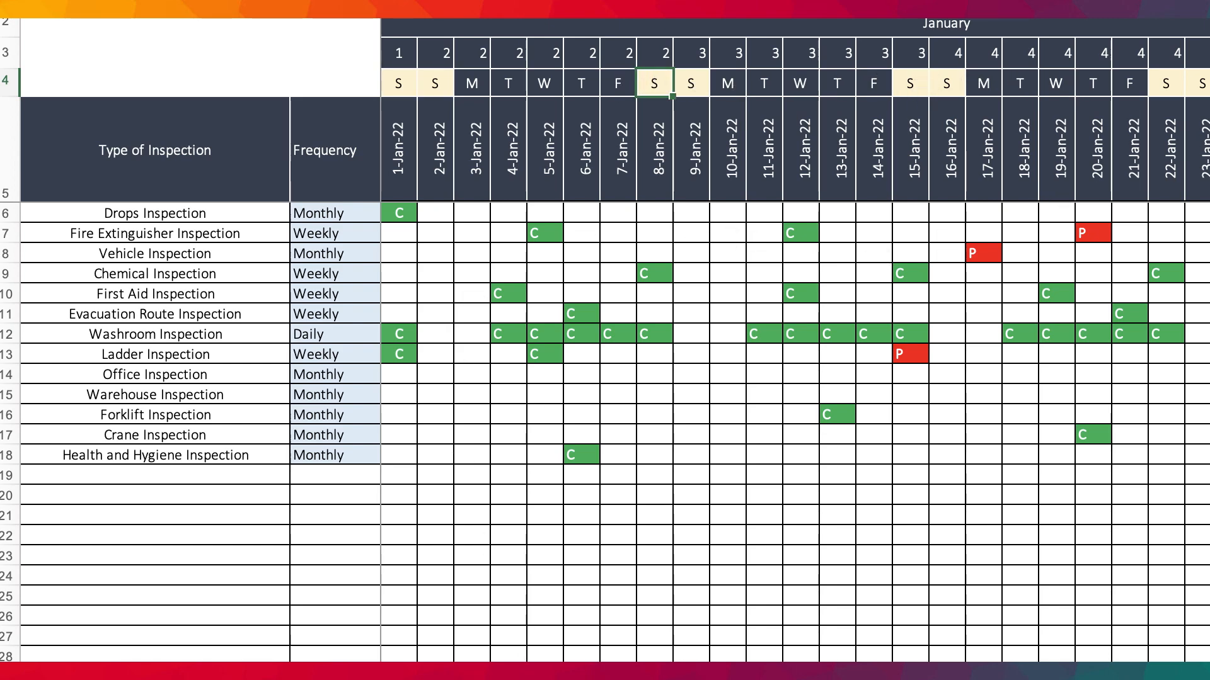
Set the Date next to the Starting Year to 1/1/2023 and check the January weekdays on the Schedule sheet.
{"action": "key", "text": "ctrl+Page_Up"}
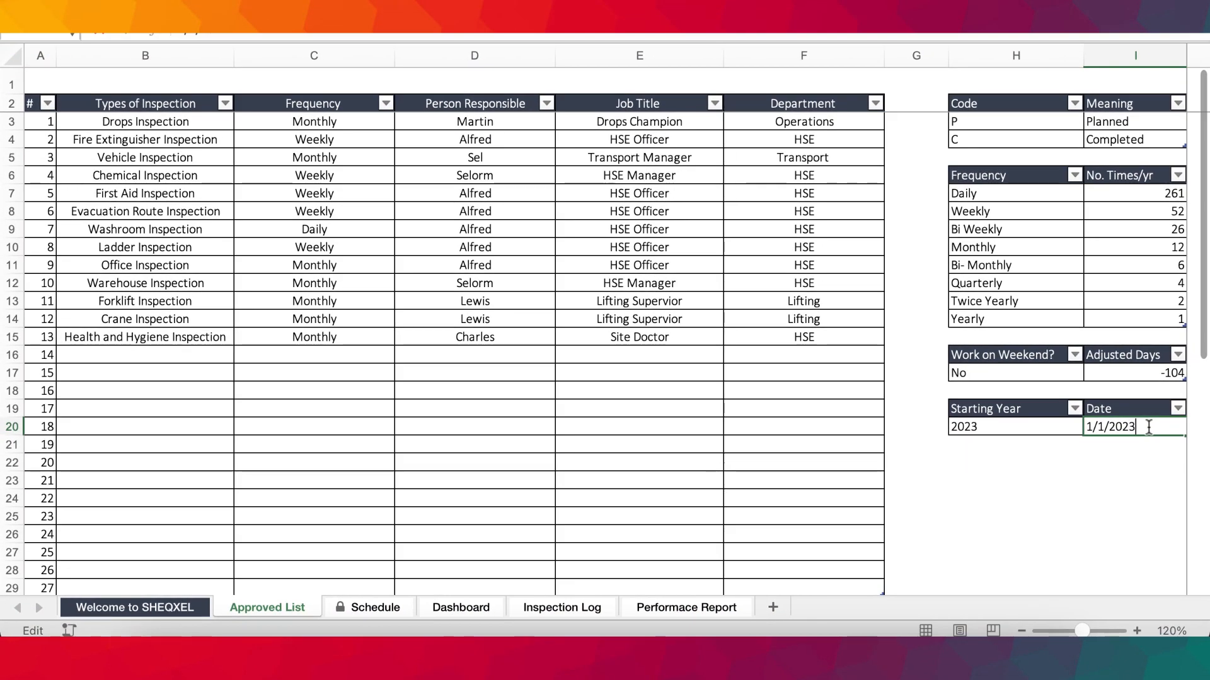
{"action": "key", "text": "Return"}
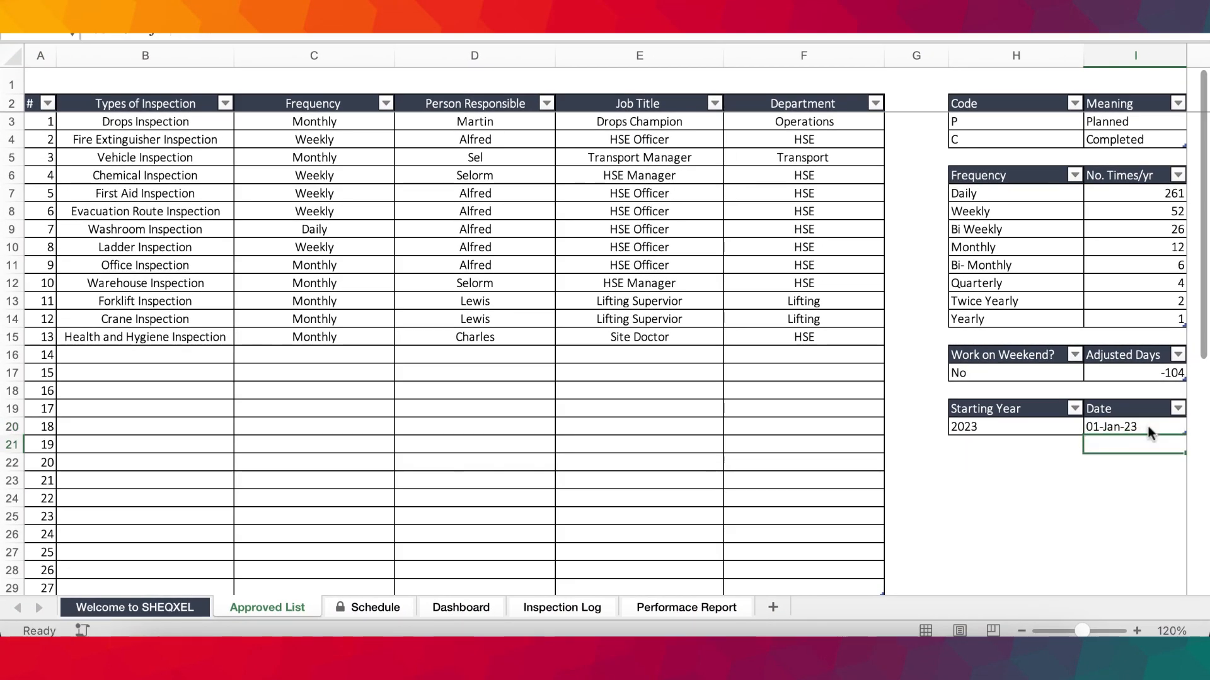
{"action": "left_click", "coordinate": [384, 609]}
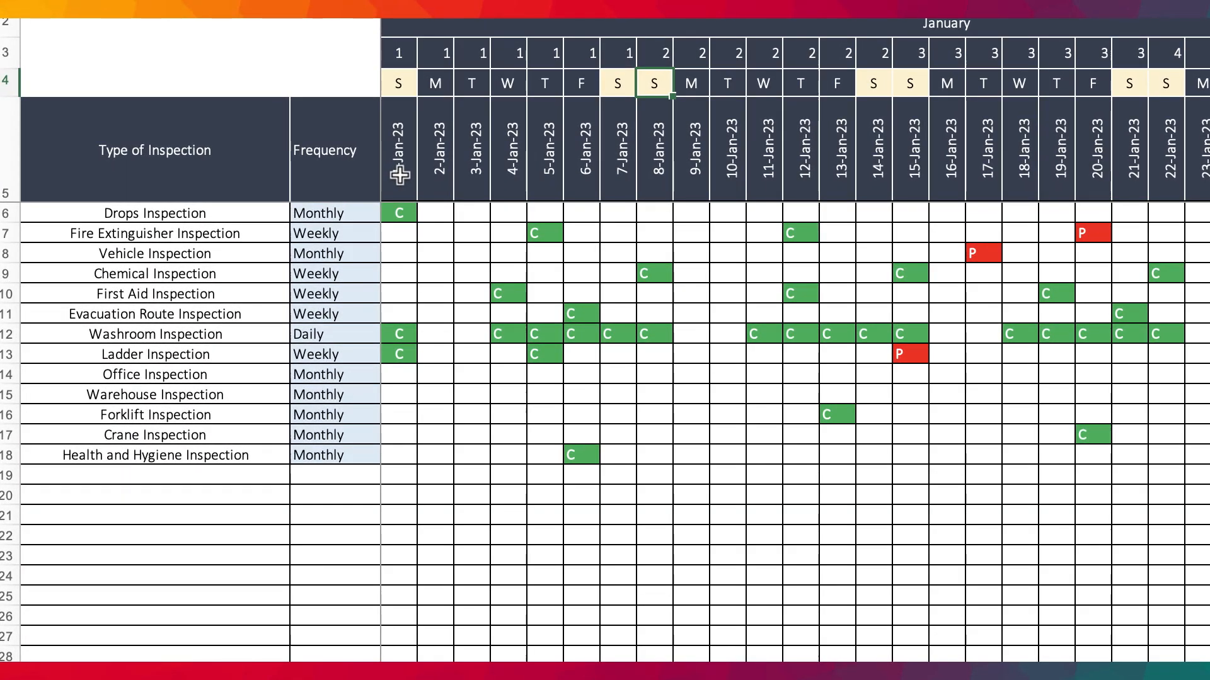
{"action": "left_click", "coordinate": [399, 84]}
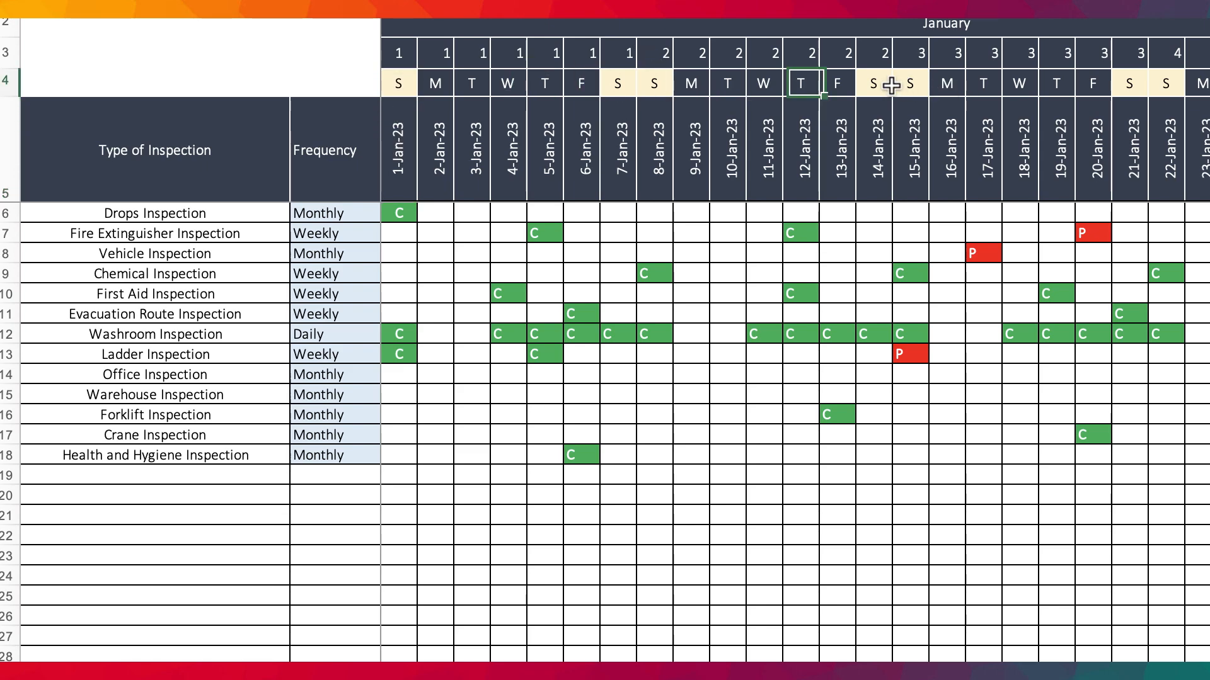
{"action": "left_click_drag", "start_coordinate": [873, 83], "coordinate": [946, 83]}
{"action": "scroll", "coordinate": [1138, 236], "scroll_direction": "right", "scroll_amount": 5}
{"action": "scroll", "coordinate": [1131, 242], "scroll_direction": "left", "scroll_amount": 5}
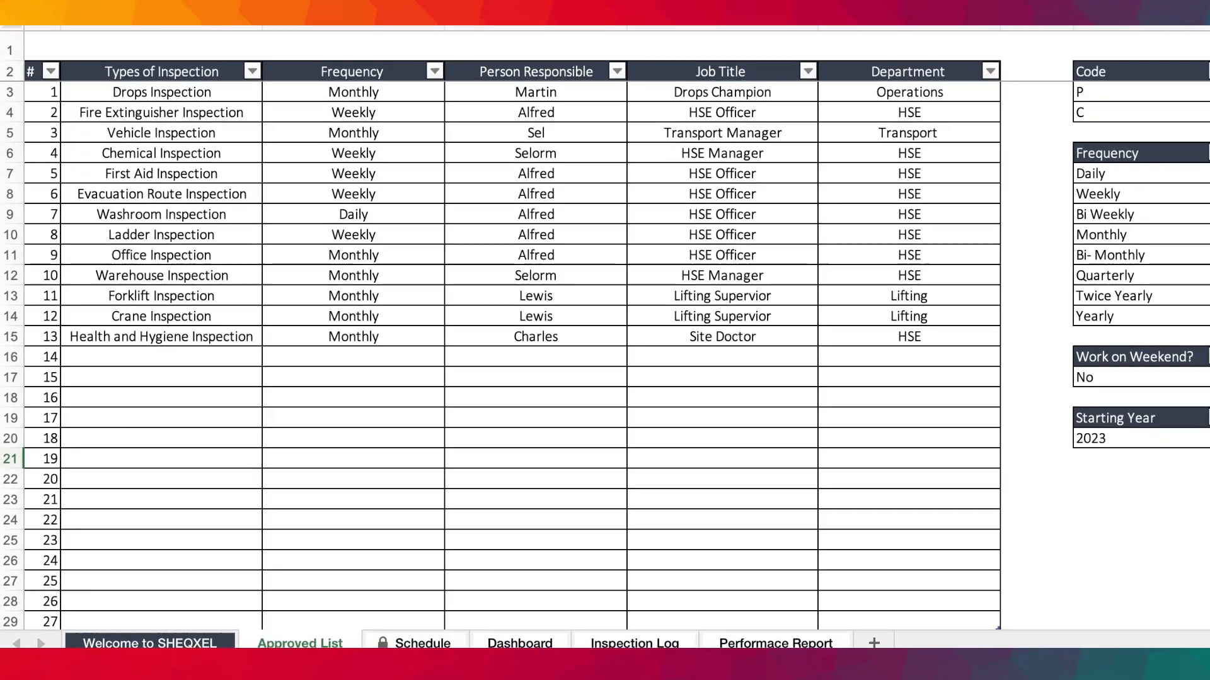
Undo the last Date and Starting Year changes on the Approved List sheet.
{"action": "key", "text": "super+z"}
{"action": "key", "text": "super+z"}
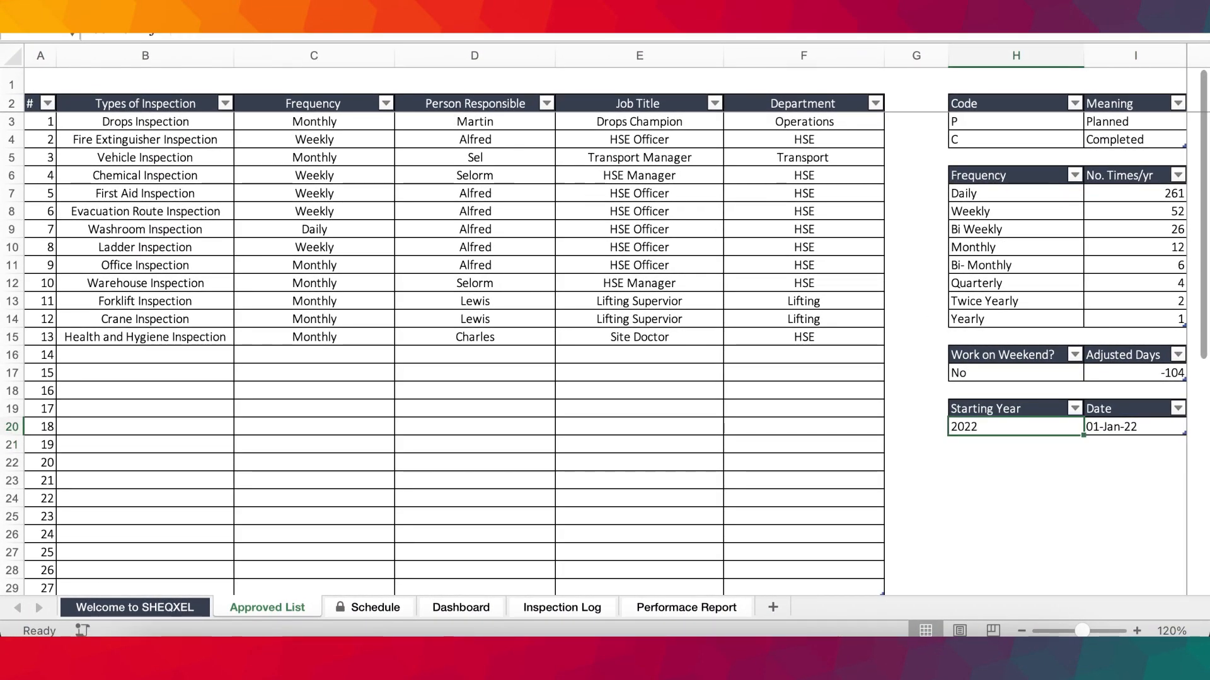
Examine the Type of Inspection column on the Schedule sheet and the inspection choices offered for its first row.
{"action": "left_click", "coordinate": [369, 608]}
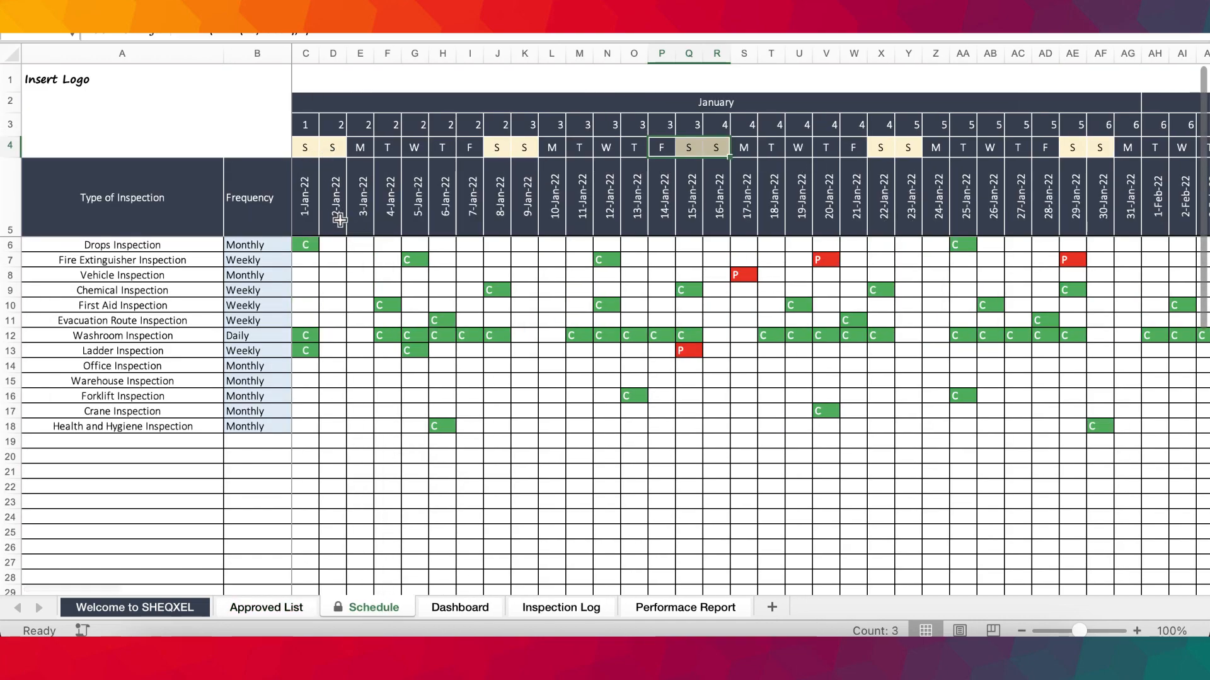
{"action": "left_click_drag", "start_coordinate": [129, 215], "coordinate": [129, 289]}
{"action": "left_click", "coordinate": [134, 442]}
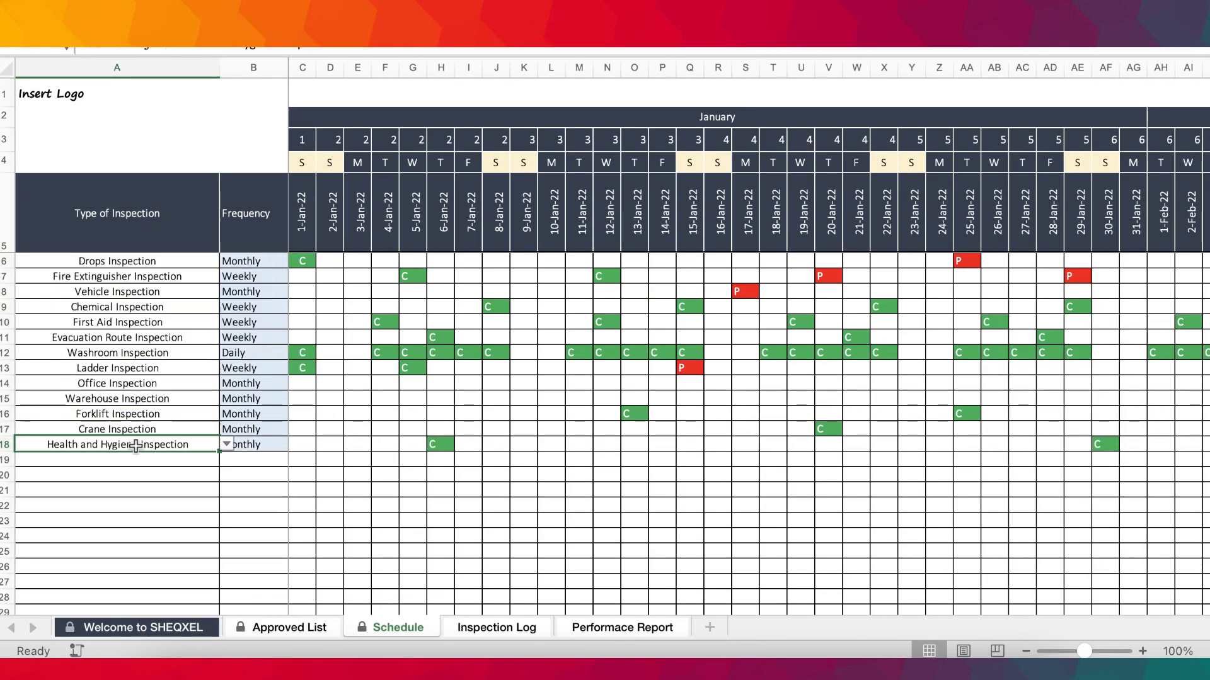
{"action": "left_click", "coordinate": [173, 263]}
{"action": "left_click", "coordinate": [229, 262]}
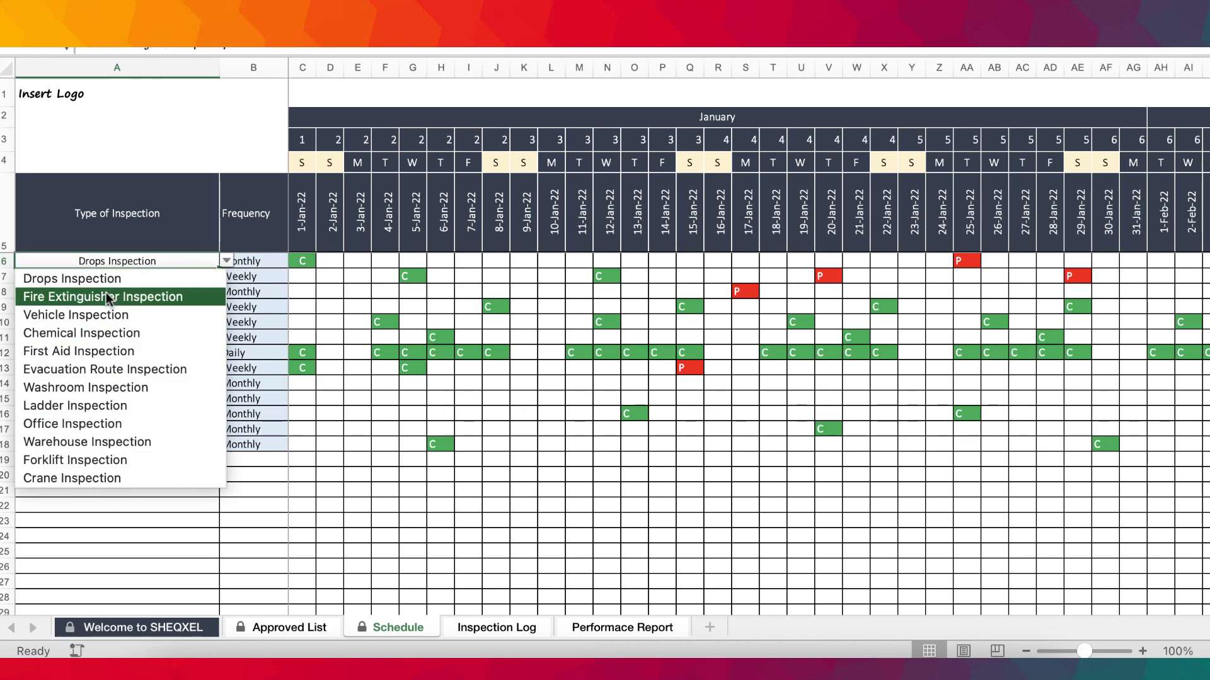
{"action": "left_click", "coordinate": [375, 451]}
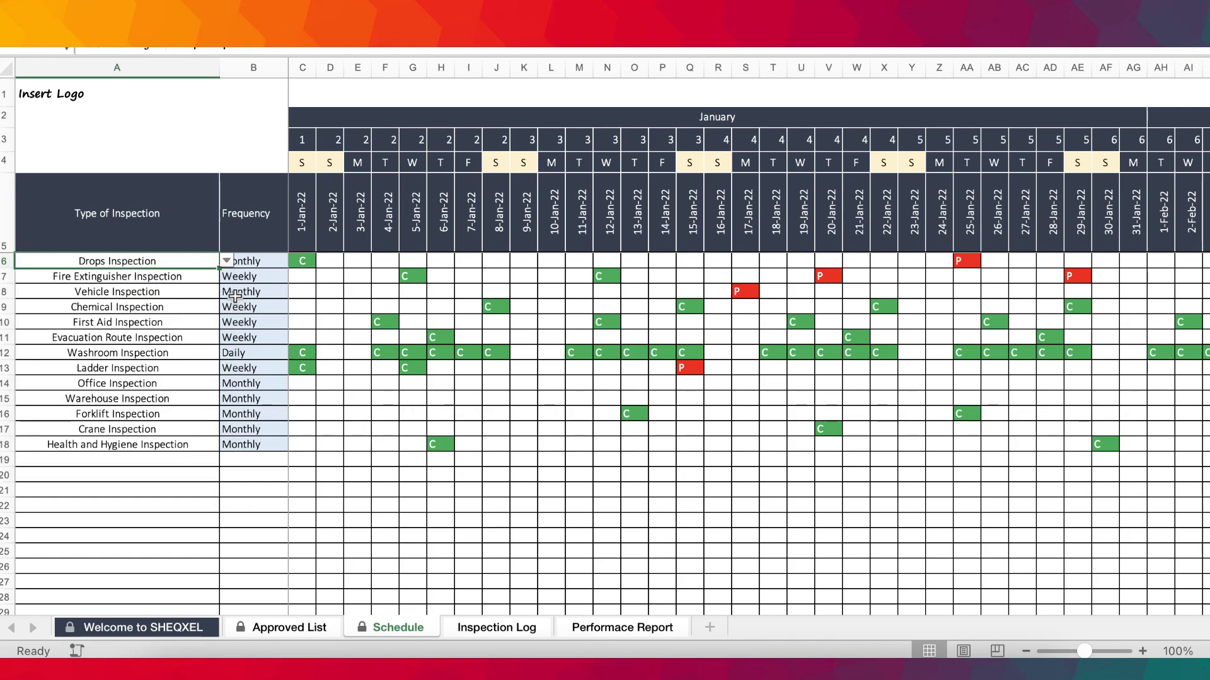
Compare the Frequency column on the Schedule sheet with the inspection types and frequencies on the Approved List sheet.
{"action": "left_click_drag", "start_coordinate": [254, 260], "coordinate": [255, 446]}
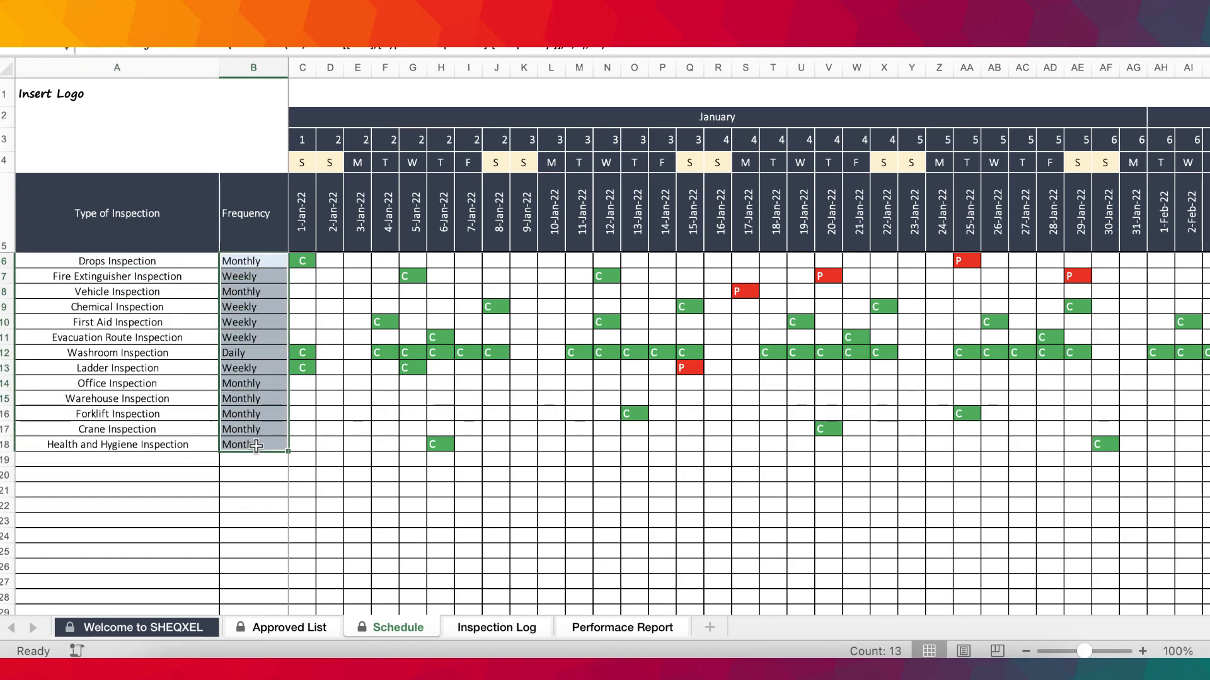
{"action": "left_click", "coordinate": [305, 627]}
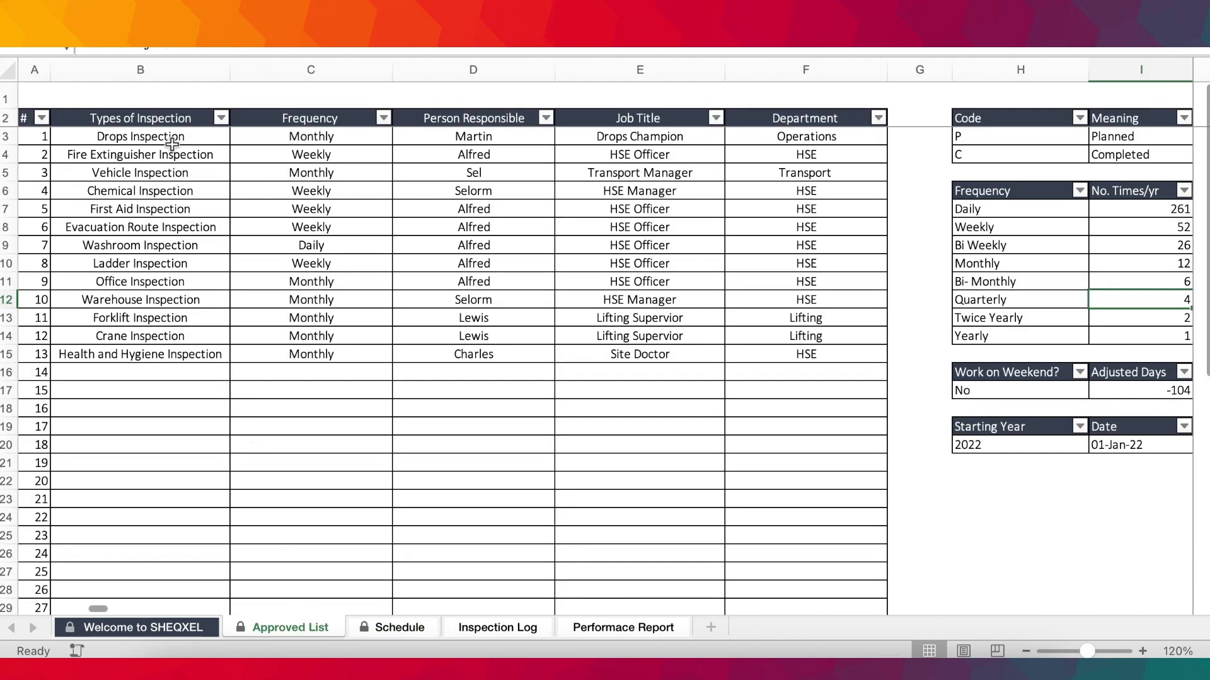
{"action": "left_click_drag", "start_coordinate": [171, 151], "coordinate": [157, 281]}
{"action": "left_click_drag", "start_coordinate": [318, 157], "coordinate": [328, 300]}
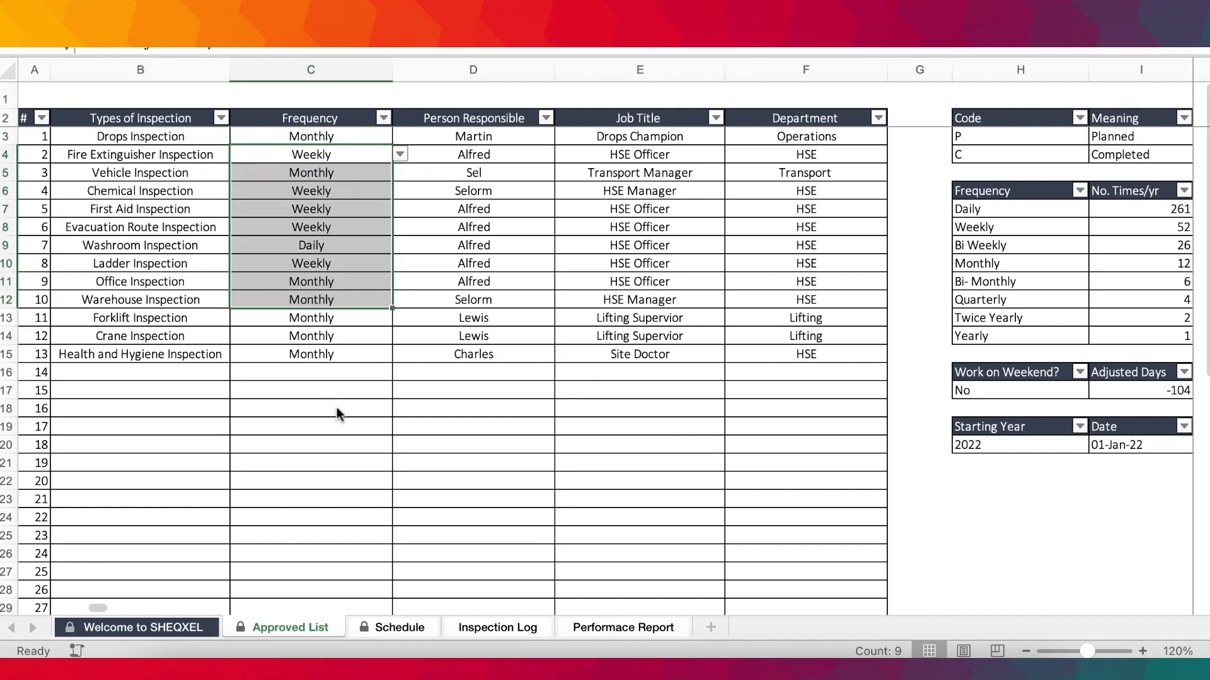
{"action": "left_click", "coordinate": [379, 632]}
{"action": "left_click", "coordinate": [251, 275]}
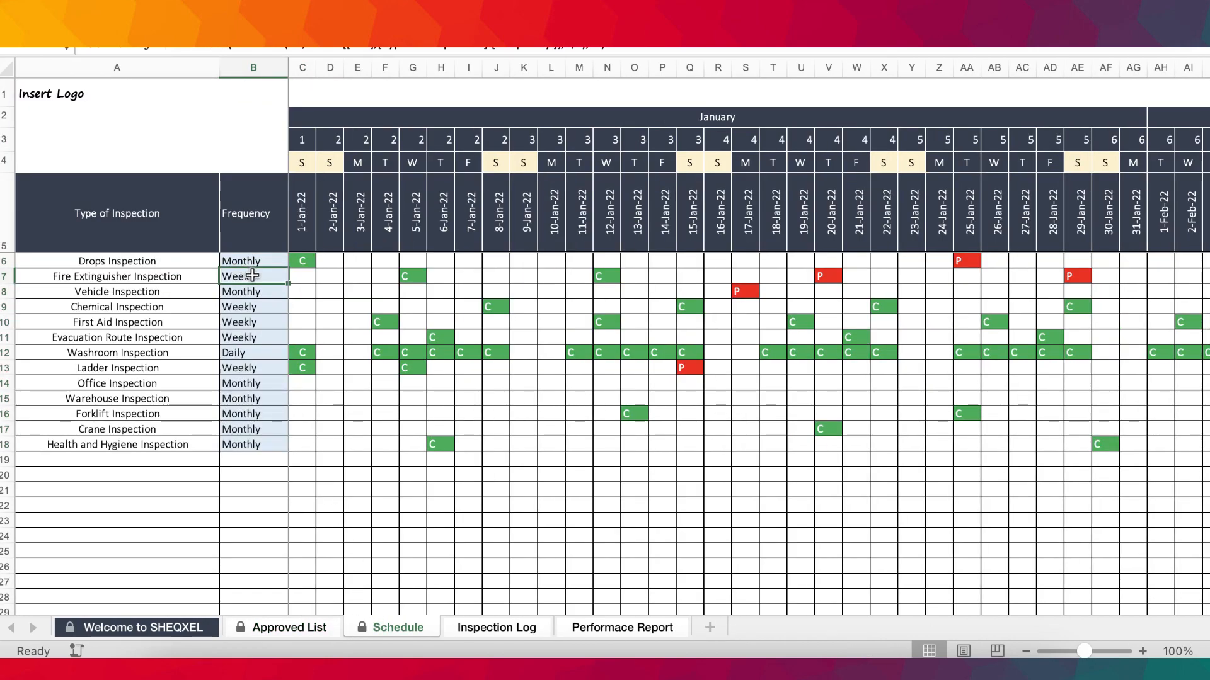
Check the Drops Inspection's frequency against its Planned and Target values at the end of the Schedule calendar.
{"action": "left_click", "coordinate": [189, 260]}
{"action": "left_click", "coordinate": [252, 260]}
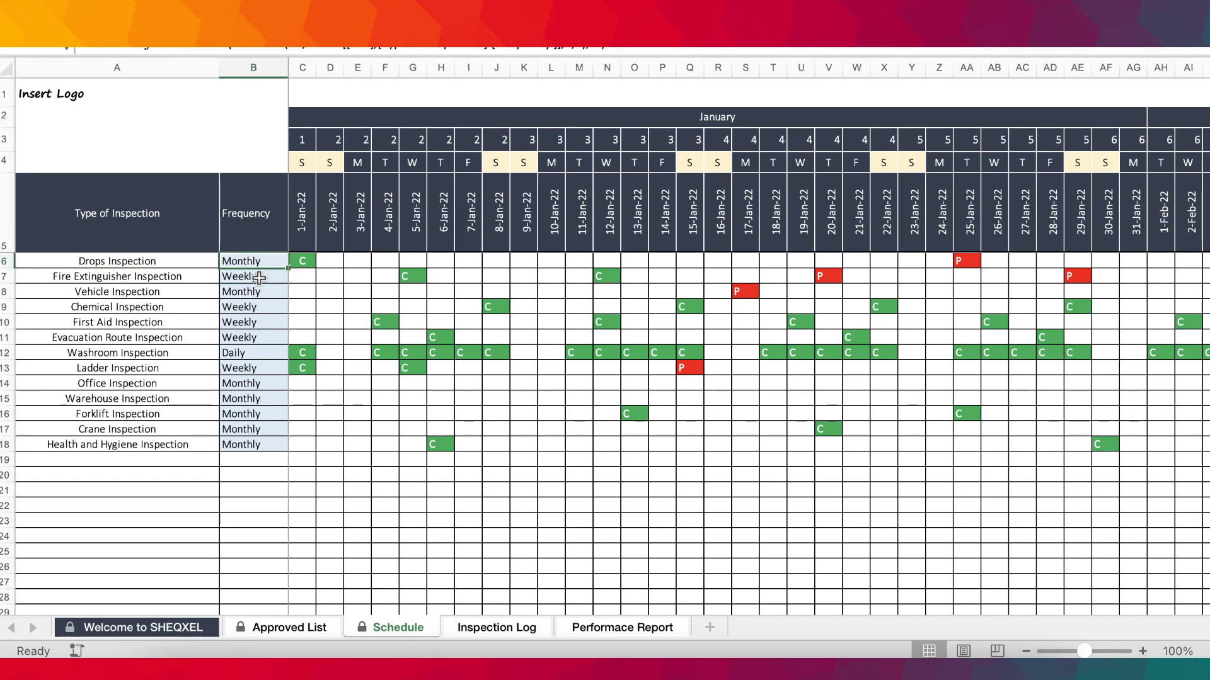
{"action": "scroll", "coordinate": [596, 366], "scroll_direction": "right", "scroll_amount": 20}
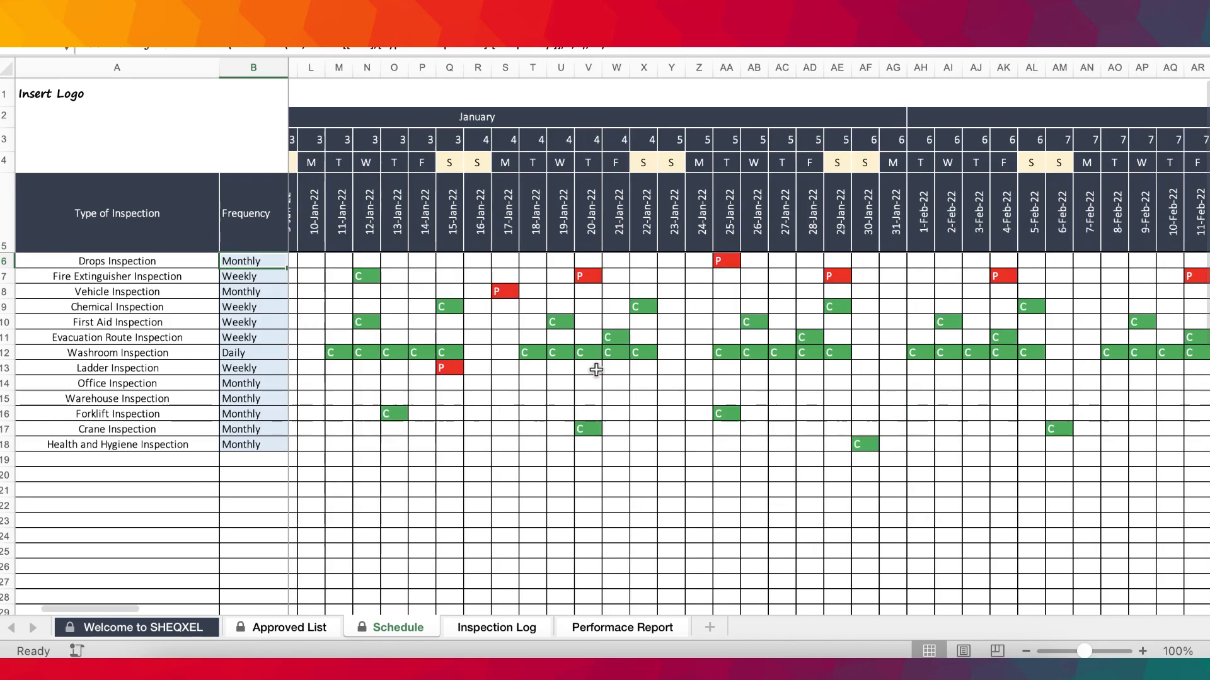
{"action": "scroll", "coordinate": [596, 370], "scroll_direction": "right", "scroll_amount": 20}
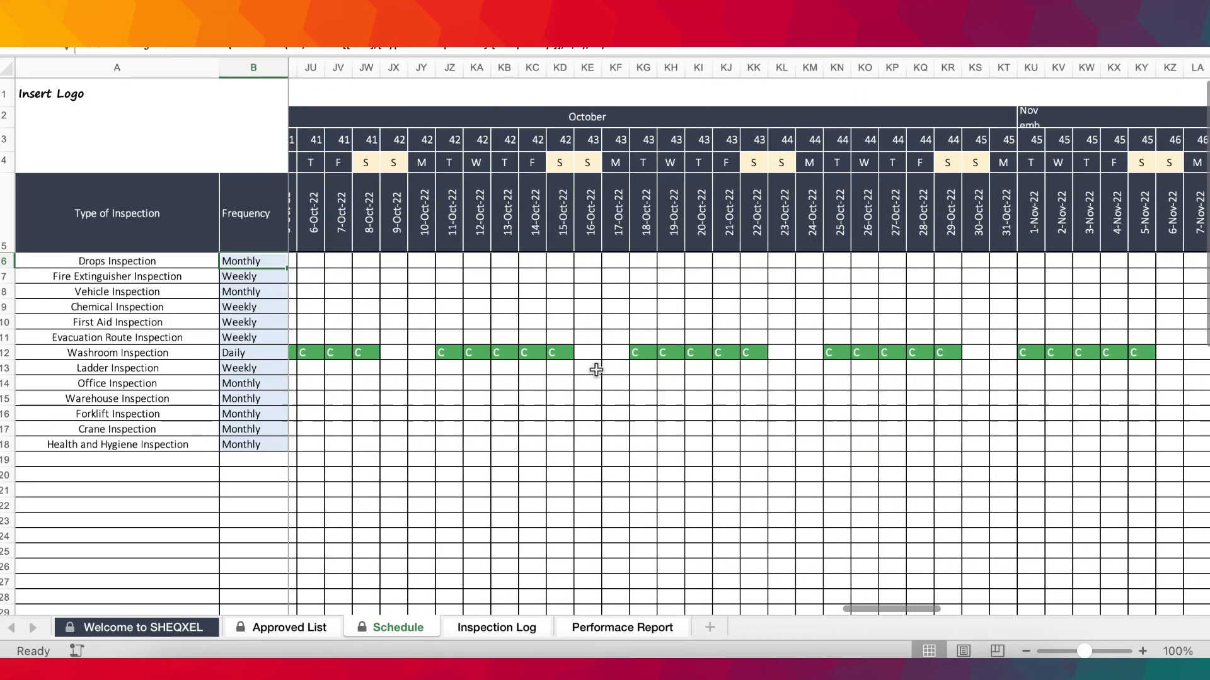
{"action": "scroll", "coordinate": [596, 370], "scroll_direction": "right", "scroll_amount": 15}
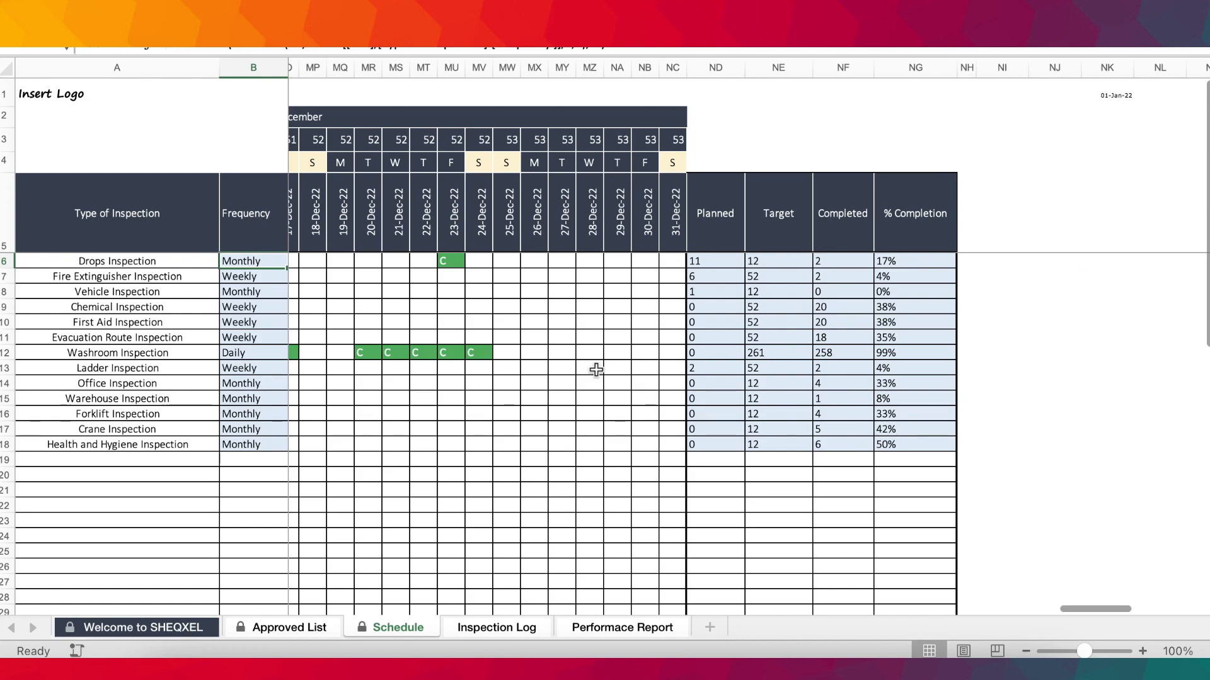
{"action": "scroll", "coordinate": [710, 263], "scroll_direction": "left", "scroll_amount": 1}
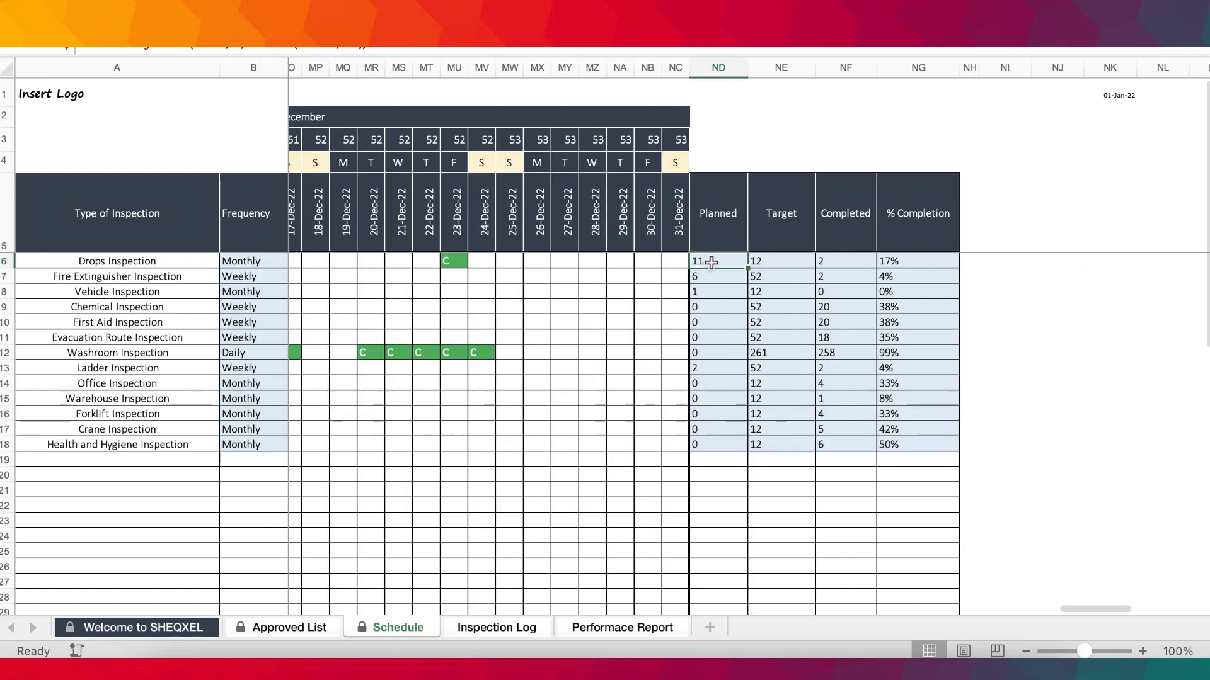
{"action": "left_click", "coordinate": [781, 259]}
{"action": "scroll", "coordinate": [782, 259], "scroll_direction": "right", "scroll_amount": 1}
{"action": "left_click", "coordinate": [242, 260]}
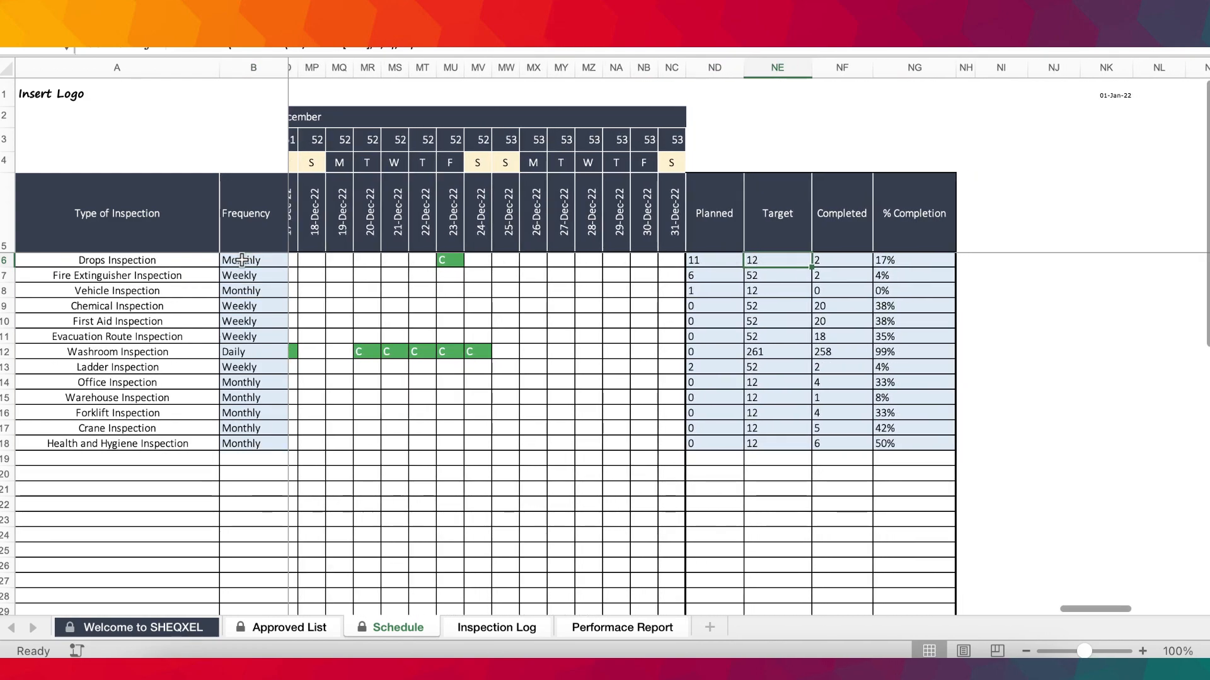
{"action": "left_click", "coordinate": [774, 260]}
Compare the Fire Extinguisher Inspection's frequency and the remaining Target values, and return to January on the Schedule sheet.
{"action": "left_click", "coordinate": [263, 277]}
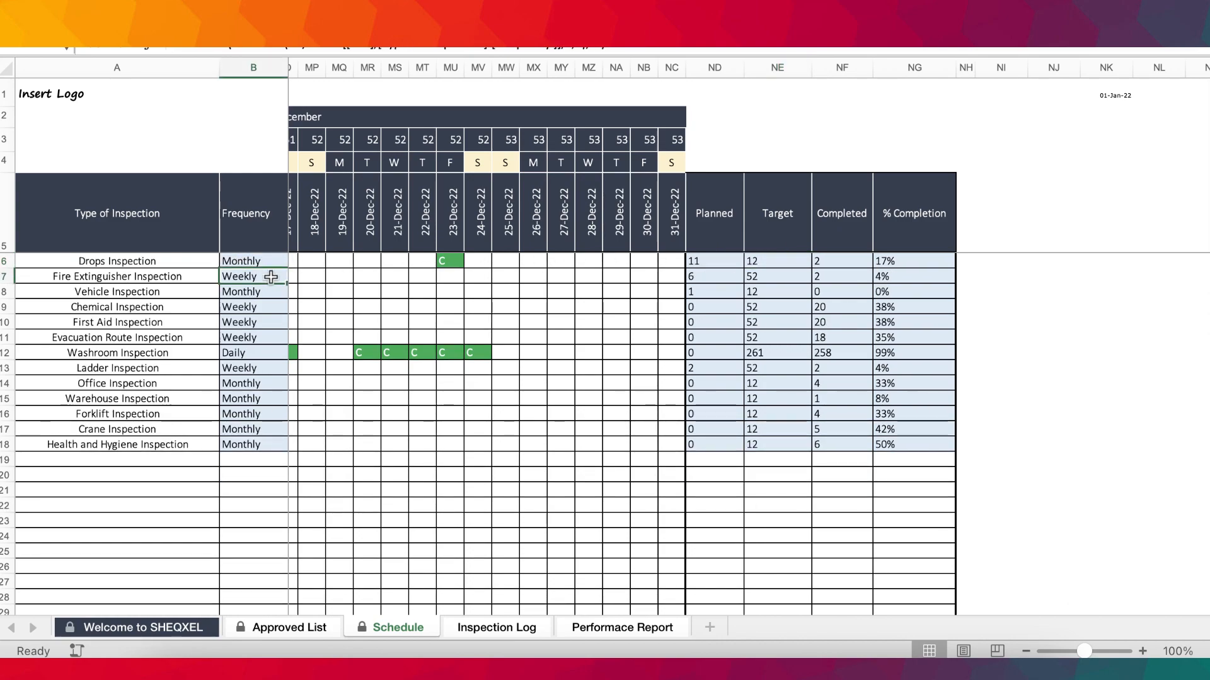
{"action": "left_click_drag", "start_coordinate": [762, 273], "coordinate": [778, 460]}
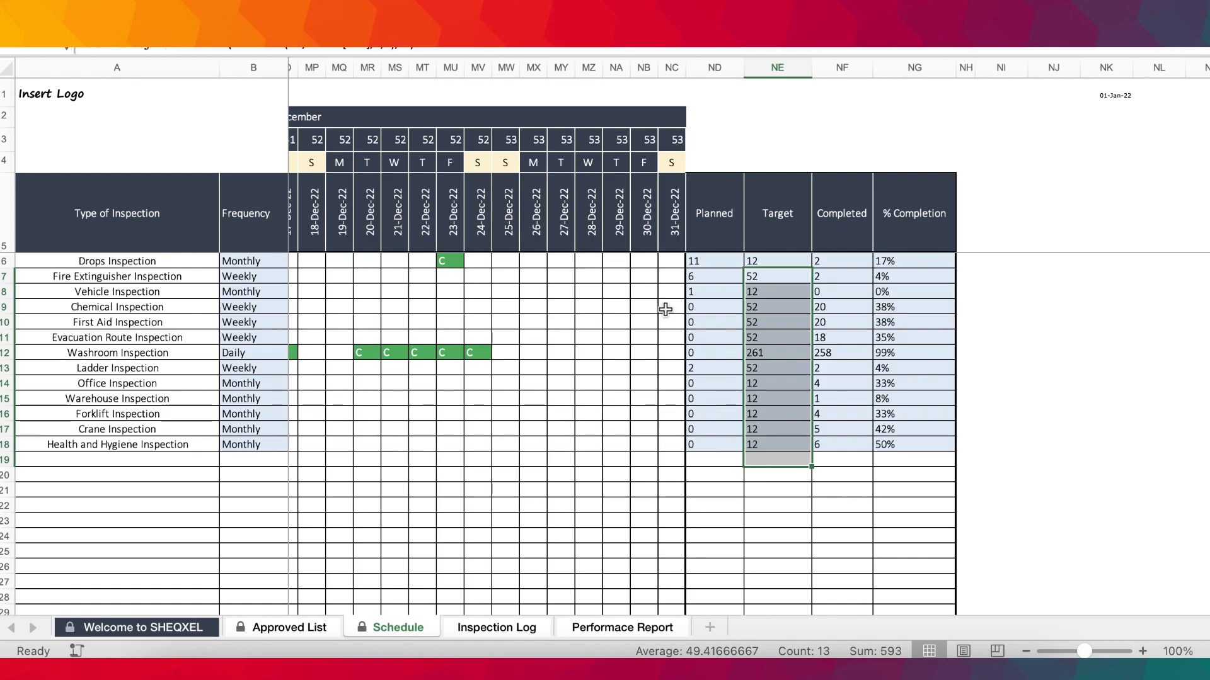
{"action": "scroll", "coordinate": [555, 324], "scroll_direction": "left", "scroll_amount": 20}
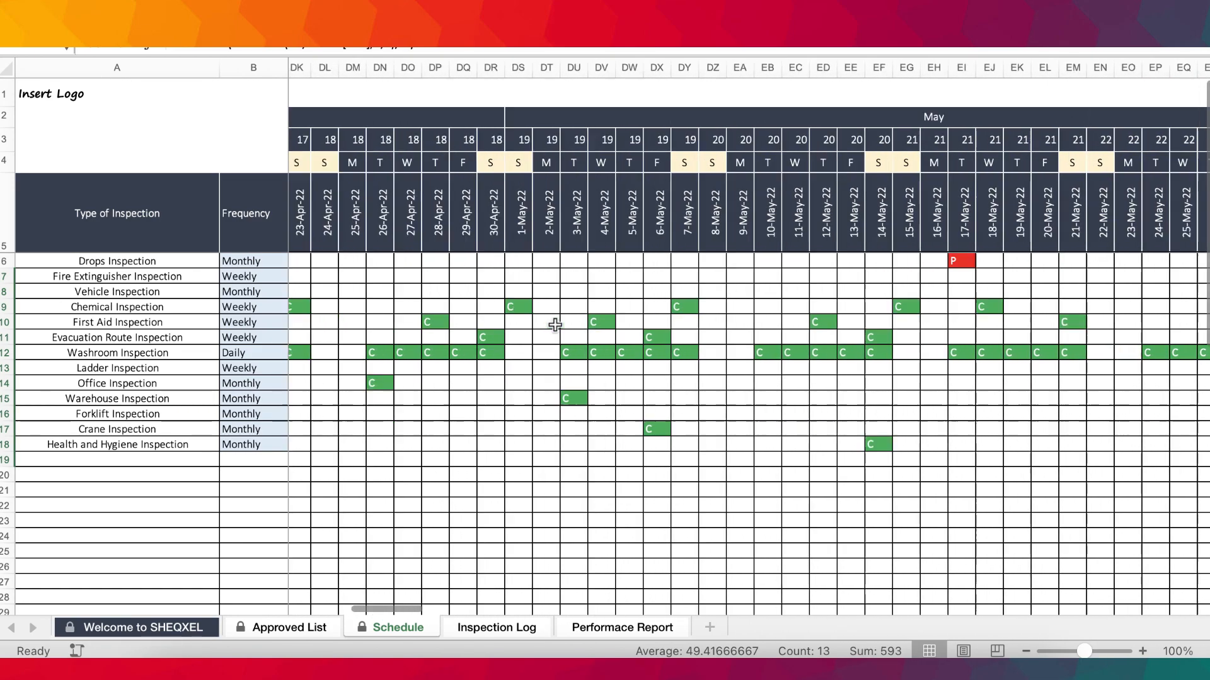
{"action": "scroll", "coordinate": [555, 324], "scroll_direction": "left", "scroll_amount": 3}
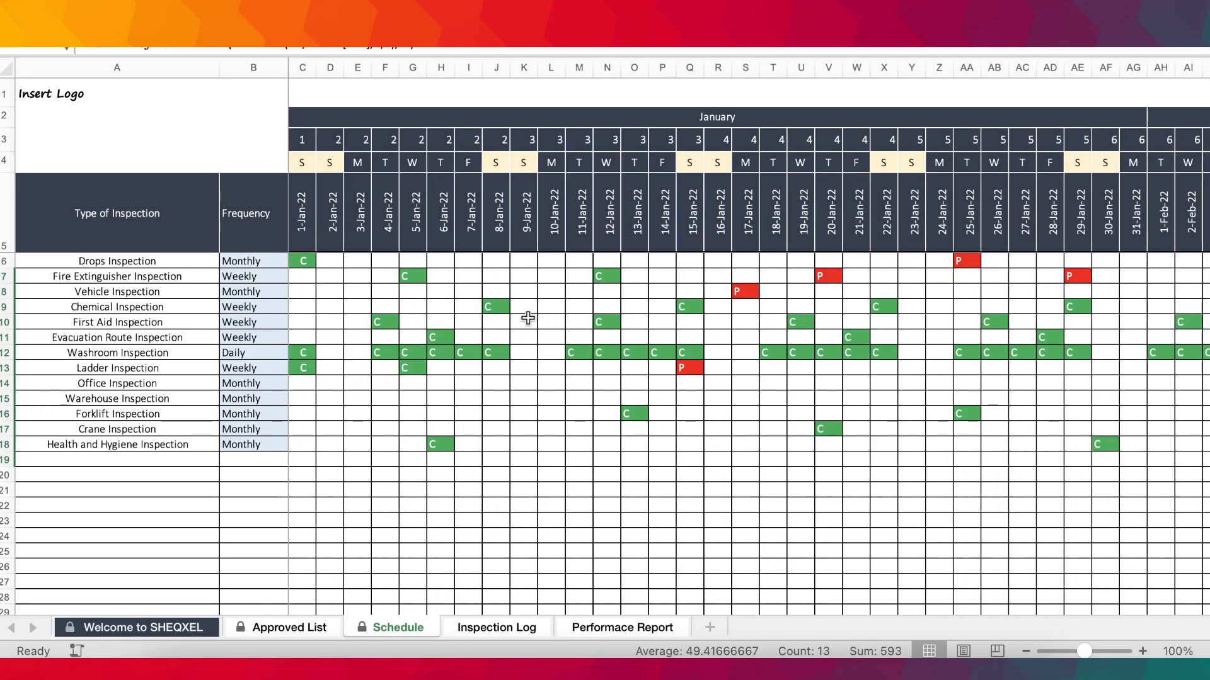
Mark the Drops Inspection as planned (P) on 1-Jan-22 in the Schedule sheet.
{"action": "left_click", "coordinate": [306, 261]}
{"action": "left_click", "coordinate": [322, 261]}
{"action": "left_click", "coordinate": [305, 277]}
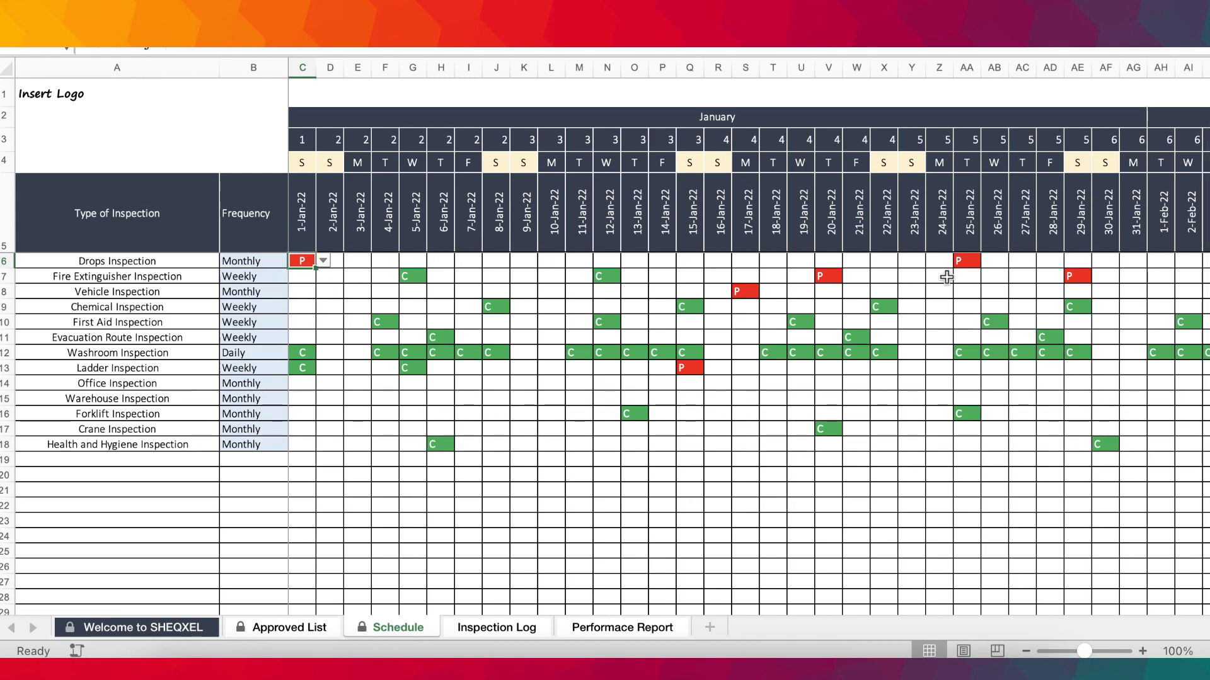
Review the Drops Inspection's planned entries from January through June against its frequency on the Schedule sheet.
{"action": "scroll", "coordinate": [946, 277], "scroll_direction": "right", "scroll_amount": 10}
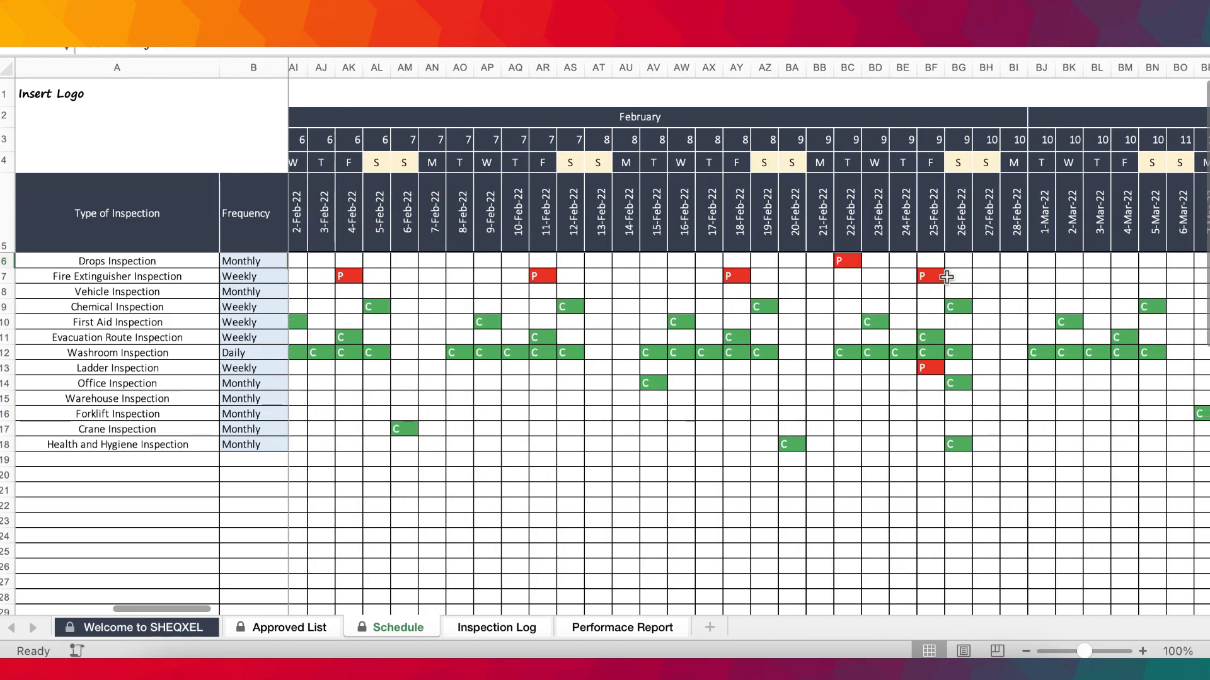
{"action": "scroll", "coordinate": [946, 277], "scroll_direction": "left", "scroll_amount": 10}
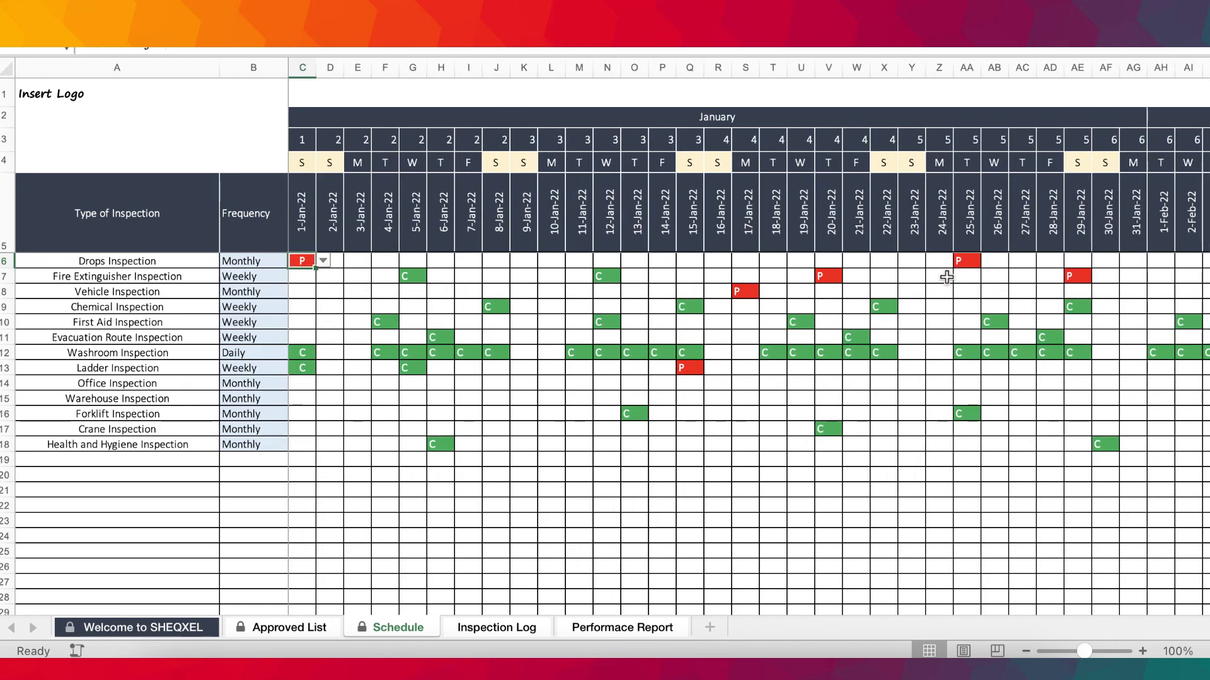
{"action": "scroll", "coordinate": [946, 277], "scroll_direction": "right", "scroll_amount": 6}
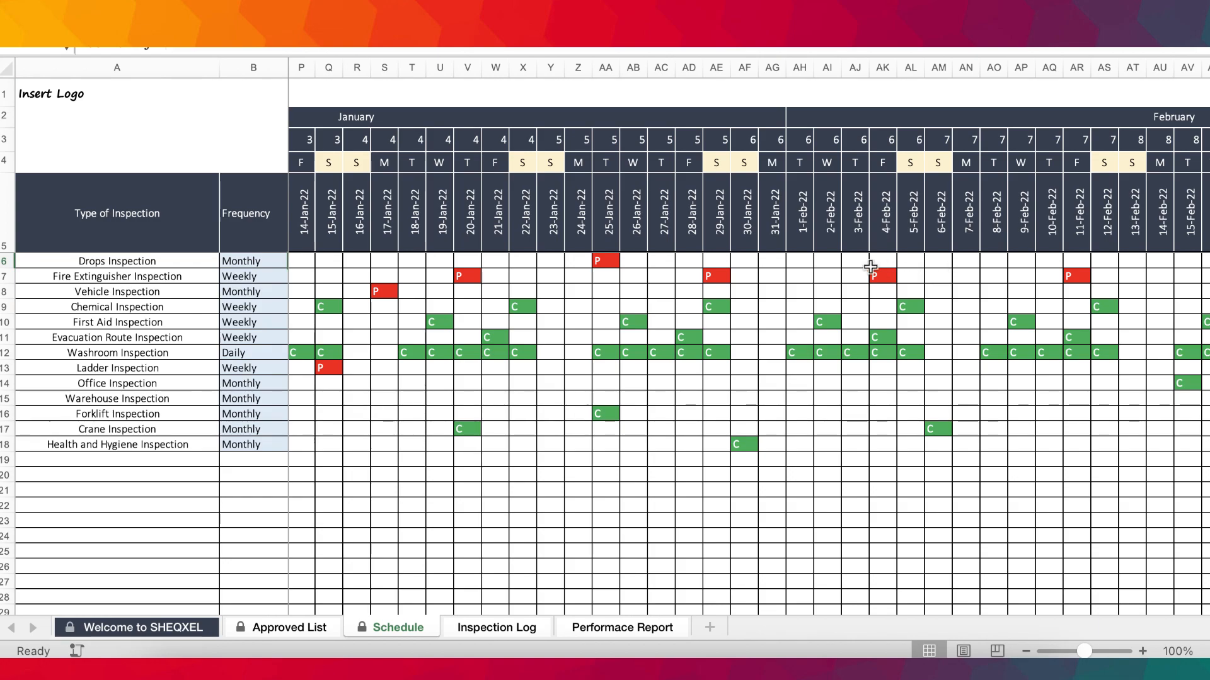
{"action": "scroll", "coordinate": [769, 283], "scroll_direction": "left", "scroll_amount": 10}
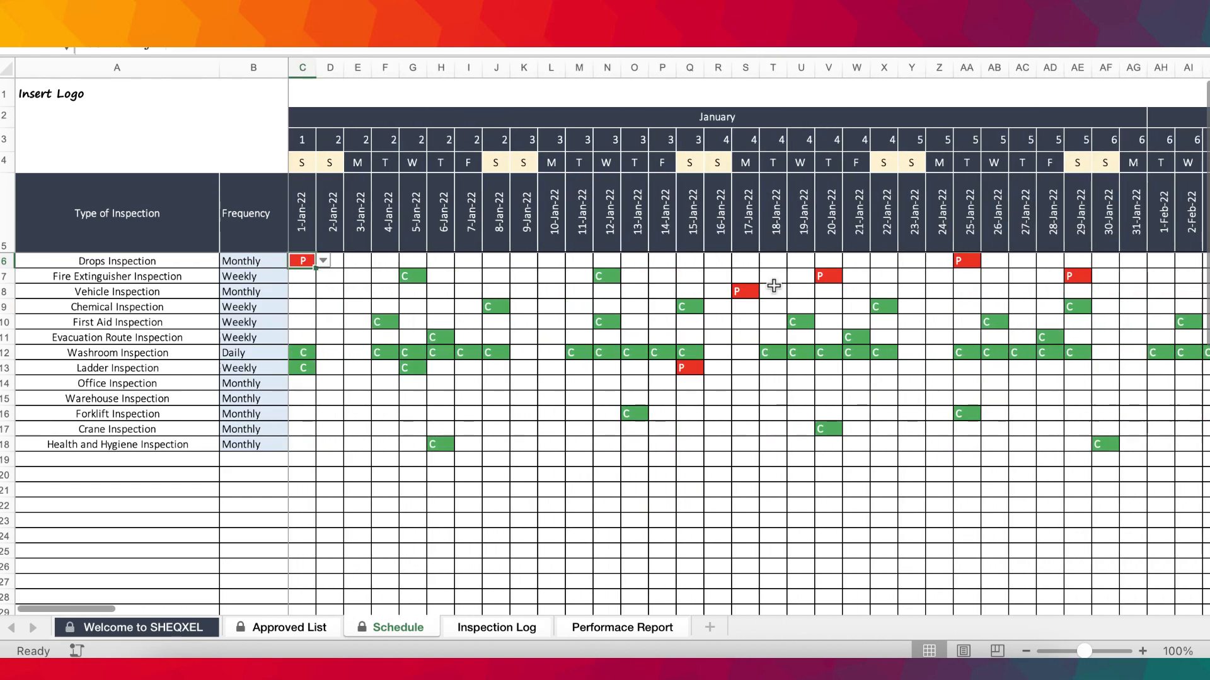
{"action": "scroll", "coordinate": [447, 299], "scroll_direction": "right", "scroll_amount": 20}
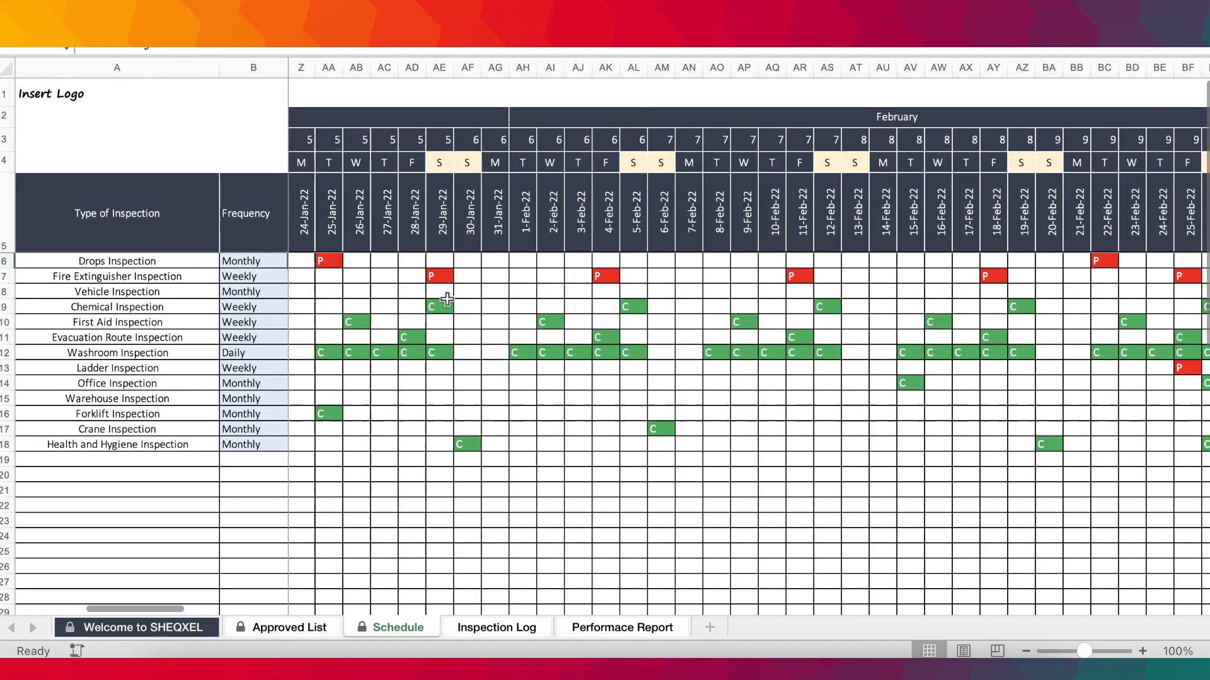
{"action": "scroll", "coordinate": [447, 299], "scroll_direction": "right", "scroll_amount": 20}
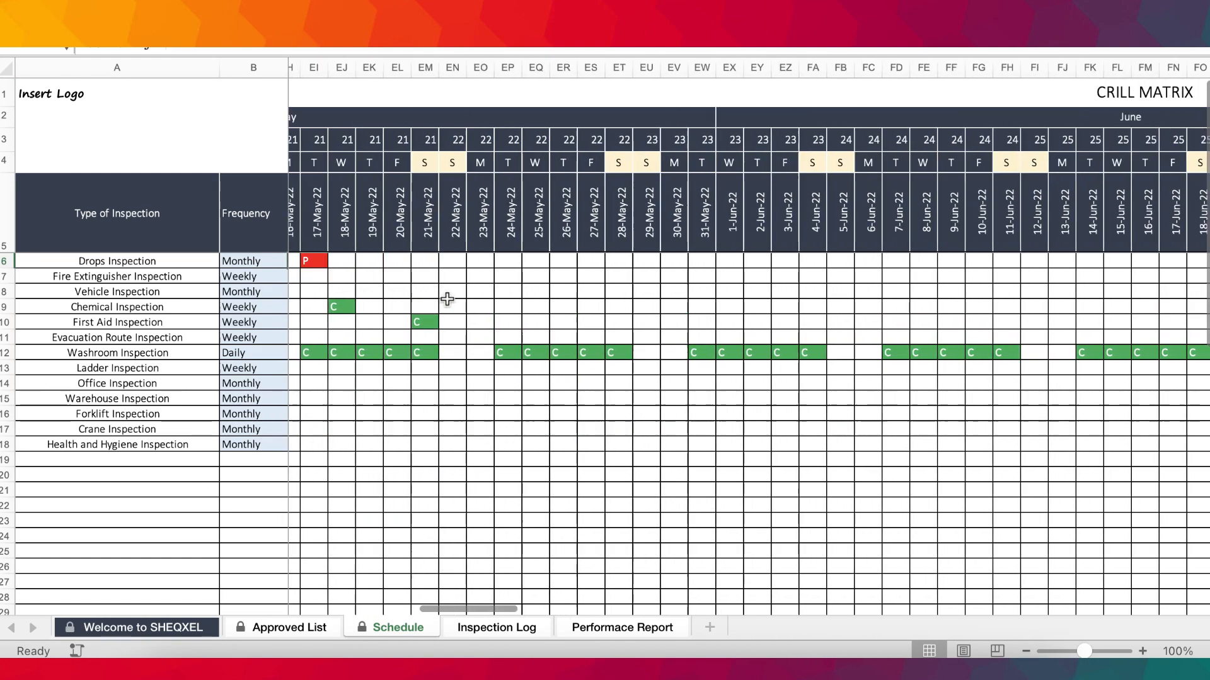
{"action": "scroll", "coordinate": [447, 299], "scroll_direction": "right", "scroll_amount": 5}
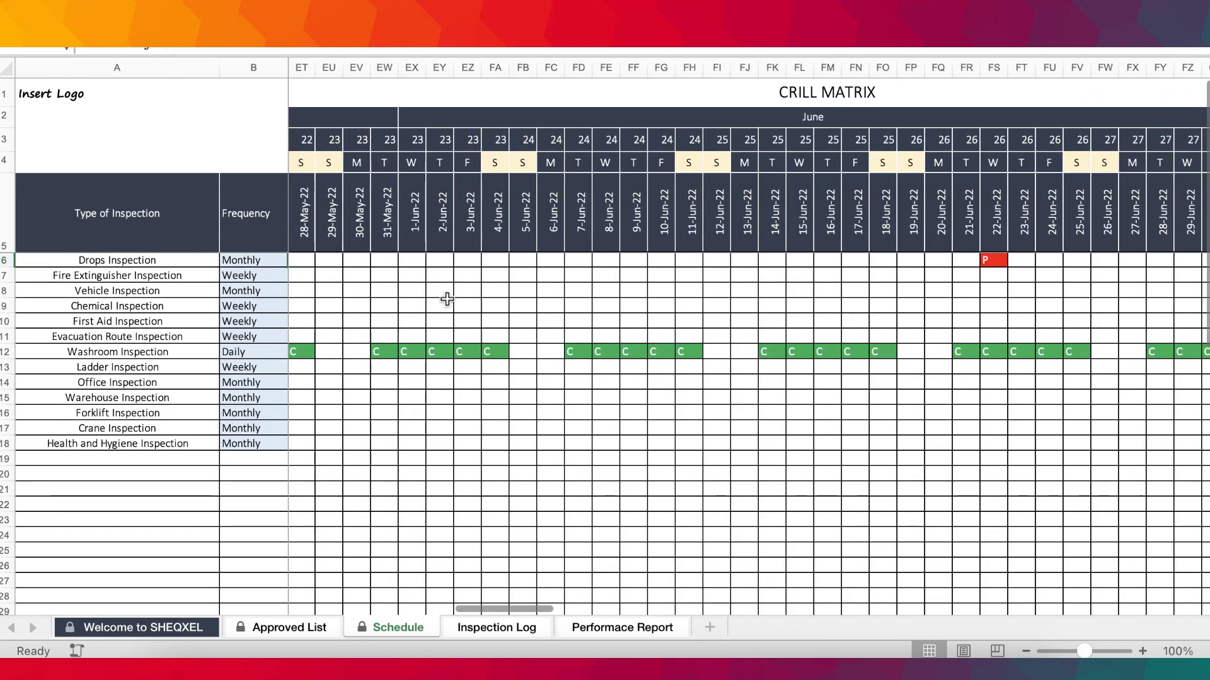
{"action": "left_click", "coordinate": [242, 258]}
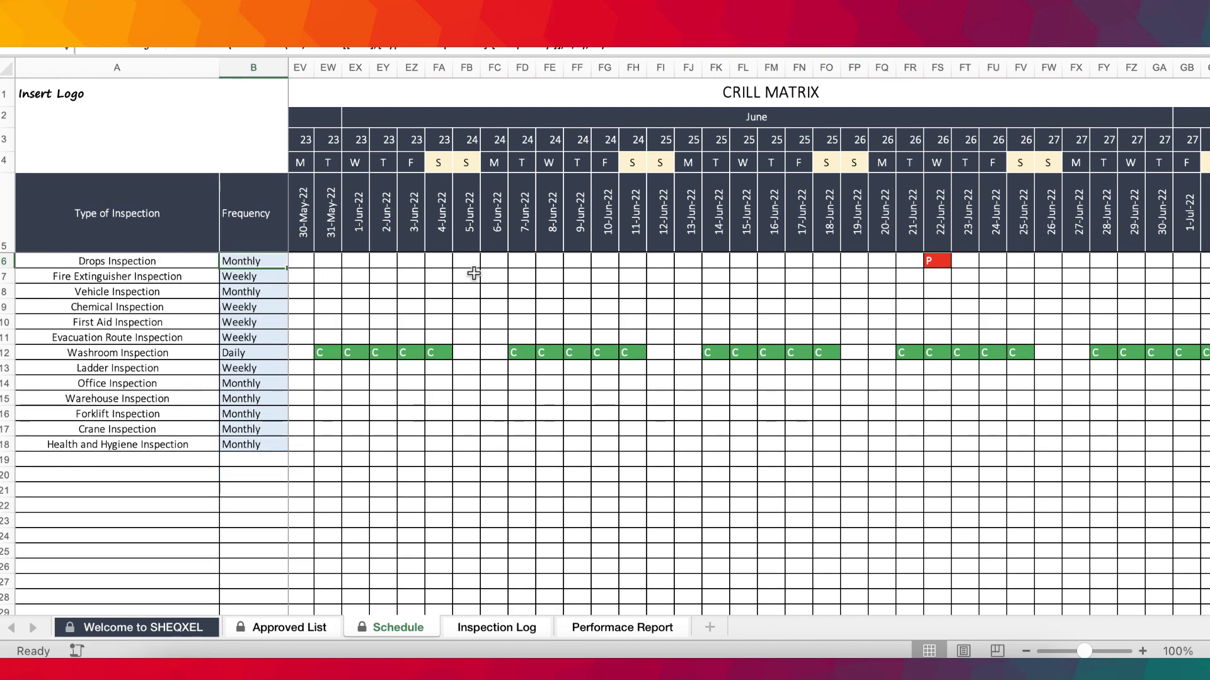
{"action": "left_click", "coordinate": [562, 259]}
Follow the Drops Inspection's remaining planned entries to year end and check its Planned and Target values.
{"action": "scroll", "coordinate": [654, 276], "scroll_direction": "right", "scroll_amount": 10}
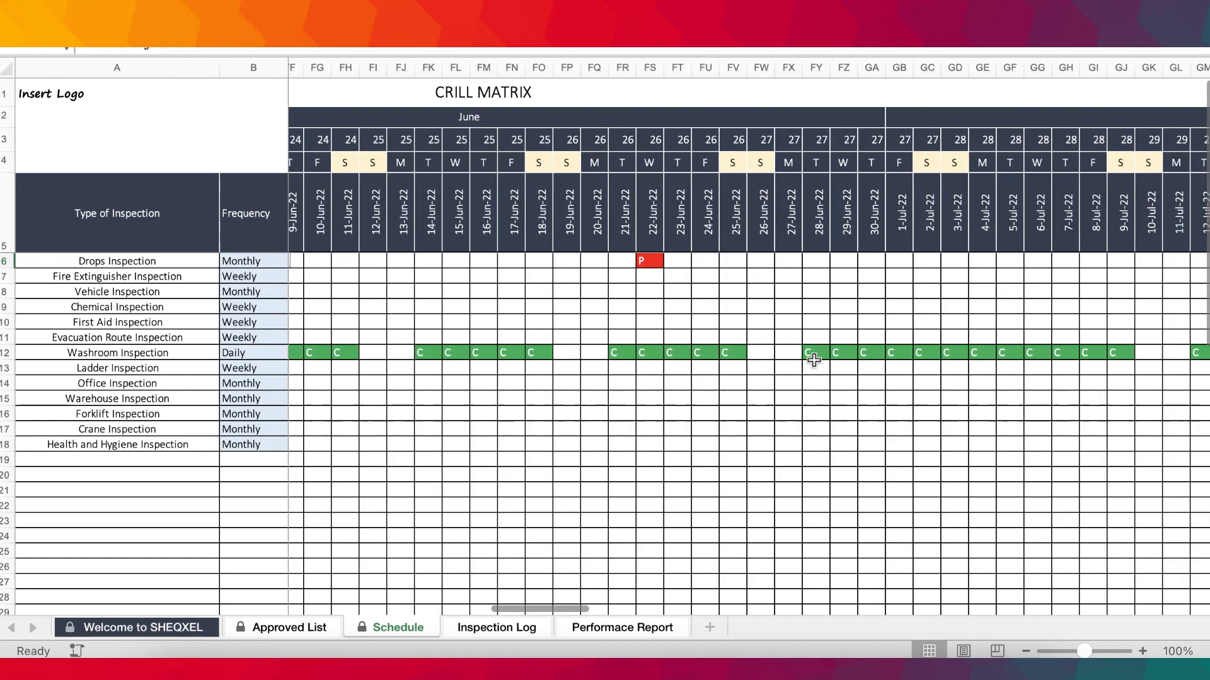
{"action": "scroll", "coordinate": [847, 315], "scroll_direction": "right", "scroll_amount": 20}
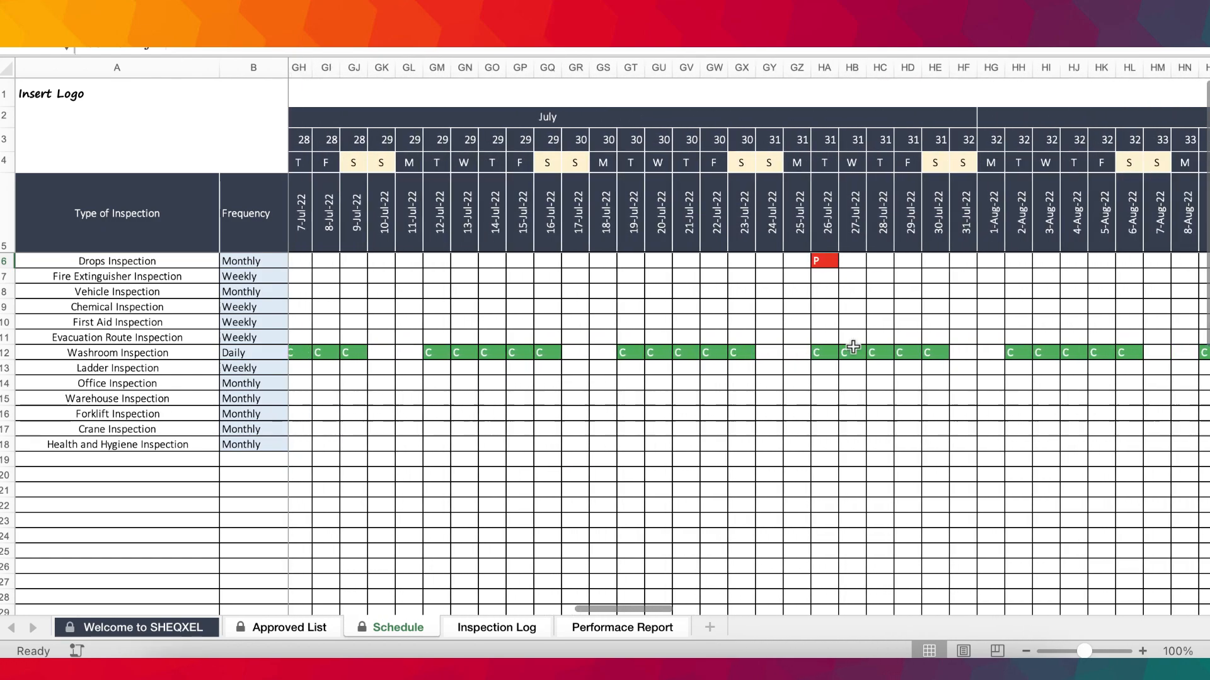
{"action": "scroll", "coordinate": [852, 346], "scroll_direction": "right", "scroll_amount": 20}
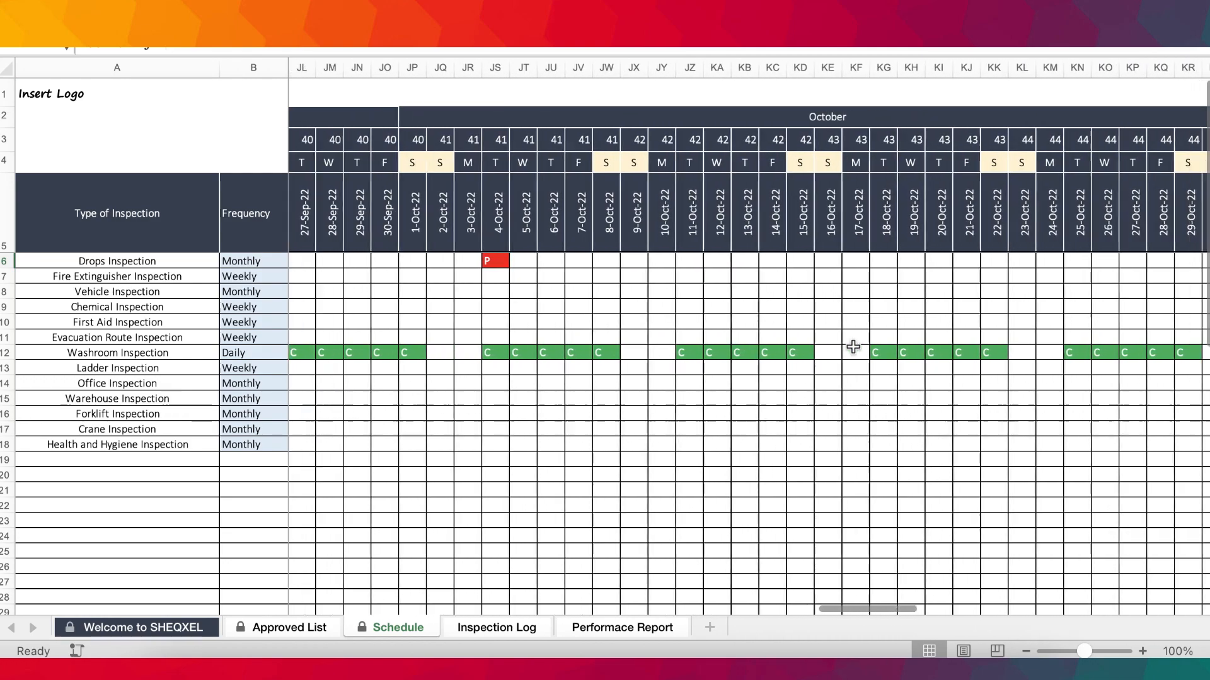
{"action": "scroll", "coordinate": [852, 347], "scroll_direction": "right", "scroll_amount": 8}
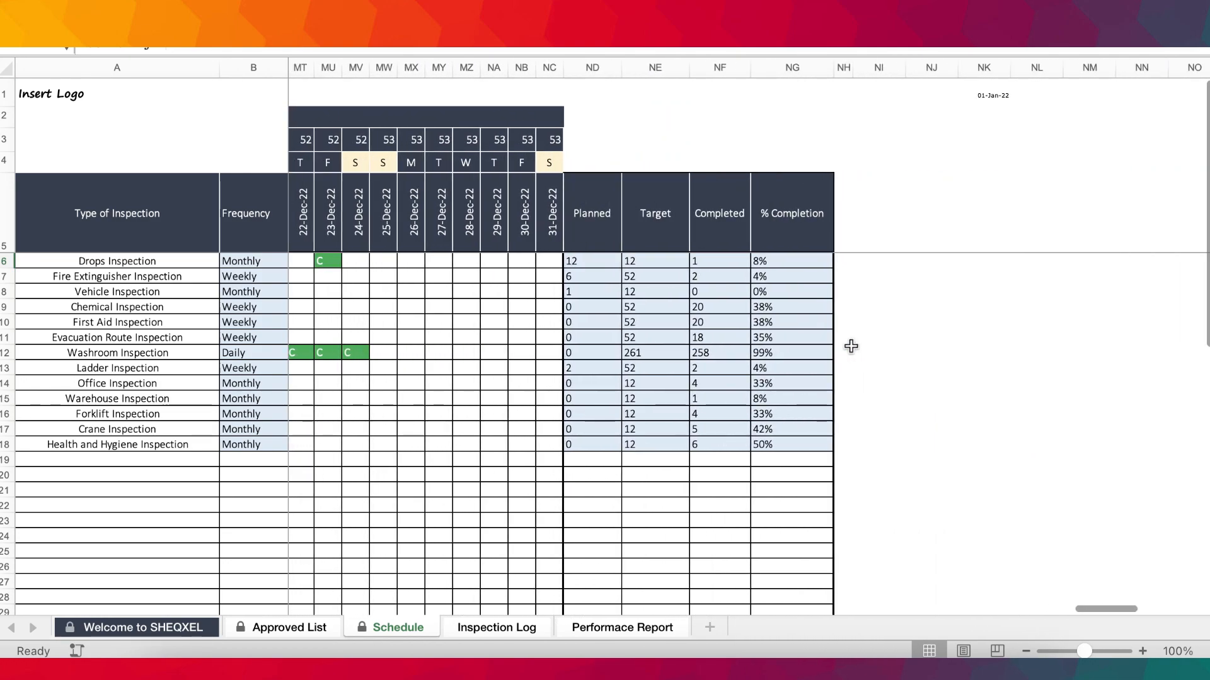
{"action": "left_click", "coordinate": [586, 256]}
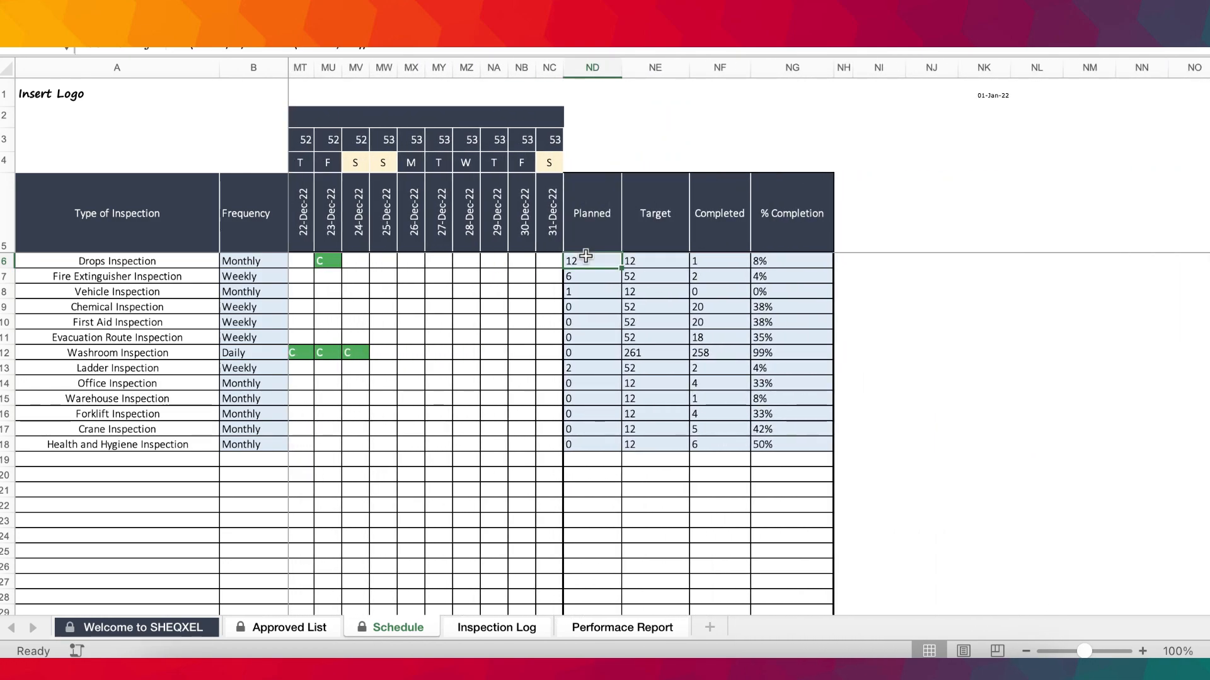
{"action": "left_click", "coordinate": [636, 258]}
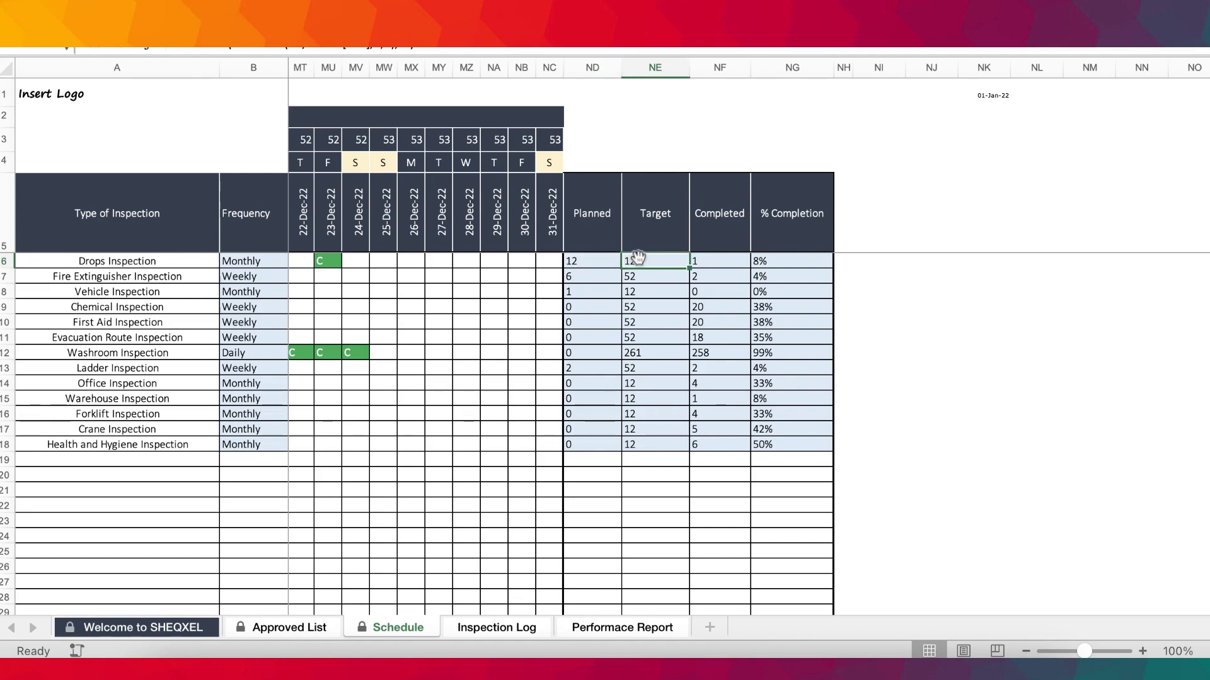
Inspect the formula behind the Drops Inspection's Completed value.
{"action": "scroll", "coordinate": [638, 258], "scroll_direction": "left", "scroll_amount": 2}
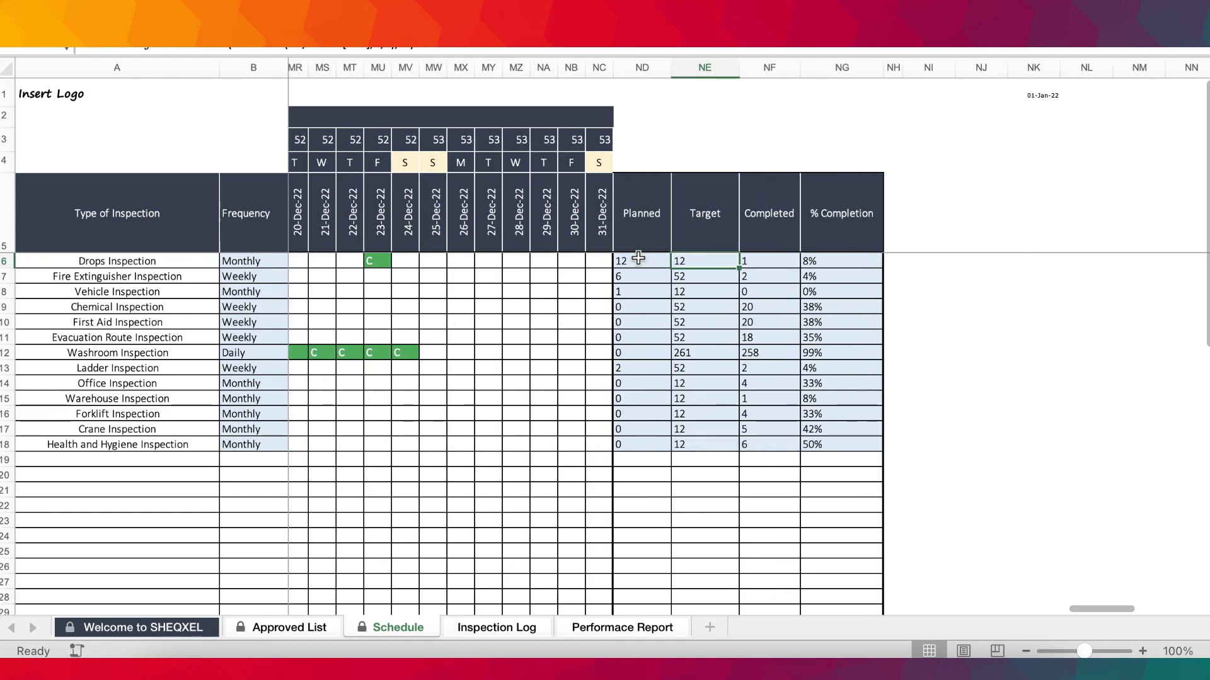
{"action": "left_click", "coordinate": [768, 258]}
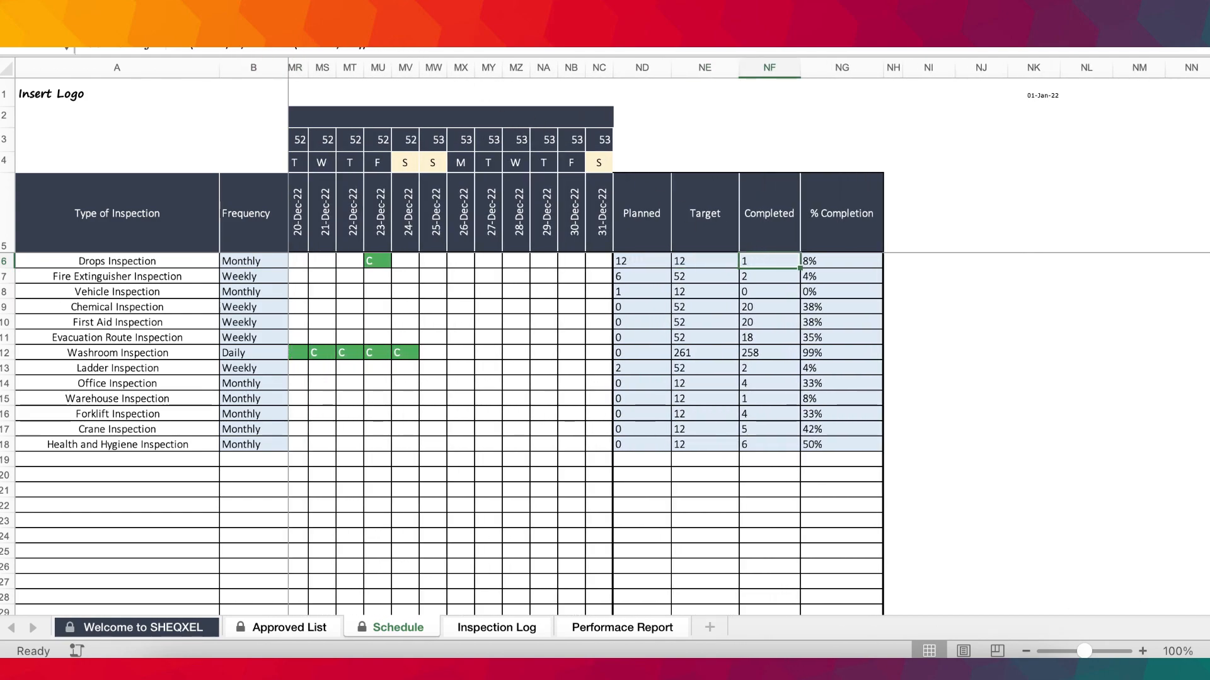
{"action": "left_click", "coordinate": [264, 22]}
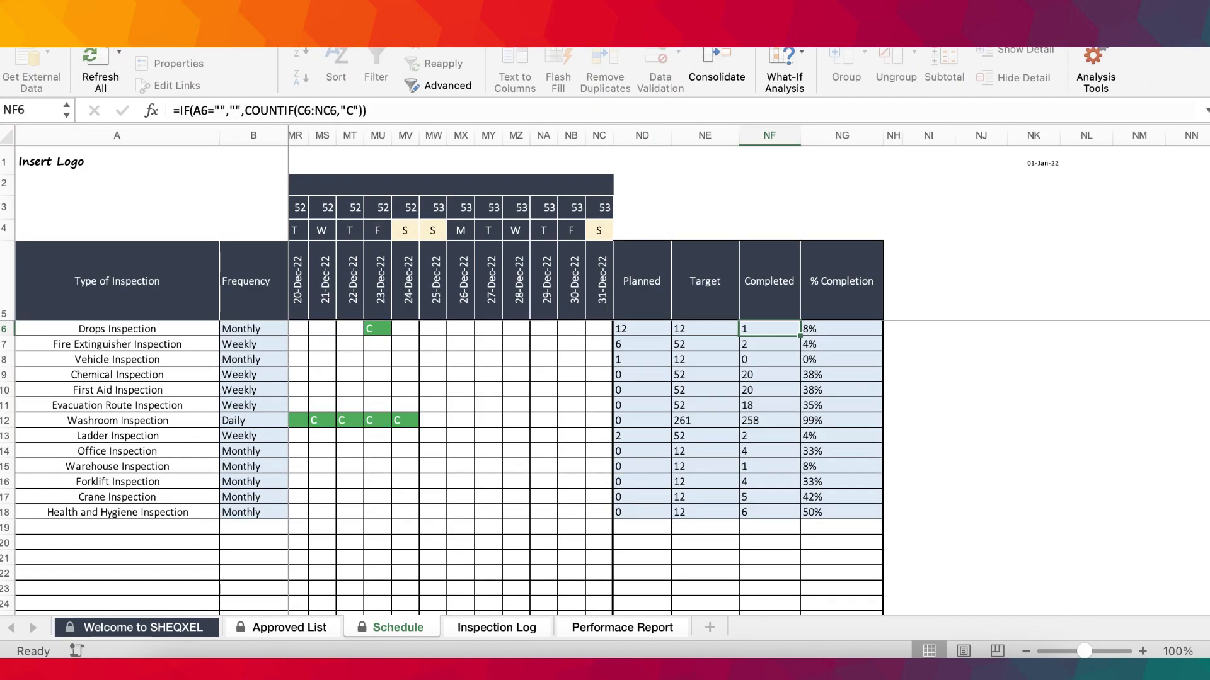
Delete the Drops Inspection's completed (C) entry on 23-Dec-22 and check its Planned value.
{"action": "scroll", "coordinate": [527, 397], "scroll_direction": "left", "scroll_amount": 15}
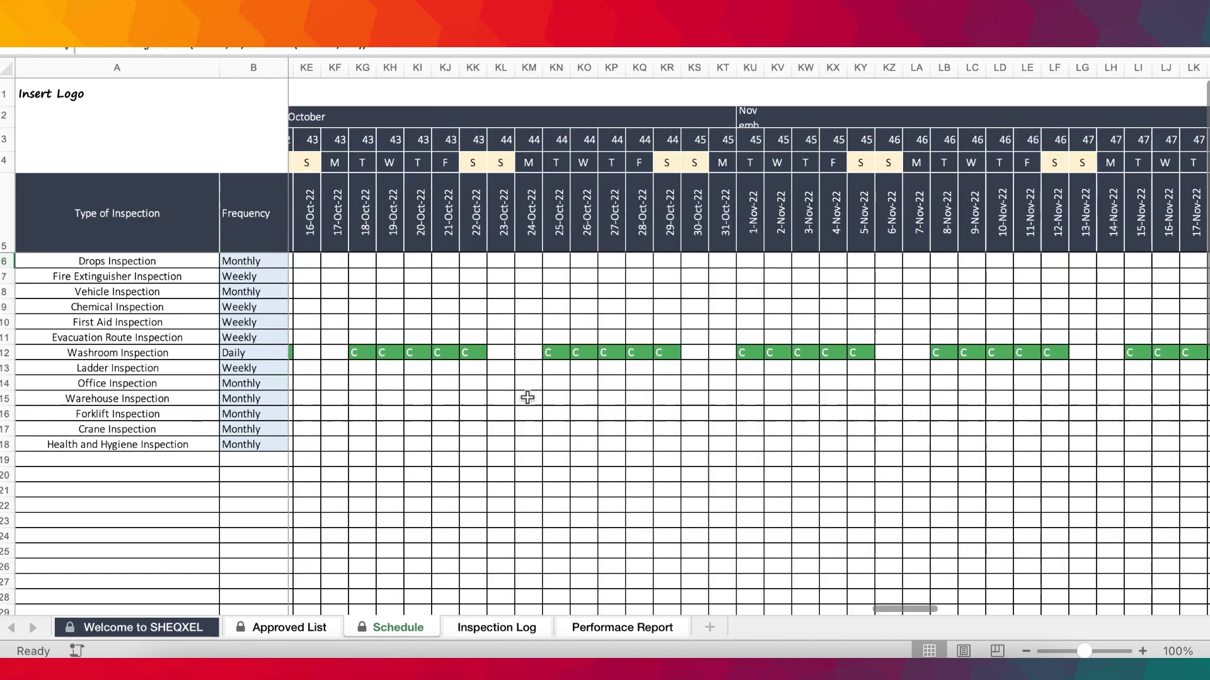
{"action": "scroll", "coordinate": [527, 397], "scroll_direction": "right", "scroll_amount": 15}
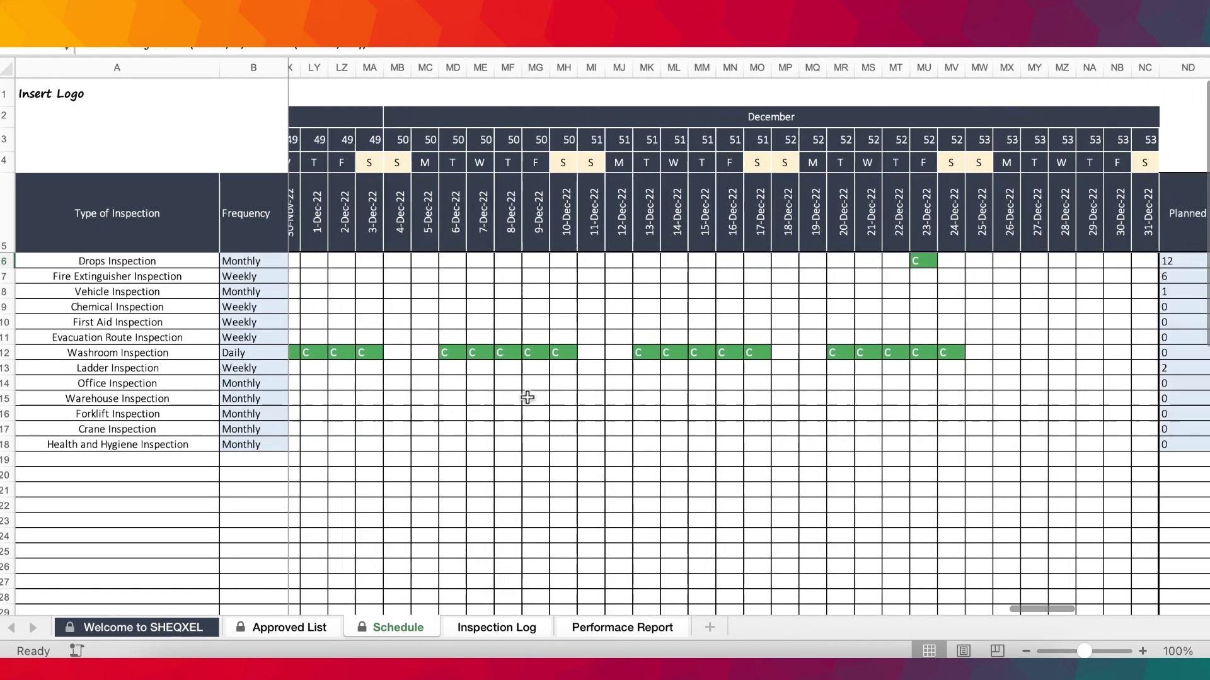
{"action": "scroll", "coordinate": [527, 397], "scroll_direction": "right", "scroll_amount": 4}
{"action": "left_click", "coordinate": [561, 257]}
{"action": "key", "text": "Delete"}
{"action": "left_click", "coordinate": [617, 346]}
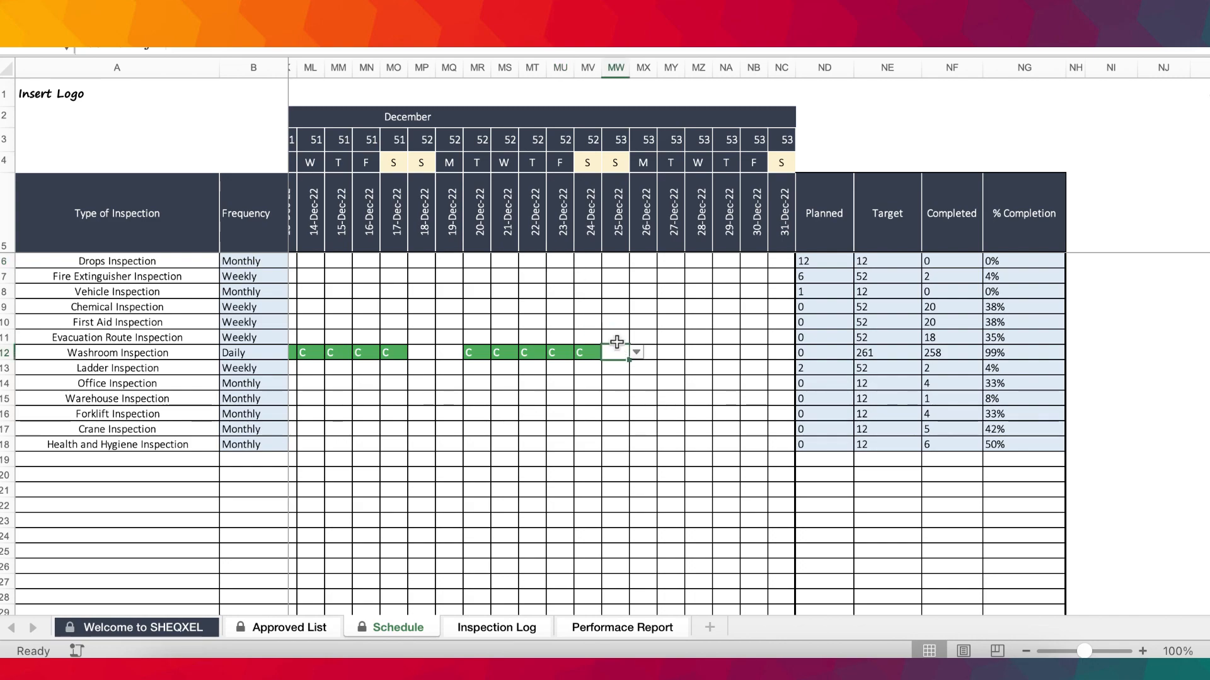
{"action": "left_click", "coordinate": [589, 258]}
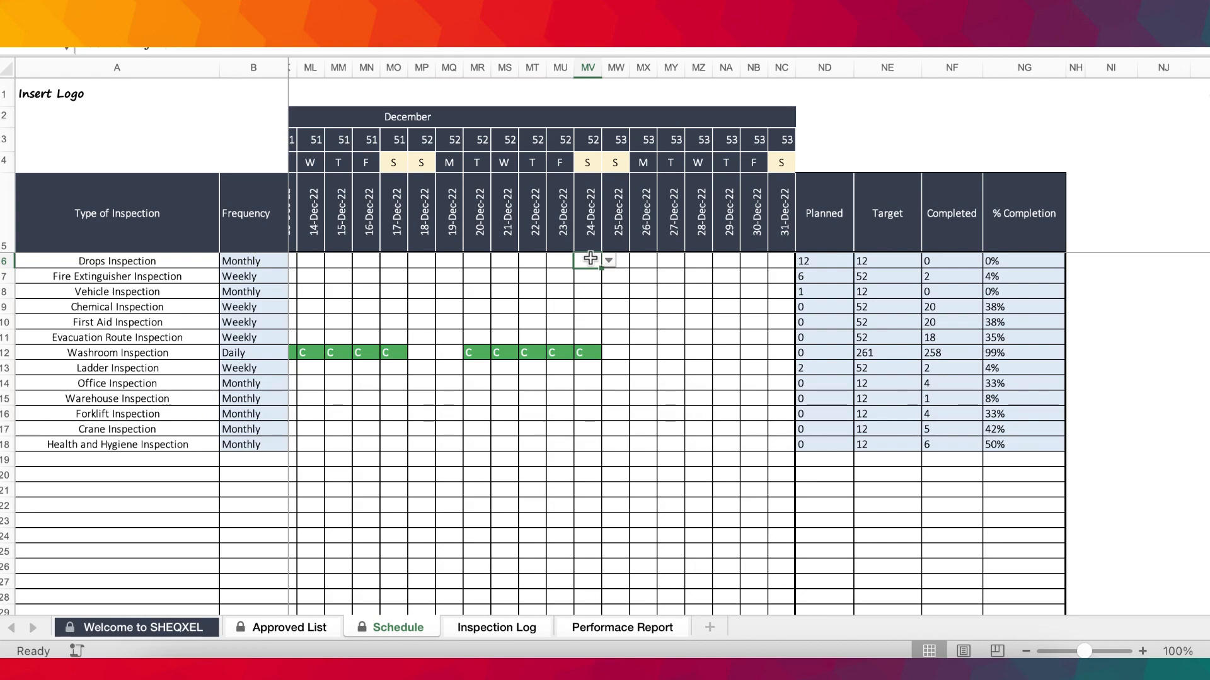
{"action": "left_click", "coordinate": [821, 260]}
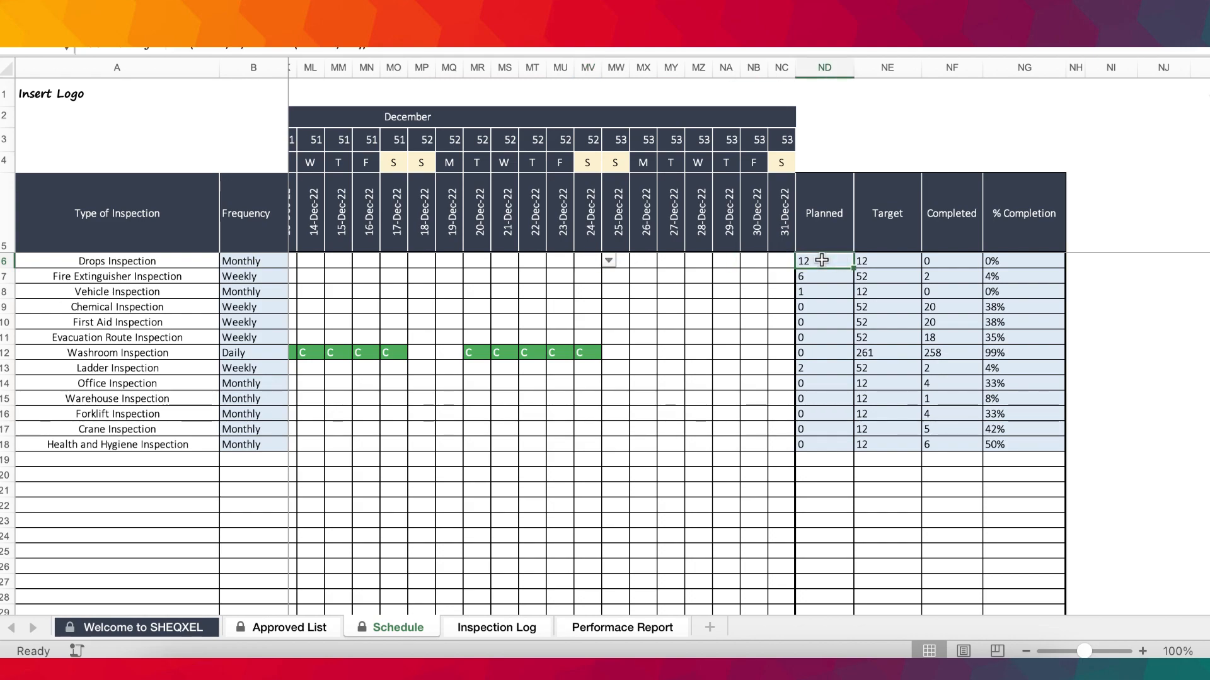
Mark the Drops Inspection as completed (C) on 1-Jan-22 and 25-Jan-22.
{"action": "scroll", "coordinate": [613, 271], "scroll_direction": "left", "scroll_amount": 15}
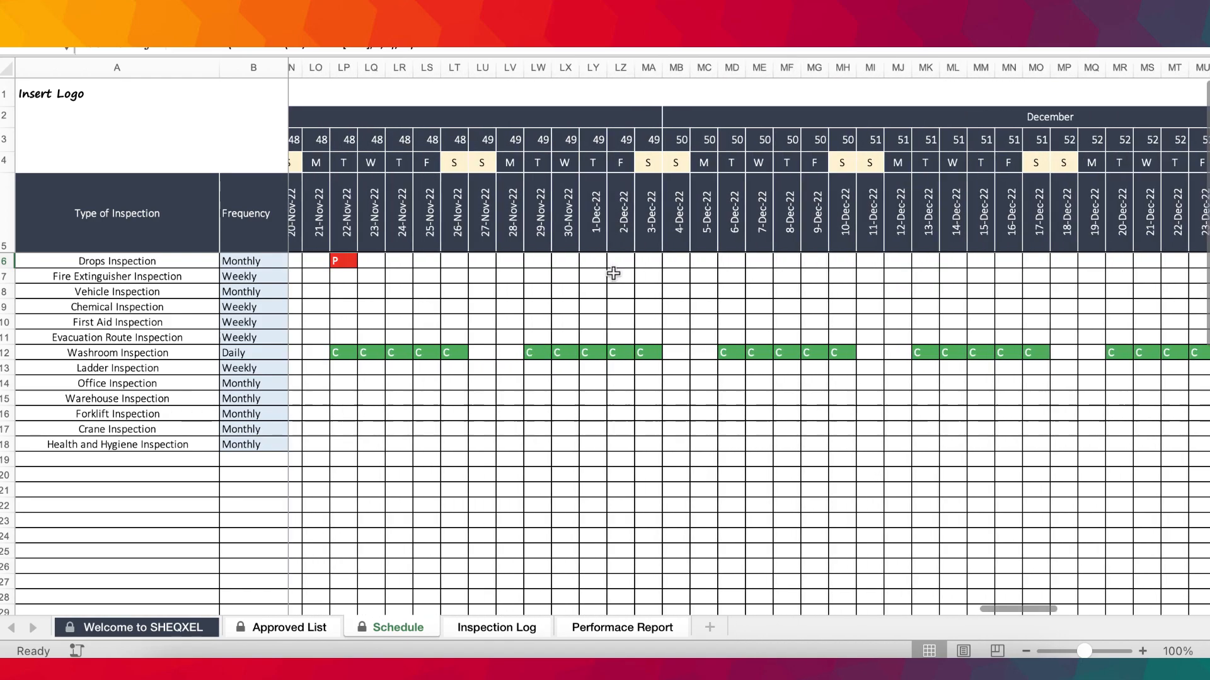
{"action": "scroll", "coordinate": [613, 272], "scroll_direction": "left", "scroll_amount": 15}
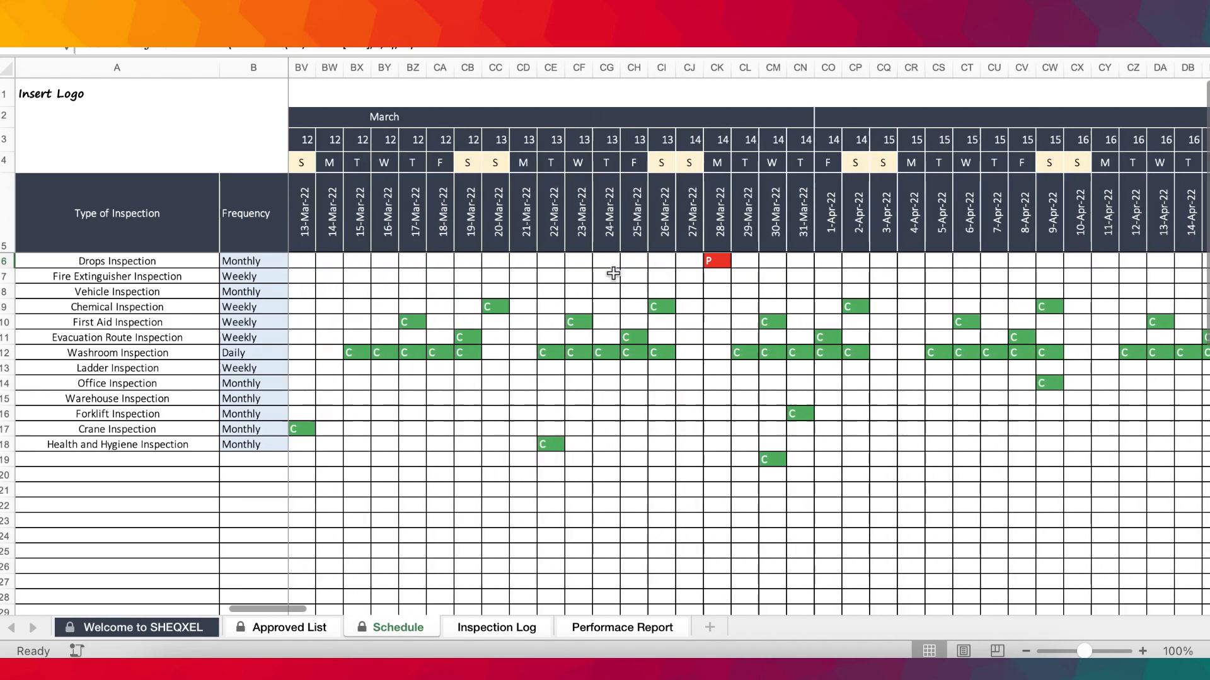
{"action": "scroll", "coordinate": [613, 273], "scroll_direction": "left", "scroll_amount": 10}
{"action": "left_click", "coordinate": [310, 262]}
{"action": "left_click", "coordinate": [322, 261]}
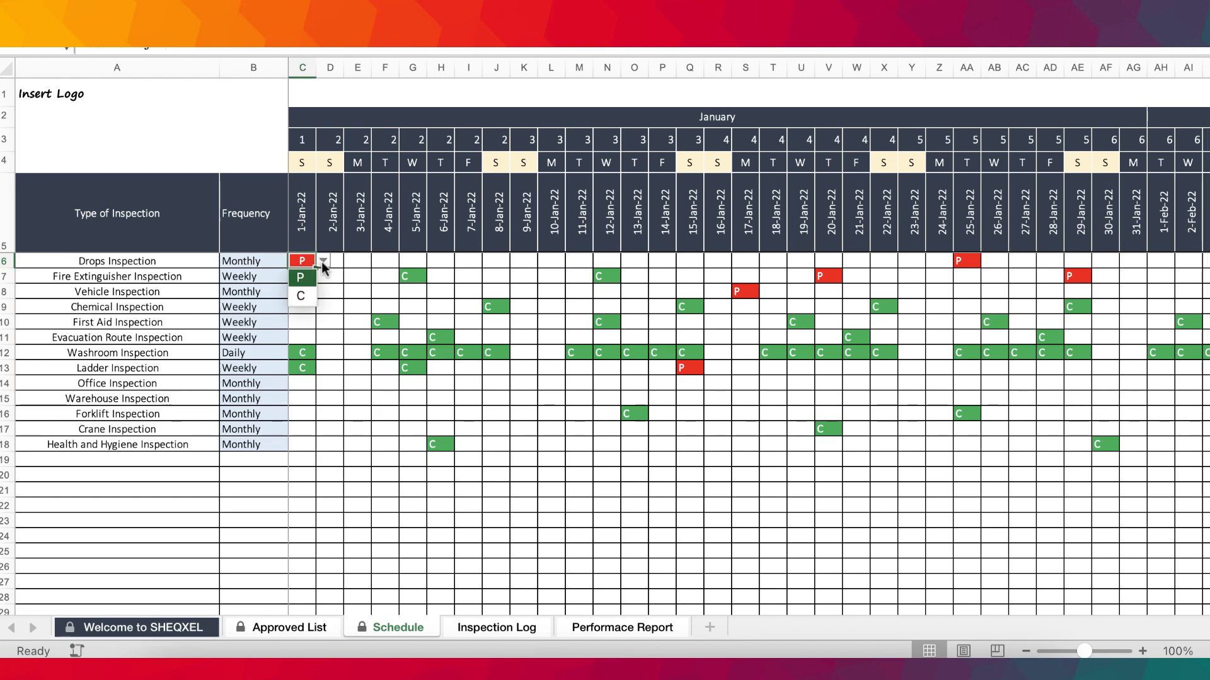
{"action": "left_click", "coordinate": [302, 294]}
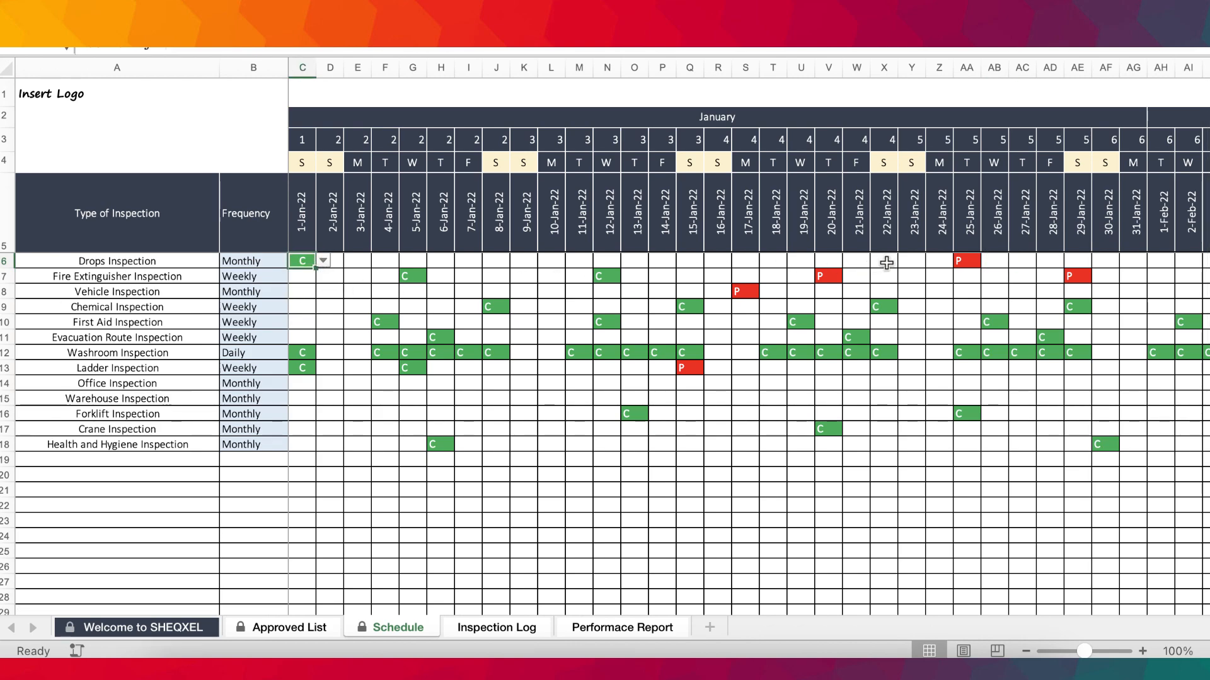
{"action": "left_click", "coordinate": [969, 261]}
{"action": "left_click", "coordinate": [987, 260]}
{"action": "left_click", "coordinate": [962, 299]}
Compare the Drops Inspection's Planned, Completed and Target values at the end of the Schedule calendar.
{"action": "scroll", "coordinate": [962, 299], "scroll_direction": "right", "scroll_amount": 20}
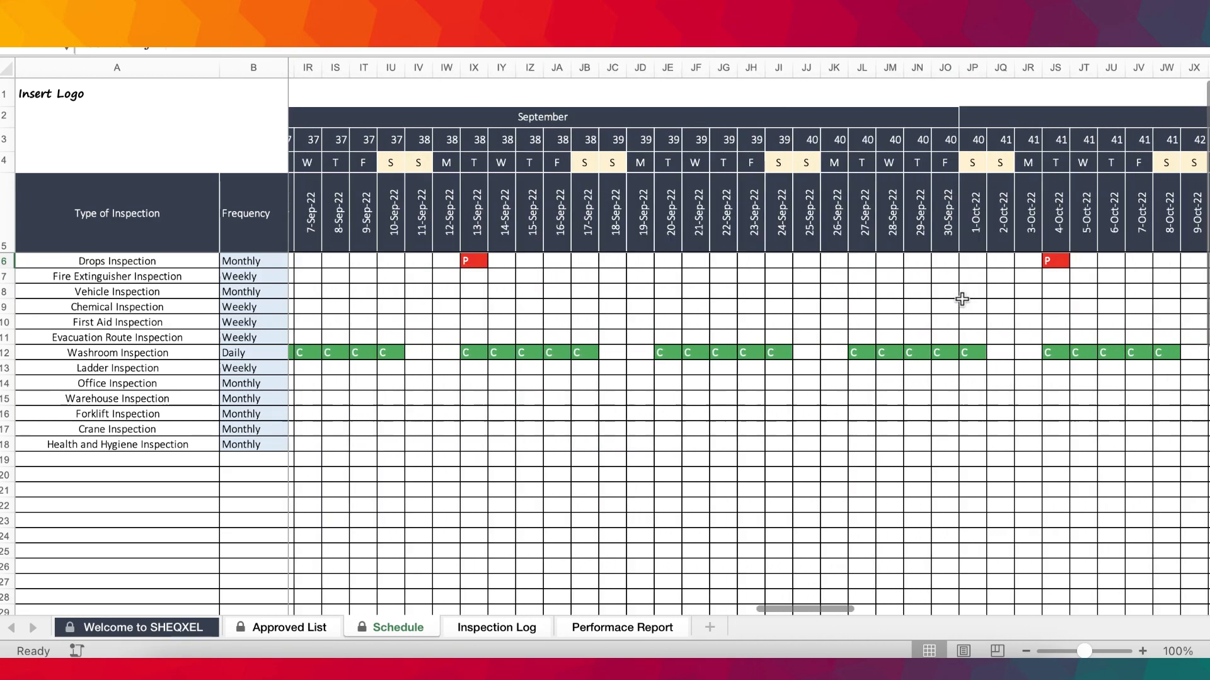
{"action": "scroll", "coordinate": [962, 300], "scroll_direction": "right", "scroll_amount": 10}
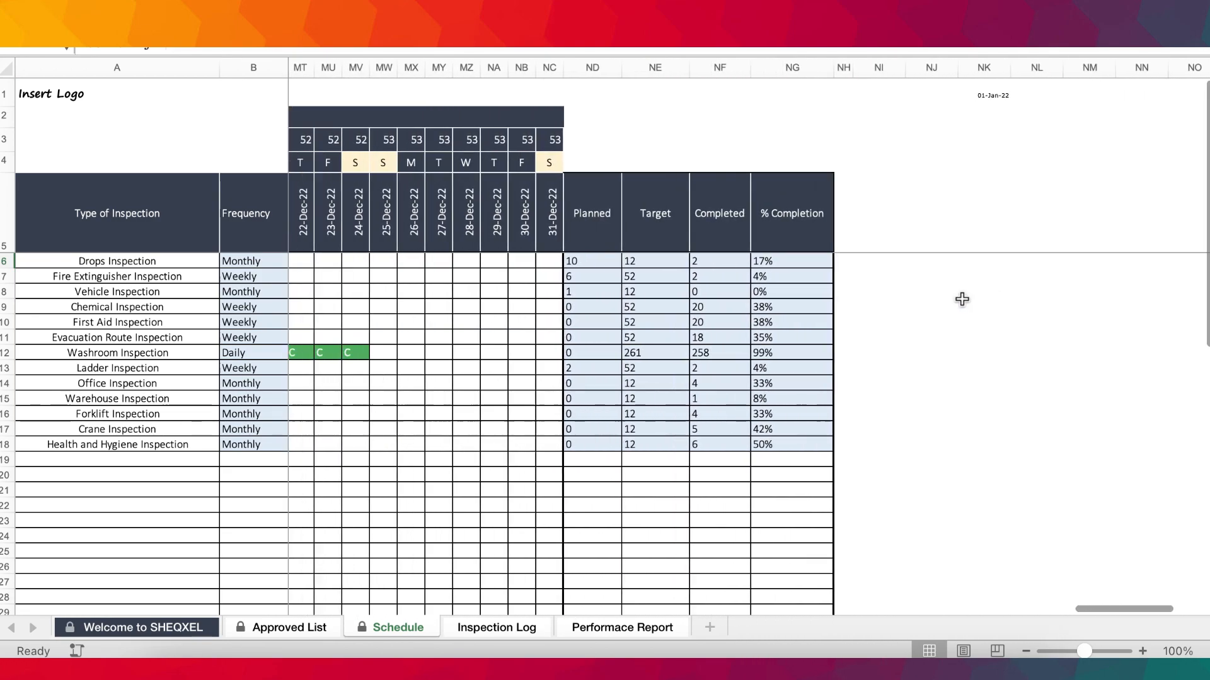
{"action": "left_click", "coordinate": [597, 260]}
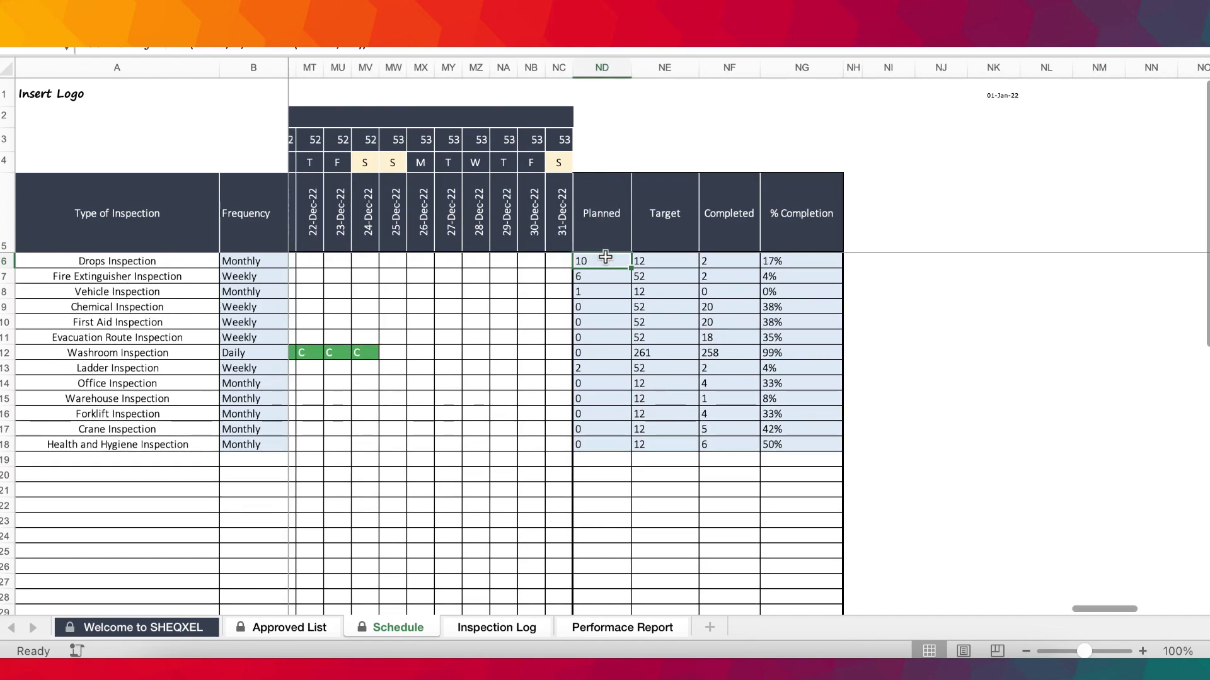
{"action": "left_click", "coordinate": [718, 266]}
{"action": "left_click", "coordinate": [646, 260]}
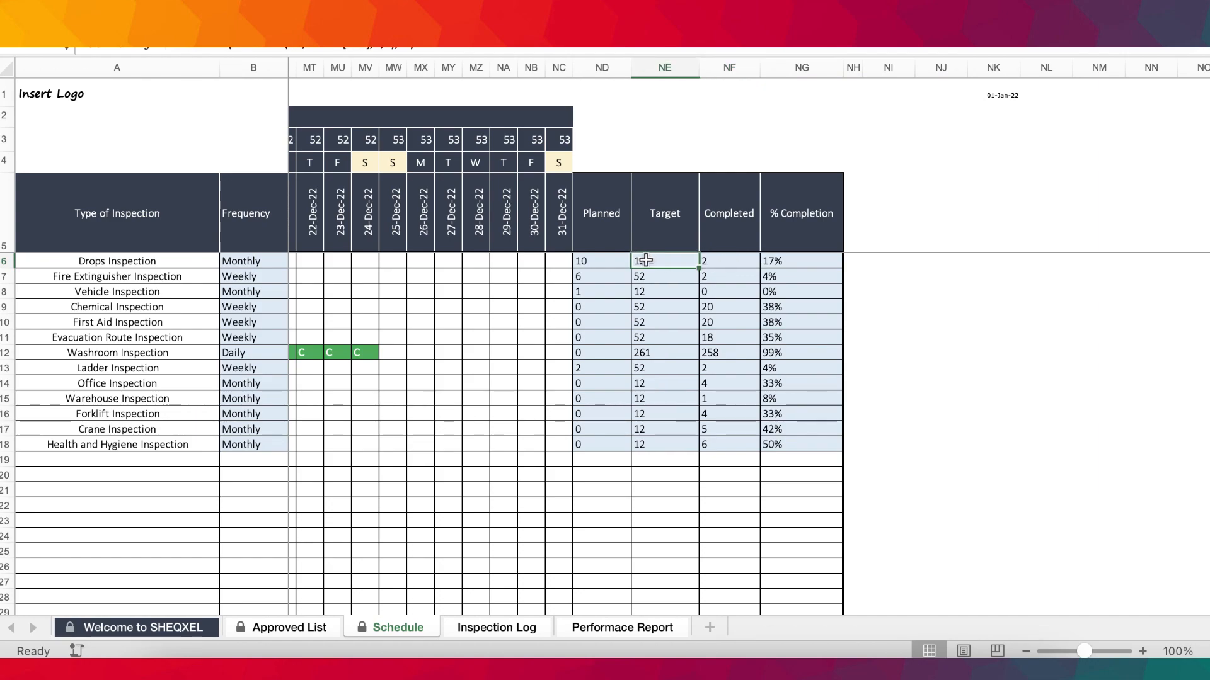
{"action": "left_click", "coordinate": [588, 260]}
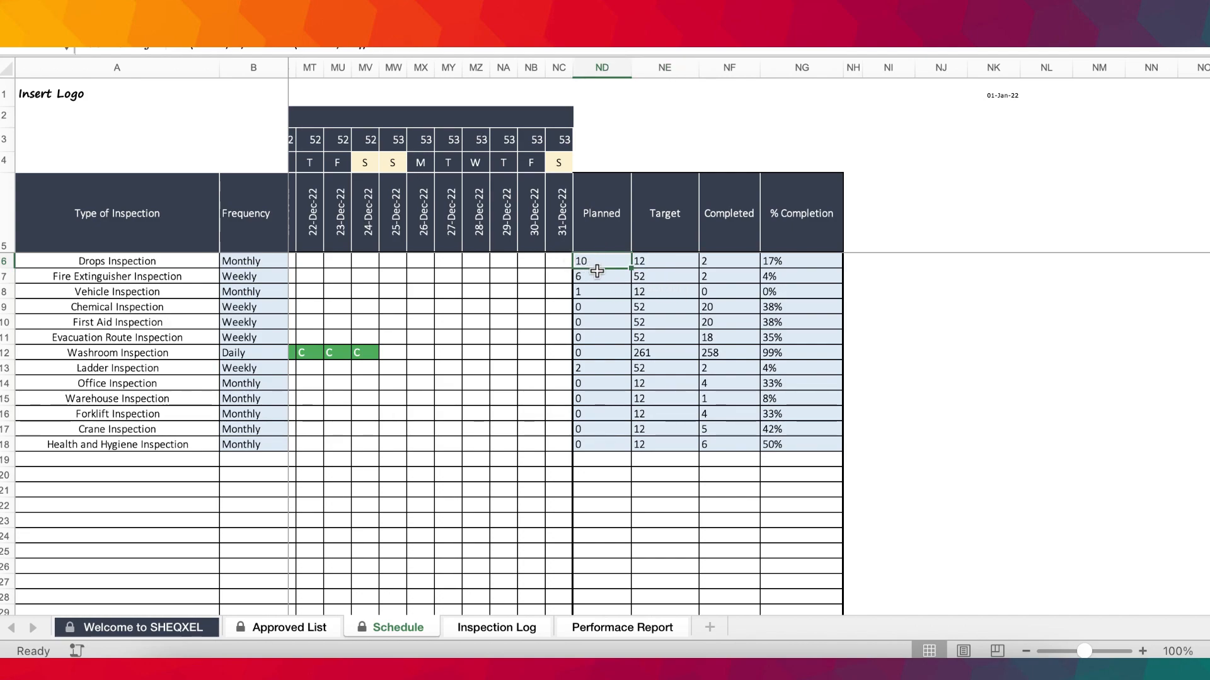
Check the Drops Inspection's % Completion against its Completed and Target values.
{"action": "left_click", "coordinate": [793, 230]}
{"action": "left_click", "coordinate": [786, 260]}
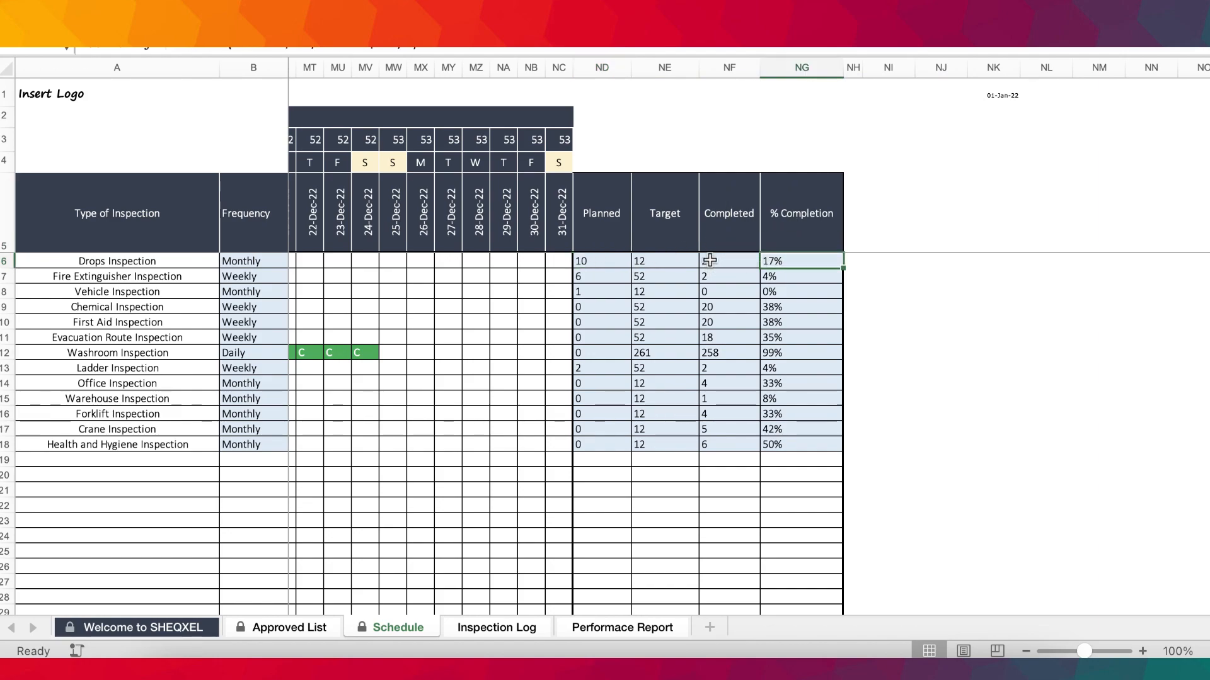
{"action": "left_click", "coordinate": [710, 260]}
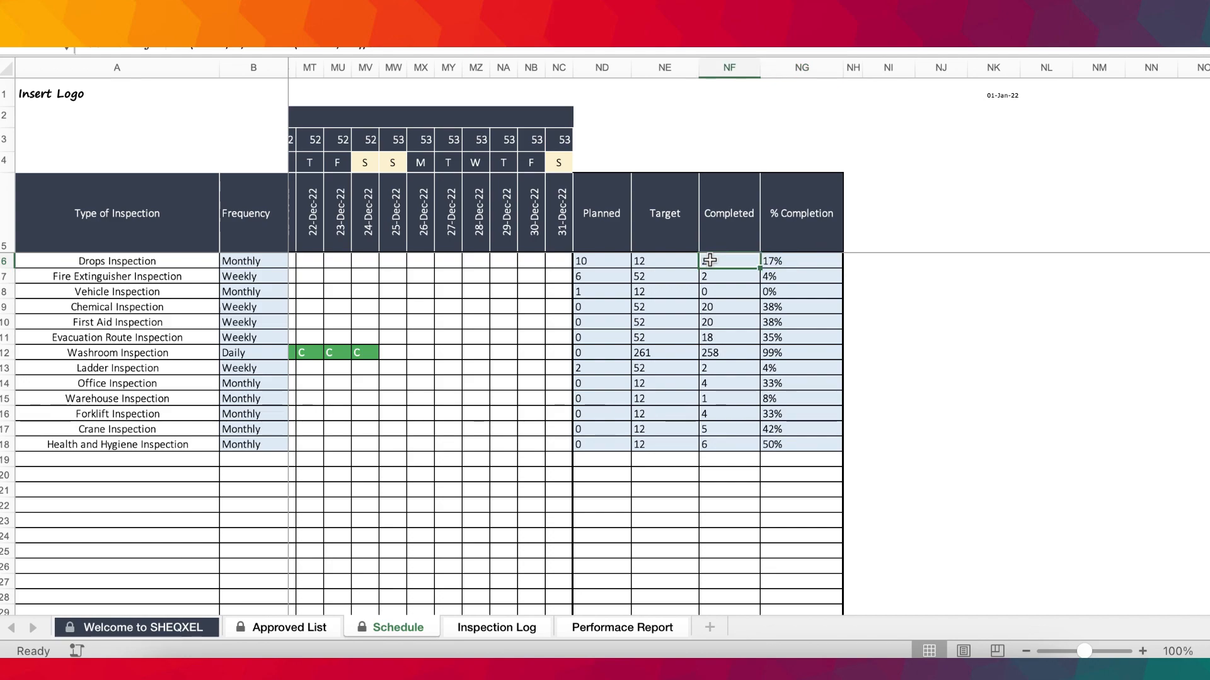
{"action": "left_click", "coordinate": [661, 262]}
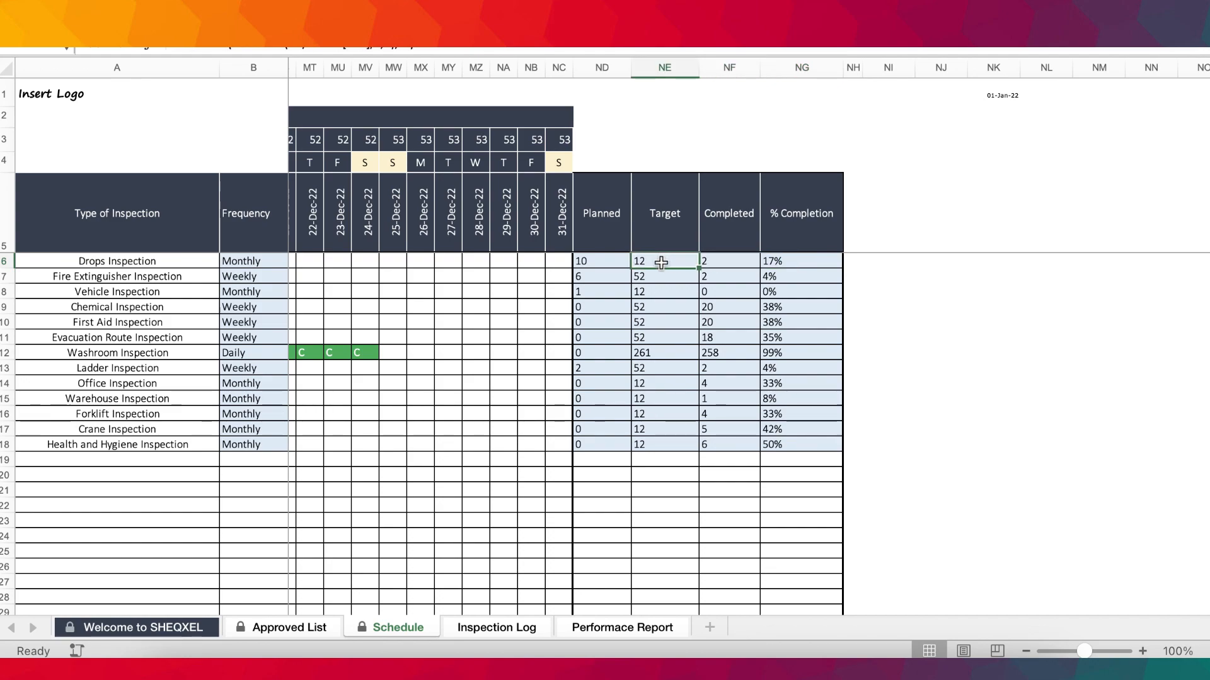
Check the Drops Inspection's % Completion value on the Schedule sheet and go back to the start of the January calendar.
{"action": "left_click", "coordinate": [783, 261]}
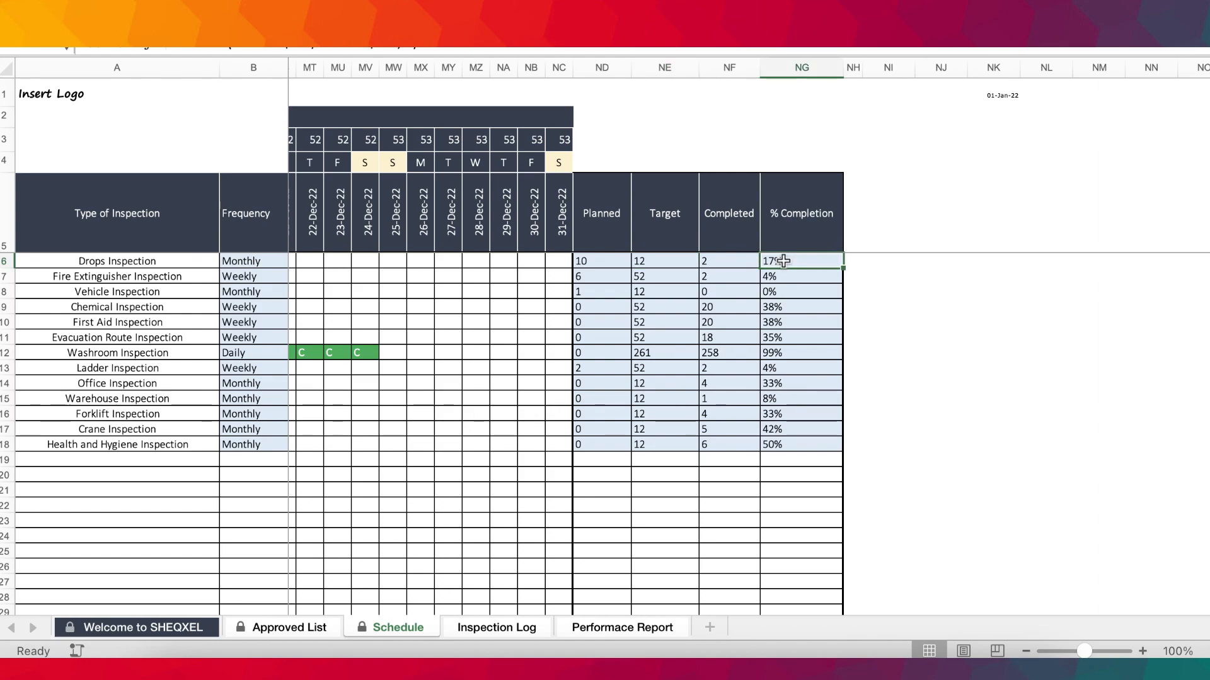
{"action": "scroll", "coordinate": [783, 260], "scroll_direction": "down", "scroll_amount": 1}
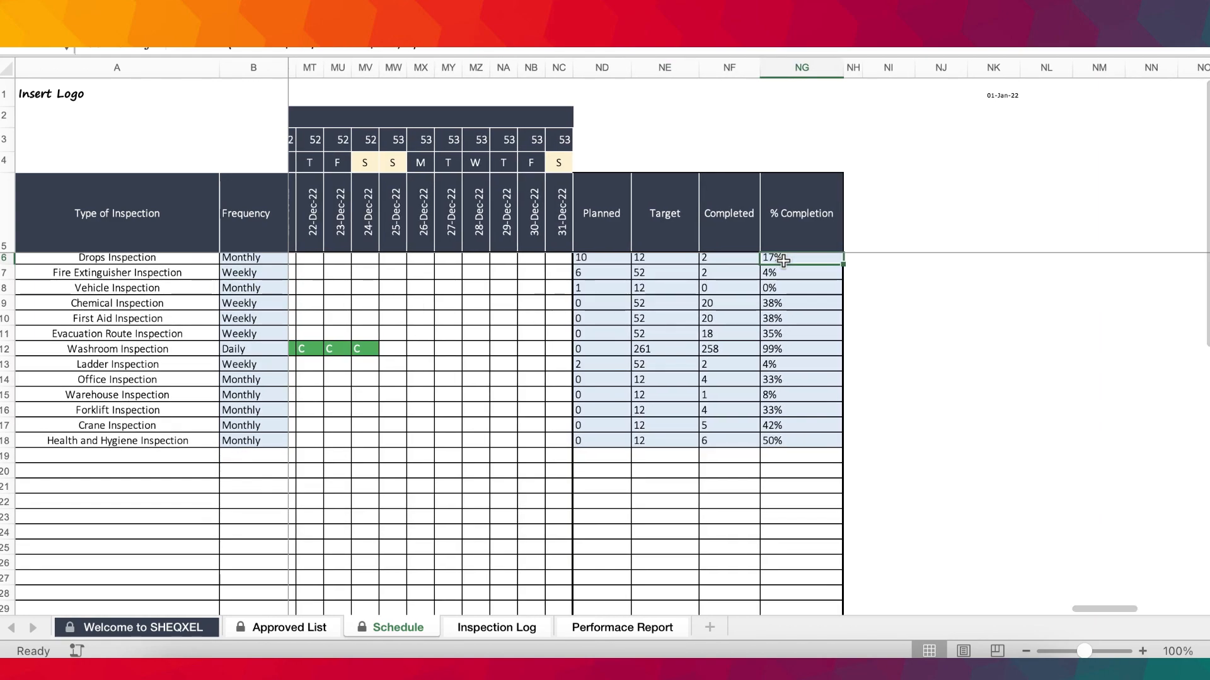
{"action": "scroll", "coordinate": [783, 261], "scroll_direction": "left", "scroll_amount": 15}
{"action": "scroll", "coordinate": [783, 260], "scroll_direction": "left", "scroll_amount": 20}
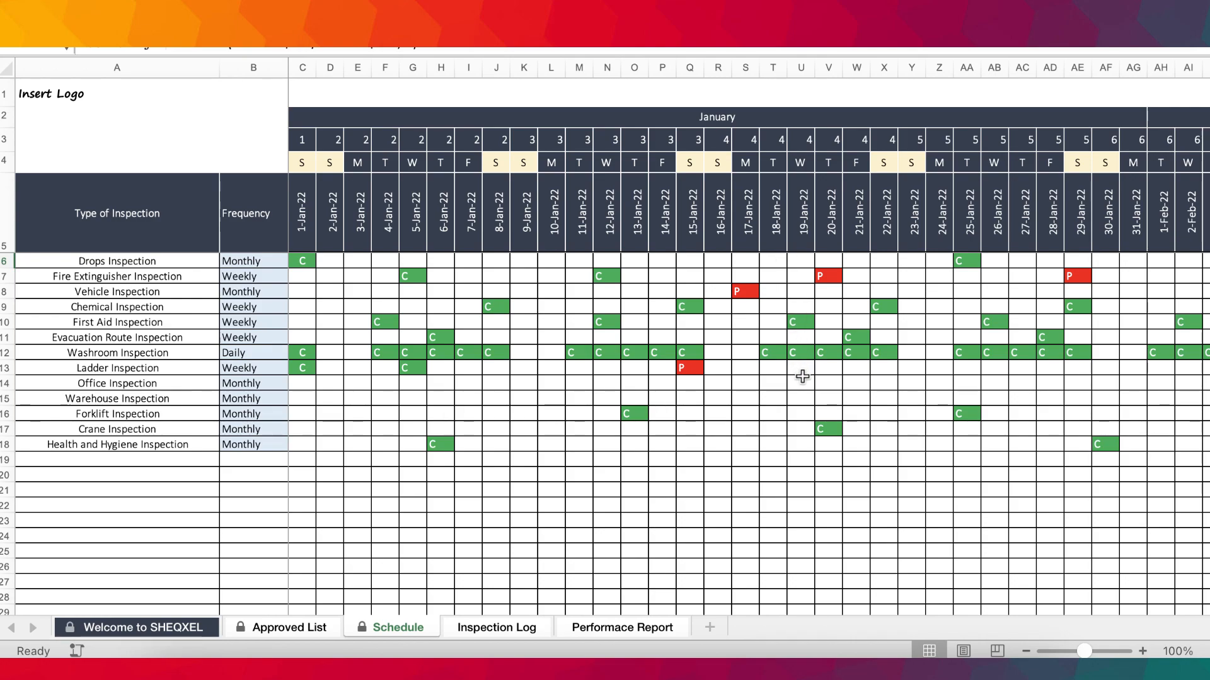
{"action": "scroll", "coordinate": [794, 366], "scroll_direction": "right", "scroll_amount": 5}
{"action": "scroll", "coordinate": [795, 367], "scroll_direction": "left", "scroll_amount": 5}
Open the Inspection Log sheet and examine its Date column and the inspection options available for the first entry's Type of Inspection.
{"action": "left_click", "coordinate": [489, 626]}
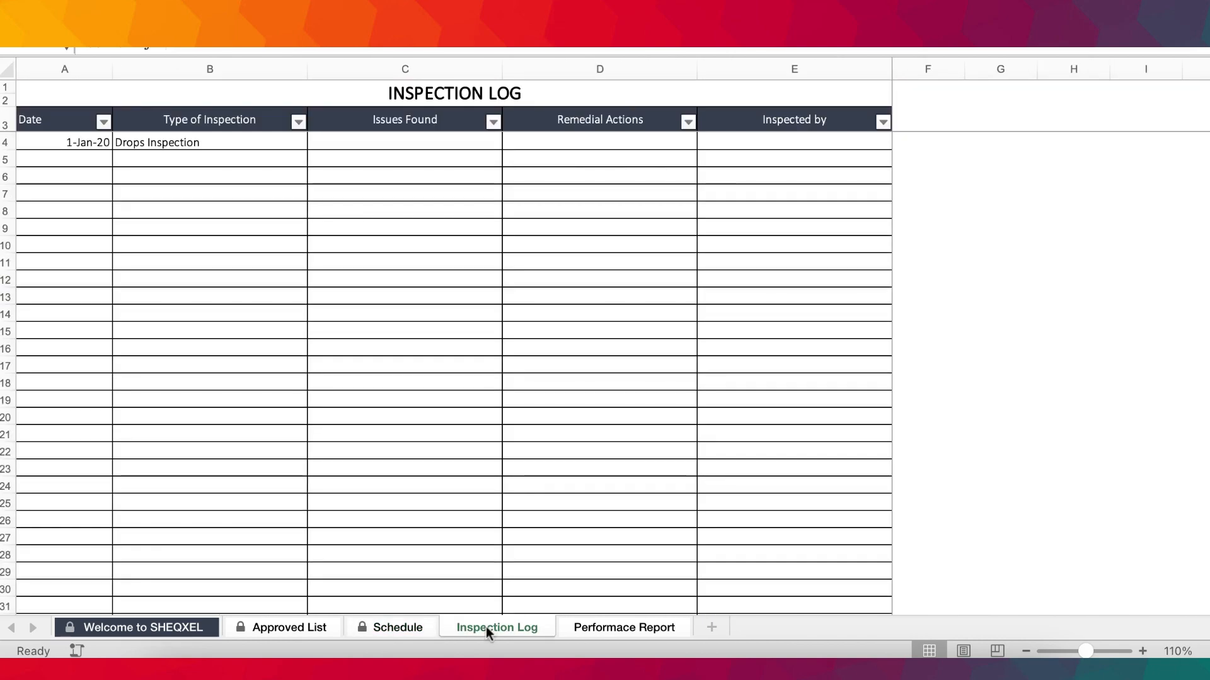
{"action": "left_click_drag", "start_coordinate": [71, 158], "coordinate": [70, 386]}
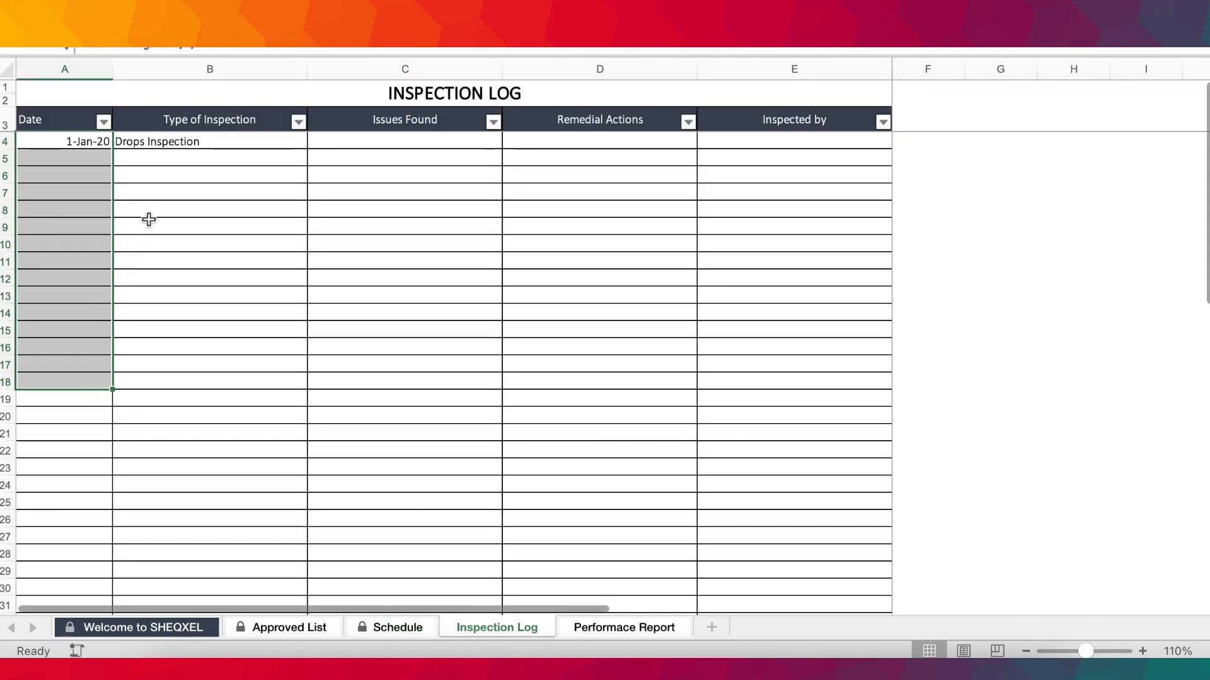
{"action": "left_click", "coordinate": [183, 143]}
{"action": "left_click_drag", "start_coordinate": [183, 158], "coordinate": [176, 316]}
{"action": "left_click", "coordinate": [314, 141]}
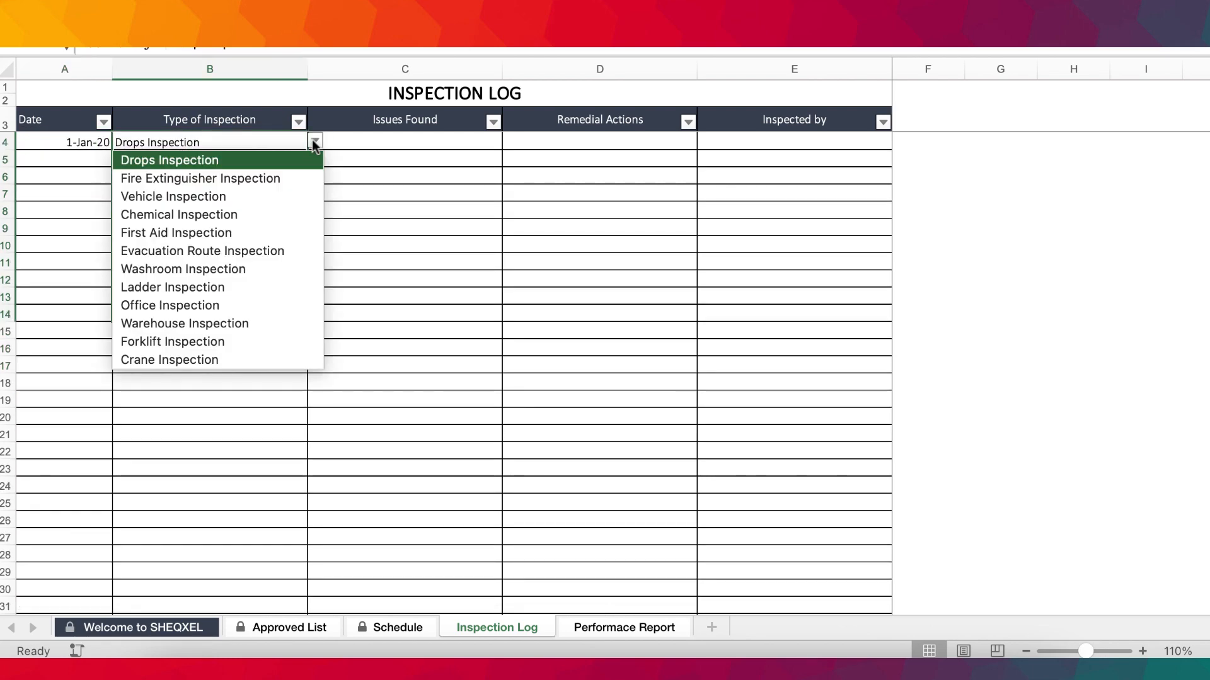
{"action": "left_click", "coordinate": [454, 275]}
Go through the Issues Found, Remedial Actions and Inspected by cells of the first Inspection Log entry.
{"action": "left_click", "coordinate": [405, 139]}
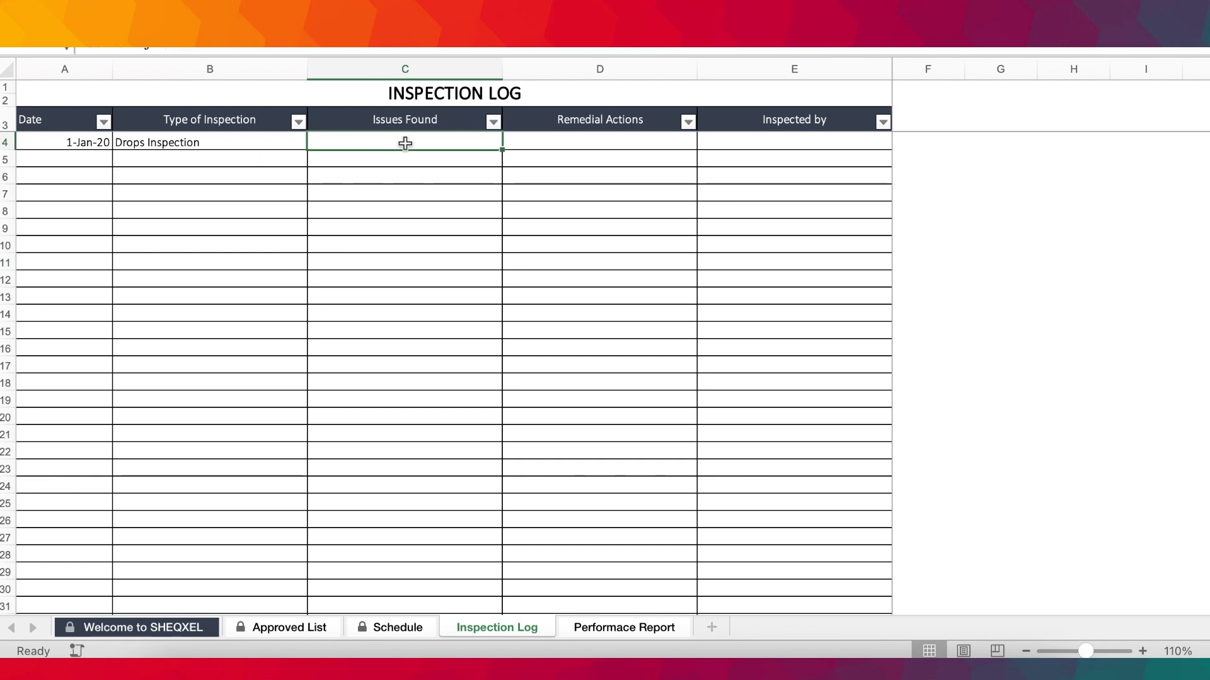
{"action": "left_click", "coordinate": [608, 145]}
{"action": "left_click", "coordinate": [776, 137]}
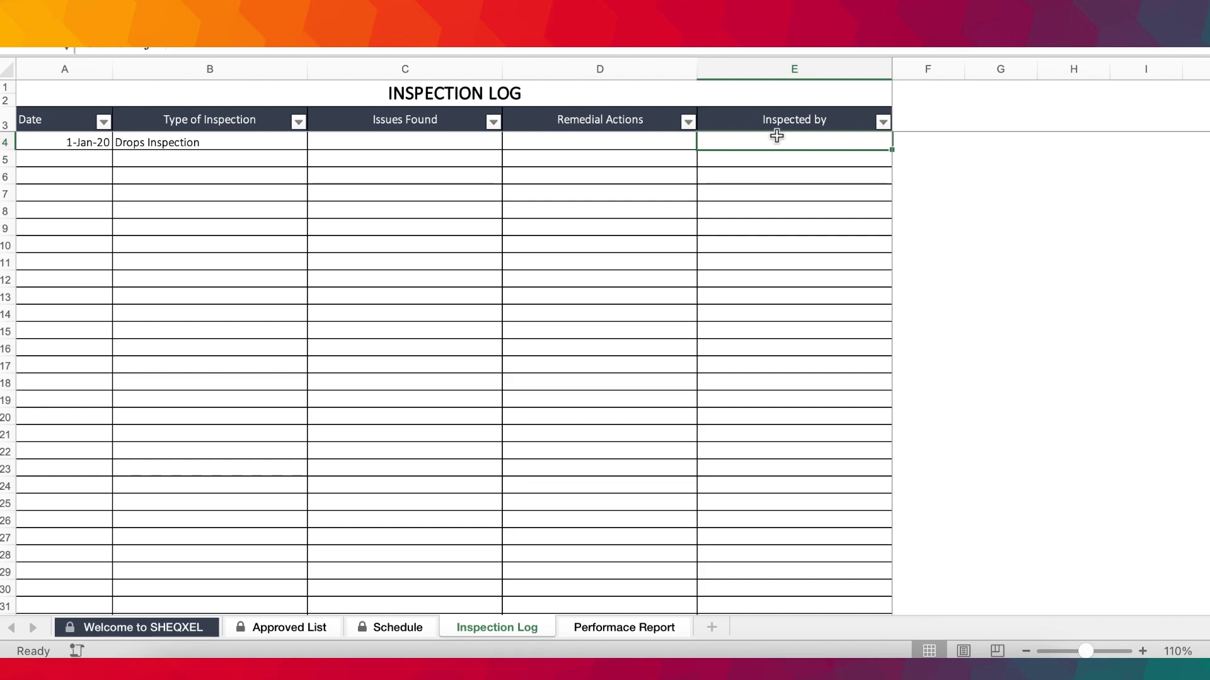
View the overview on the Welcome to SHEQXEL sheet and return to the Inspection Log sheet.
{"action": "left_click", "coordinate": [181, 628]}
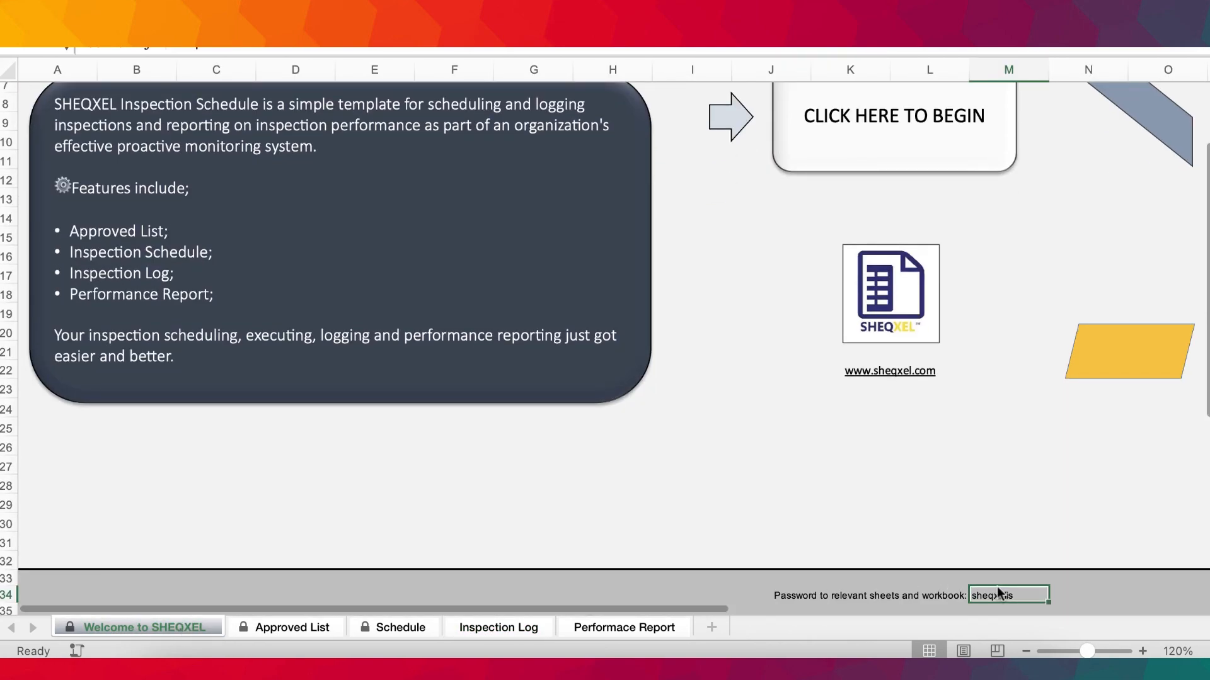
{"action": "scroll", "coordinate": [998, 589], "scroll_direction": "up", "scroll_amount": 3}
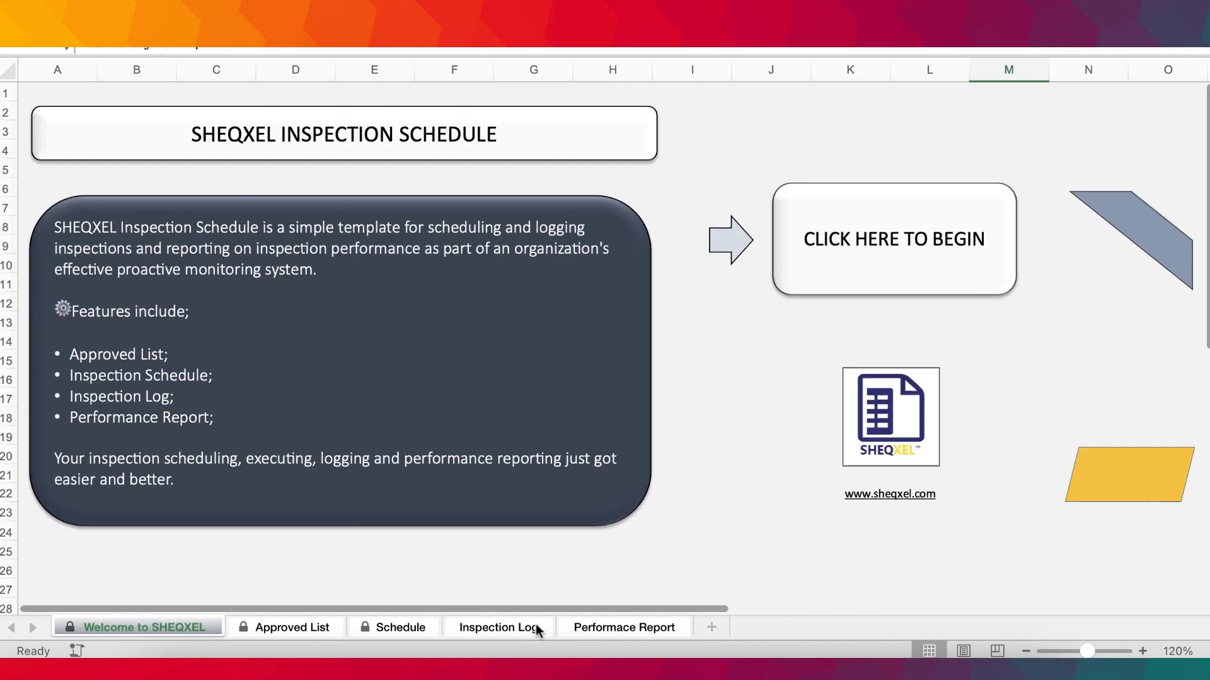
{"action": "left_click", "coordinate": [479, 628]}
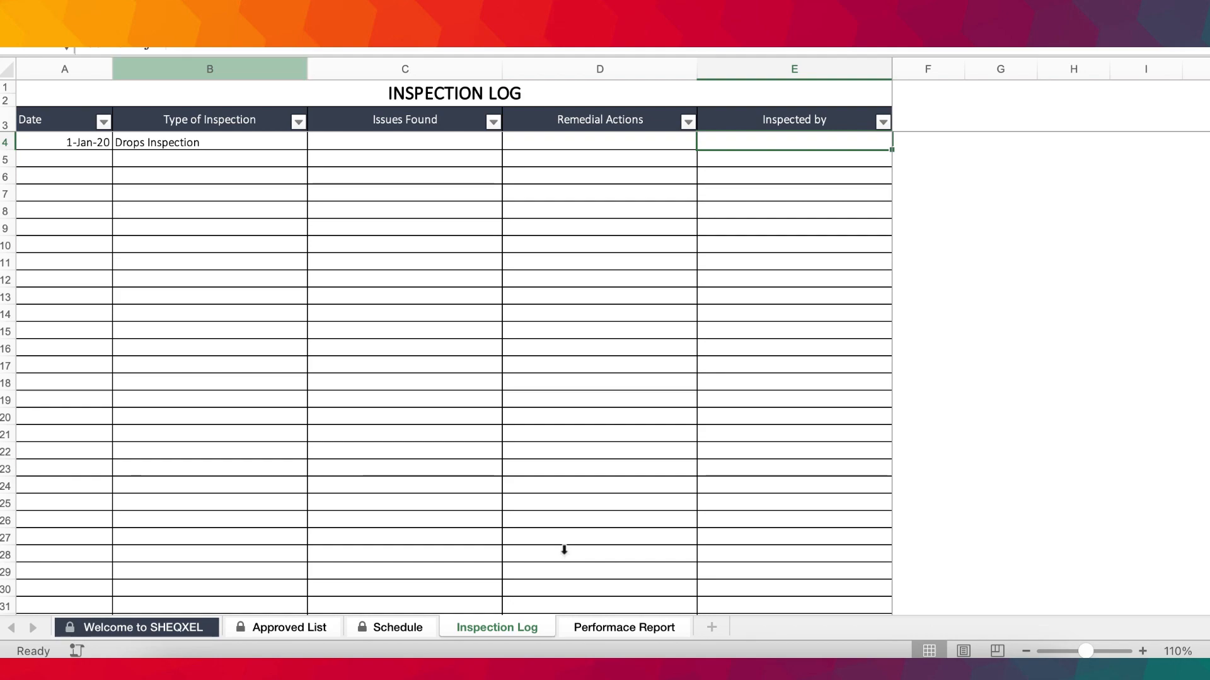
Highlight the Issues Found and Inspected by columns of the Inspection Log and return to the first entry's Inspected by cell.
{"action": "left_click", "coordinate": [349, 66]}
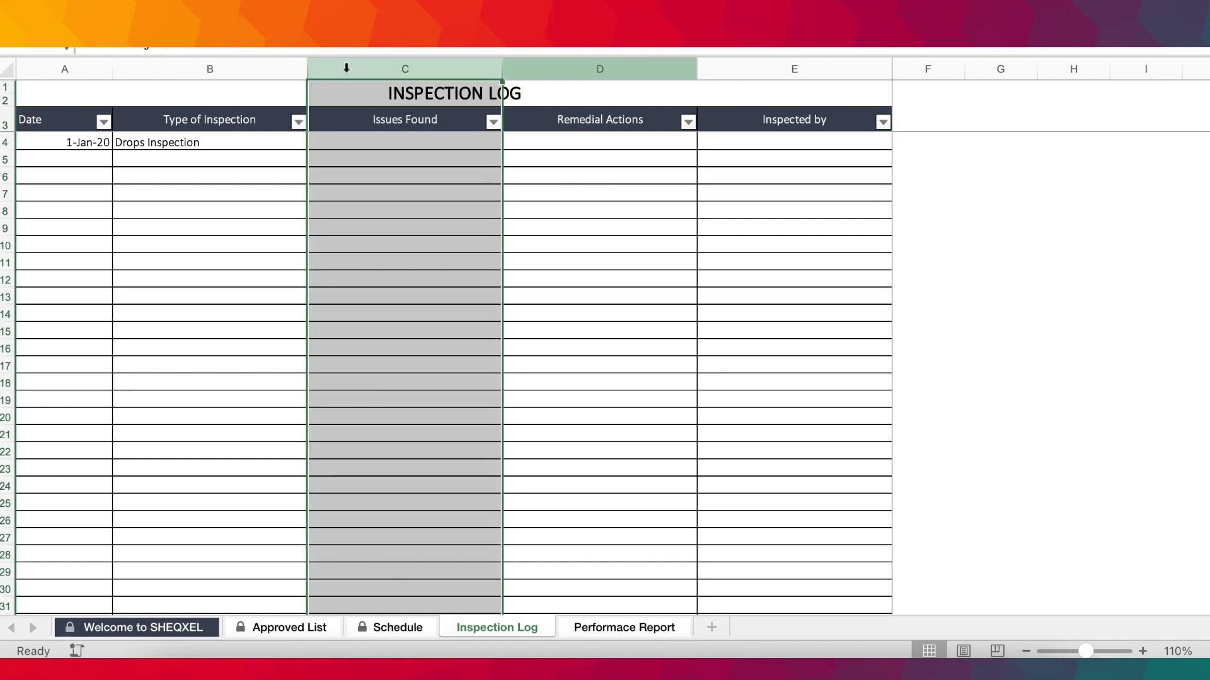
{"action": "left_click", "coordinate": [819, 348]}
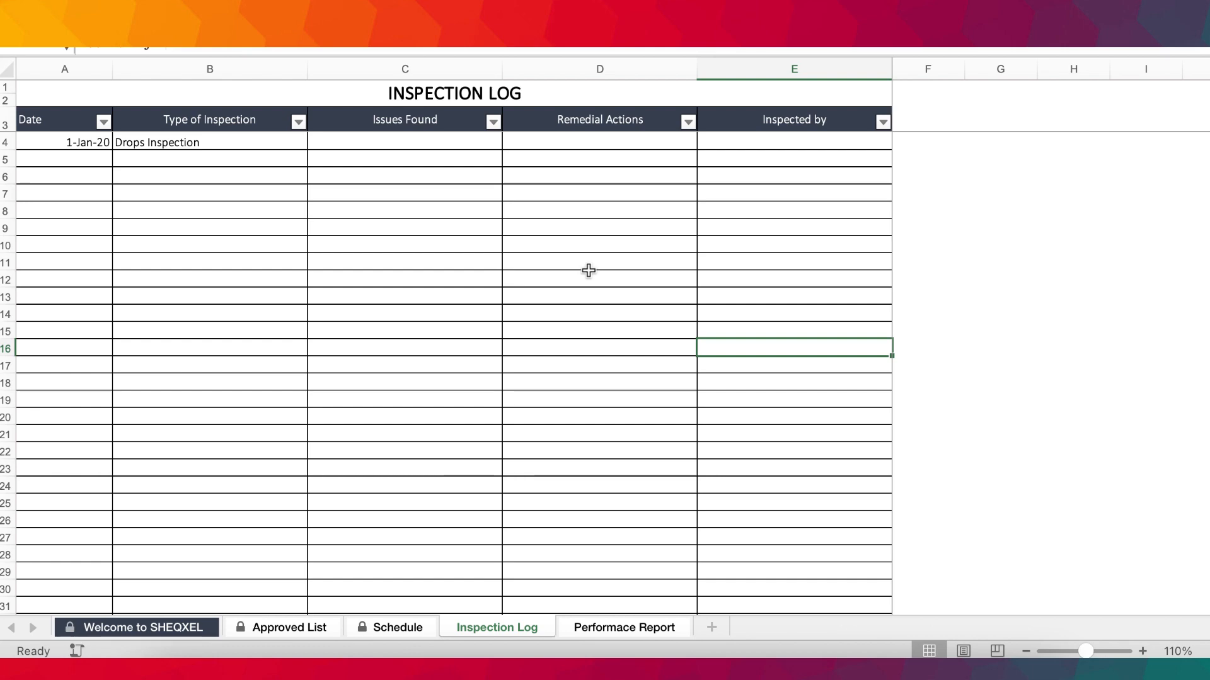
{"action": "left_click", "coordinate": [716, 69]}
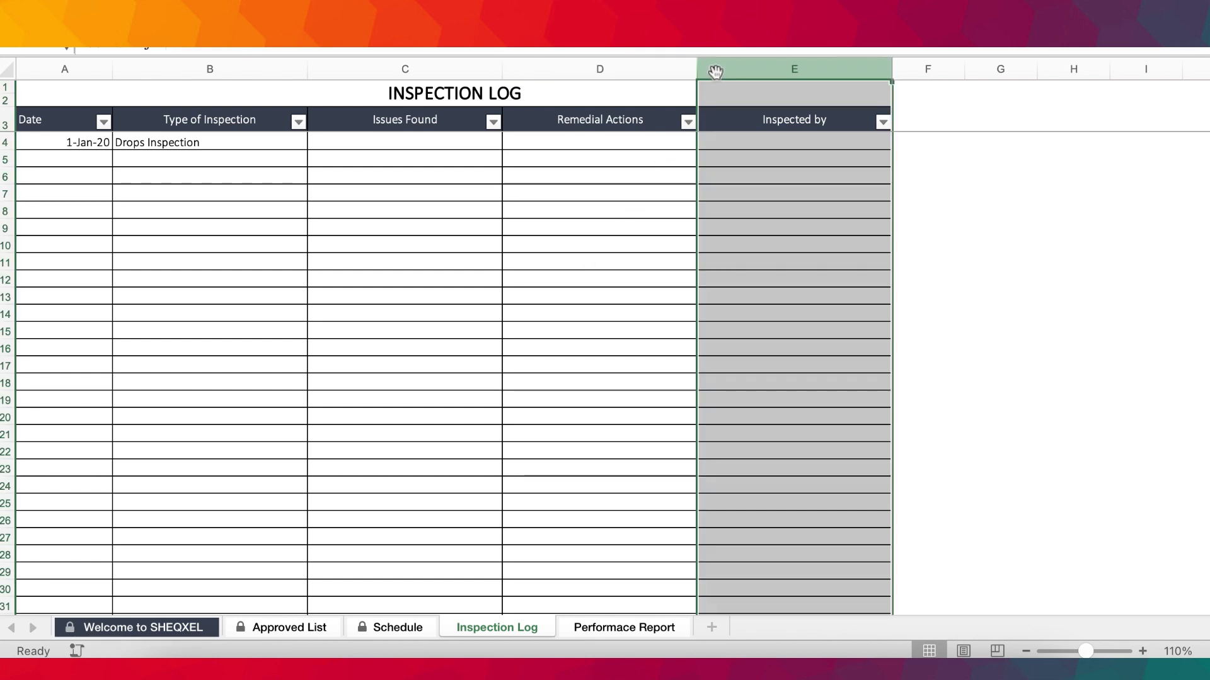
{"action": "left_click", "coordinate": [667, 158]}
{"action": "left_click", "coordinate": [766, 243]}
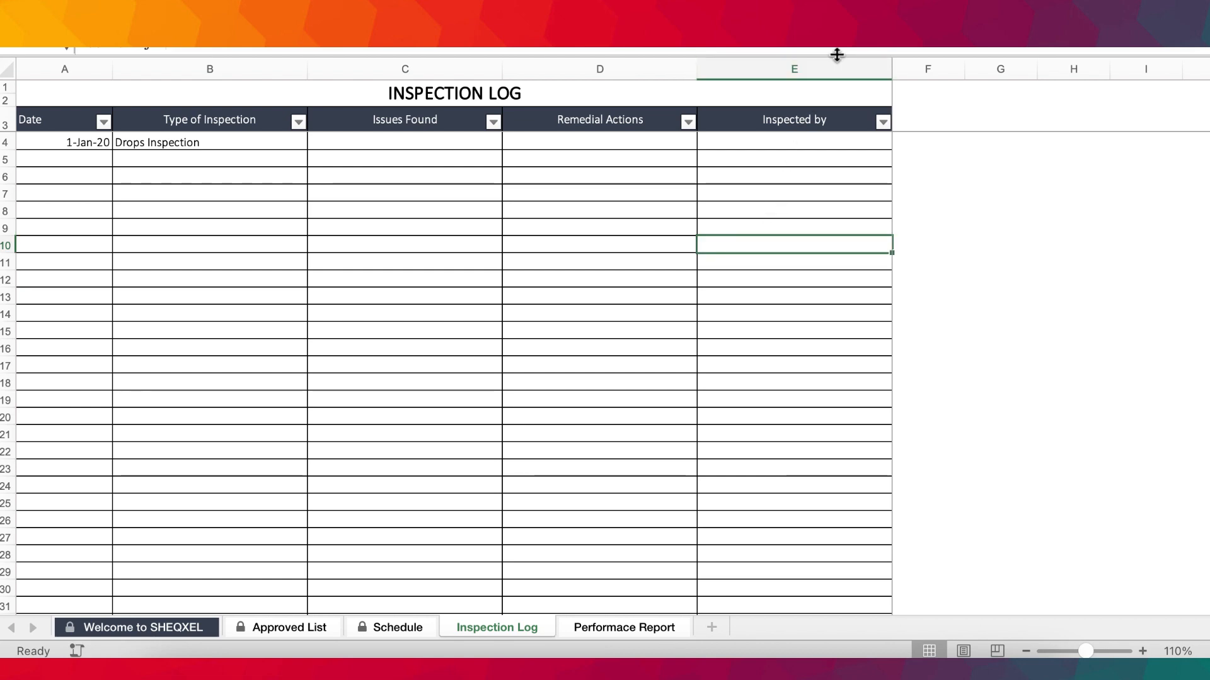
{"action": "left_click", "coordinate": [807, 144]}
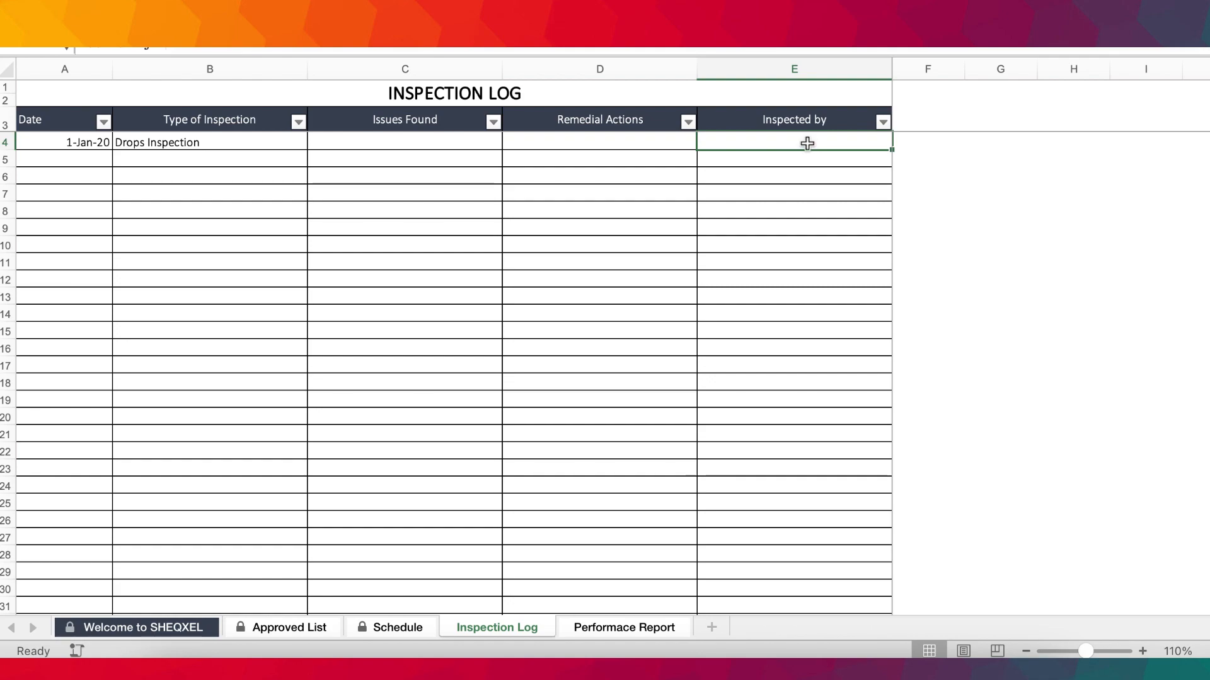
{"action": "scroll", "coordinate": [683, 317], "scroll_direction": "down", "scroll_amount": 8}
{"action": "scroll", "coordinate": [683, 316], "scroll_direction": "up", "scroll_amount": 8}
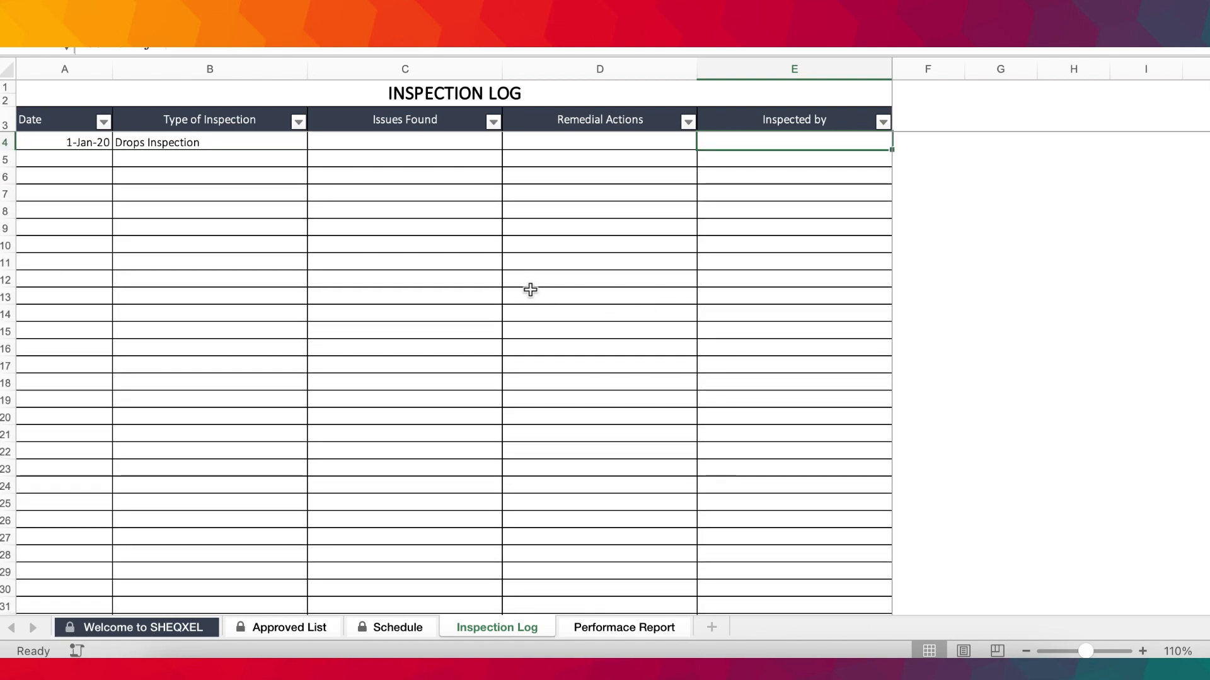
{"action": "left_click", "coordinate": [480, 267]}
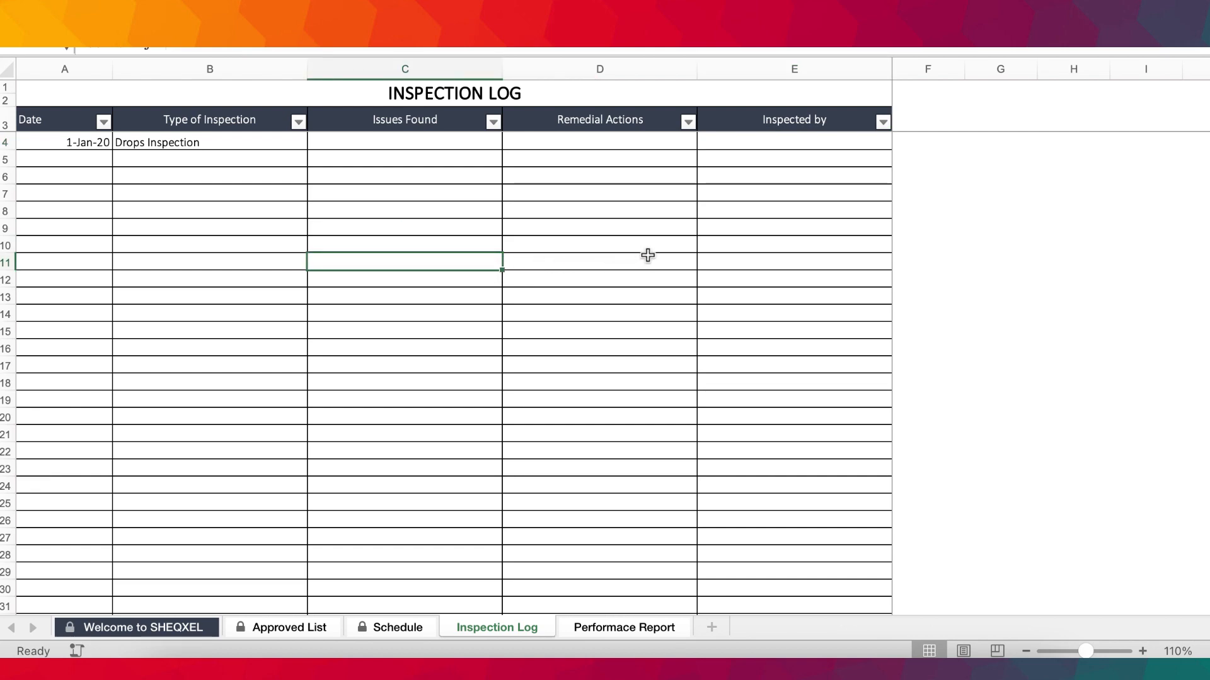
{"action": "left_click", "coordinate": [605, 284]}
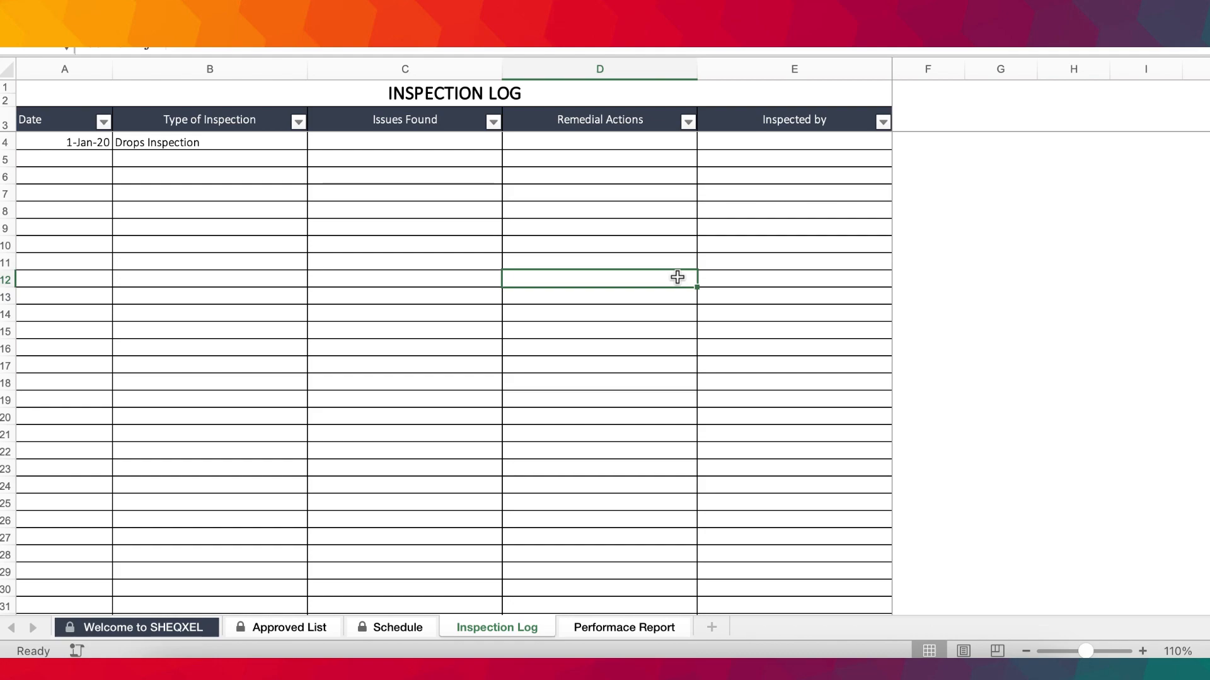
View the Performance Report sheet and examine its source values in the Schedule sheet's % Completion column.
{"action": "left_click", "coordinate": [617, 628]}
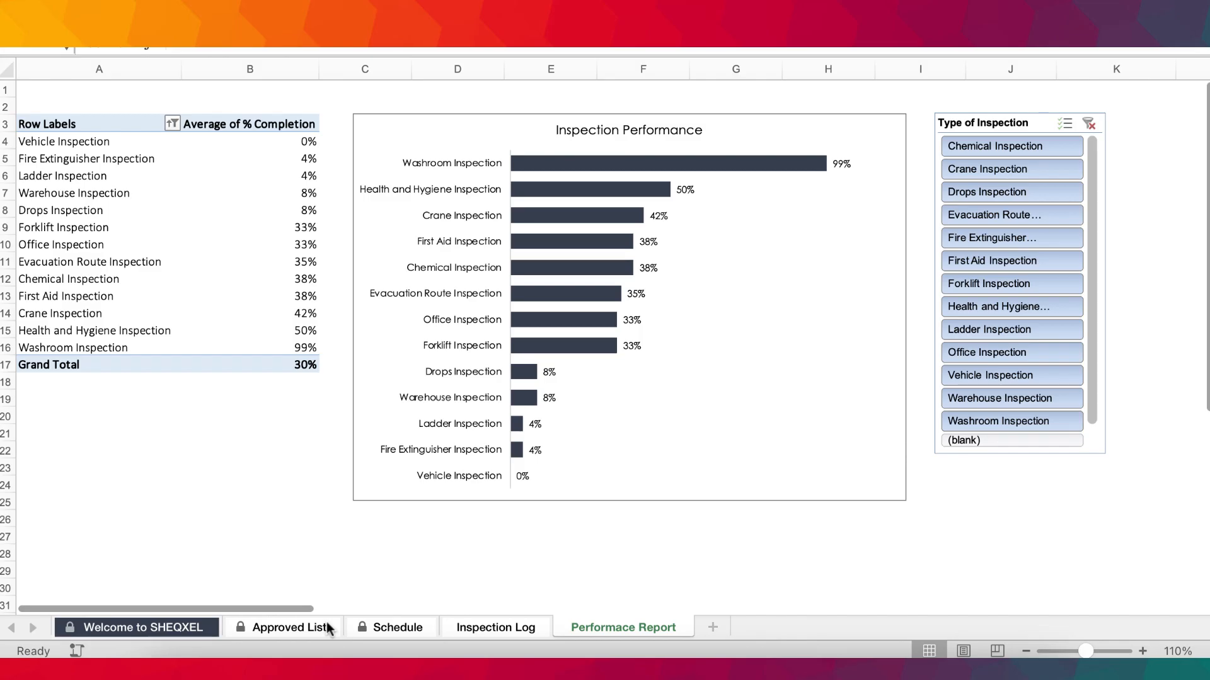
{"action": "left_click", "coordinate": [392, 627]}
{"action": "scroll", "coordinate": [722, 441], "scroll_direction": "right", "scroll_amount": 20}
{"action": "scroll", "coordinate": [723, 444], "scroll_direction": "right", "scroll_amount": 20}
{"action": "scroll", "coordinate": [722, 443], "scroll_direction": "right", "scroll_amount": 20}
{"action": "scroll", "coordinate": [723, 443], "scroll_direction": "left", "scroll_amount": 5}
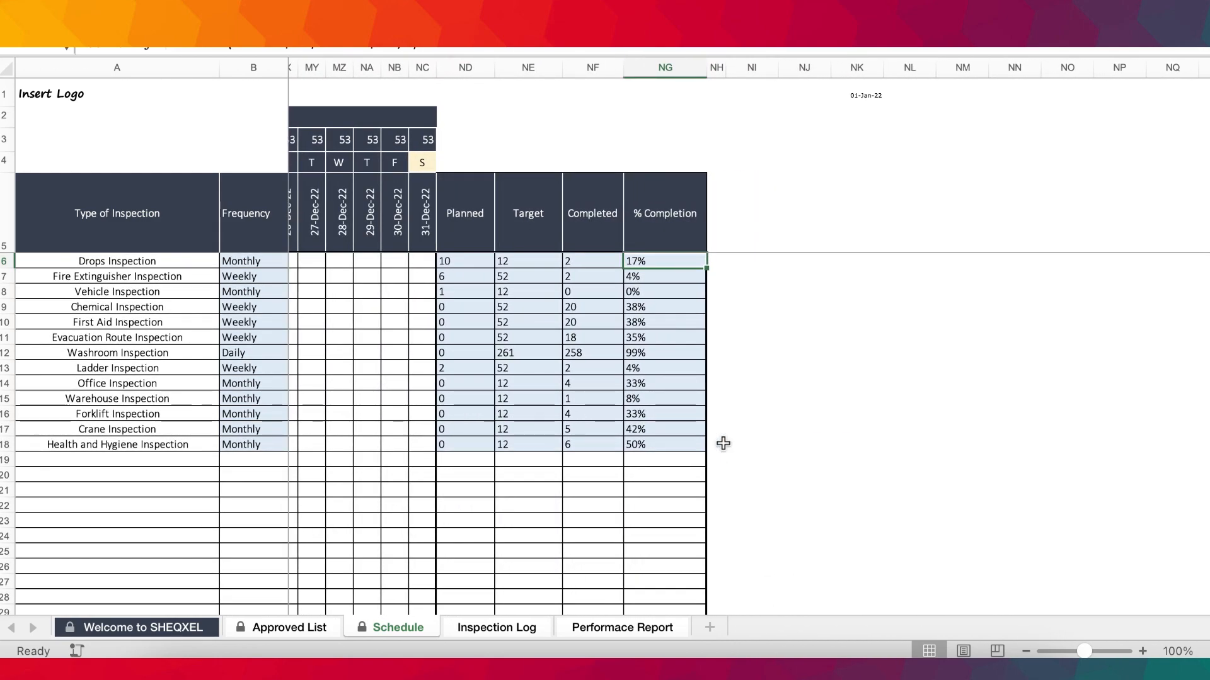
{"action": "left_click_drag", "start_coordinate": [474, 239], "coordinate": [664, 417]}
{"action": "left_click_drag", "start_coordinate": [646, 261], "coordinate": [647, 419]}
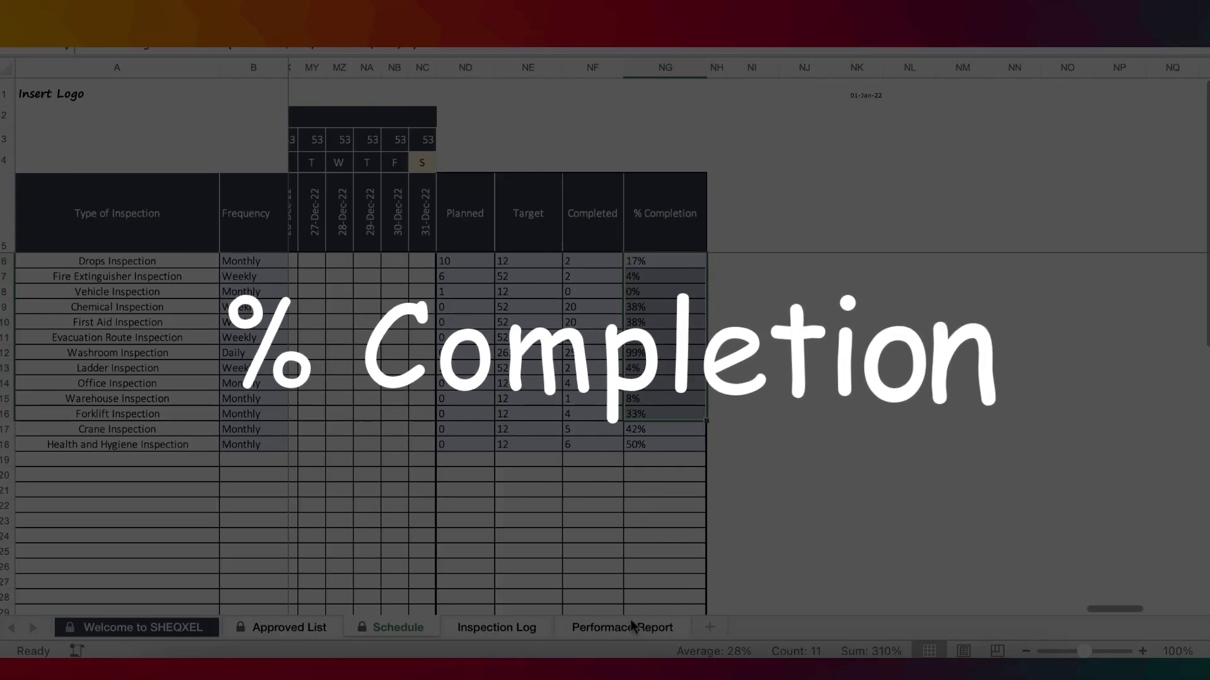
Review the Performance Report's Average of % Completion table, Inspection Performance chart and Type of Inspection slicer.
{"action": "left_click", "coordinate": [630, 626]}
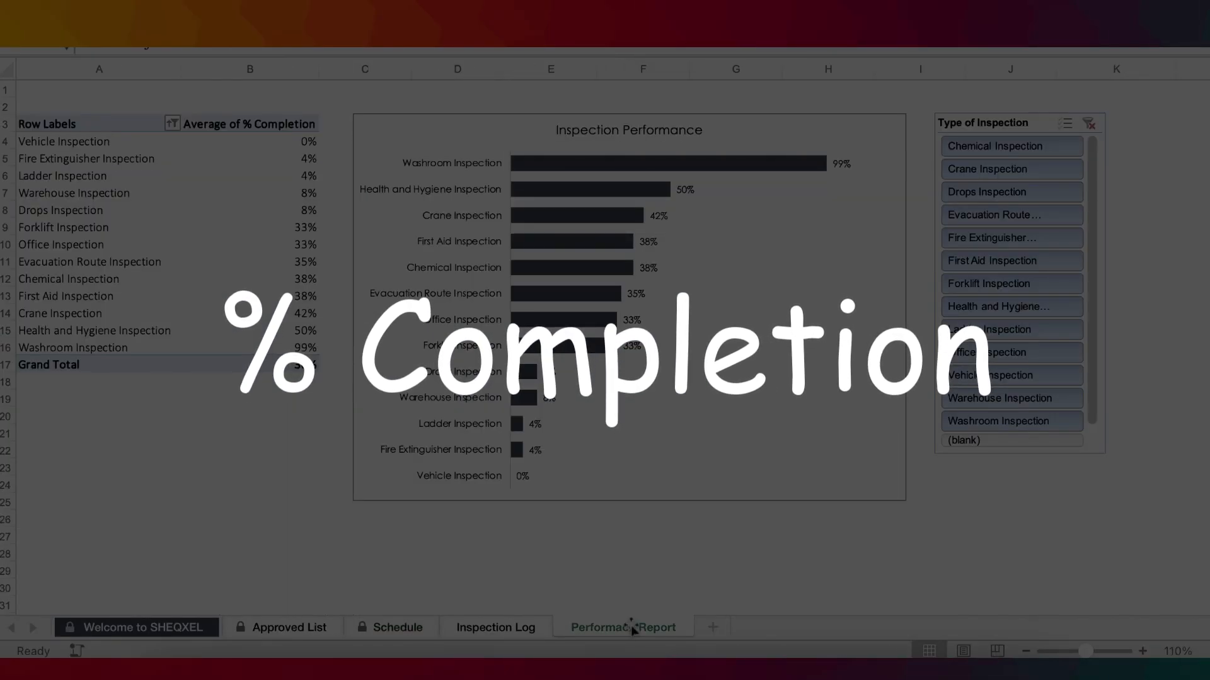
{"action": "left_click", "coordinate": [219, 276]}
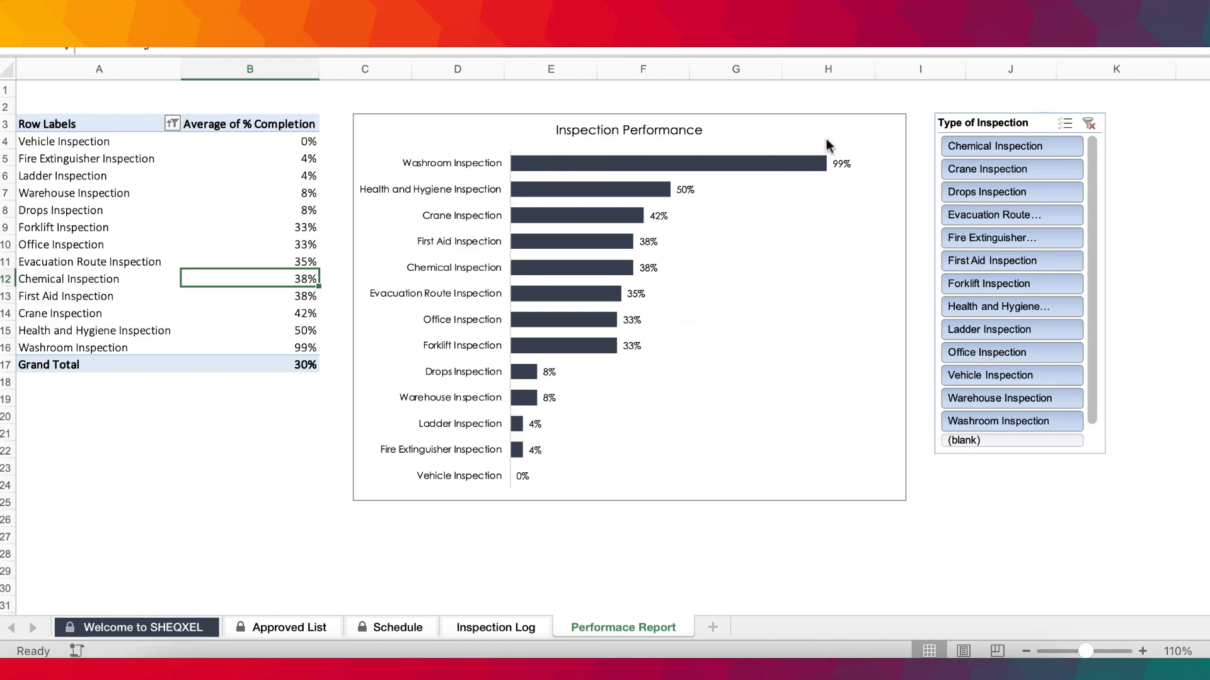
{"action": "mouse_move", "coordinate": [536, 435]}
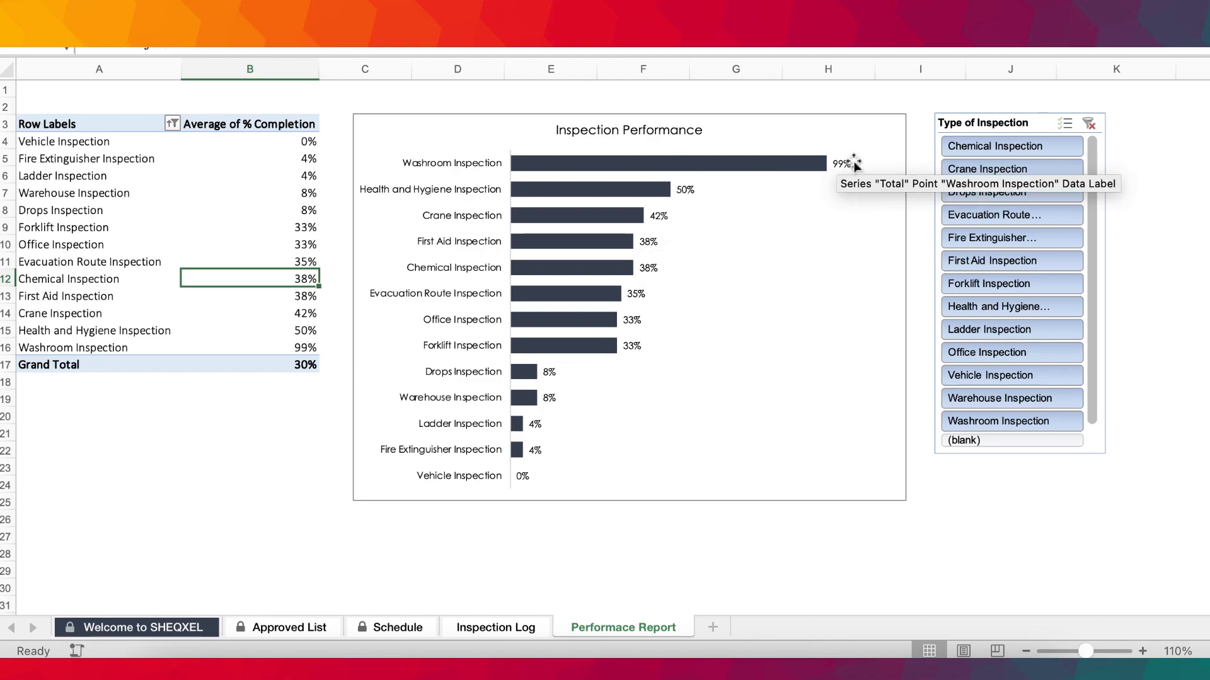
{"action": "scroll", "coordinate": [836, 483], "scroll_direction": "down", "scroll_amount": 1}
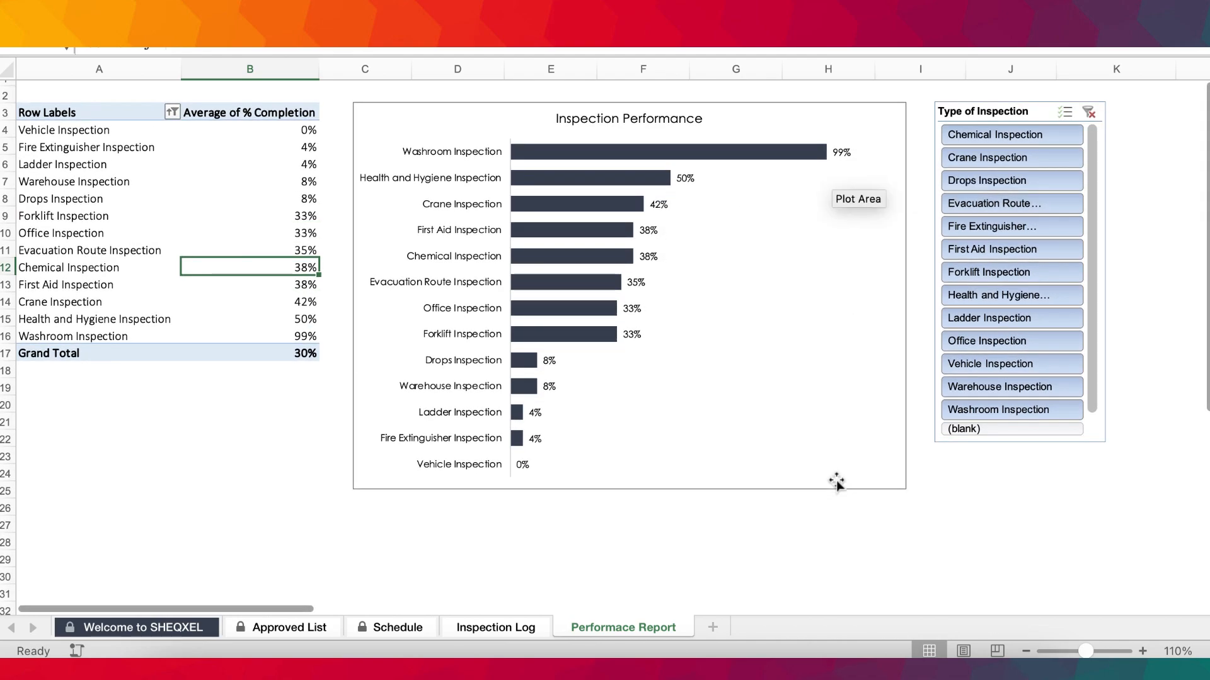
{"action": "left_click", "coordinate": [1007, 134]}
{"action": "left_click", "coordinate": [980, 410], "text": "shift"}
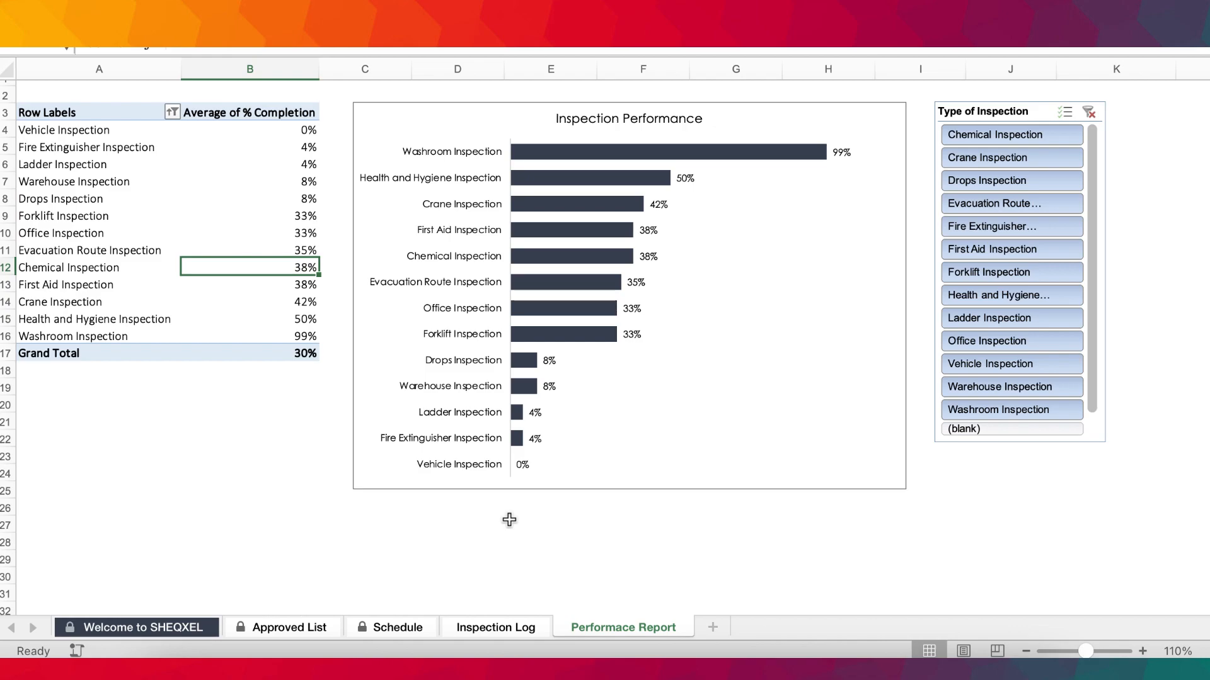
Set the Performance Report sheet's zoom to 90% so the table, chart and slicer all fit in view.
{"action": "left_click", "coordinate": [583, 486]}
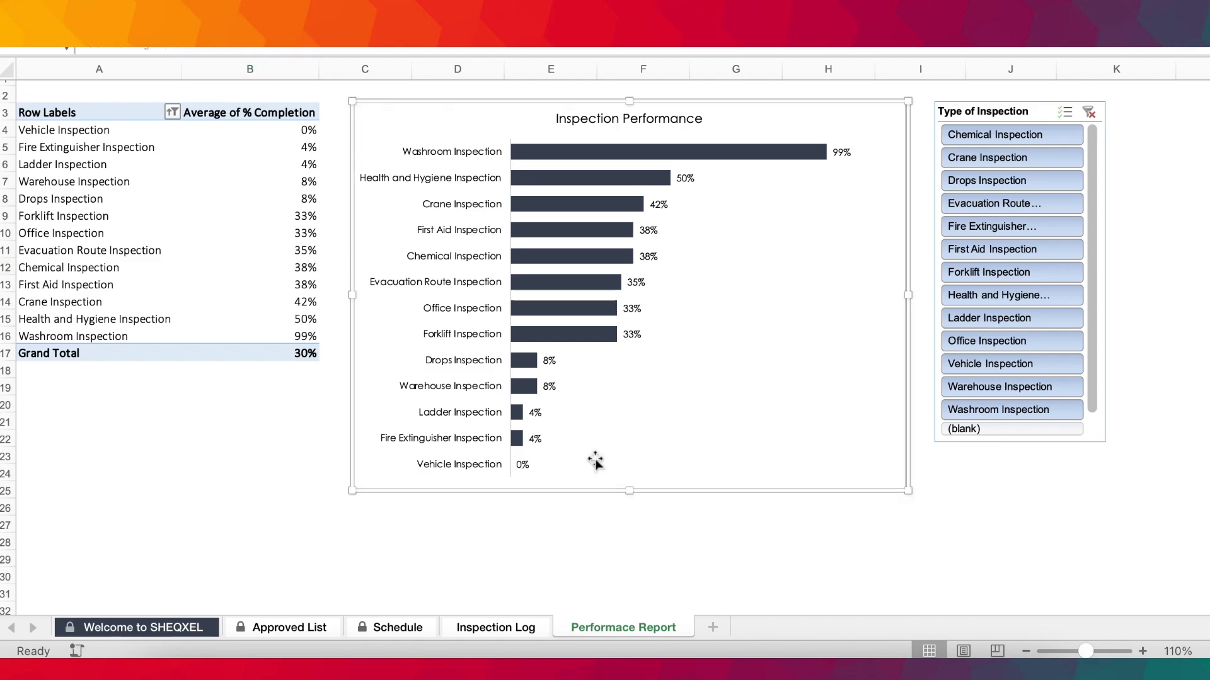
{"action": "scroll", "coordinate": [648, 338], "scroll_direction": "up", "scroll_amount": 5}
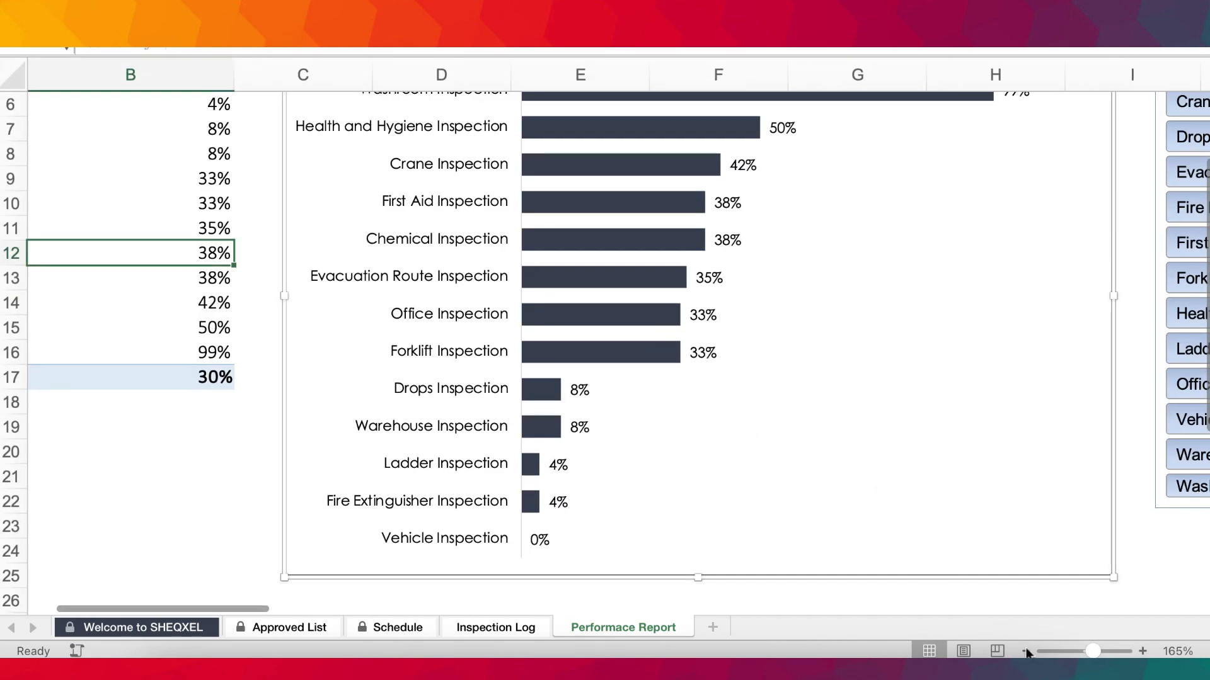
{"action": "left_click", "coordinate": [1025, 652]}
{"action": "left_click", "coordinate": [1024, 651]}
{"action": "left_click", "coordinate": [1025, 652]}
{"action": "left_click", "coordinate": [1025, 651]}
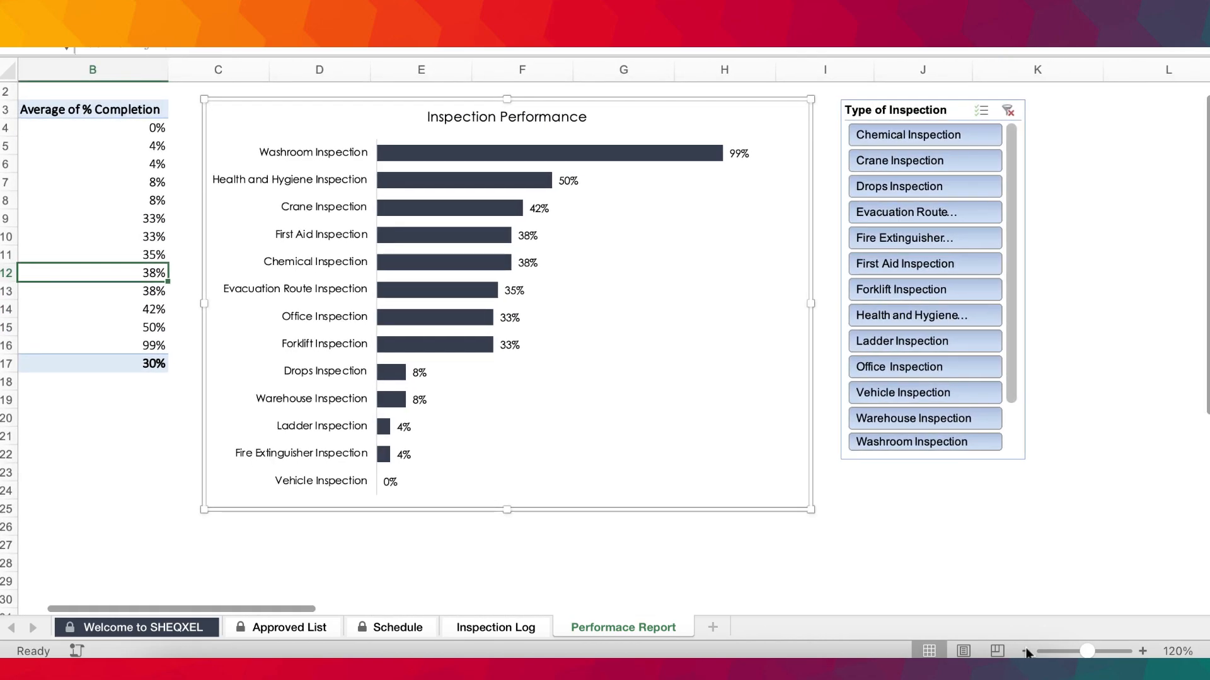
{"action": "left_click", "coordinate": [1024, 651]}
{"action": "scroll", "coordinate": [891, 553], "scroll_direction": "left", "scroll_amount": 2}
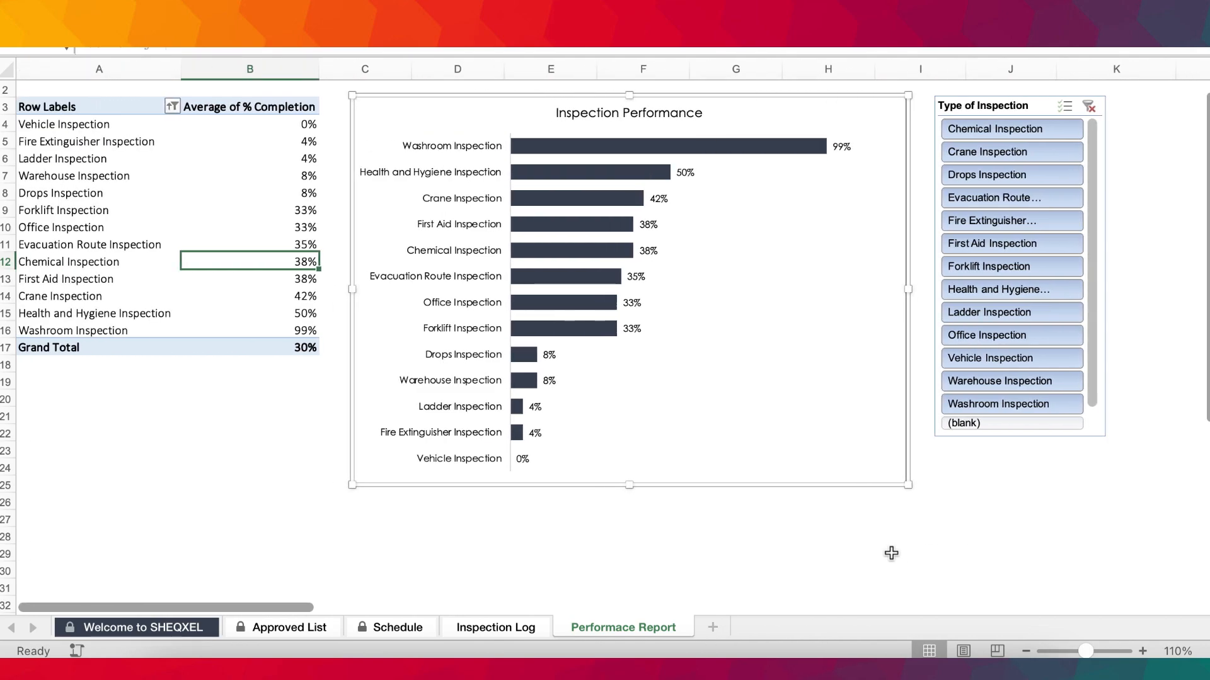
{"action": "left_click", "coordinate": [1025, 652]}
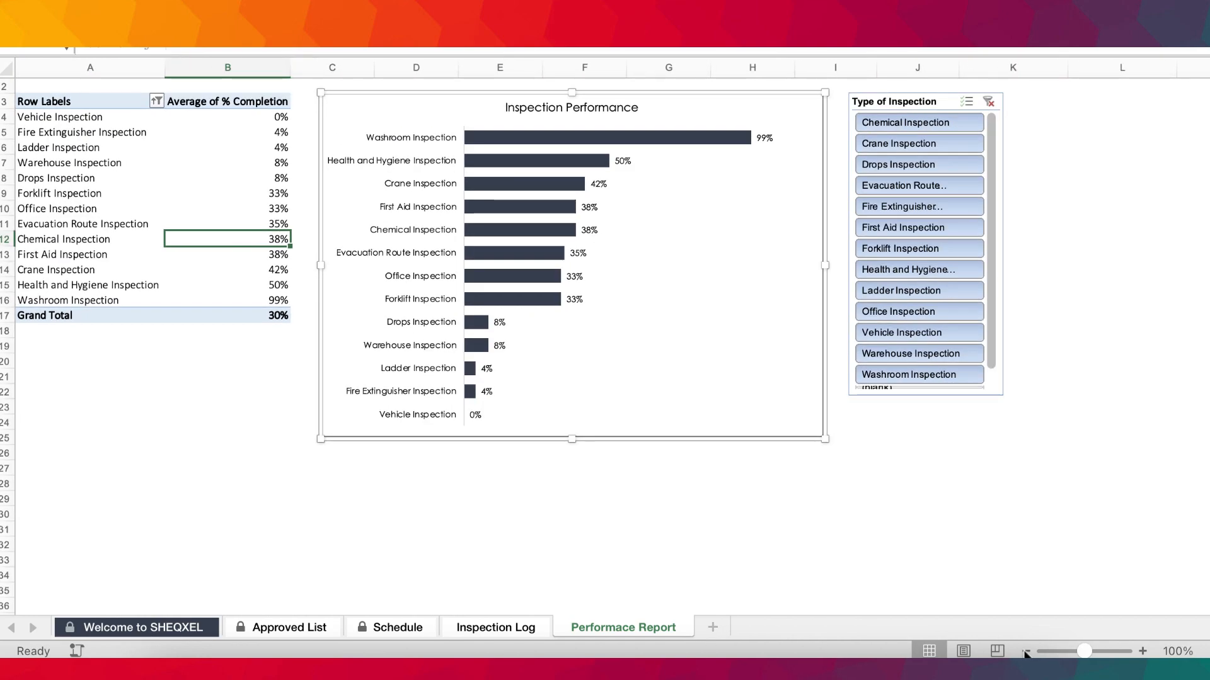
{"action": "left_click", "coordinate": [788, 540]}
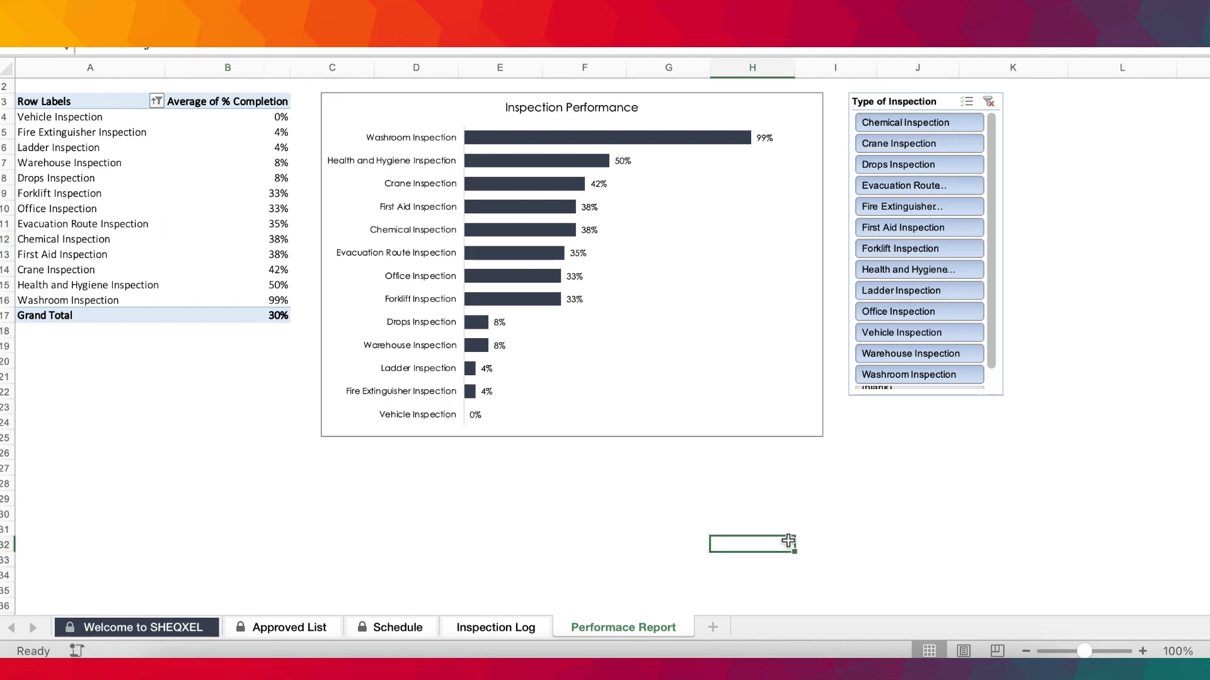
{"action": "left_click", "coordinate": [1025, 652]}
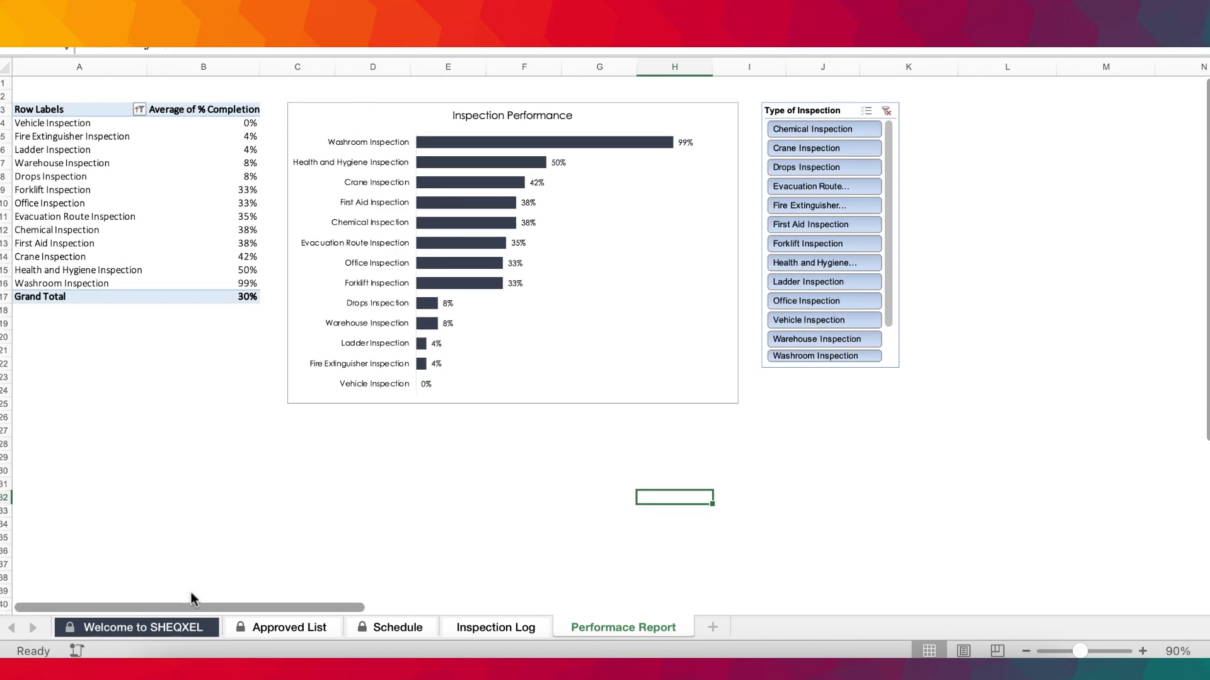
Go to the Welcome to SHEQXEL sheet and locate the password field for the protected sheets and workbook.
{"action": "left_click", "coordinate": [189, 628]}
{"action": "scroll", "coordinate": [608, 380], "scroll_direction": "down", "scroll_amount": 6}
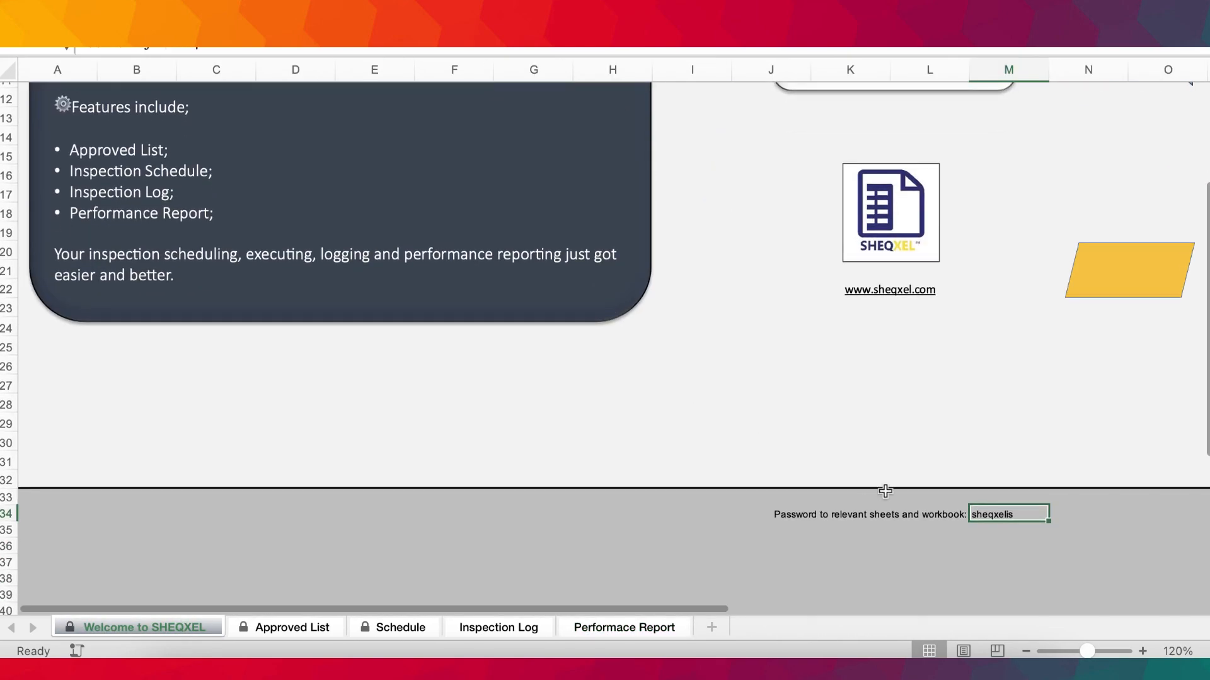
Unprotect the workbook structure by entering the workbook password noted on the Welcome to SHEQXEL sheet.
{"action": "scroll", "coordinate": [988, 533], "scroll_direction": "down", "scroll_amount": 1}
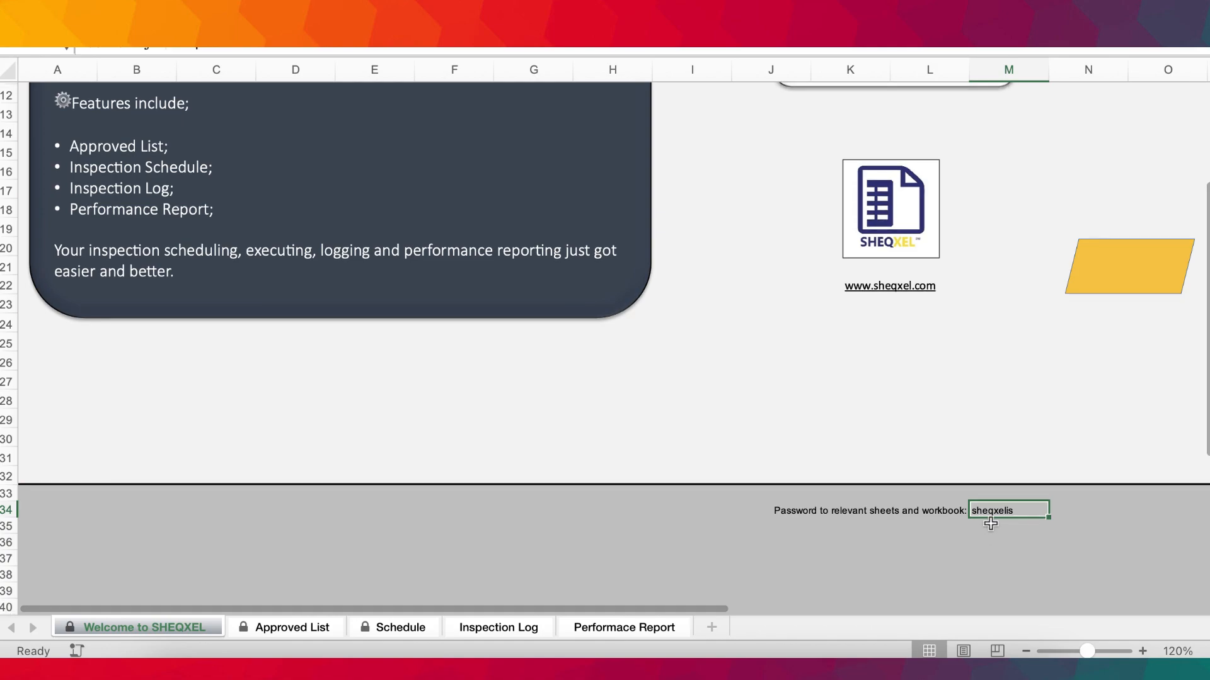
{"action": "scroll", "coordinate": [990, 523], "scroll_direction": "up", "scroll_amount": 5}
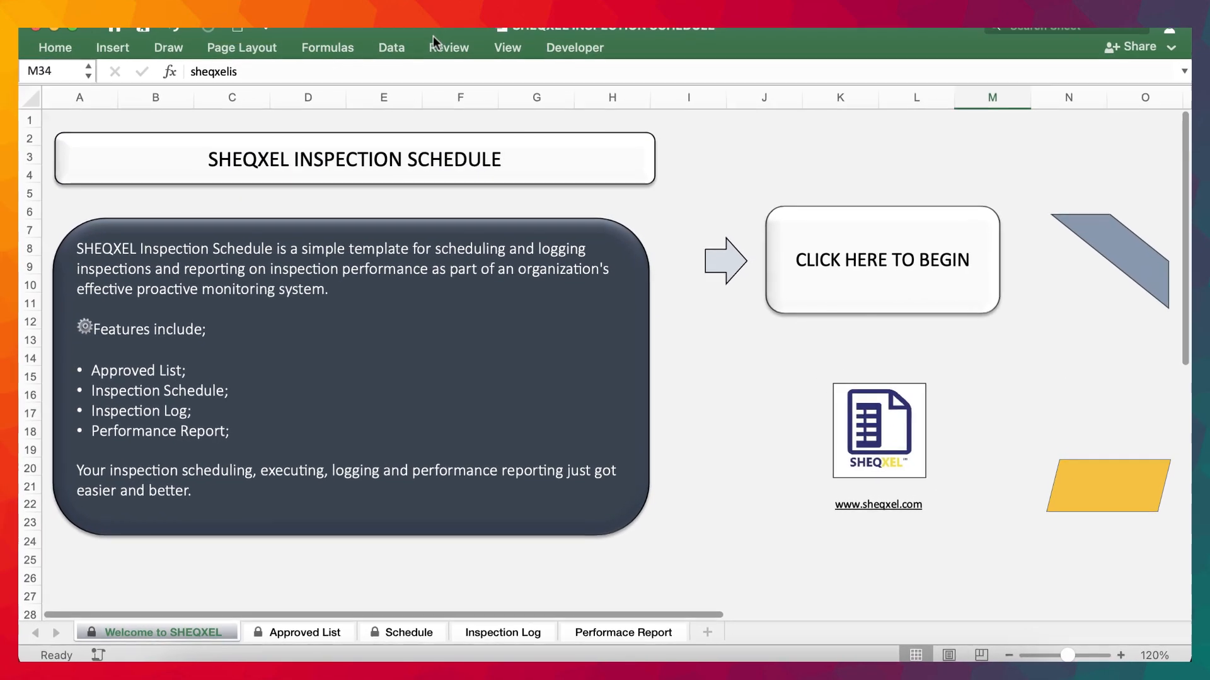
{"action": "left_click", "coordinate": [441, 44]}
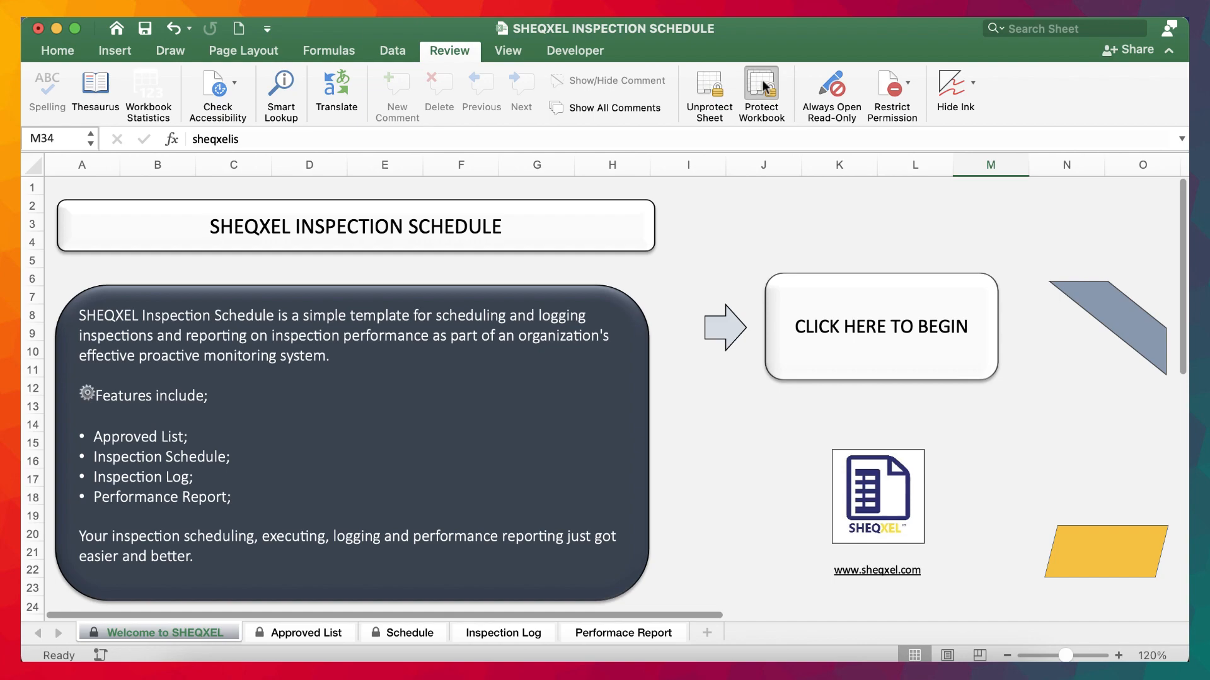
{"action": "left_click", "coordinate": [762, 85]}
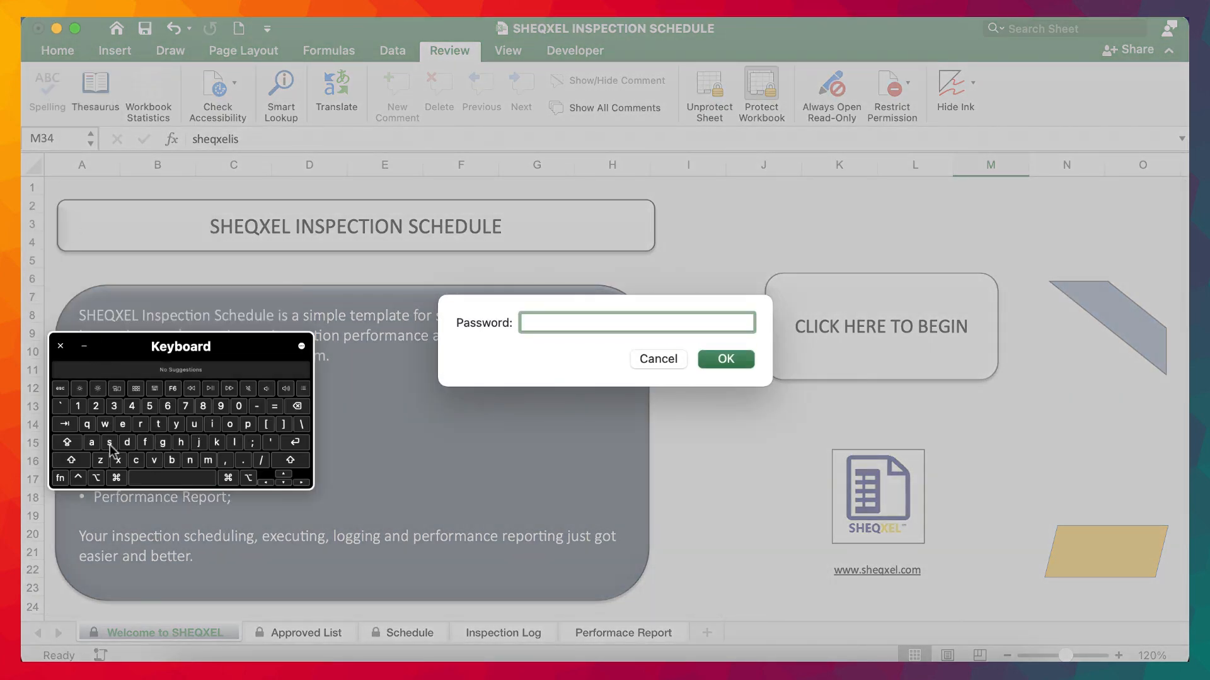
{"action": "type", "text": "sheqxe"}
{"action": "key", "text": "Return"}
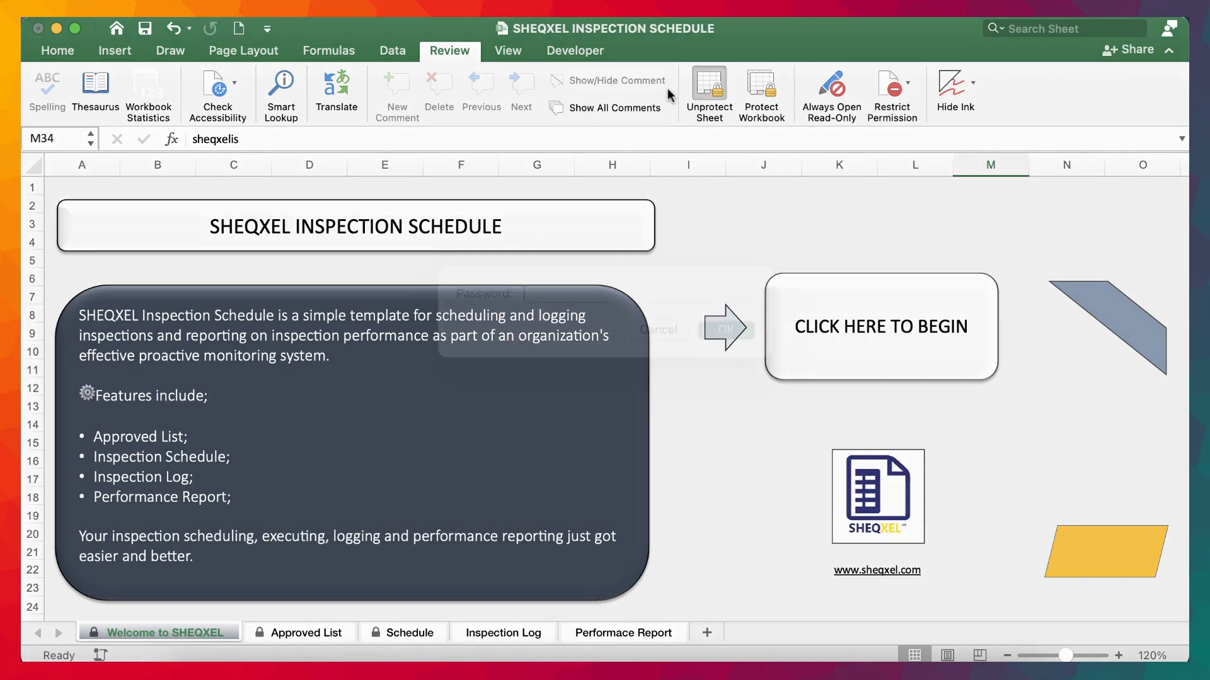
Remove the protection from the Welcome to SHEQXEL sheet by entering the sheet password.
{"action": "left_click", "coordinate": [708, 92]}
{"action": "mouse_move", "coordinate": [22, 17]}
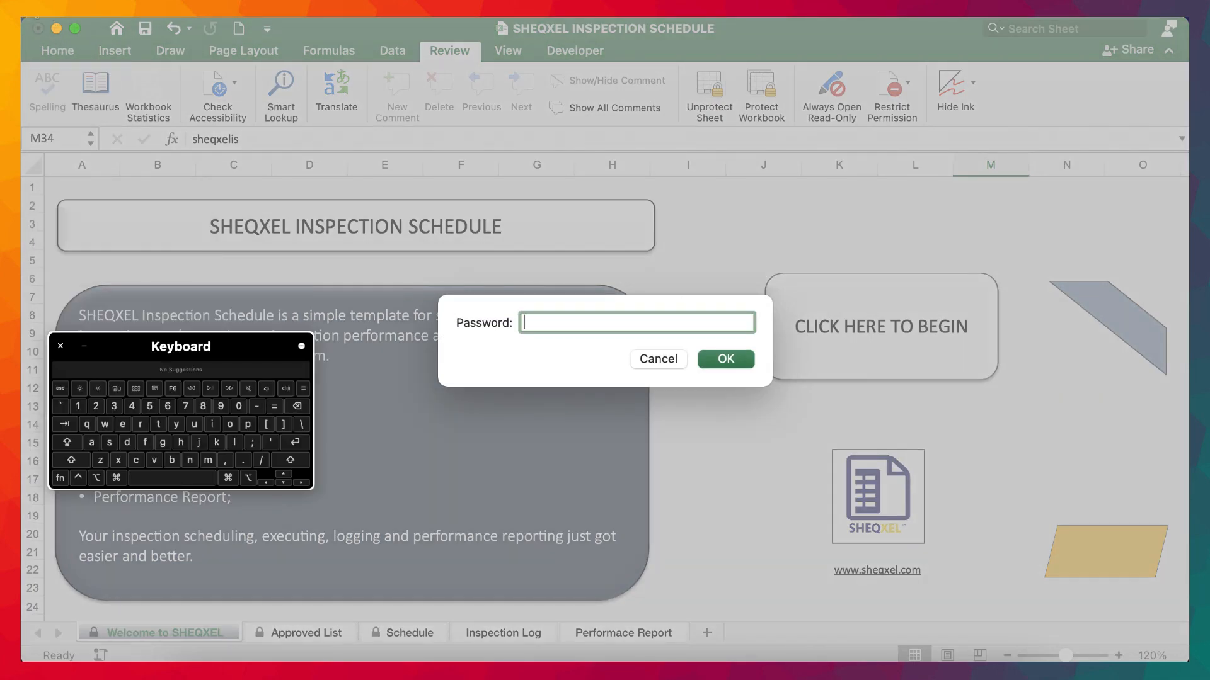
{"action": "left_click", "coordinate": [119, 461]}
{"action": "left_click", "coordinate": [111, 442]}
{"action": "key", "text": "Return"}
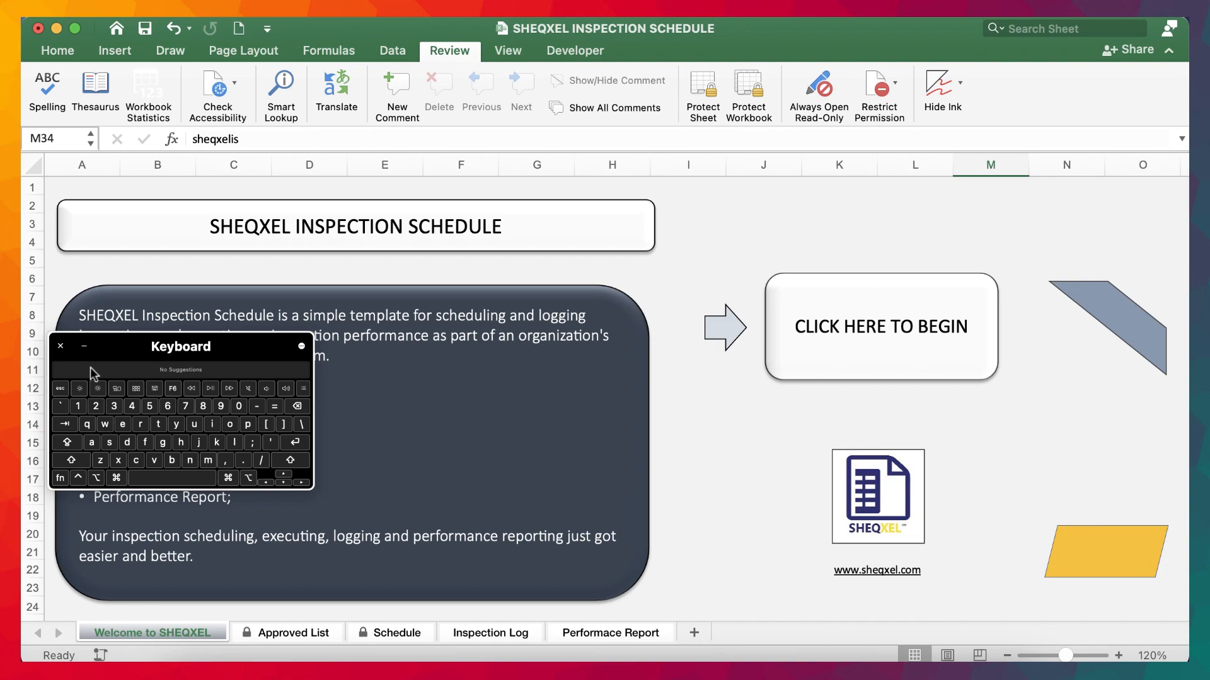
{"action": "left_click", "coordinate": [85, 347]}
{"action": "left_click", "coordinate": [1166, 51]}
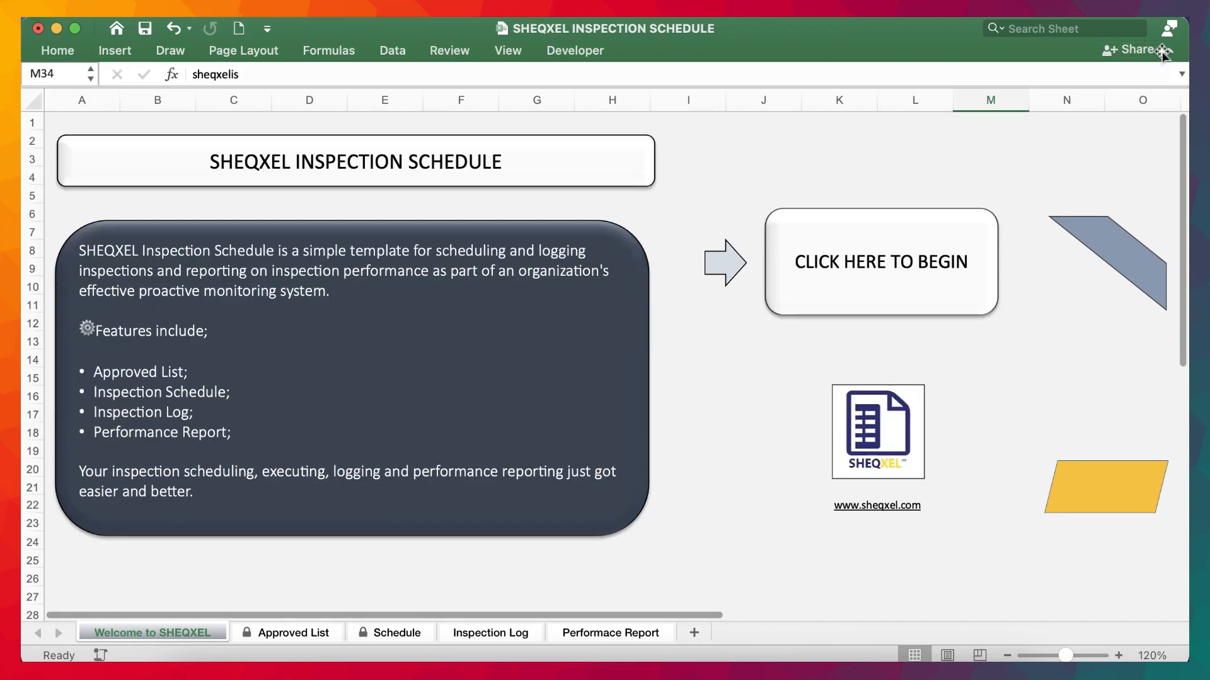
Check the cell beneath the welcome area that holds the password for the relevant sheets and workbook.
{"action": "scroll", "coordinate": [461, 519], "scroll_direction": "down", "scroll_amount": 5}
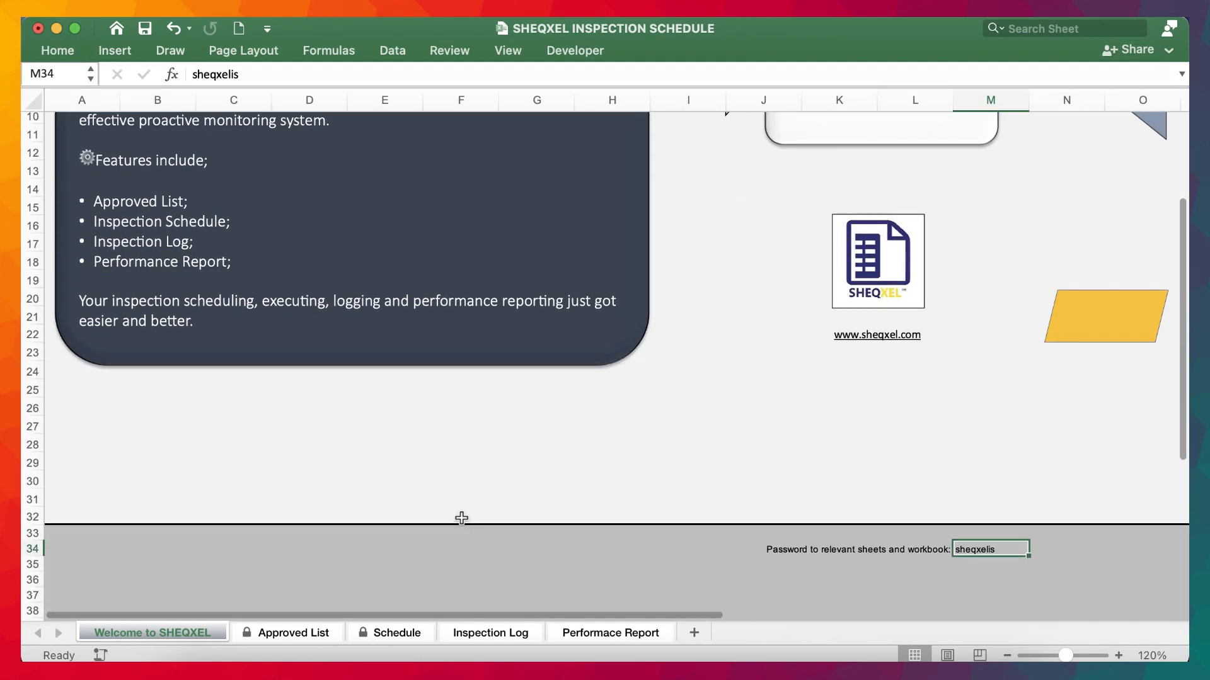
{"action": "left_click_drag", "start_coordinate": [248, 74], "coordinate": [151, 73]}
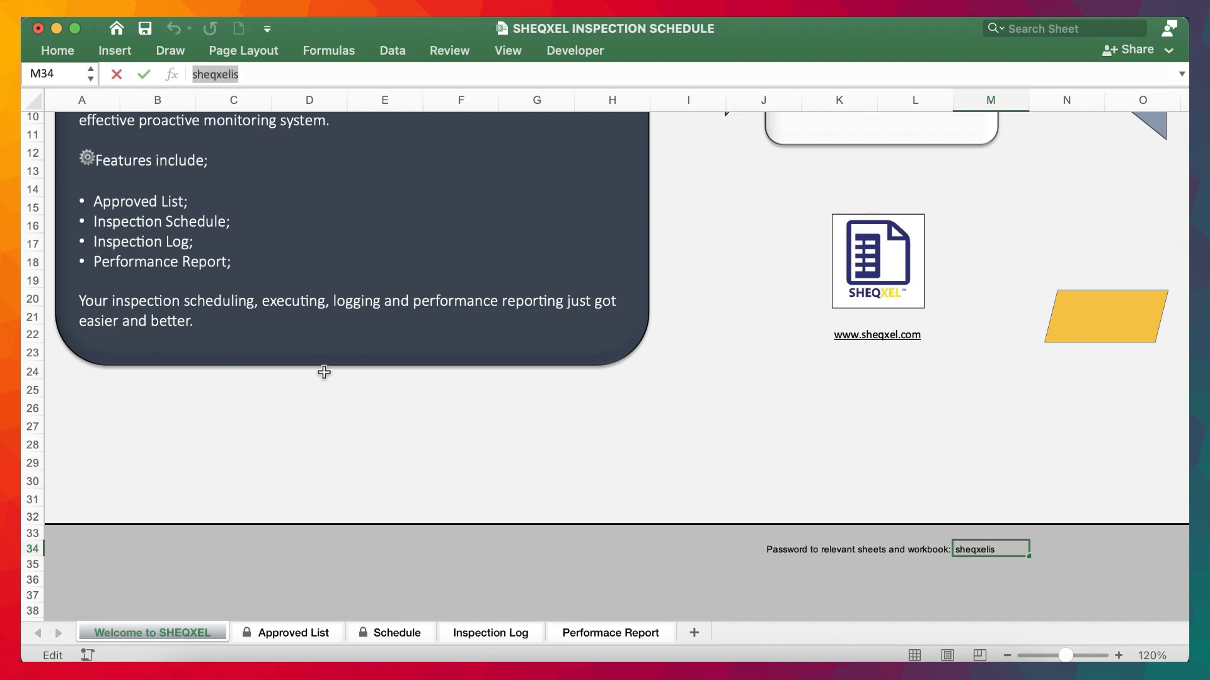
{"action": "left_click", "coordinate": [409, 519]}
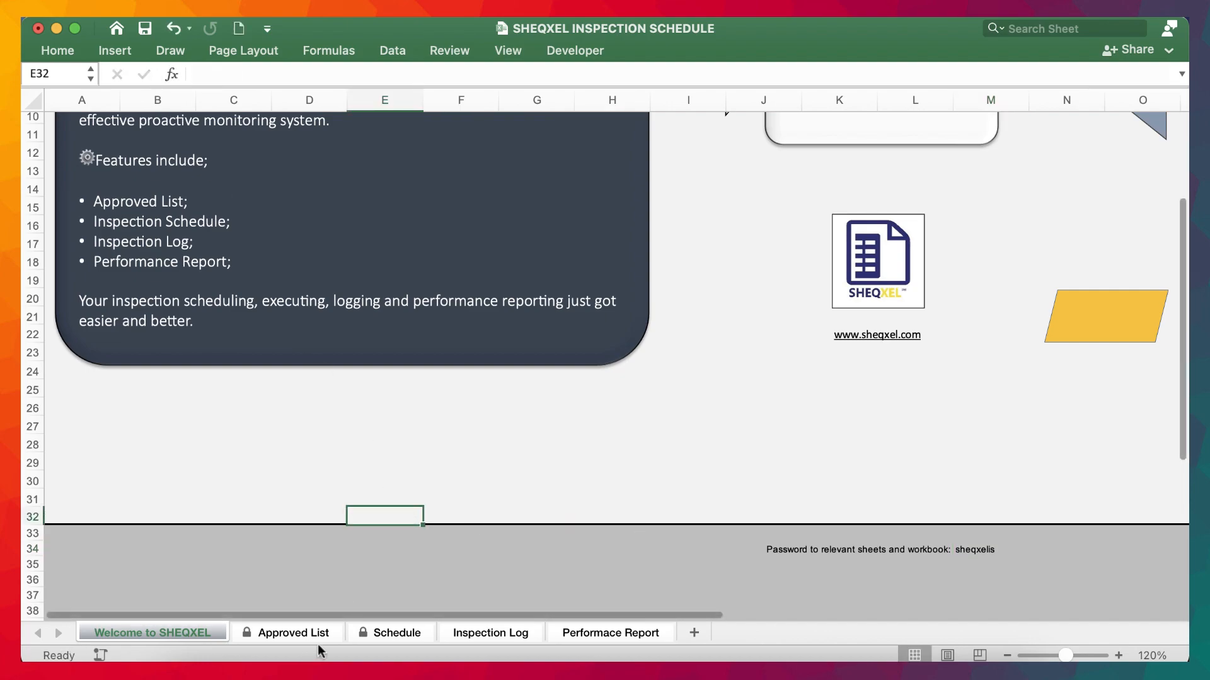
Insert a new worksheet directly after the Schedule sheet and name it Dashboard.
{"action": "left_click", "coordinate": [387, 632]}
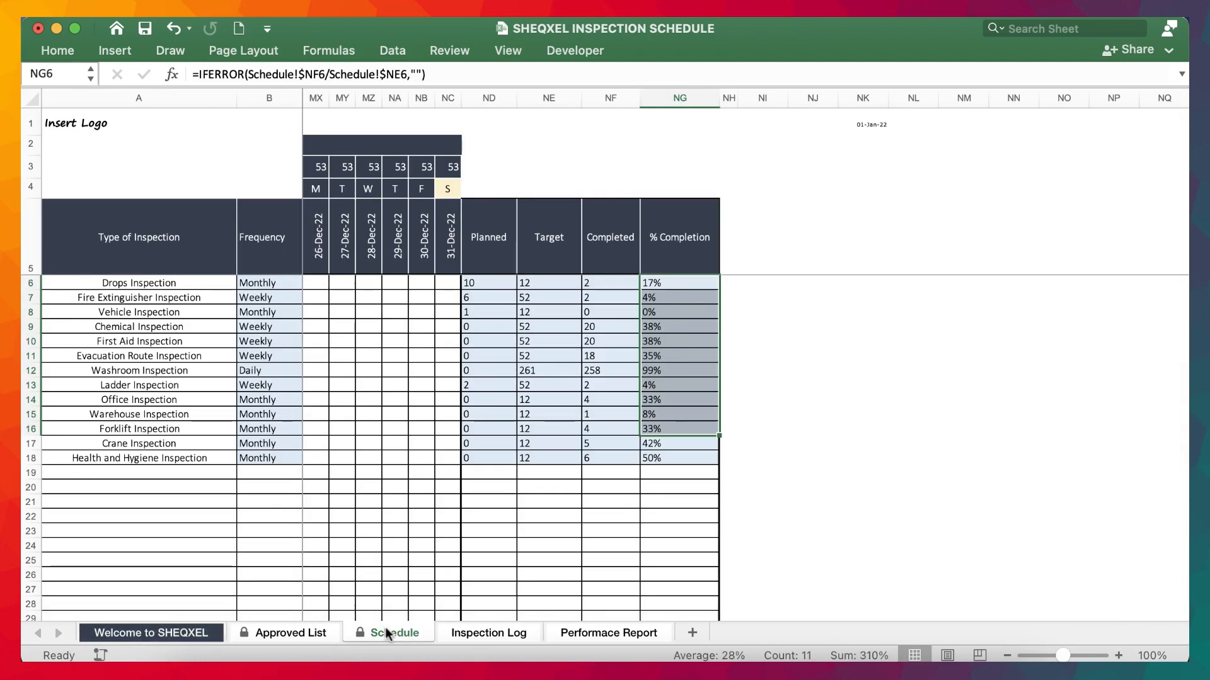
{"action": "scroll", "coordinate": [385, 626], "scroll_direction": "left", "scroll_amount": 15}
{"action": "scroll", "coordinate": [386, 627], "scroll_direction": "left", "scroll_amount": 15}
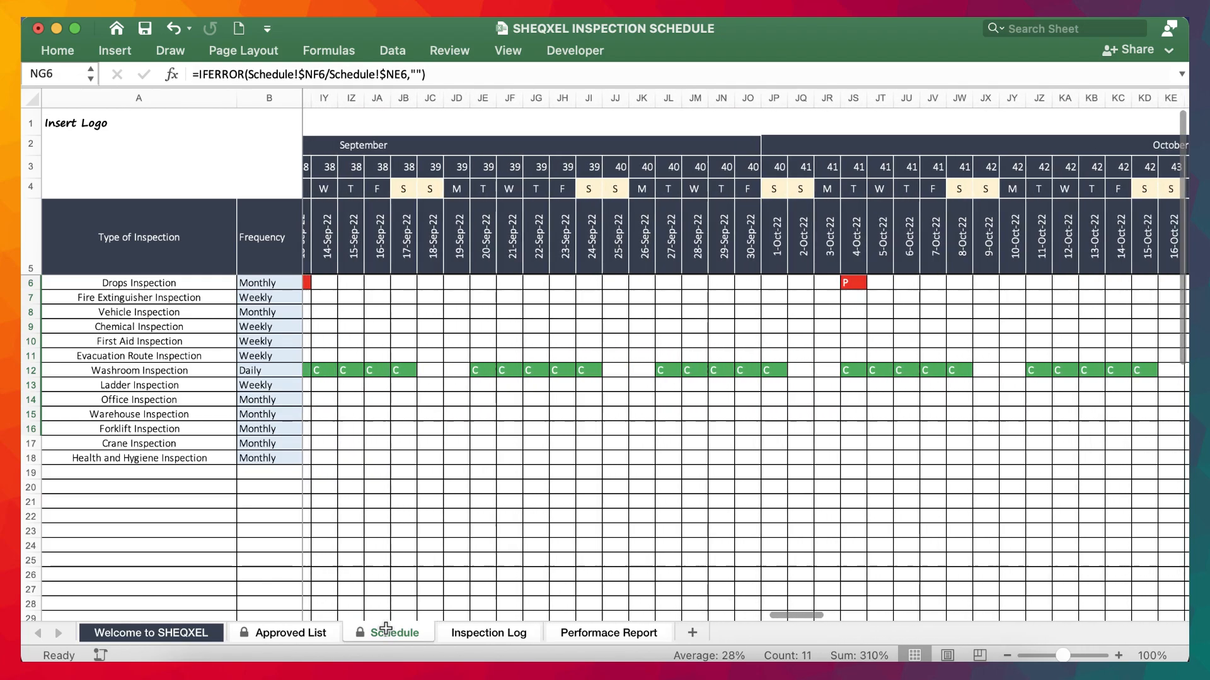
{"action": "left_click", "coordinate": [693, 633]}
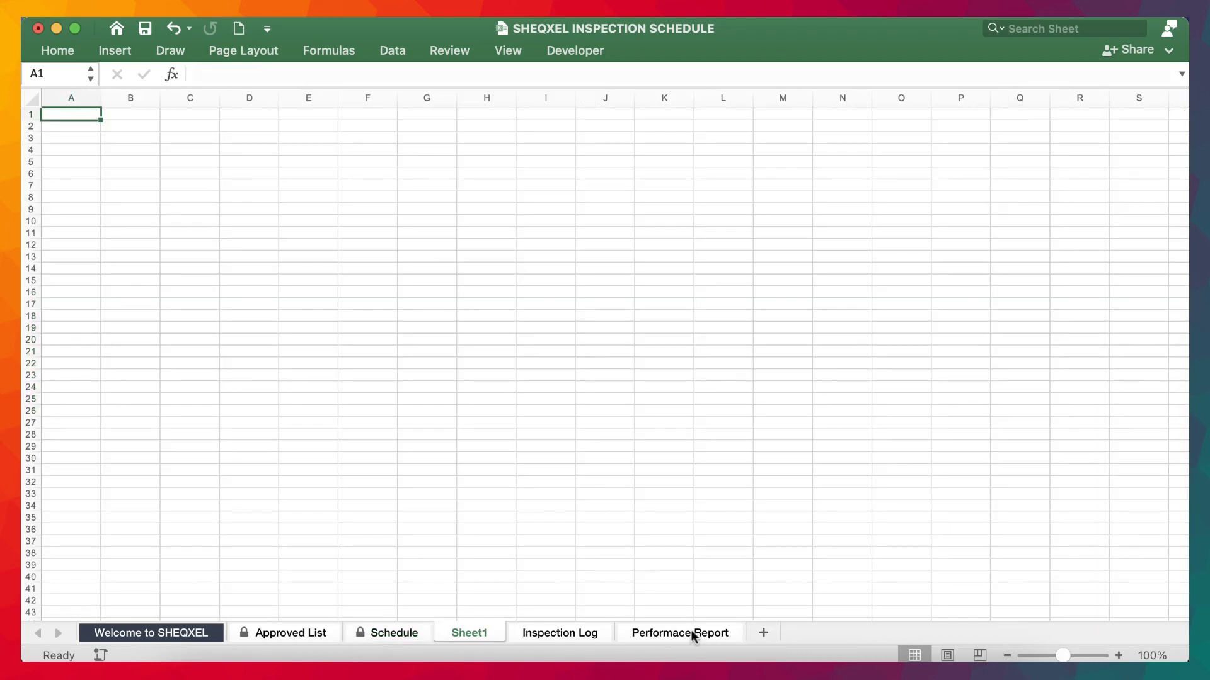
{"action": "double_click", "coordinate": [478, 633]}
{"action": "type", "text": "Da"}
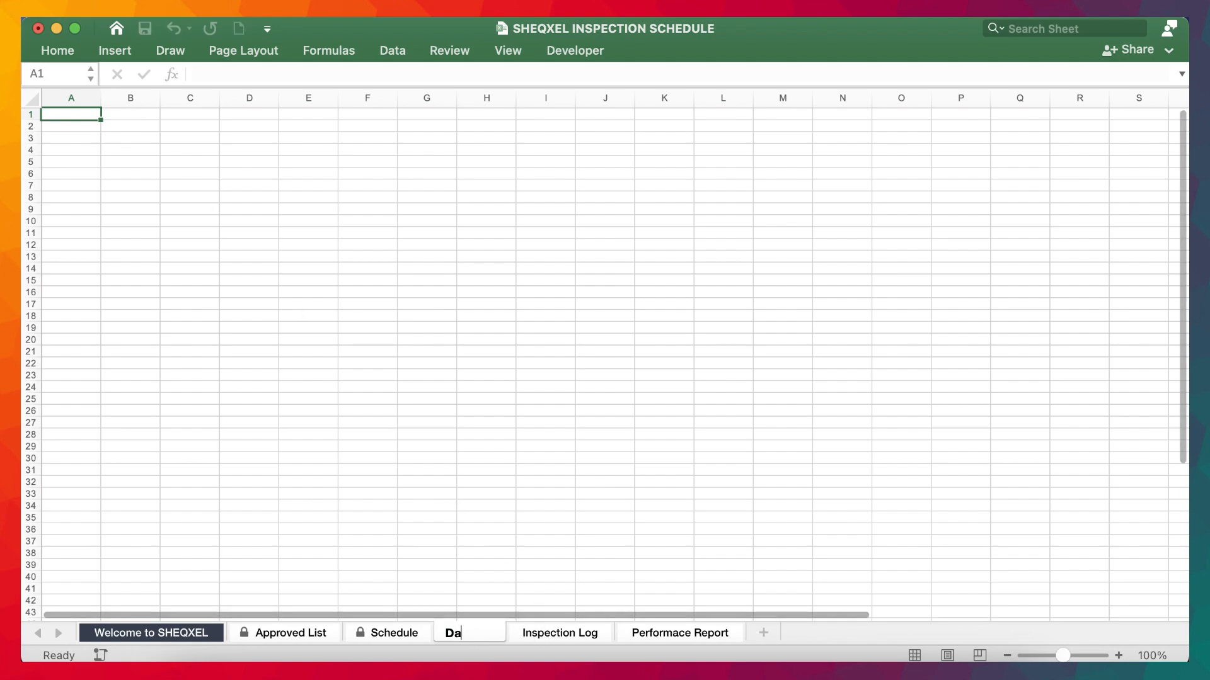
{"action": "left_click", "coordinate": [110, 442]}
{"action": "type", "text": "hboard"}
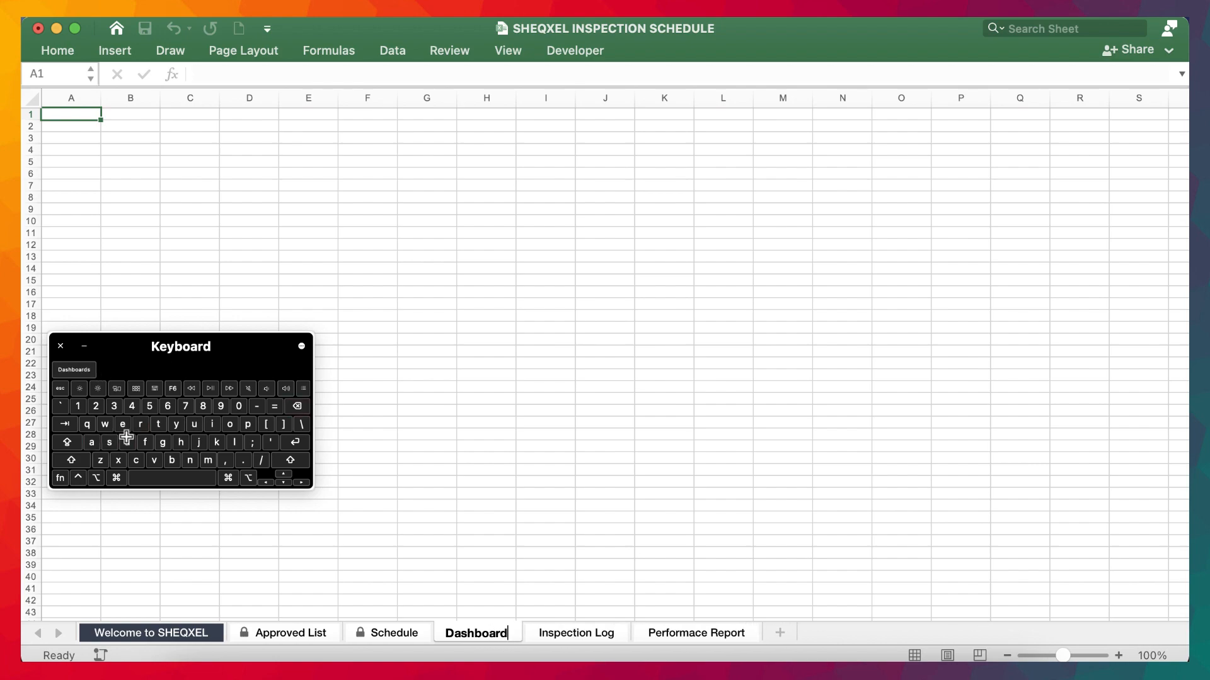
{"action": "left_click", "coordinate": [444, 361]}
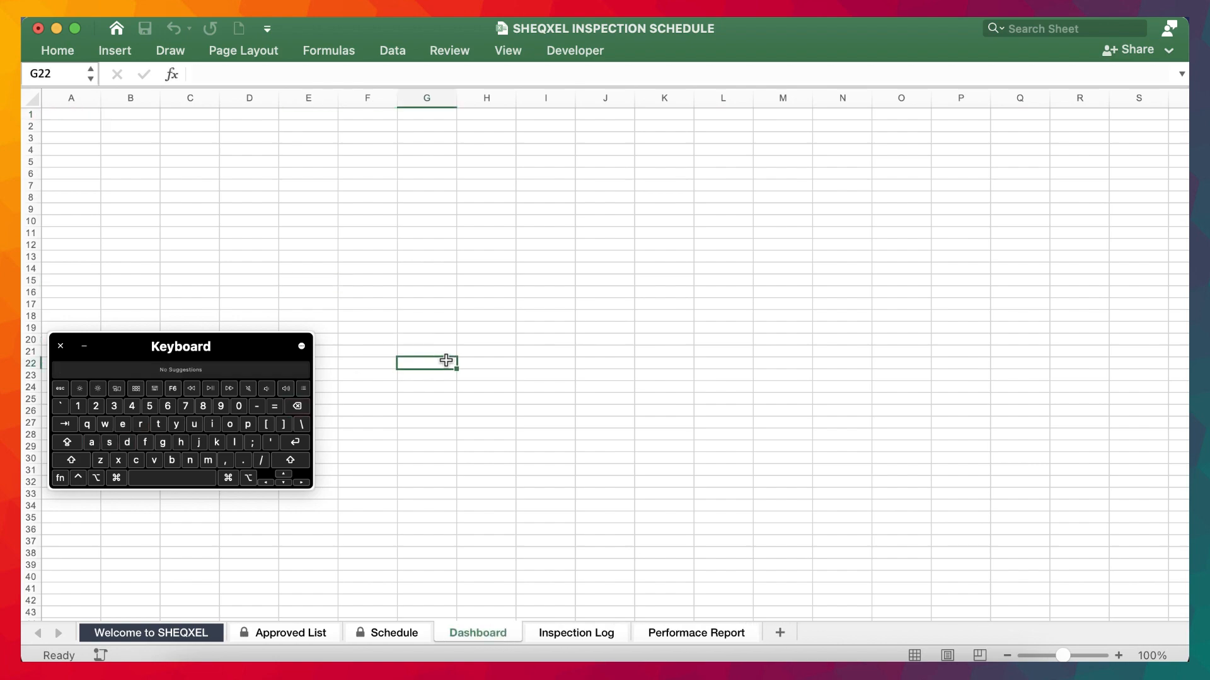
{"action": "left_click", "coordinate": [85, 346]}
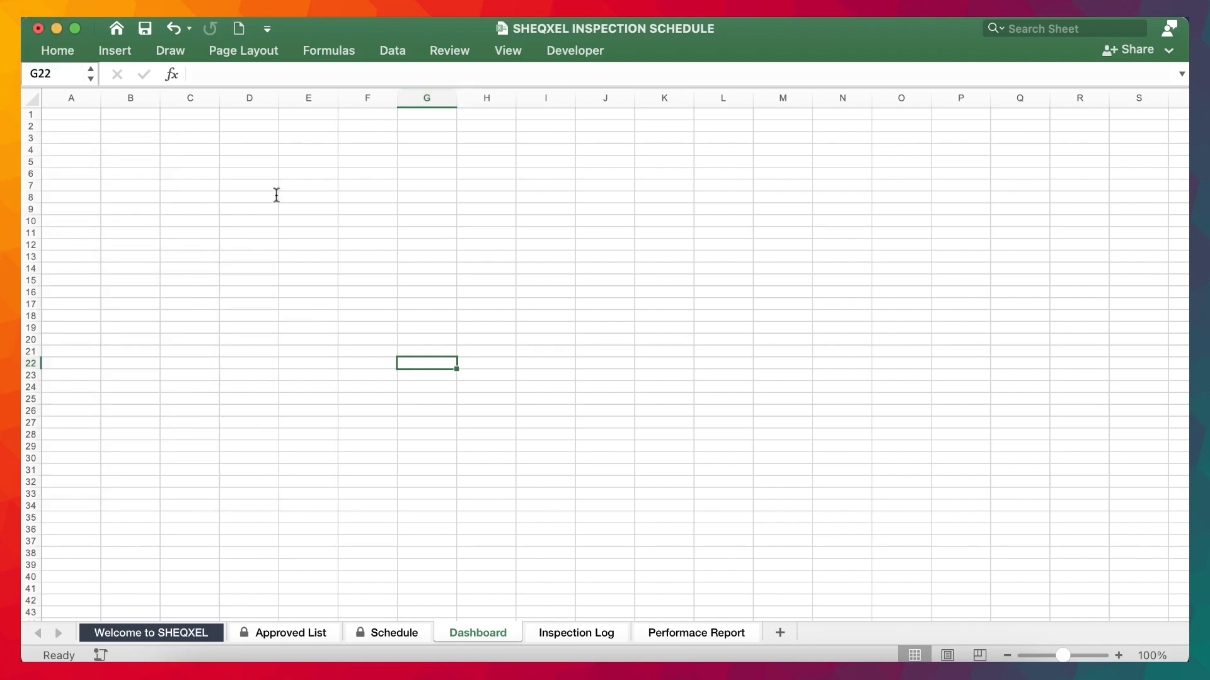
Hide the gridlines on the Dashboard sheet.
{"action": "left_click", "coordinate": [448, 50]}
{"action": "left_click", "coordinate": [508, 50]}
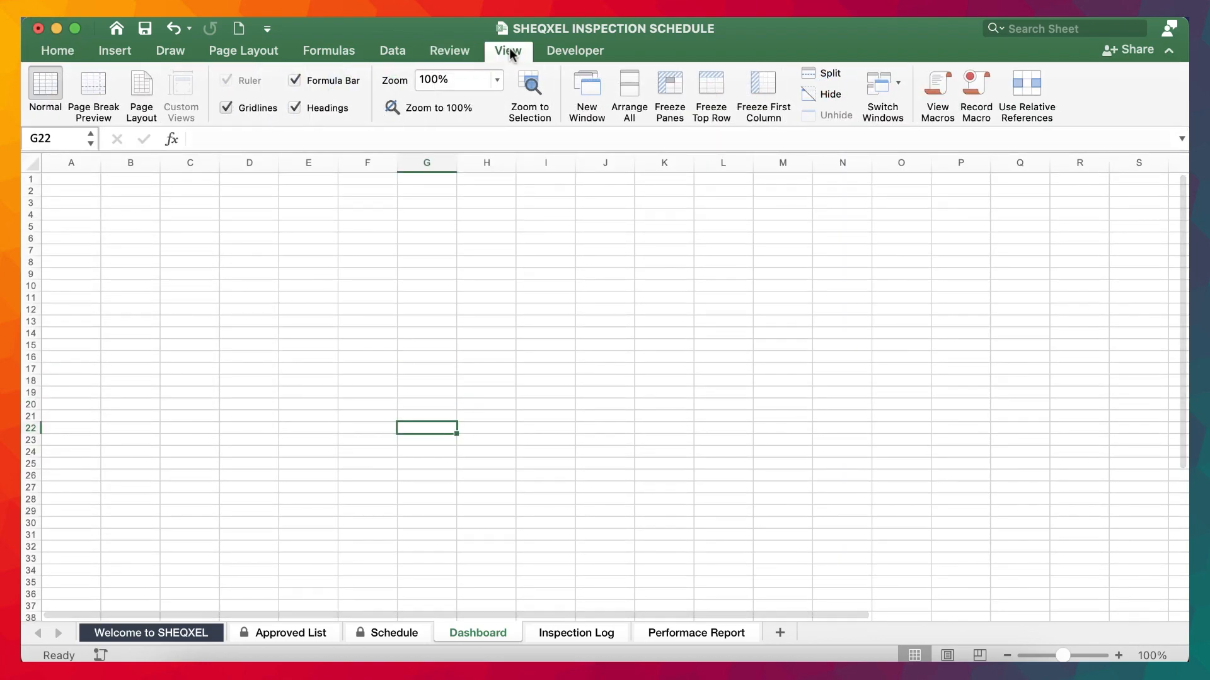
{"action": "left_click", "coordinate": [225, 108]}
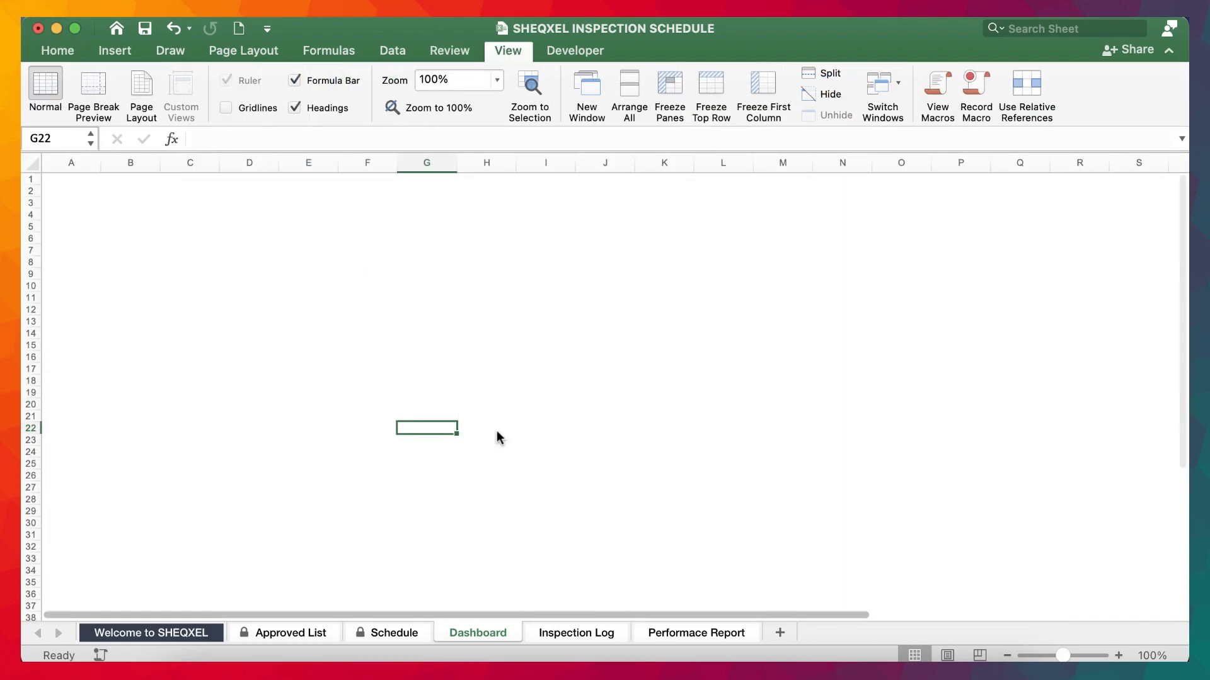
Set the Performace Report sheet's zoom to 100%, copy its Inspection Performance chart to the Dashboard, and position and resize it near the sheet's upper middle.
{"action": "left_click", "coordinate": [661, 633]}
{"action": "left_click", "coordinate": [553, 475]}
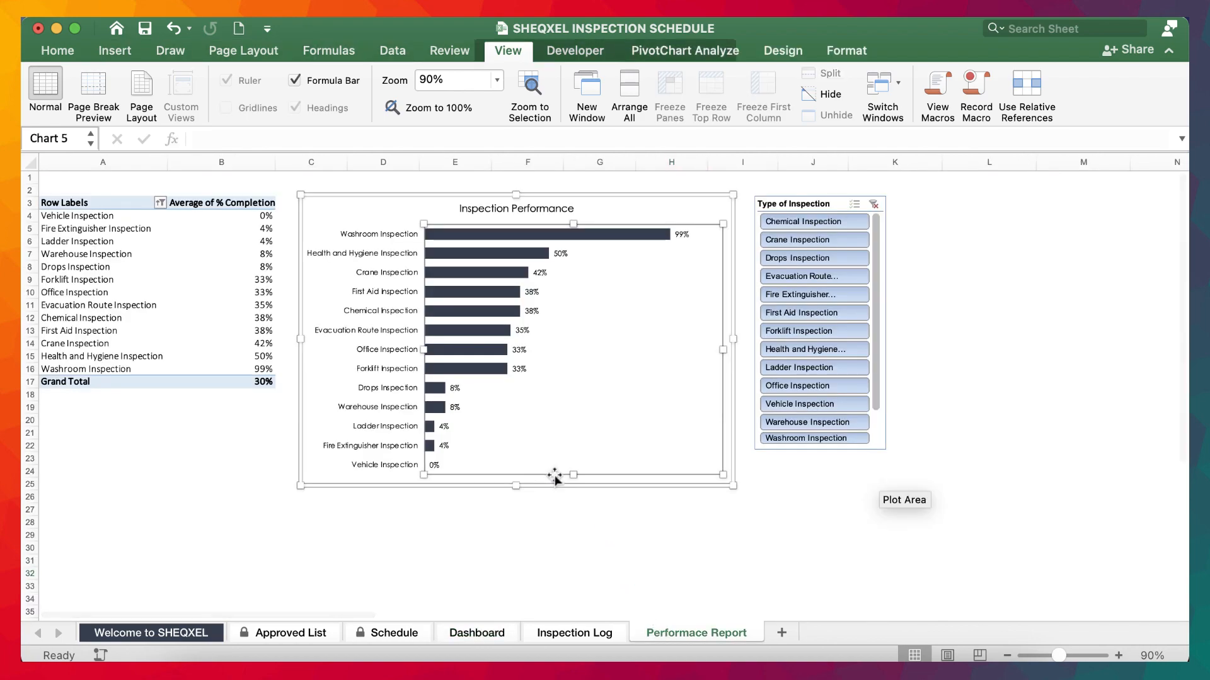
{"action": "left_click", "coordinate": [1119, 655]}
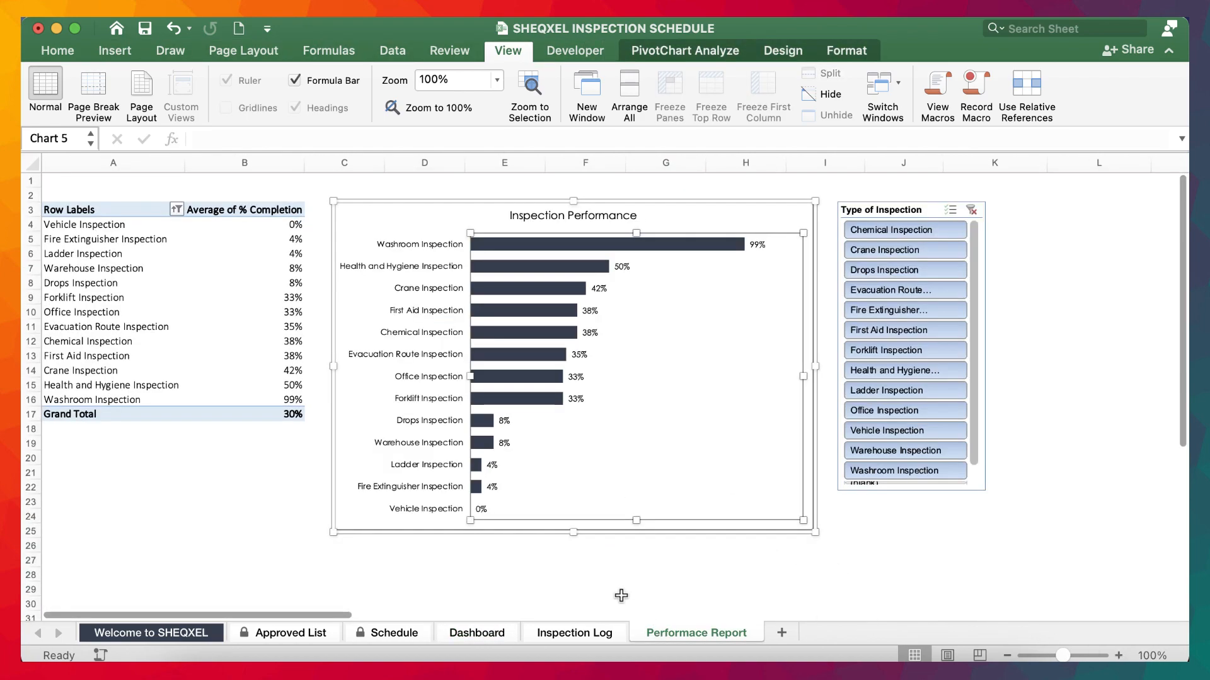
{"action": "left_click", "coordinate": [476, 632]}
{"action": "left_click", "coordinate": [565, 248]}
{"action": "key", "text": "super+v"}
{"action": "left_click_drag", "start_coordinate": [655, 246], "coordinate": [584, 197]}
{"action": "left_click_drag", "start_coordinate": [918, 522], "coordinate": [883, 489]}
Copy the Type of Inspection slicer from the Performace Report sheet to the Dashboard and place it below and left of the chart.
{"action": "left_click", "coordinate": [674, 633]}
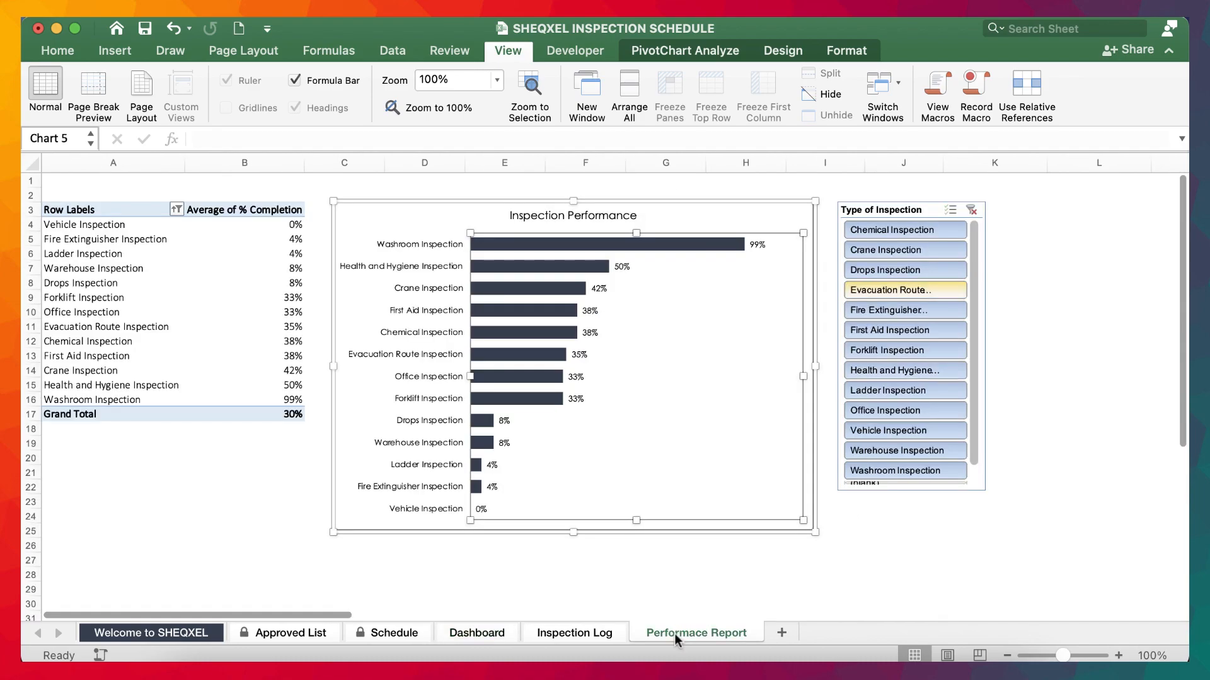
{"action": "left_click", "coordinate": [882, 210]}
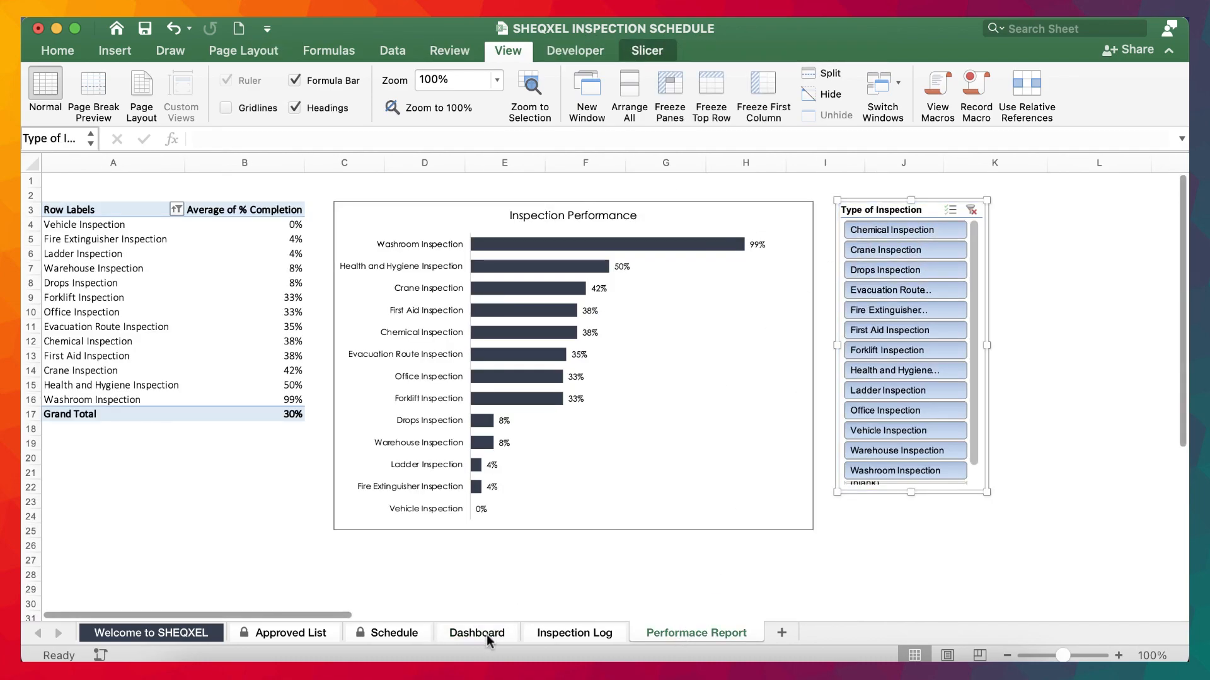
{"action": "left_click", "coordinate": [488, 637]}
{"action": "left_click", "coordinate": [283, 529]}
{"action": "key", "text": "super+v"}
{"action": "left_click_drag", "start_coordinate": [342, 546], "coordinate": [290, 486]}
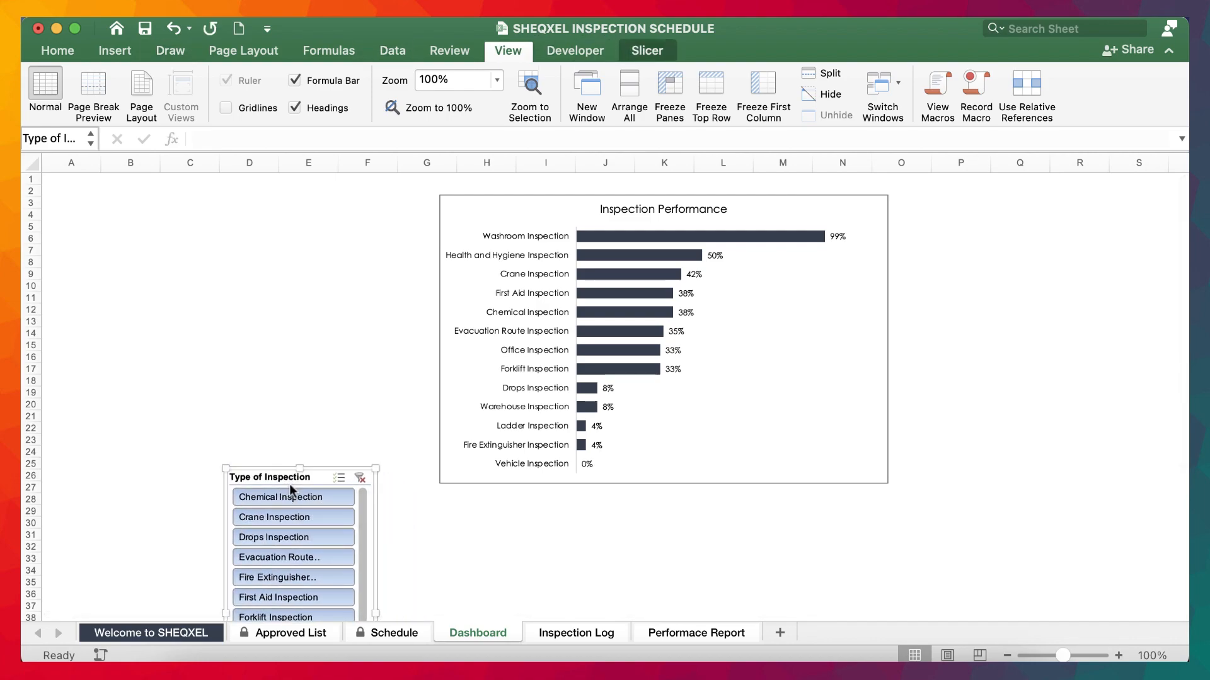
Arrange the Dashboard slicer in 4 columns and resize it to about 2.1" high and 9.36" wide.
{"action": "left_click", "coordinate": [649, 51]}
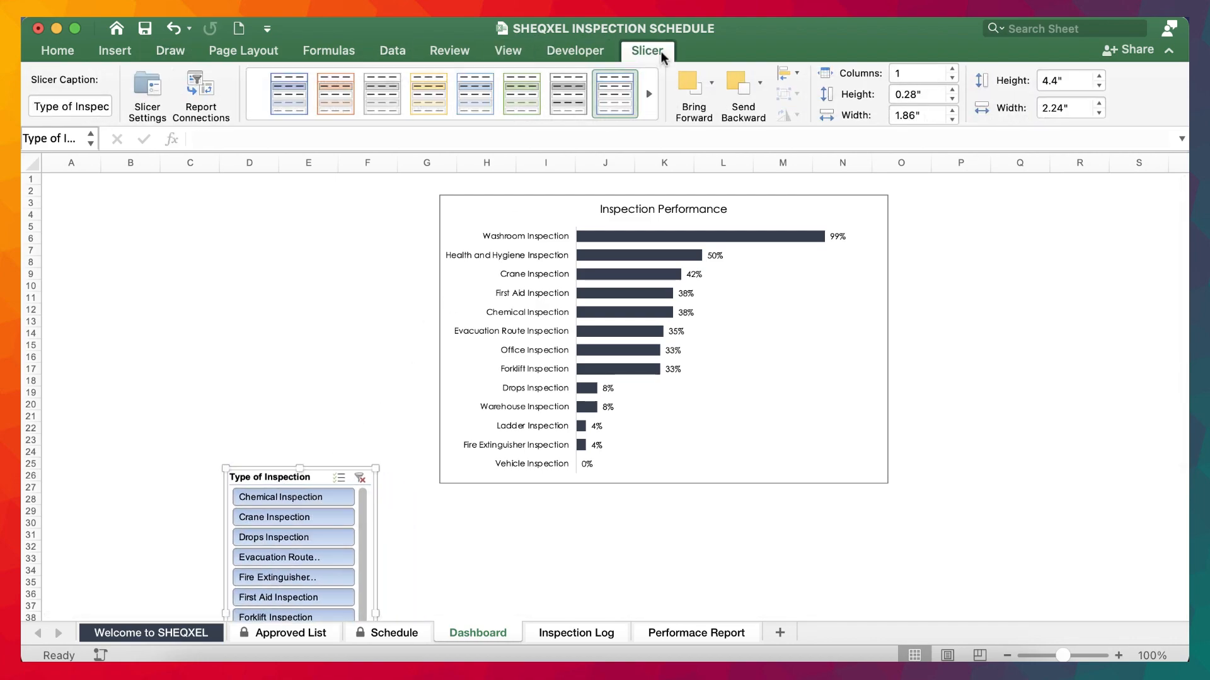
{"action": "left_click", "coordinate": [953, 69]}
{"action": "left_click", "coordinate": [953, 69]}
{"action": "left_click", "coordinate": [952, 69]}
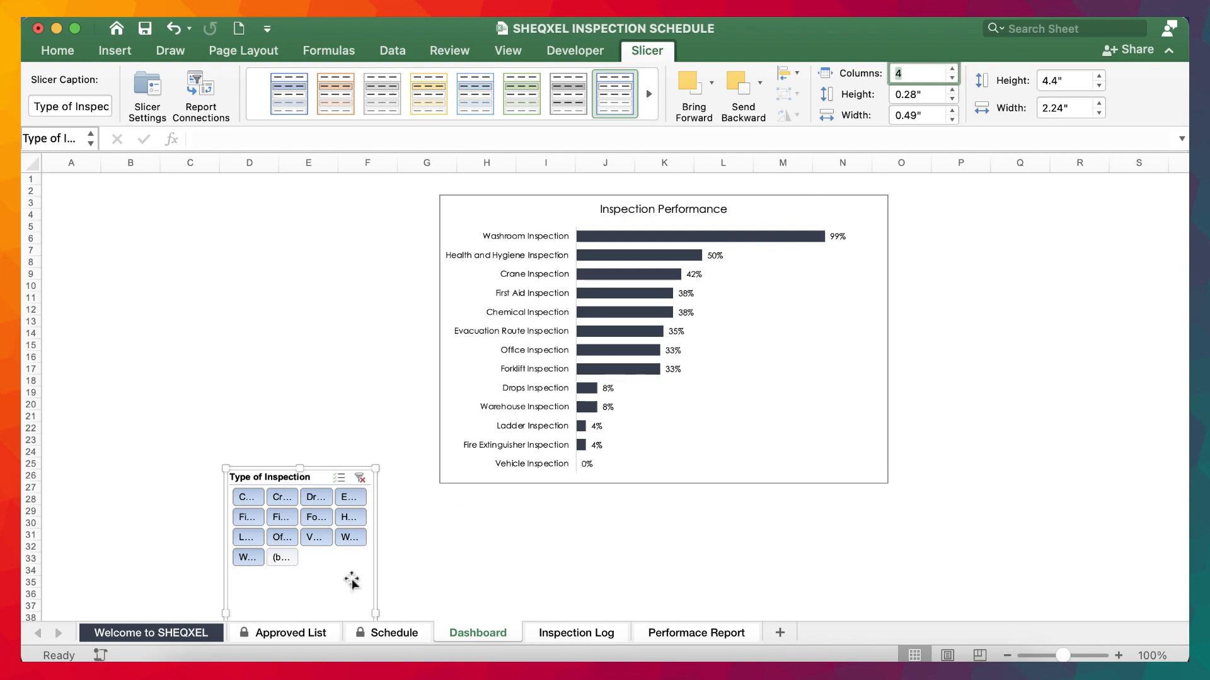
{"action": "scroll", "coordinate": [380, 559], "scroll_direction": "down", "scroll_amount": 5}
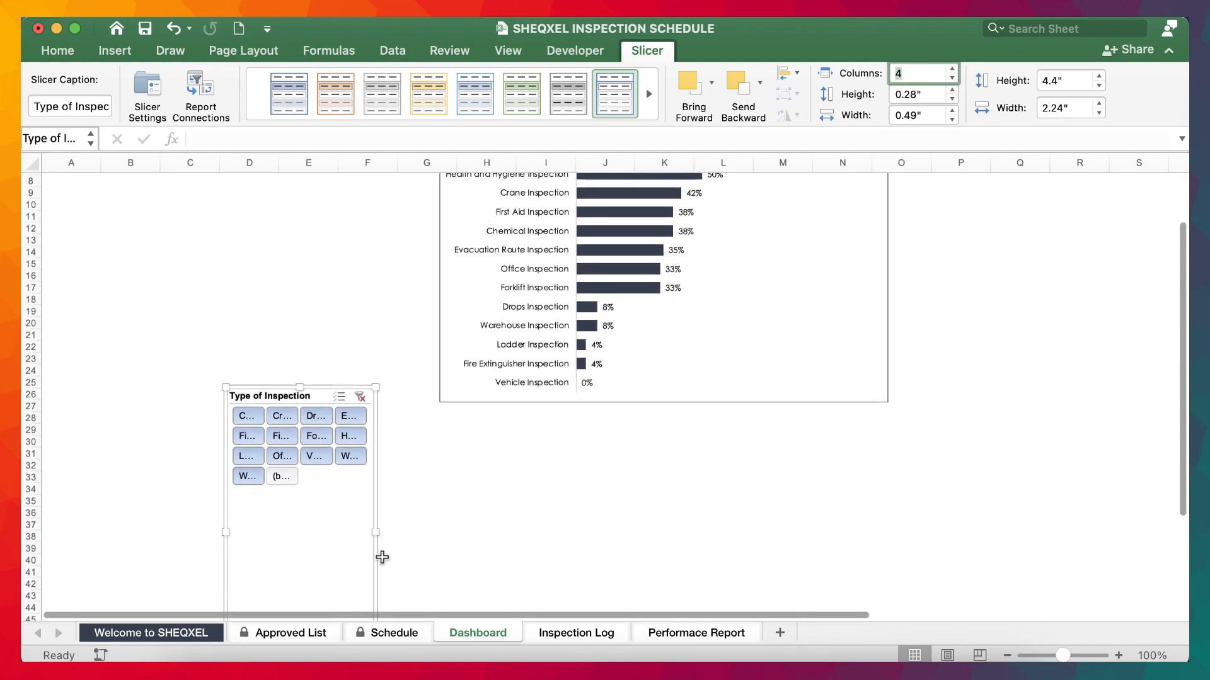
{"action": "left_click_drag", "start_coordinate": [299, 583], "coordinate": [353, 431]}
{"action": "left_click_drag", "start_coordinate": [376, 361], "coordinate": [844, 389]}
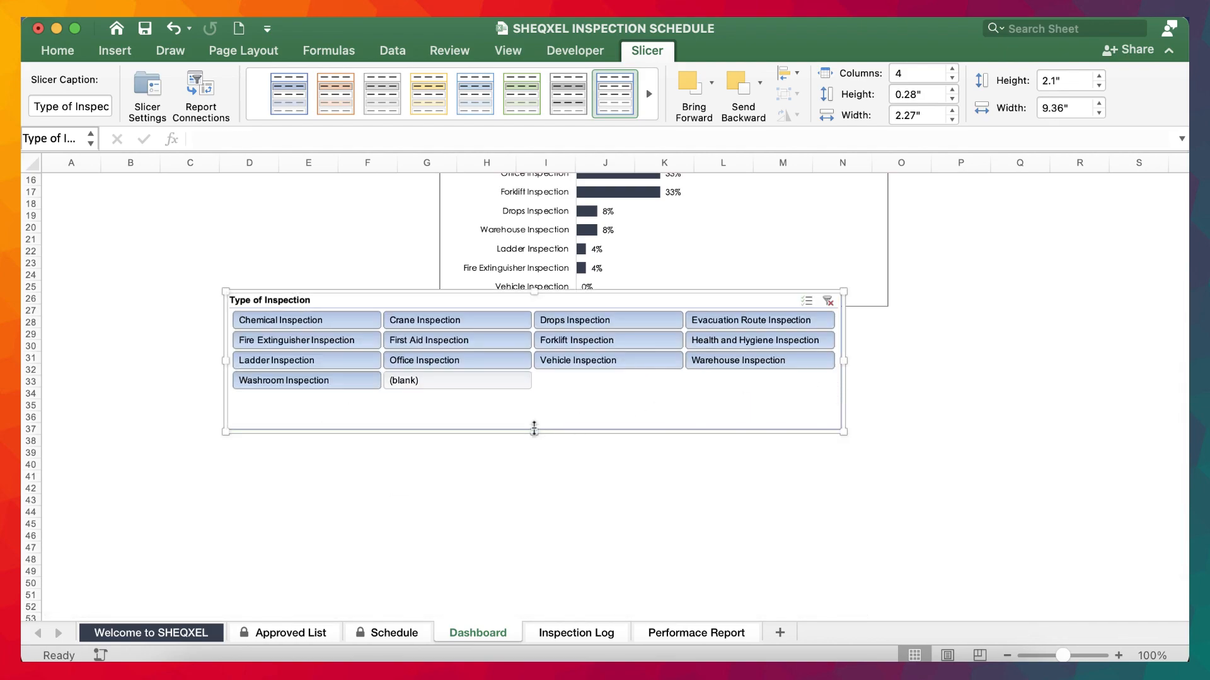
Set the slicer to 5 columns with 0.5" high buttons and move it beneath the Inspection Performance chart.
{"action": "left_click_drag", "start_coordinate": [534, 430], "coordinate": [495, 471]}
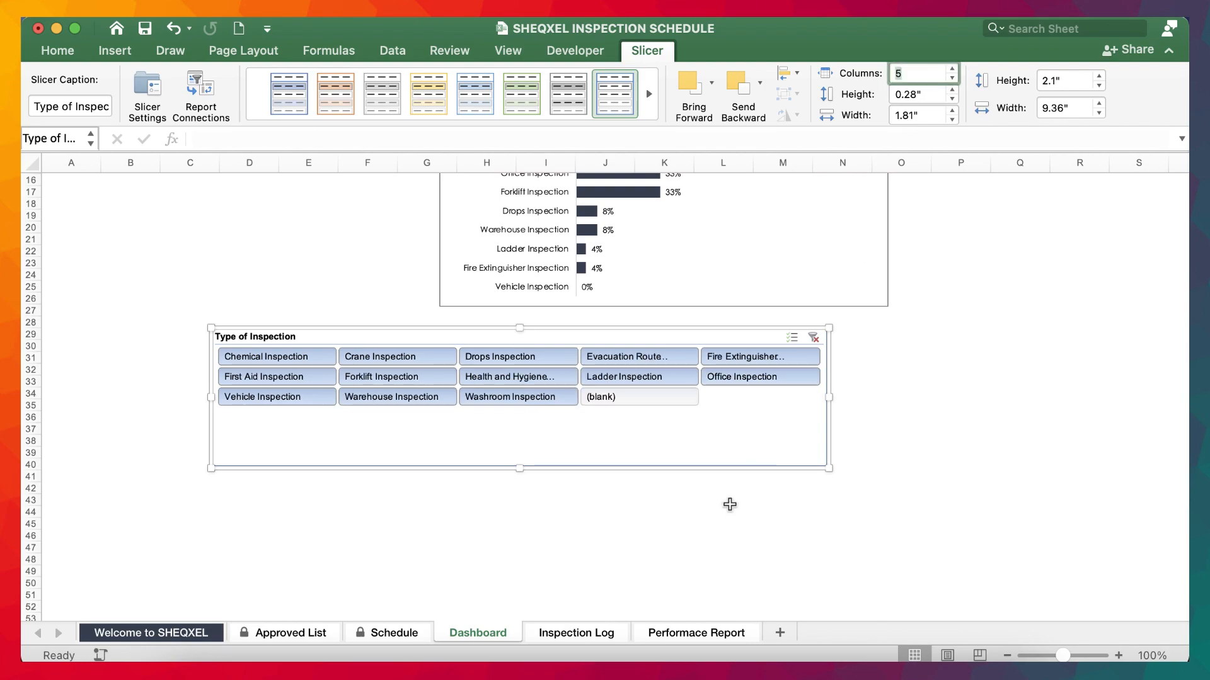
{"action": "left_click", "coordinate": [953, 91]}
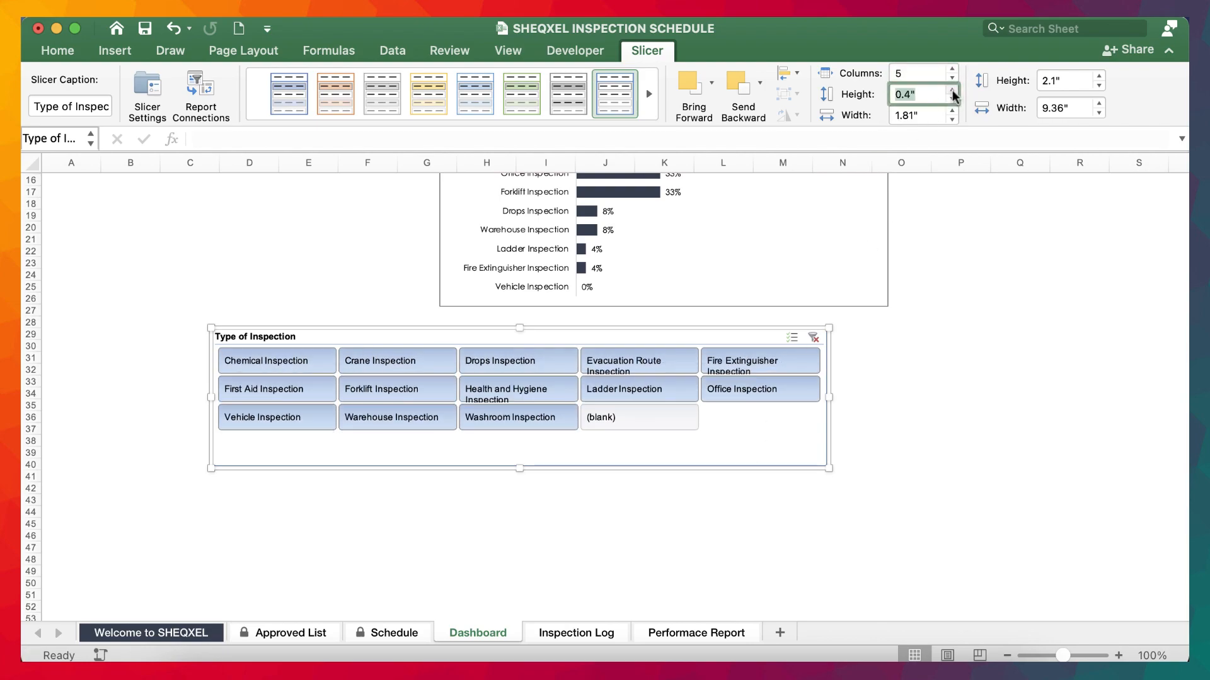
{"action": "left_click", "coordinate": [952, 91]}
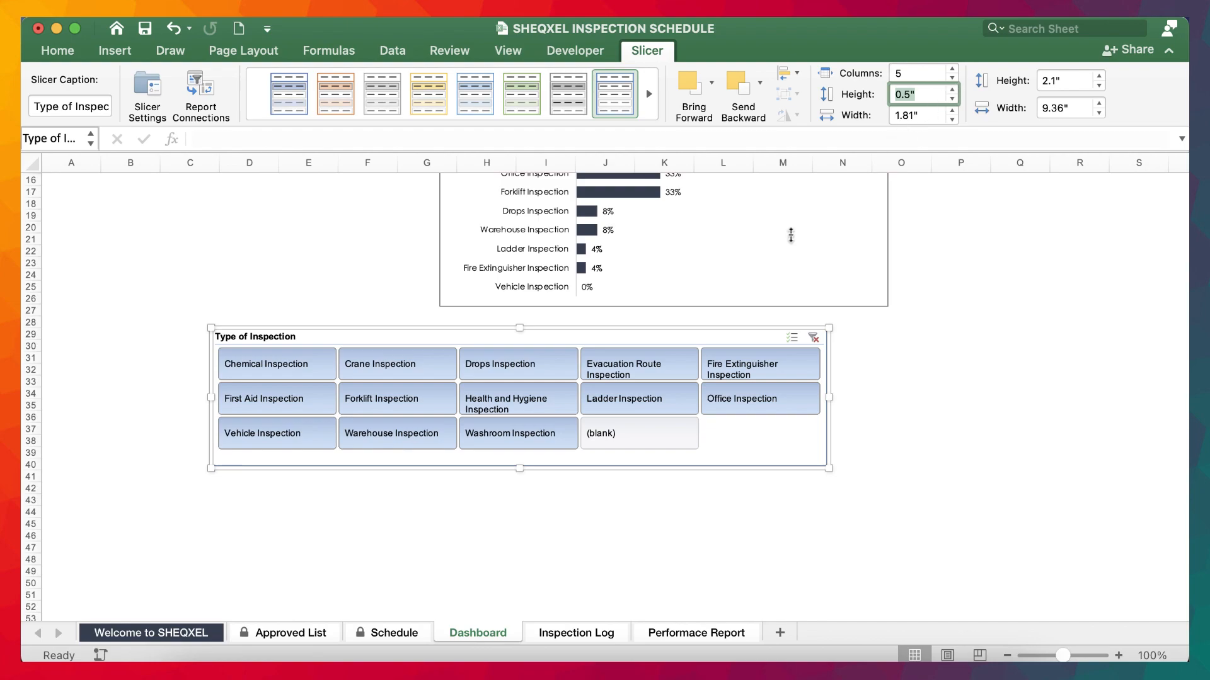
{"action": "left_click", "coordinate": [944, 523]}
{"action": "scroll", "coordinate": [945, 522], "scroll_direction": "up", "scroll_amount": 5}
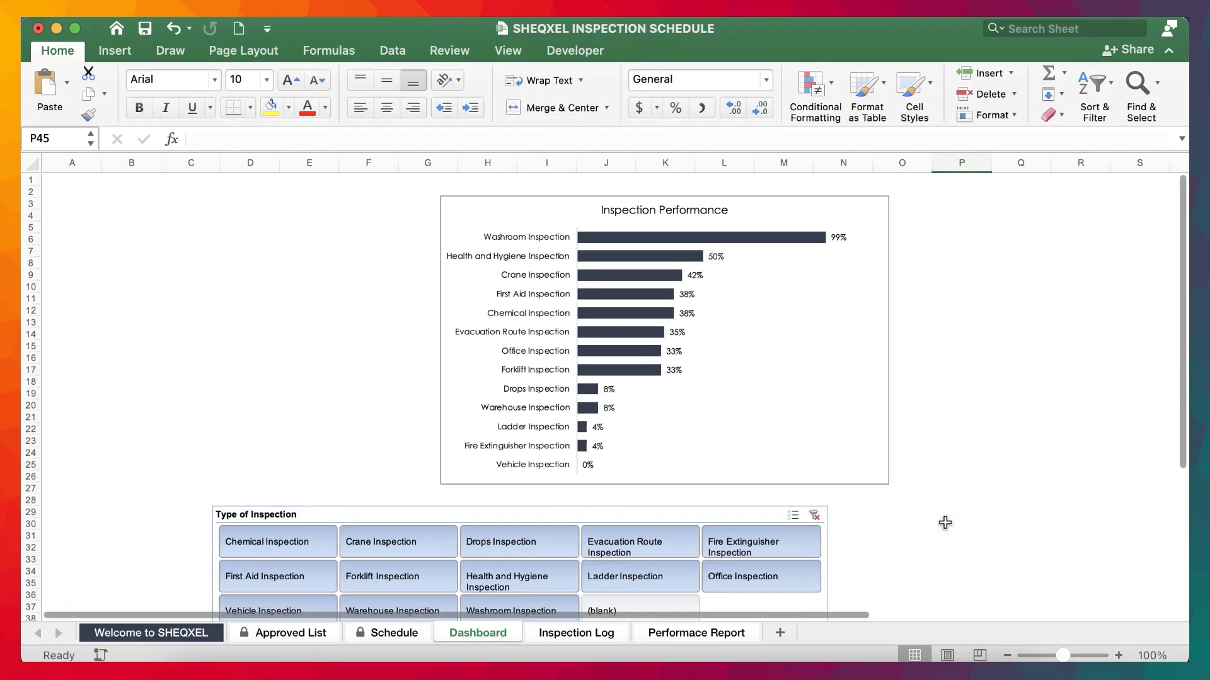
{"action": "left_click_drag", "start_coordinate": [599, 513], "coordinate": [652, 505]}
Examine the Grand Total and the individual Average of % Completion values in the Performace Report pivot table.
{"action": "left_click", "coordinate": [690, 635]}
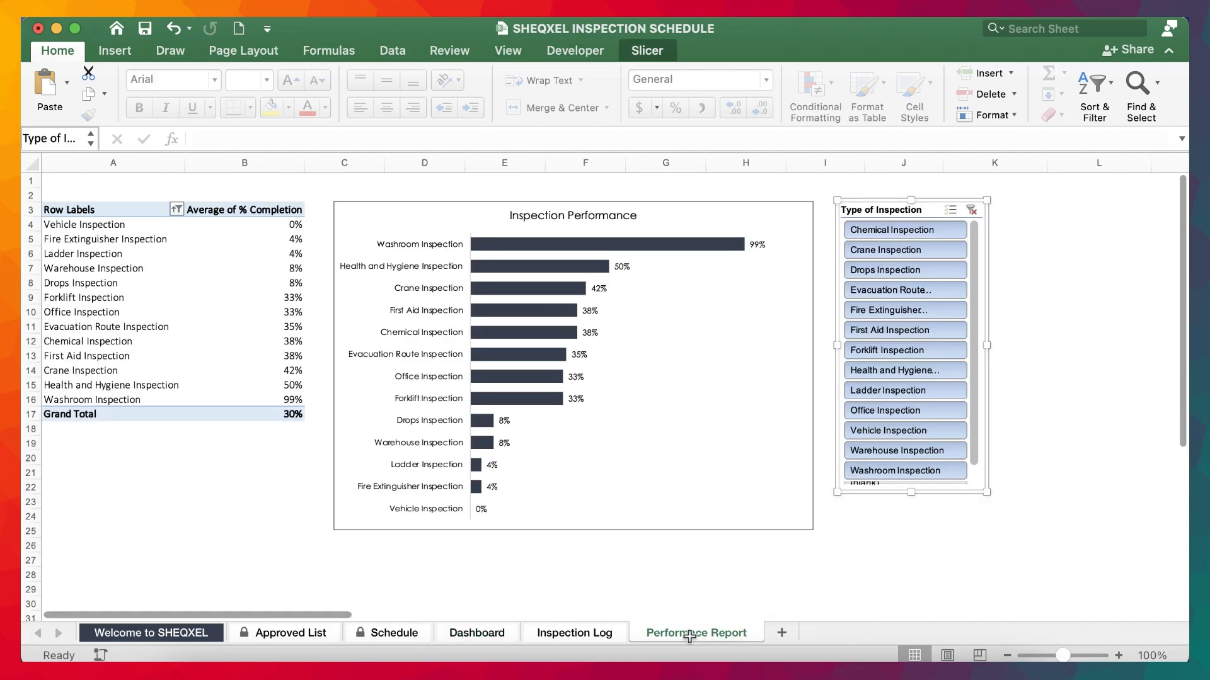
{"action": "left_click", "coordinate": [885, 559]}
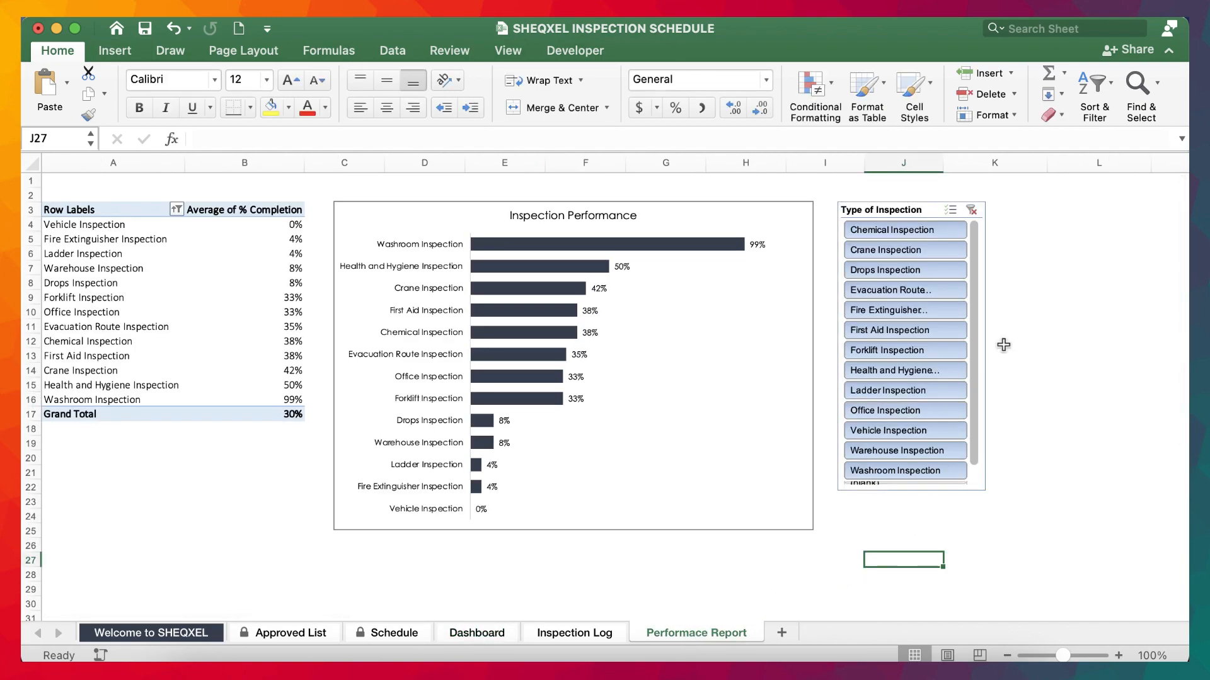
{"action": "left_click", "coordinate": [295, 413]}
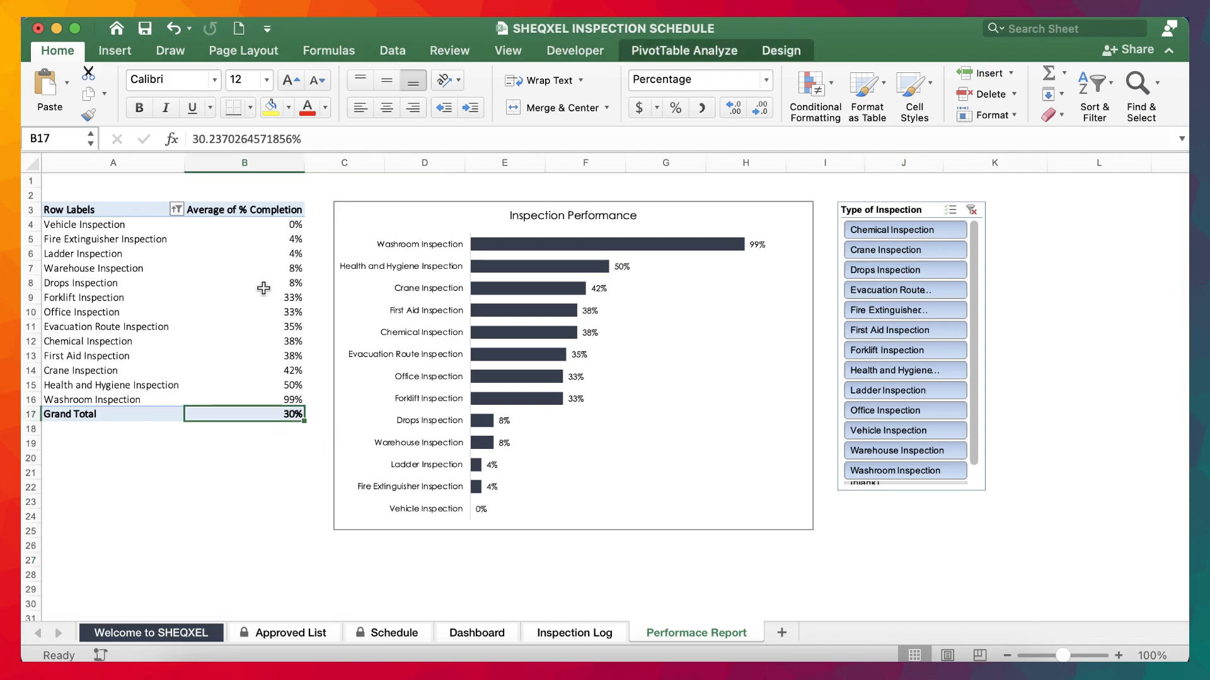
{"action": "left_click_drag", "start_coordinate": [286, 227], "coordinate": [287, 392]}
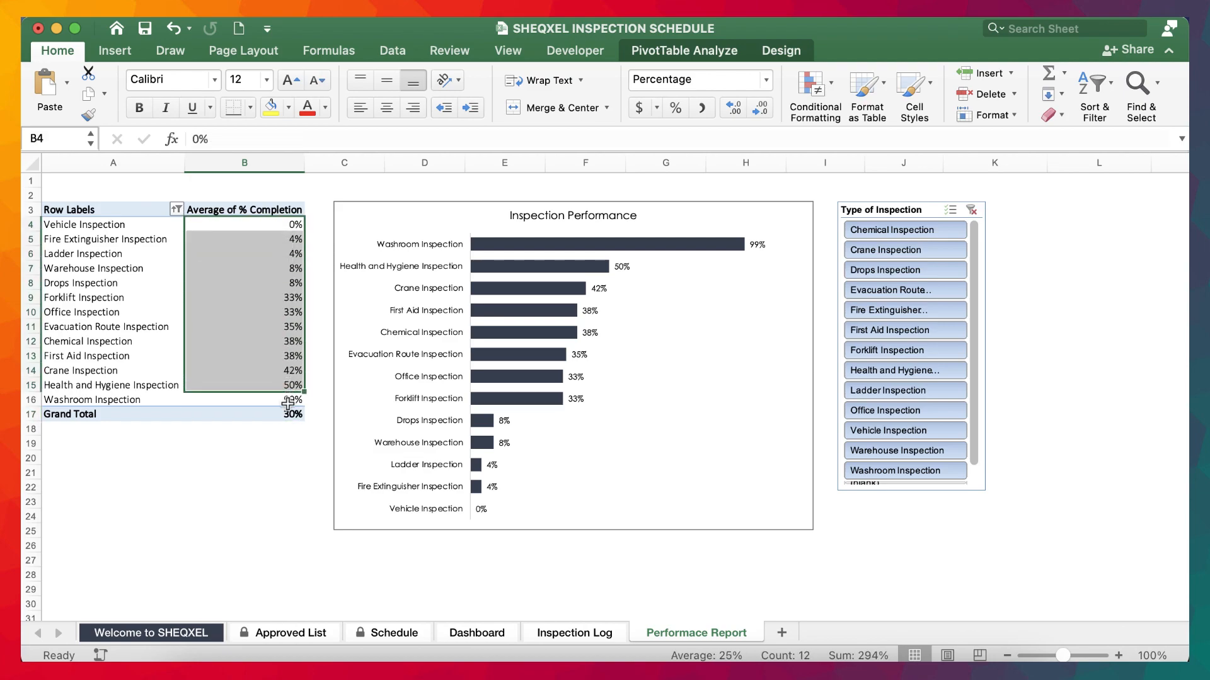
{"action": "left_click", "coordinate": [289, 462]}
{"action": "left_click", "coordinate": [288, 412]}
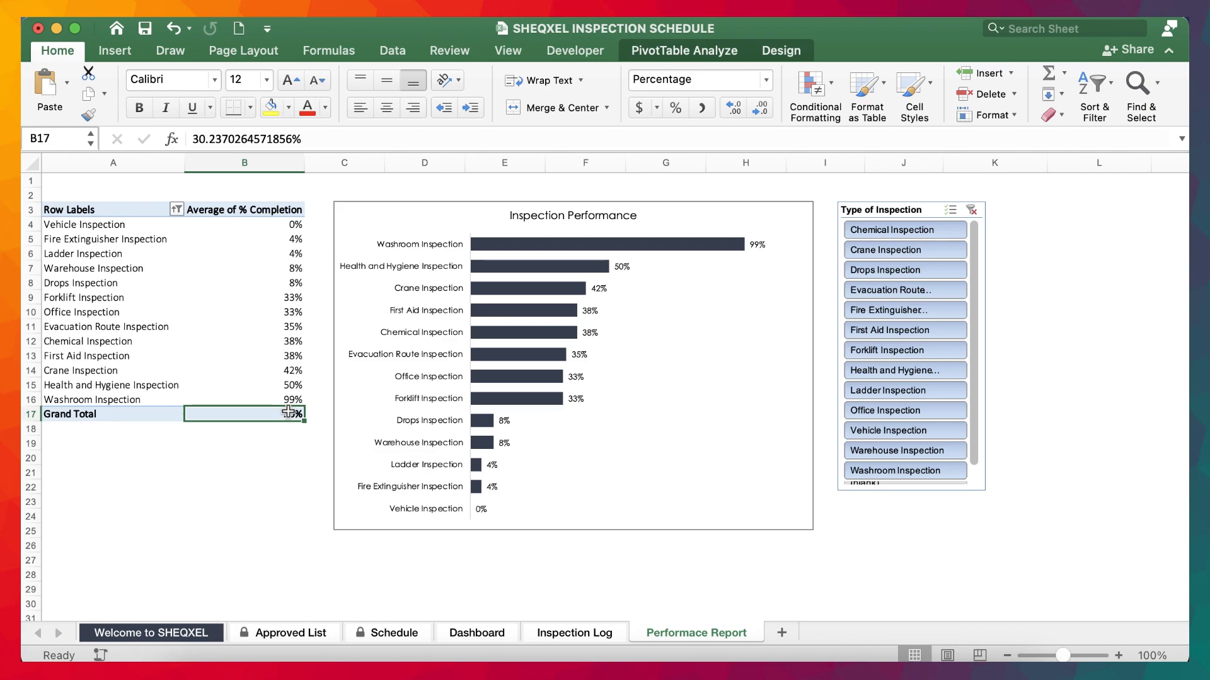
{"action": "left_click", "coordinate": [292, 458]}
{"action": "left_click", "coordinate": [291, 414]}
{"action": "scroll", "coordinate": [294, 444], "scroll_direction": "right", "scroll_amount": 5}
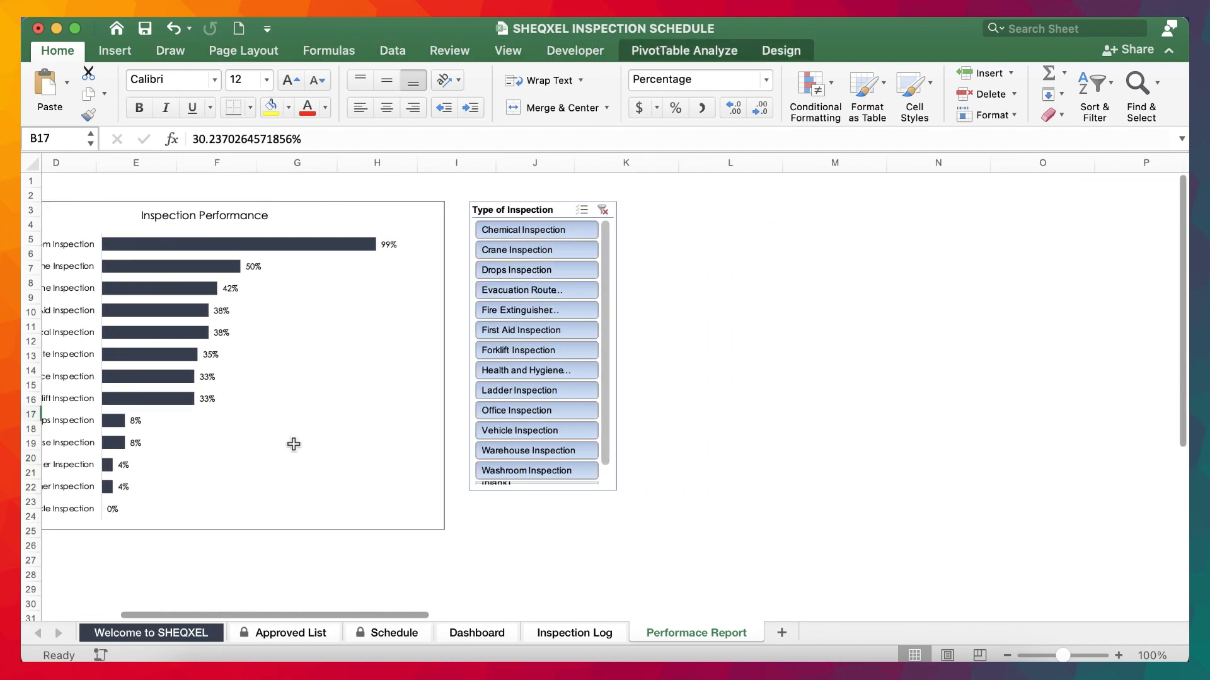
{"action": "scroll", "coordinate": [294, 444], "scroll_direction": "left", "scroll_amount": 5}
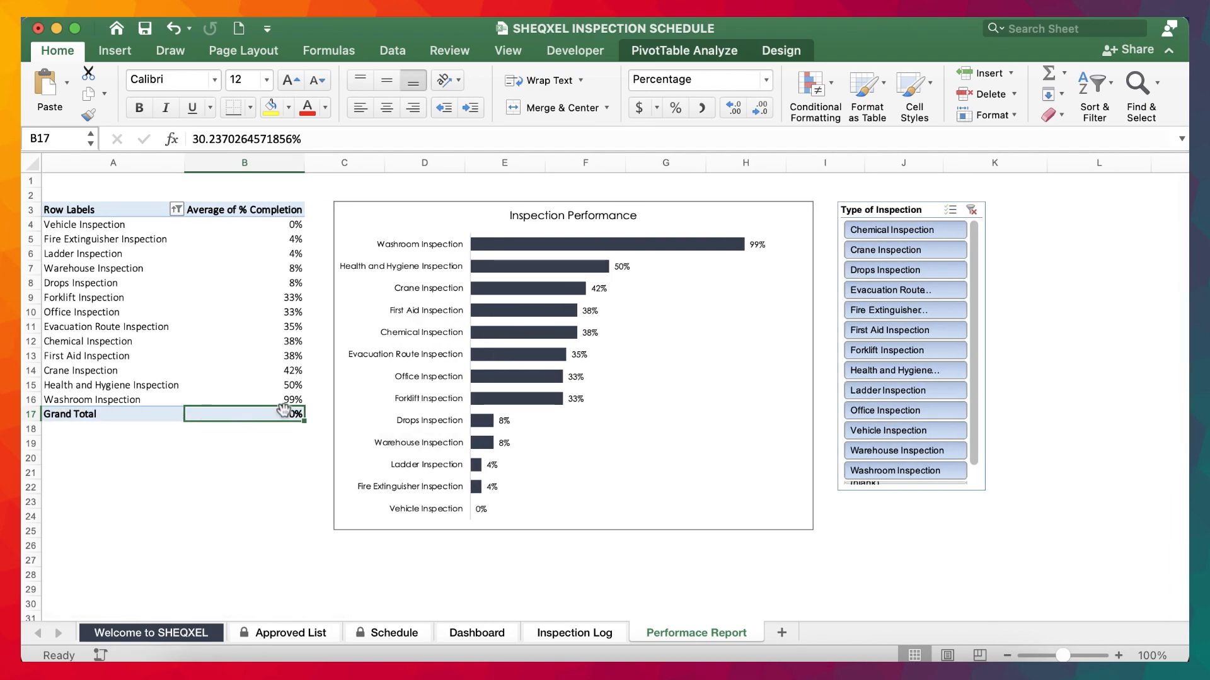
{"action": "left_click", "coordinate": [1034, 208]}
{"action": "type", "text": "="}
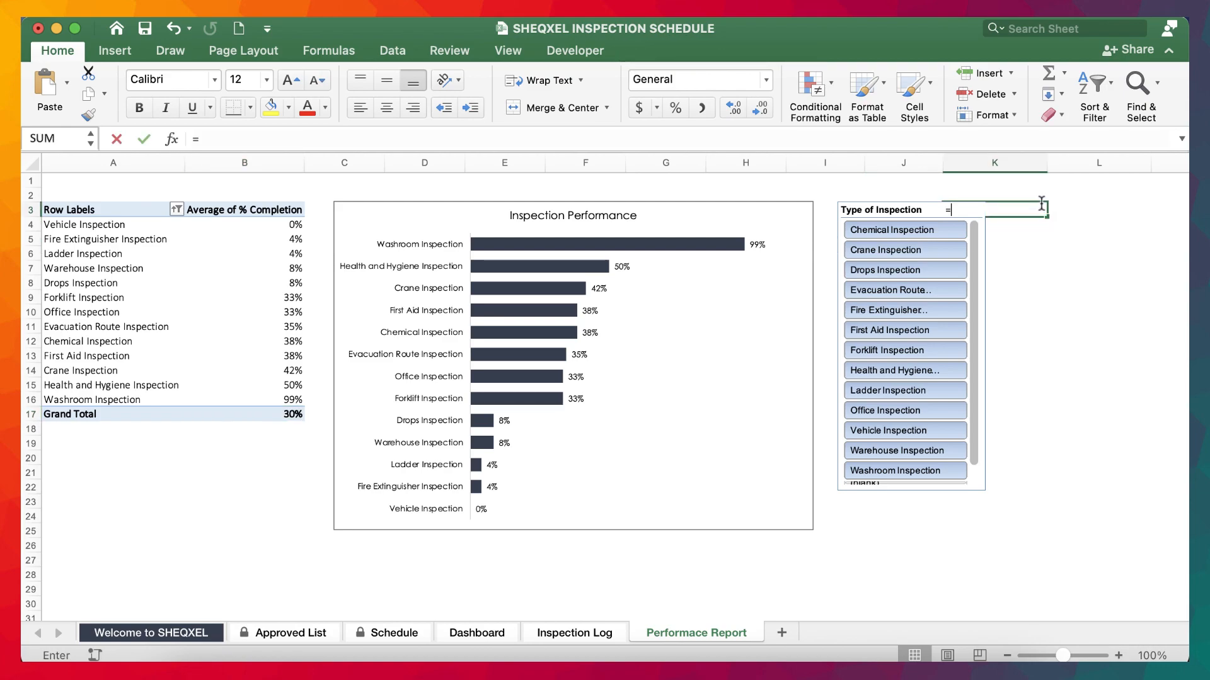
{"action": "left_click", "coordinate": [272, 414]}
{"action": "key", "text": "Return"}
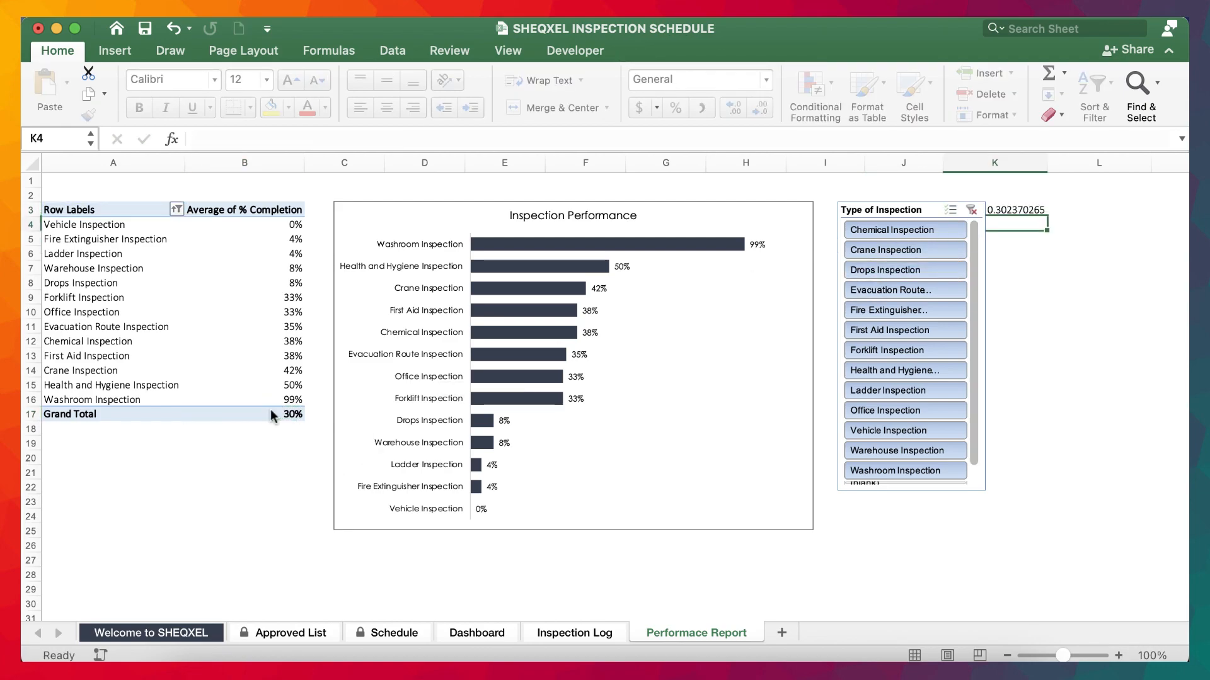
{"action": "left_click", "coordinate": [1021, 209]}
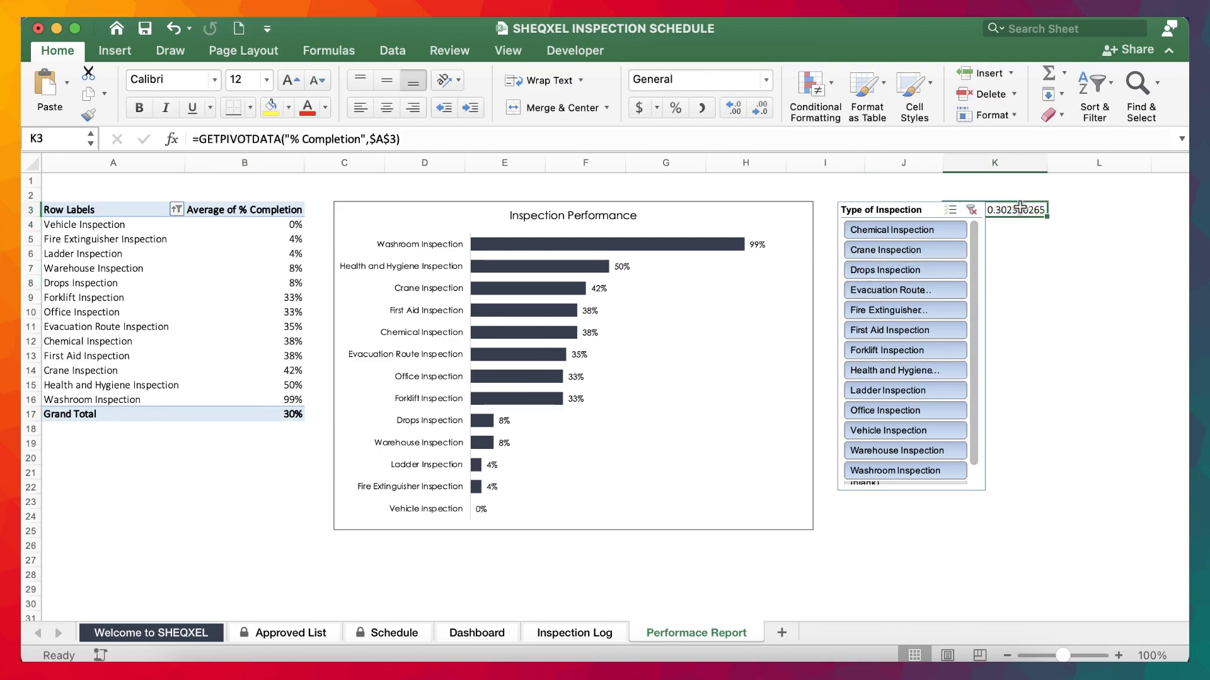
{"action": "key", "text": "super+z"}
Enter the label "Grand Total" in cell L3 of the Performace Report sheet.
{"action": "scroll", "coordinate": [662, 351], "scroll_direction": "right", "scroll_amount": 3}
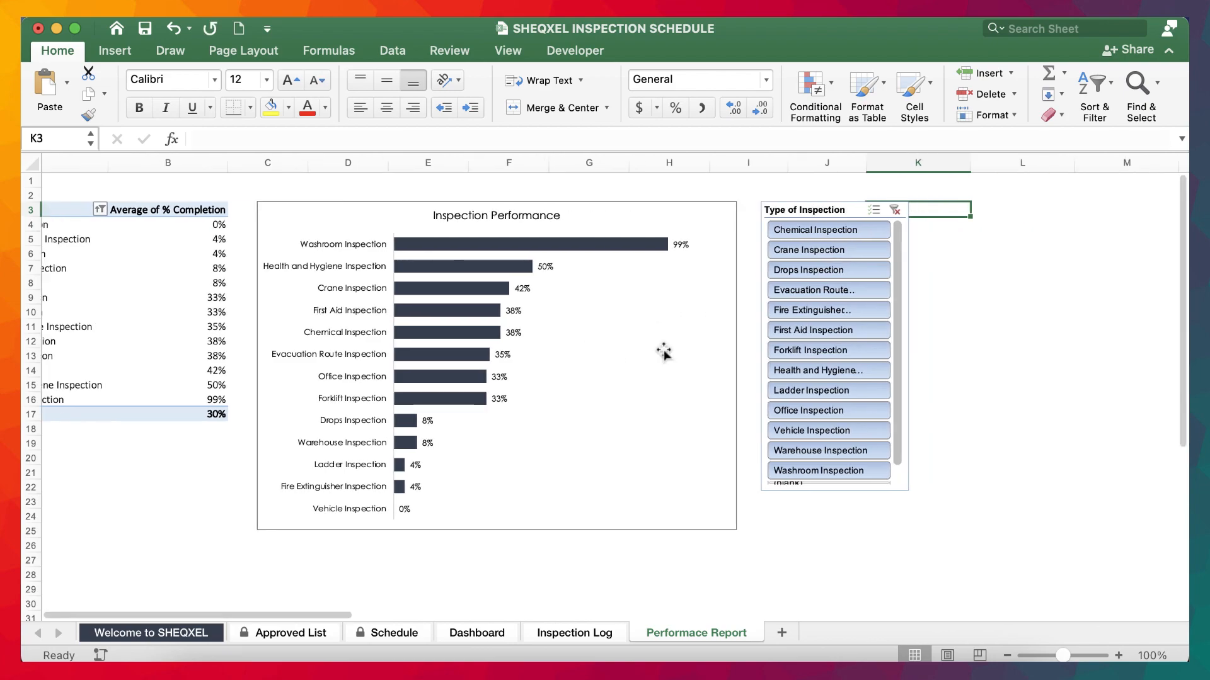
{"action": "left_click", "coordinate": [944, 218]}
{"action": "left_click", "coordinate": [952, 207]}
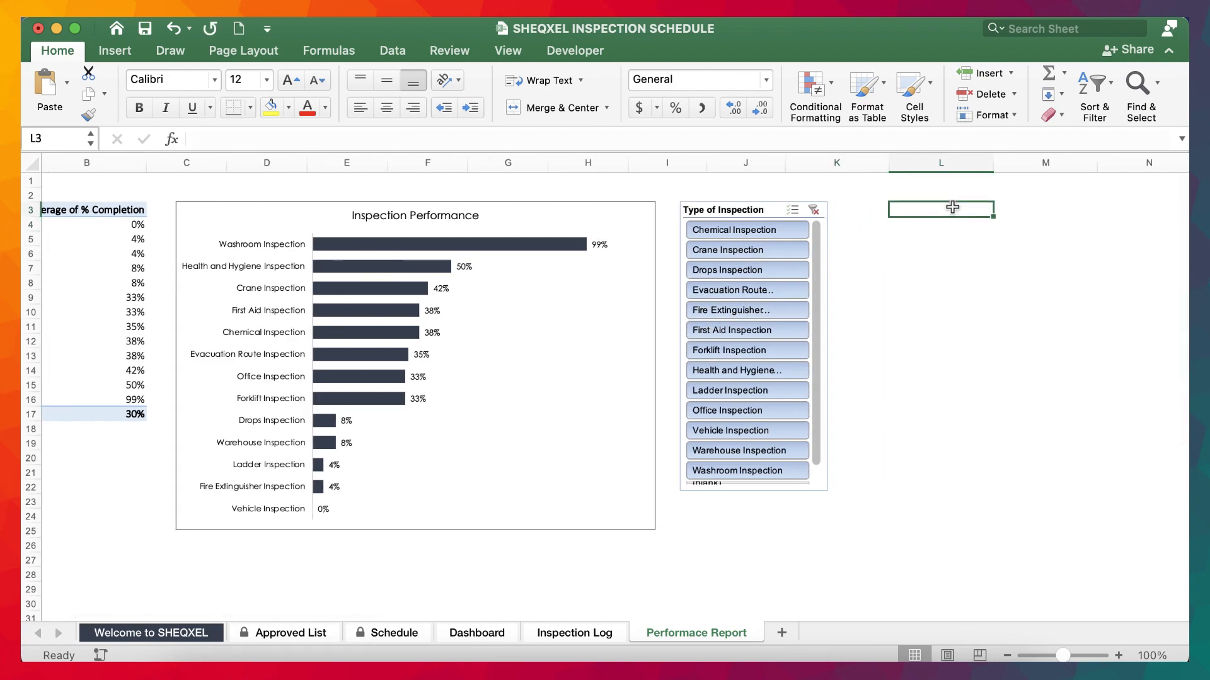
{"action": "type", "text": "Grand Total"}
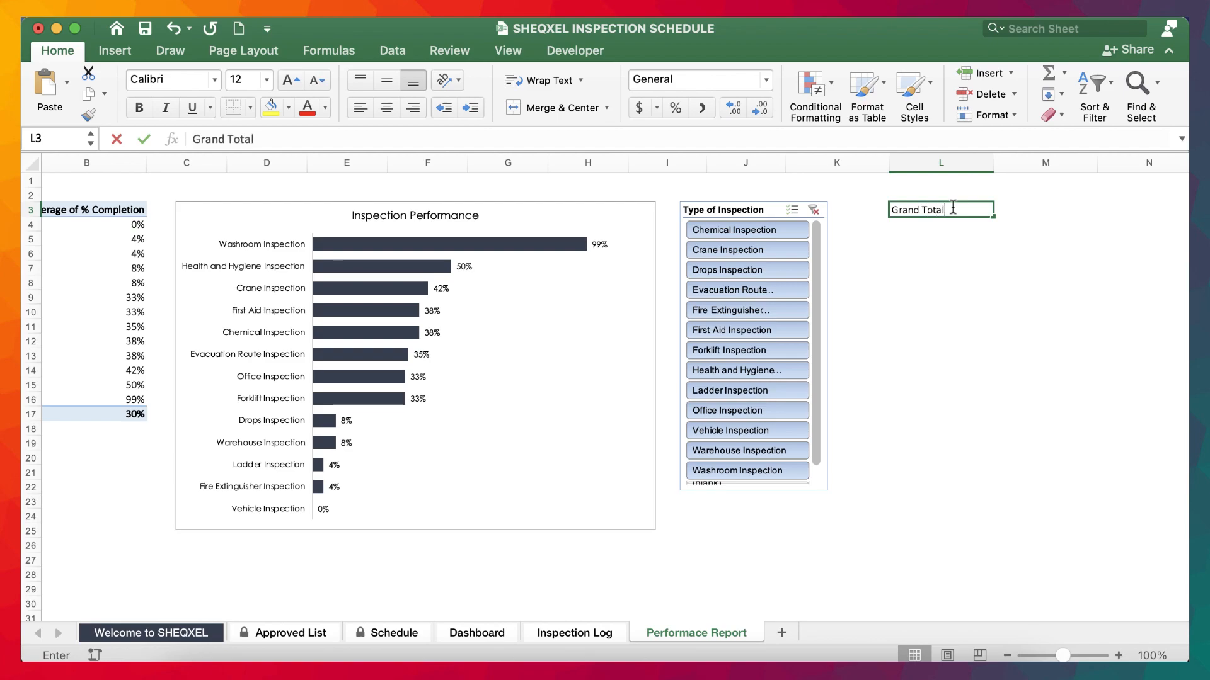
{"action": "key", "text": "Tab"}
Enter =VLOOKUP(L3,A3:B27,2,0) in cell M3 to look up the pivot table's grand total.
{"action": "type", "text": "=VLOO"}
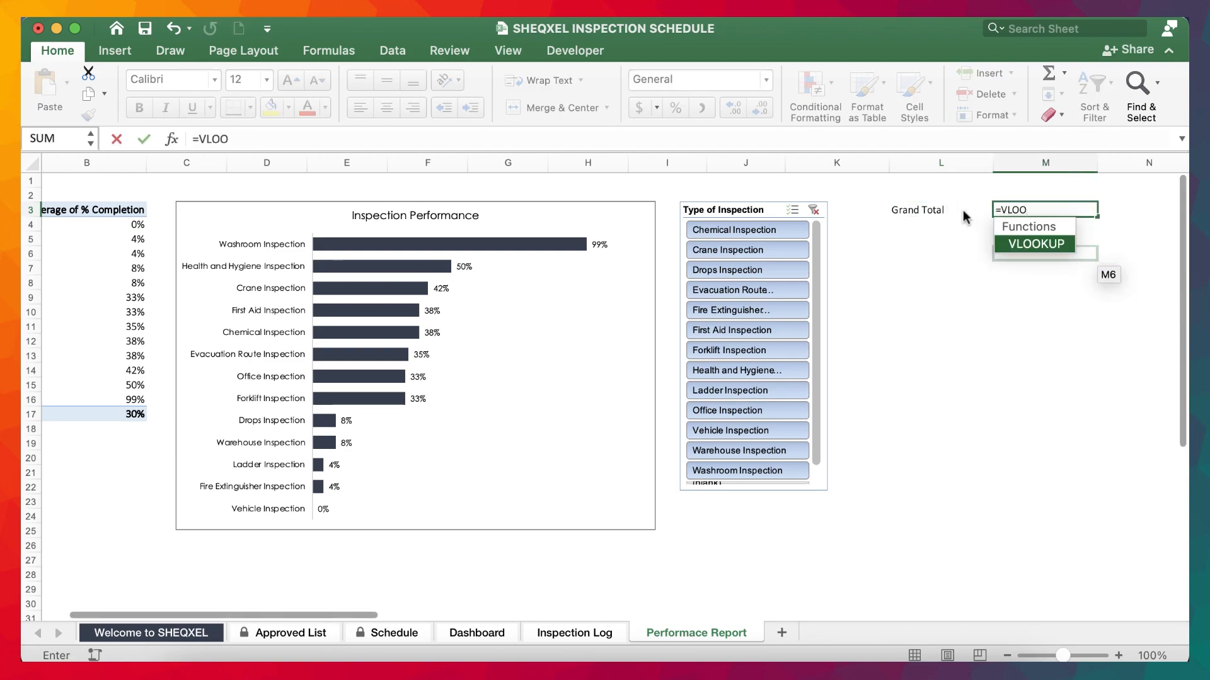
{"action": "double_click", "coordinate": [1052, 250]}
{"action": "left_click", "coordinate": [914, 210]}
{"action": "type", "text": ","}
{"action": "scroll", "coordinate": [850, 396], "scroll_direction": "left", "scroll_amount": 5}
{"action": "left_click_drag", "start_coordinate": [175, 210], "coordinate": [296, 567]}
{"action": "left_click", "coordinate": [311, 137]}
{"action": "type", "text": ","}
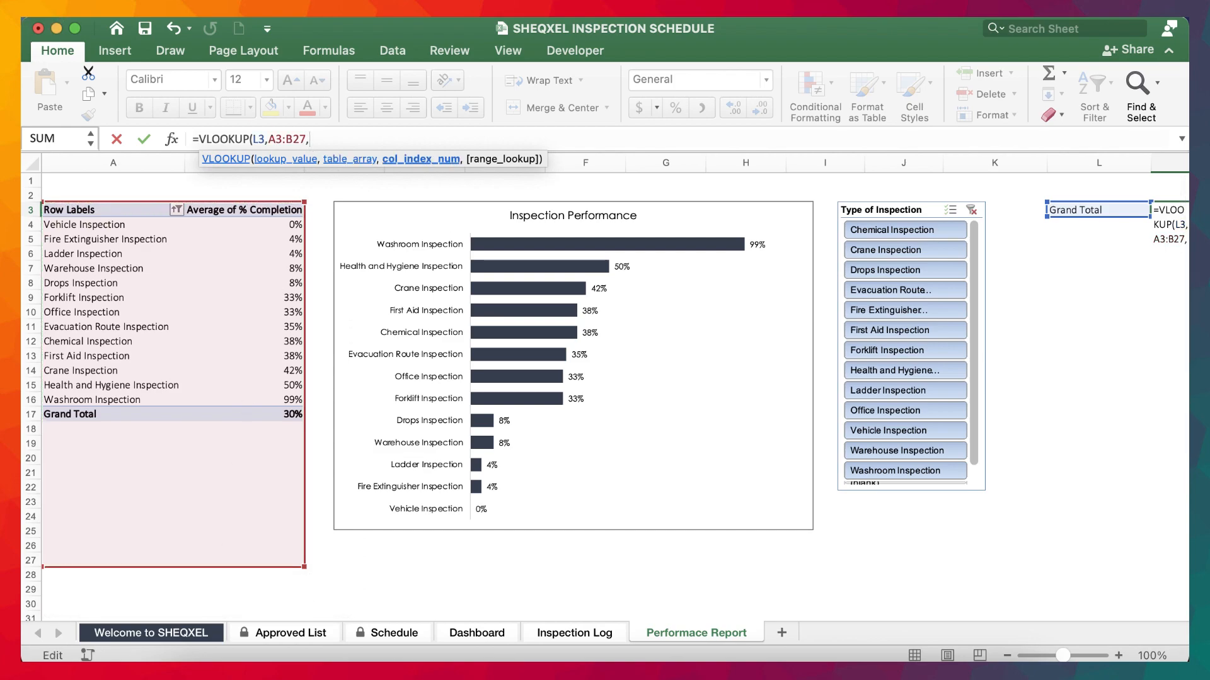
{"action": "left_click", "coordinate": [96, 407]}
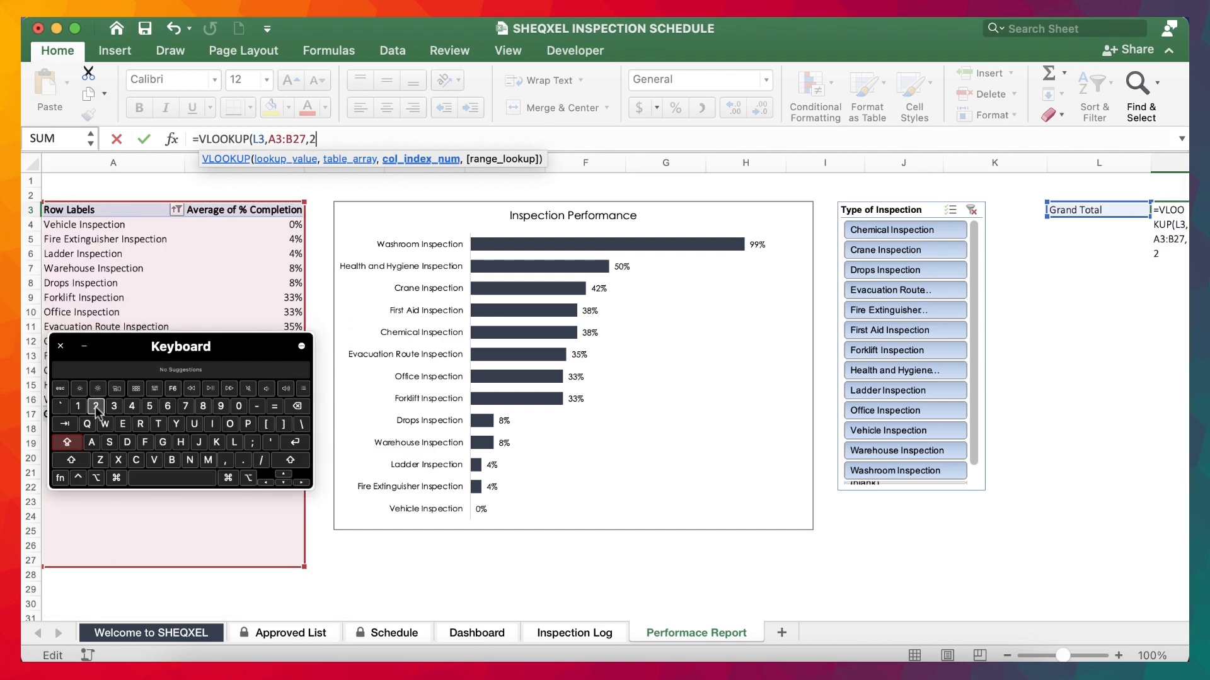
{"action": "type", "text": ",0)"}
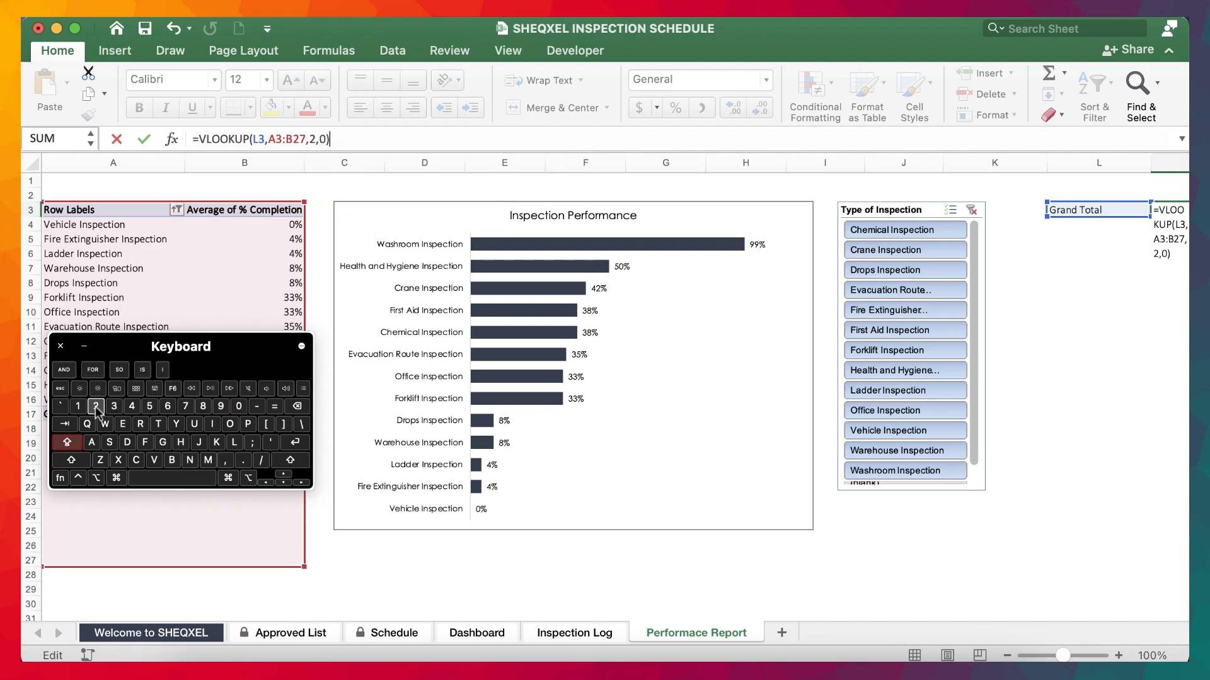
{"action": "key", "text": "Return"}
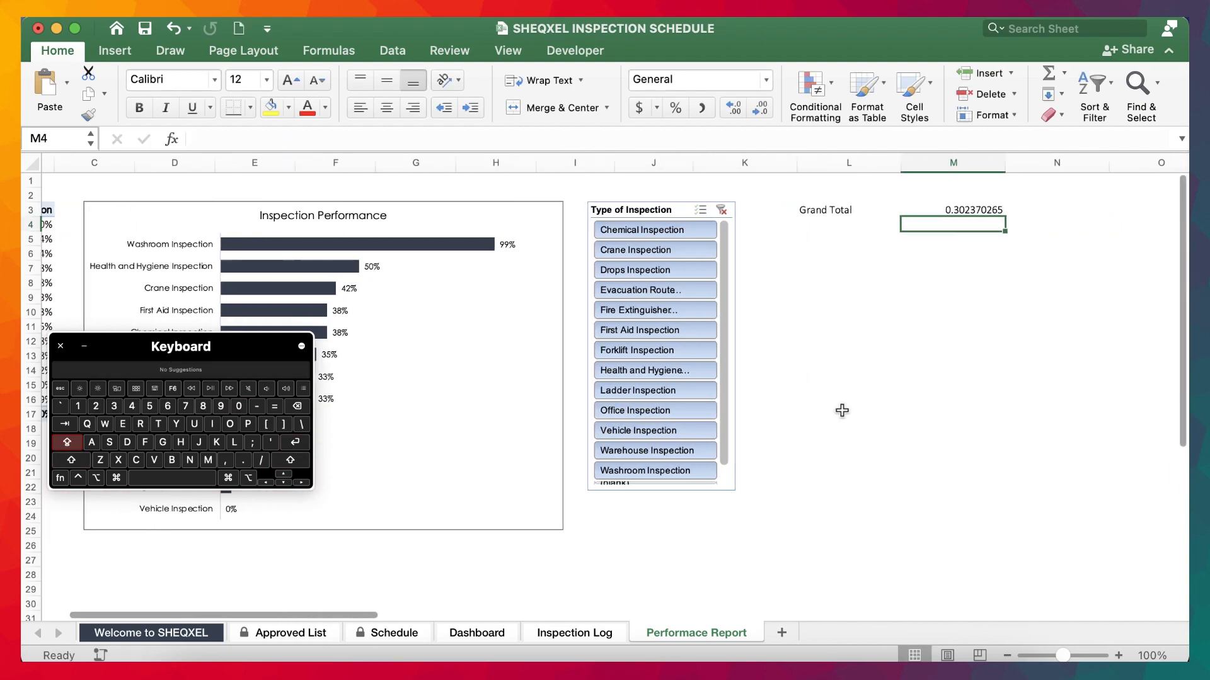
Format the lookup result in cell M3 as a percentage without decimals.
{"action": "left_click", "coordinate": [946, 268]}
{"action": "left_click", "coordinate": [953, 209]}
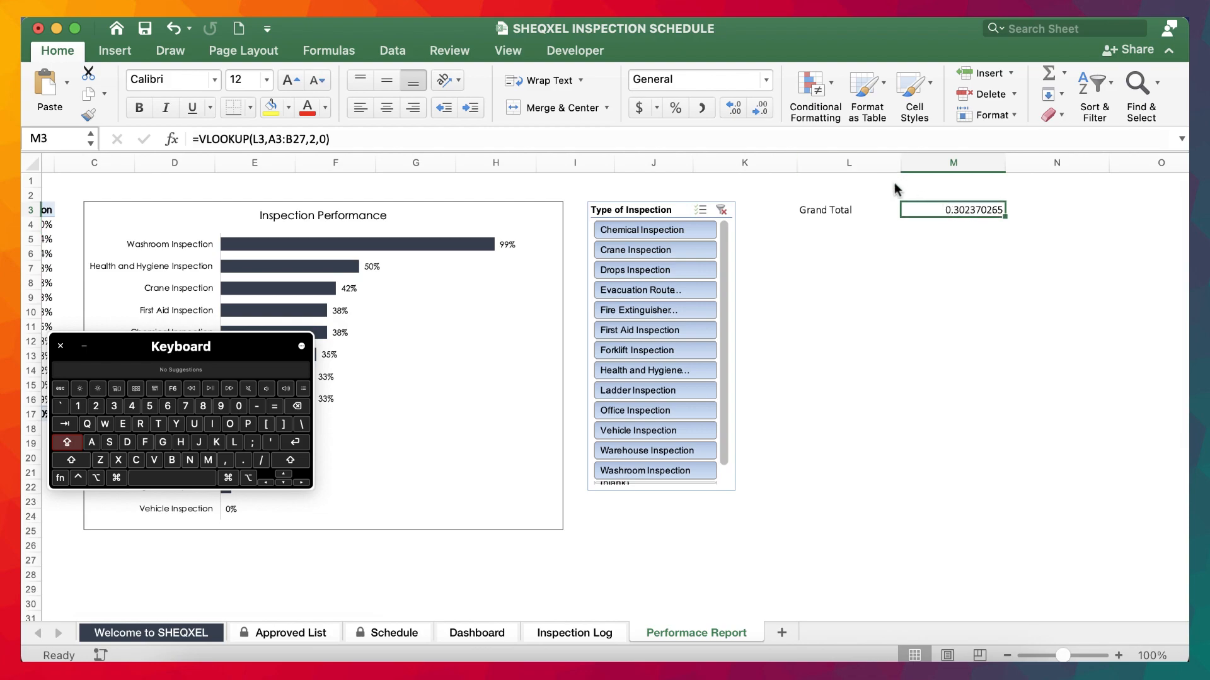
{"action": "left_click", "coordinate": [1049, 355]}
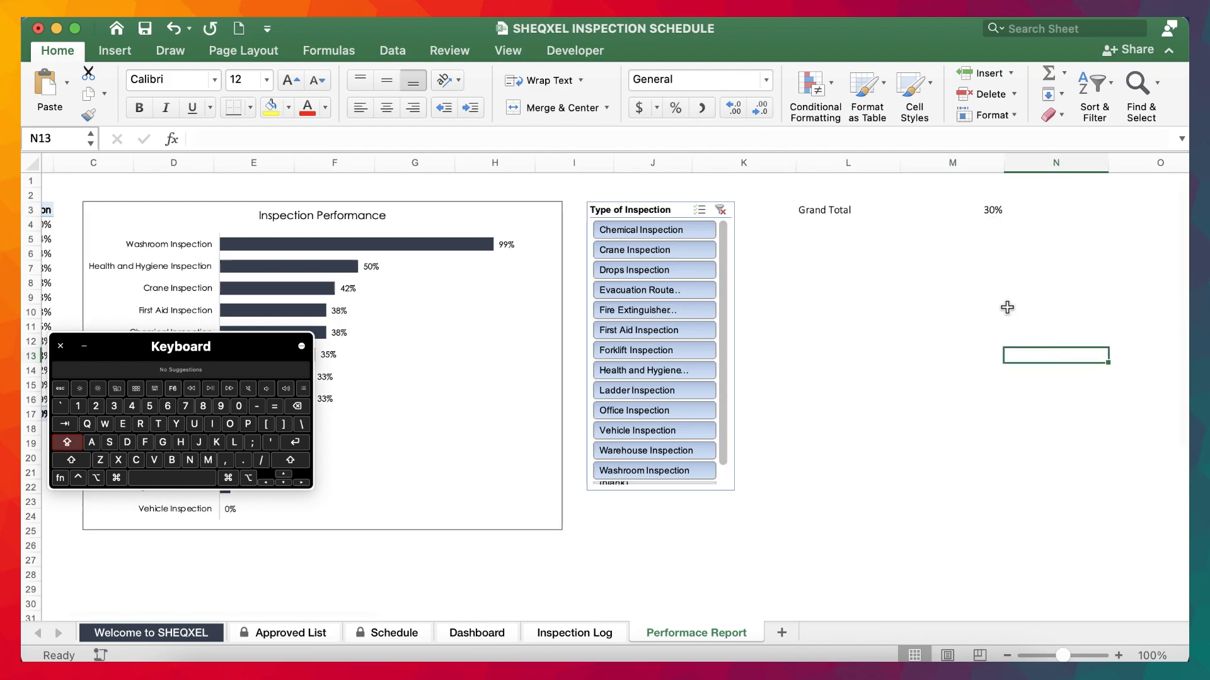
{"action": "scroll", "coordinate": [1006, 306], "scroll_direction": "right", "scroll_amount": 2}
{"action": "left_click", "coordinate": [977, 209]}
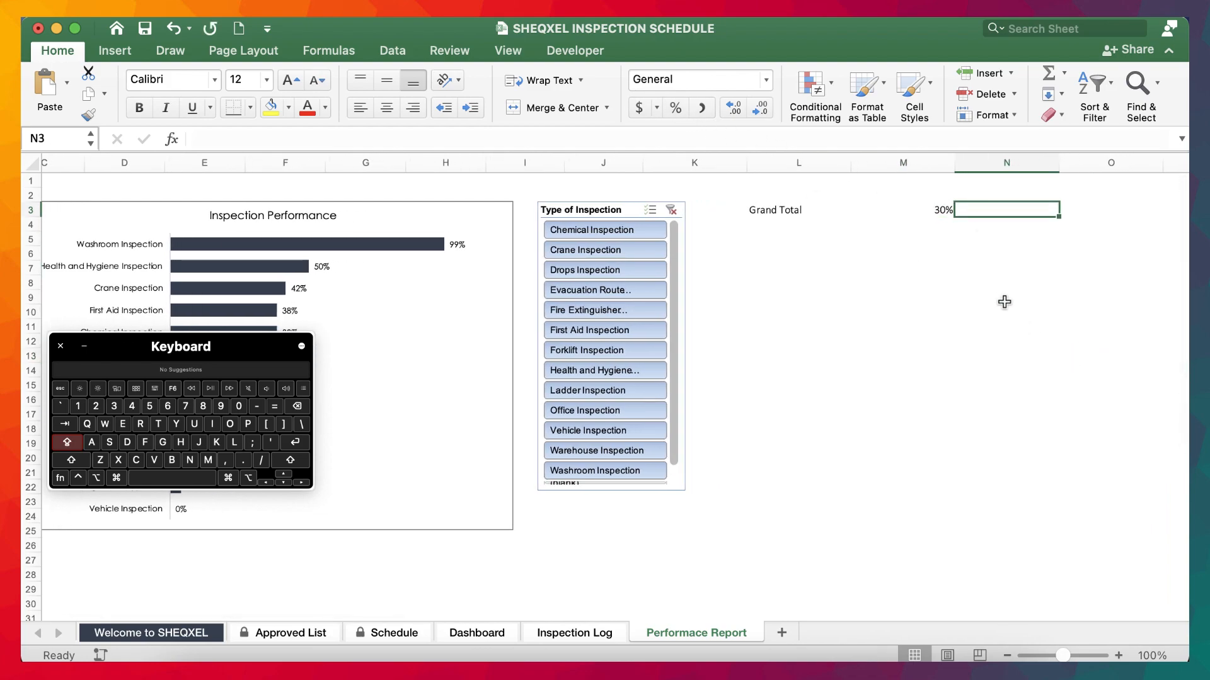
{"action": "type", "text": "=1"}
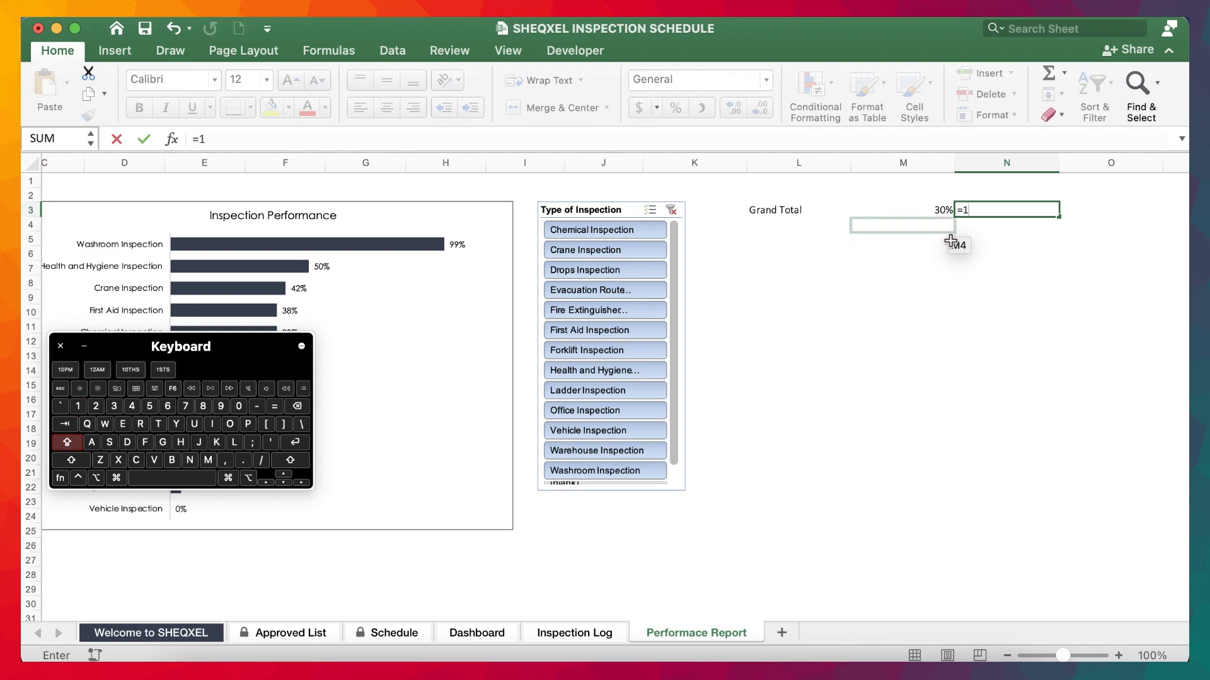
{"action": "left_click", "coordinate": [931, 213]}
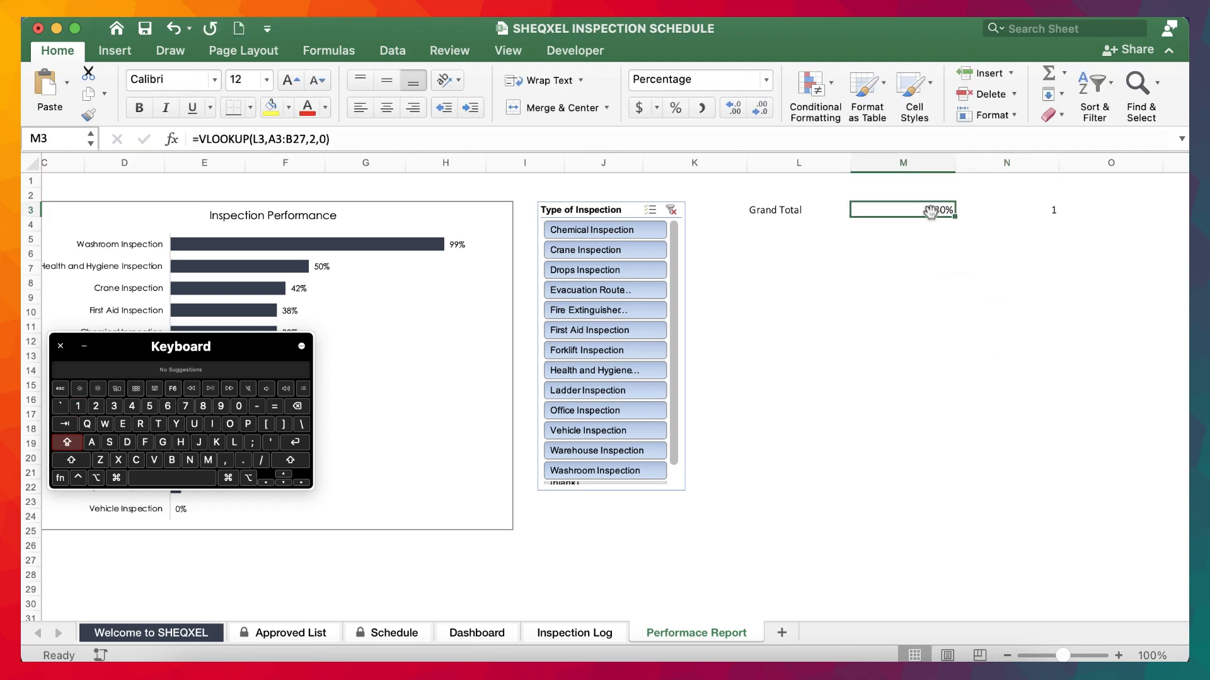
{"action": "key", "text": "Return"}
Enter =1-M3 in cell N3 to calculate the remaining percentage.
{"action": "left_click", "coordinate": [1030, 212]}
{"action": "type", "text": "="}
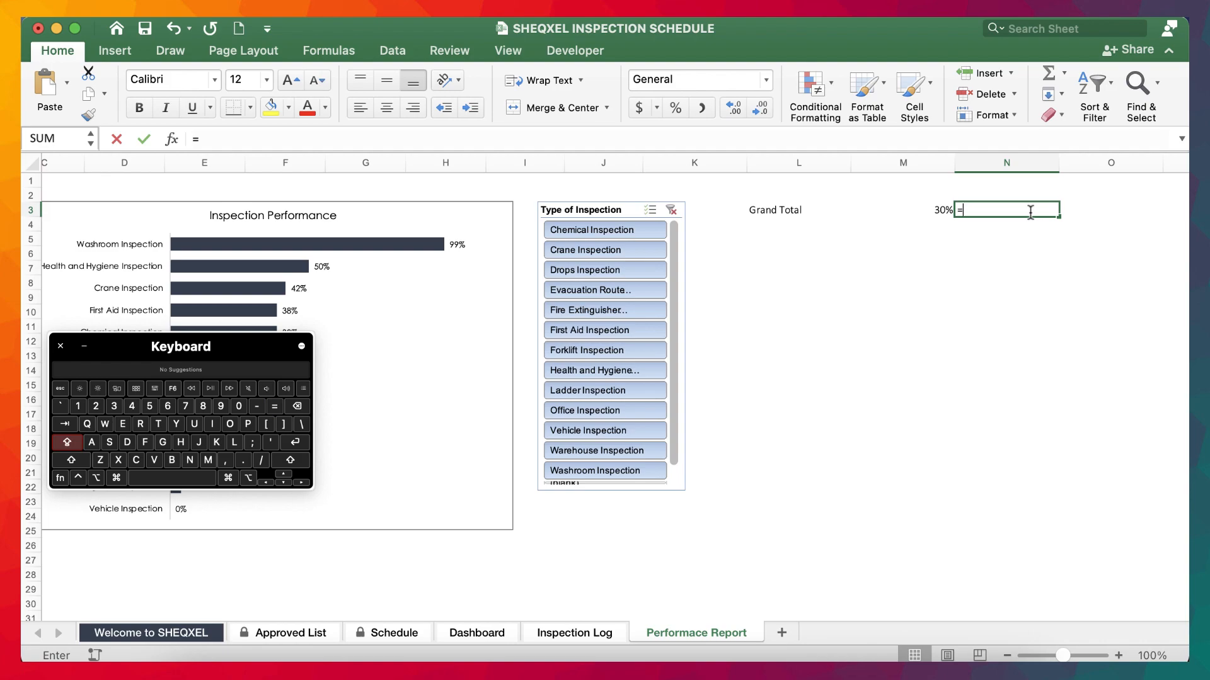
{"action": "type", "text": "1-"}
{"action": "left_click", "coordinate": [932, 211]}
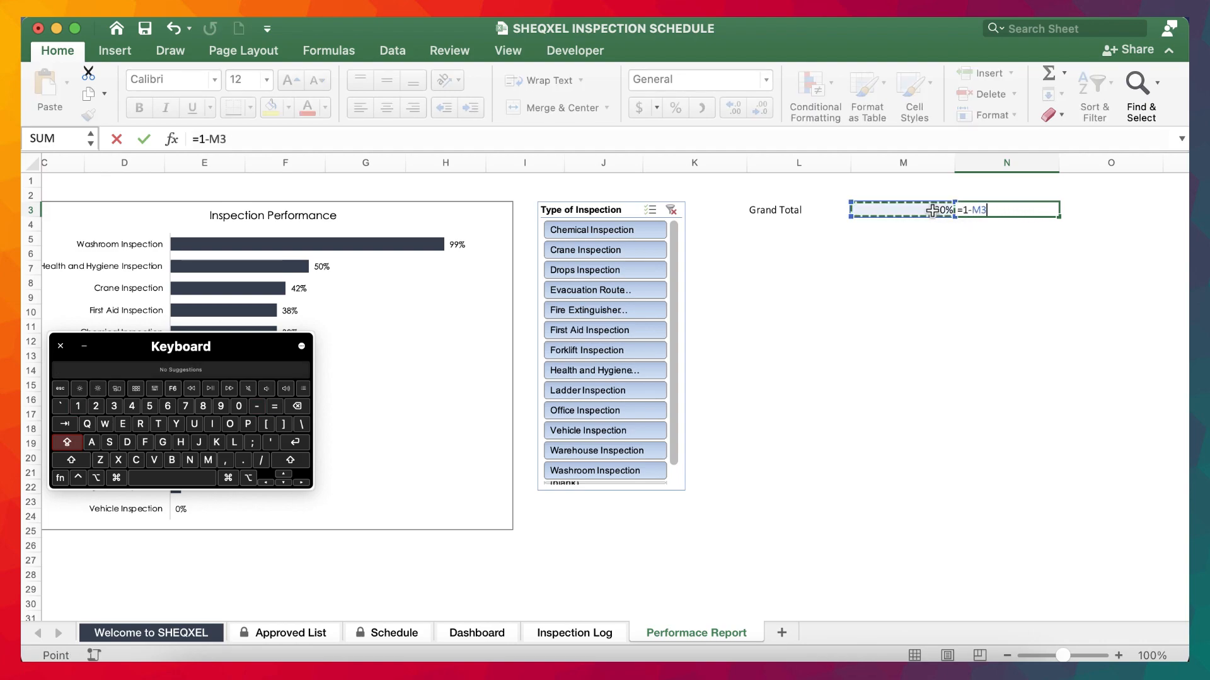
{"action": "key", "text": "Return"}
Insert a doughnut chart from cells M3:N3 and place it below the Grand Total row, beside the slicer.
{"action": "left_click_drag", "start_coordinate": [931, 213], "coordinate": [1051, 218]}
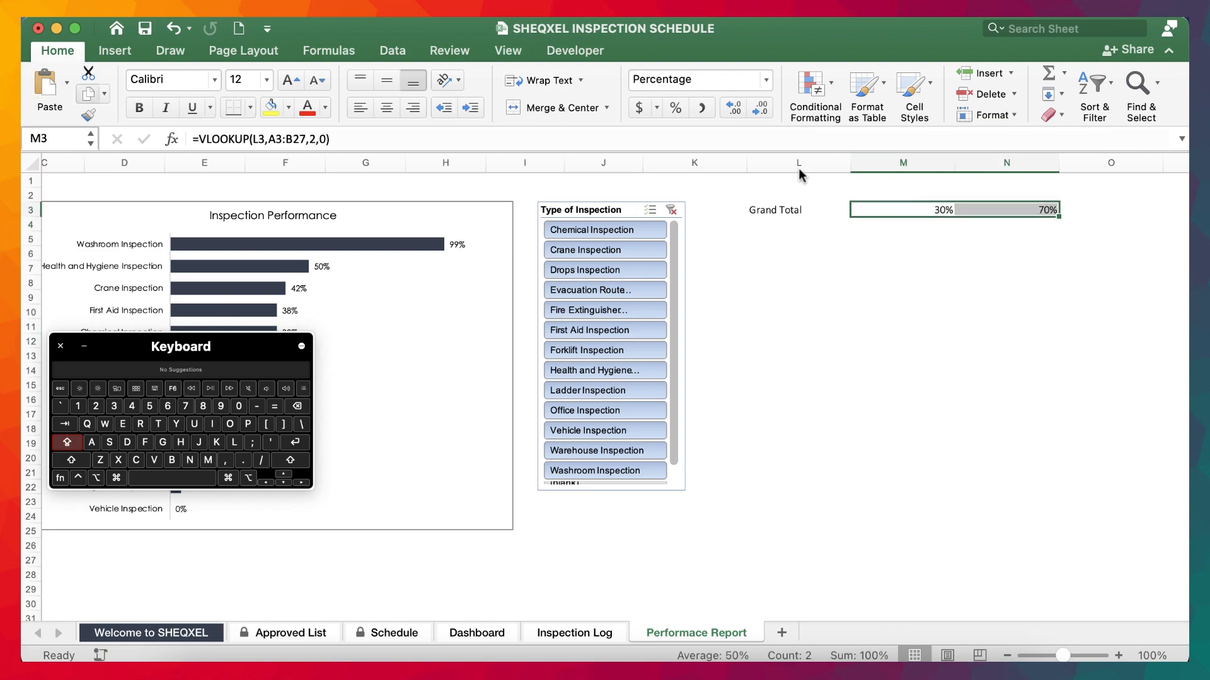
{"action": "left_click", "coordinate": [115, 51]}
{"action": "left_click", "coordinate": [505, 115]}
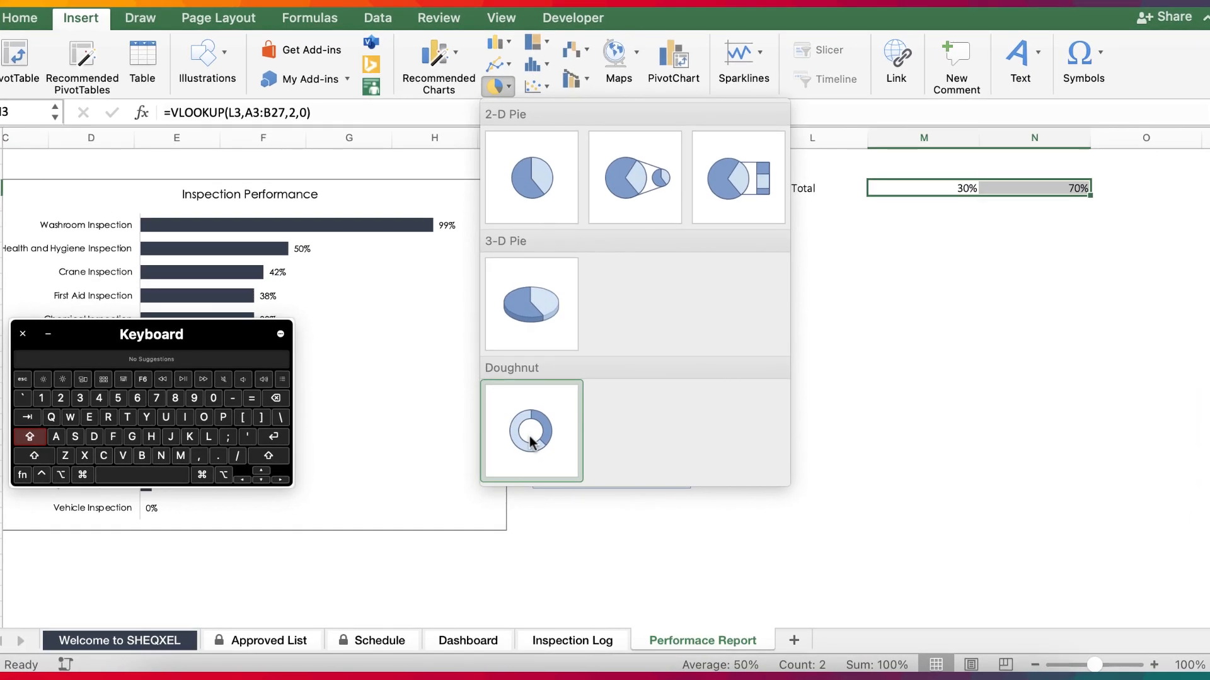
{"action": "left_click", "coordinate": [531, 441]}
{"action": "left_click_drag", "start_coordinate": [672, 494], "coordinate": [1053, 441]}
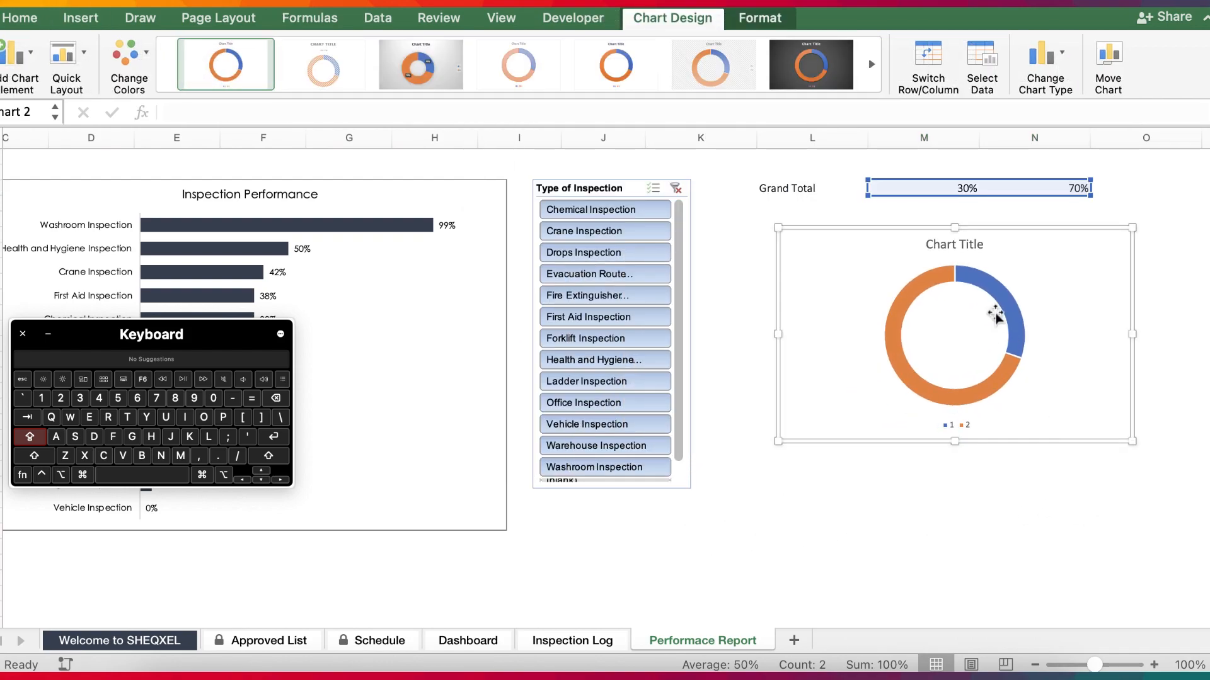
Delete the doughnut chart's title and legend.
{"action": "left_click", "coordinate": [963, 244]}
{"action": "key", "text": "Delete"}
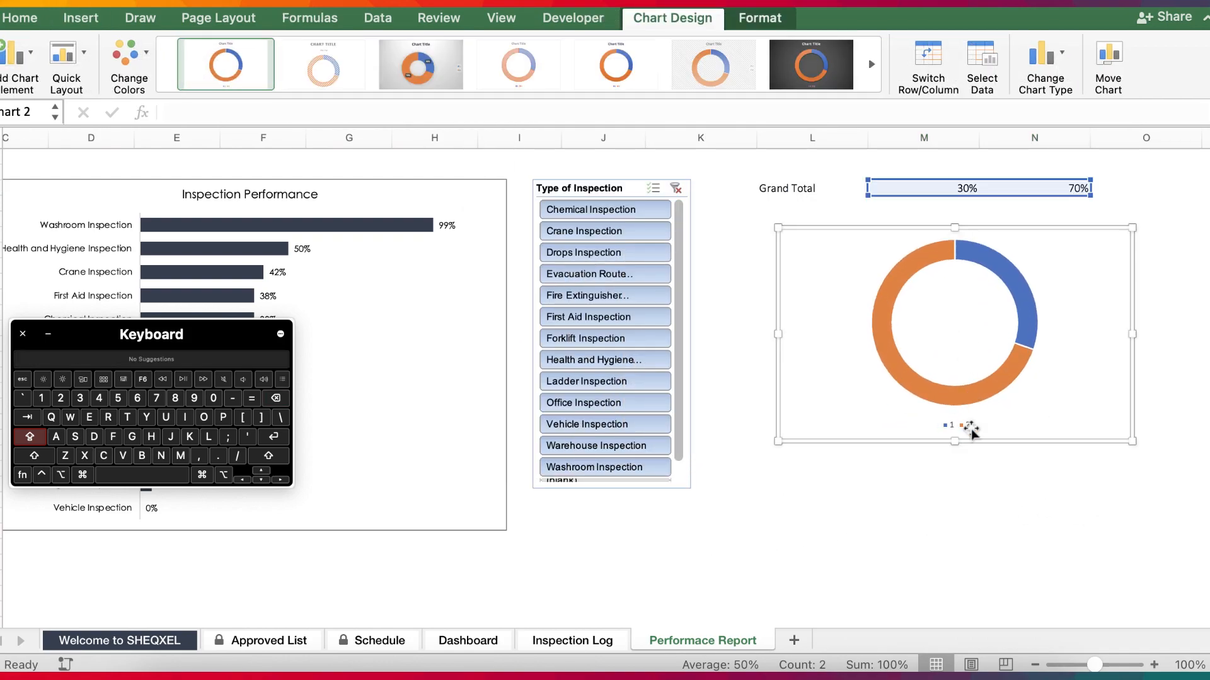
{"action": "left_click", "coordinate": [969, 425]}
{"action": "key", "text": "Delete"}
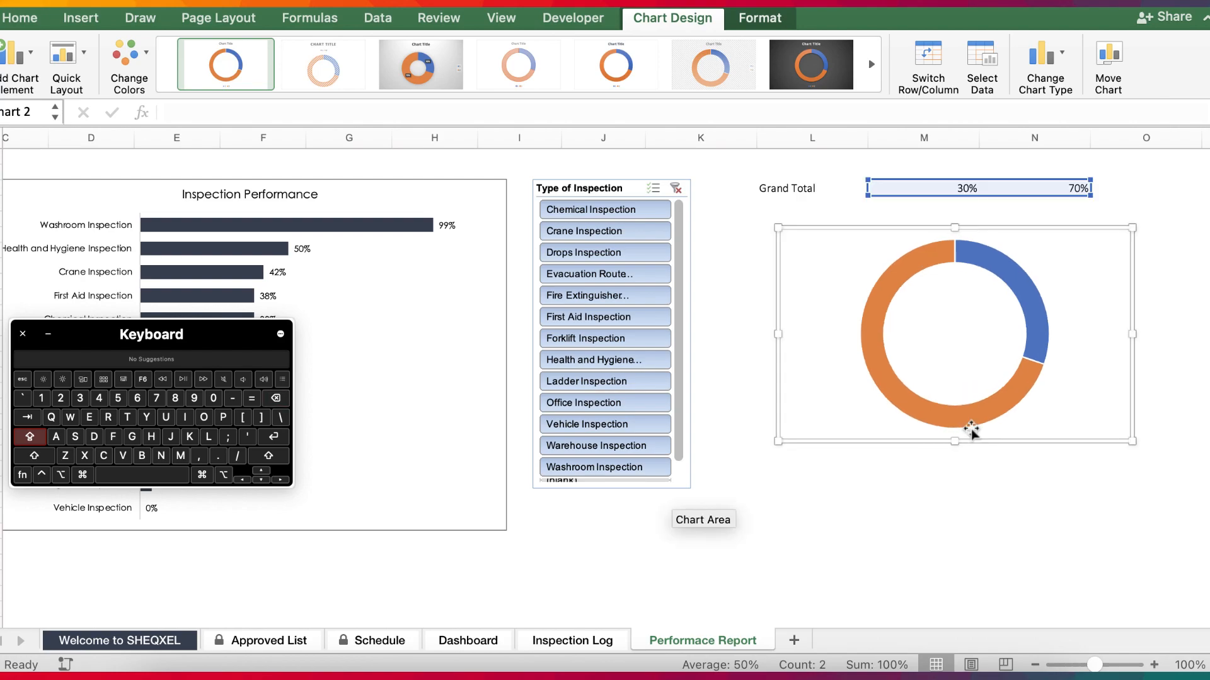
Set the doughnut chart area to no fill and no outline.
{"action": "left_click", "coordinate": [760, 17]}
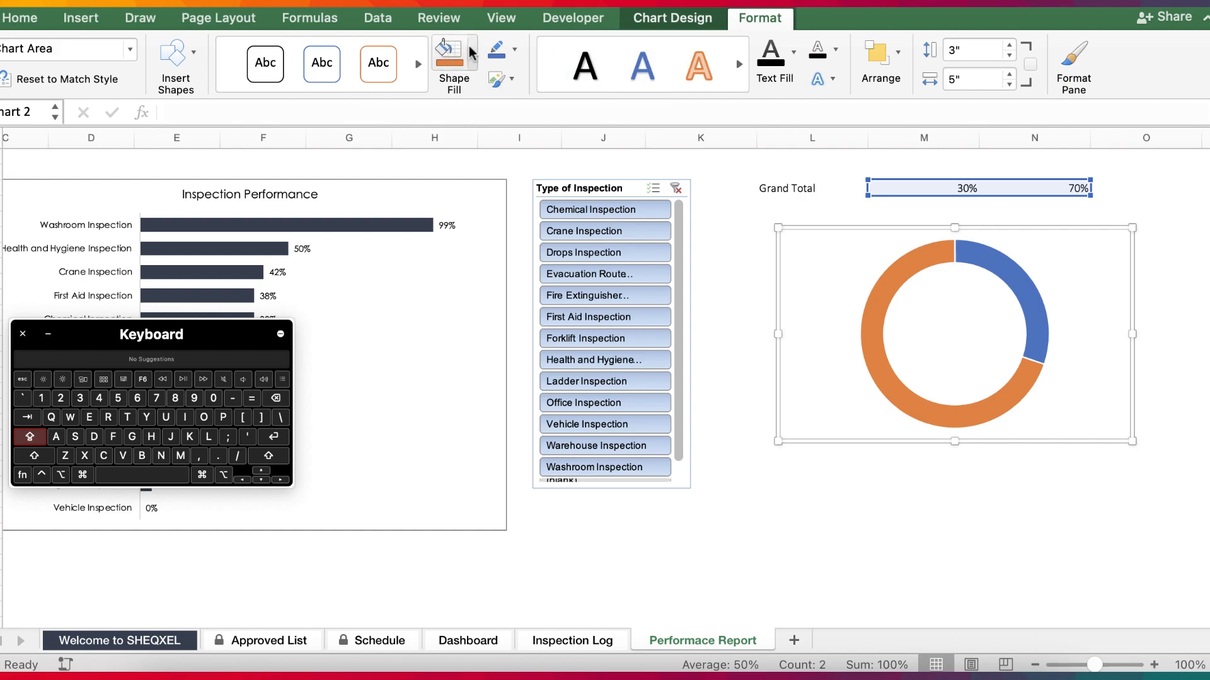
{"action": "left_click", "coordinate": [472, 49]}
{"action": "left_click", "coordinate": [492, 122]}
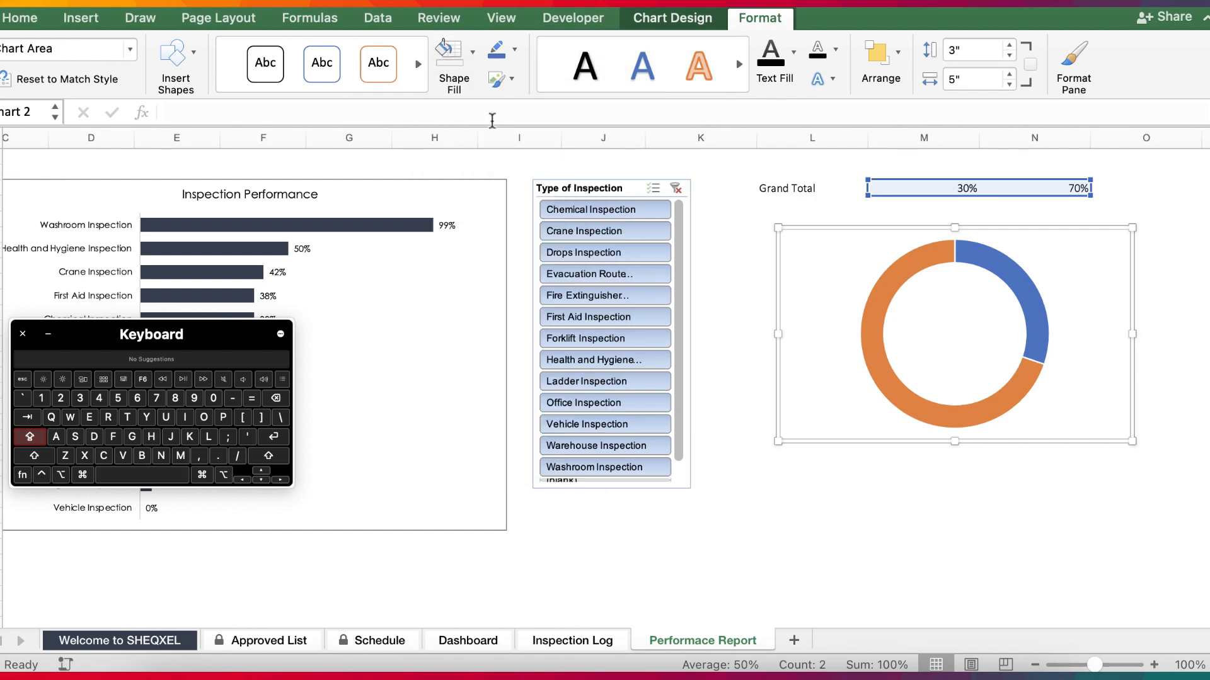
{"action": "left_click", "coordinate": [513, 53]}
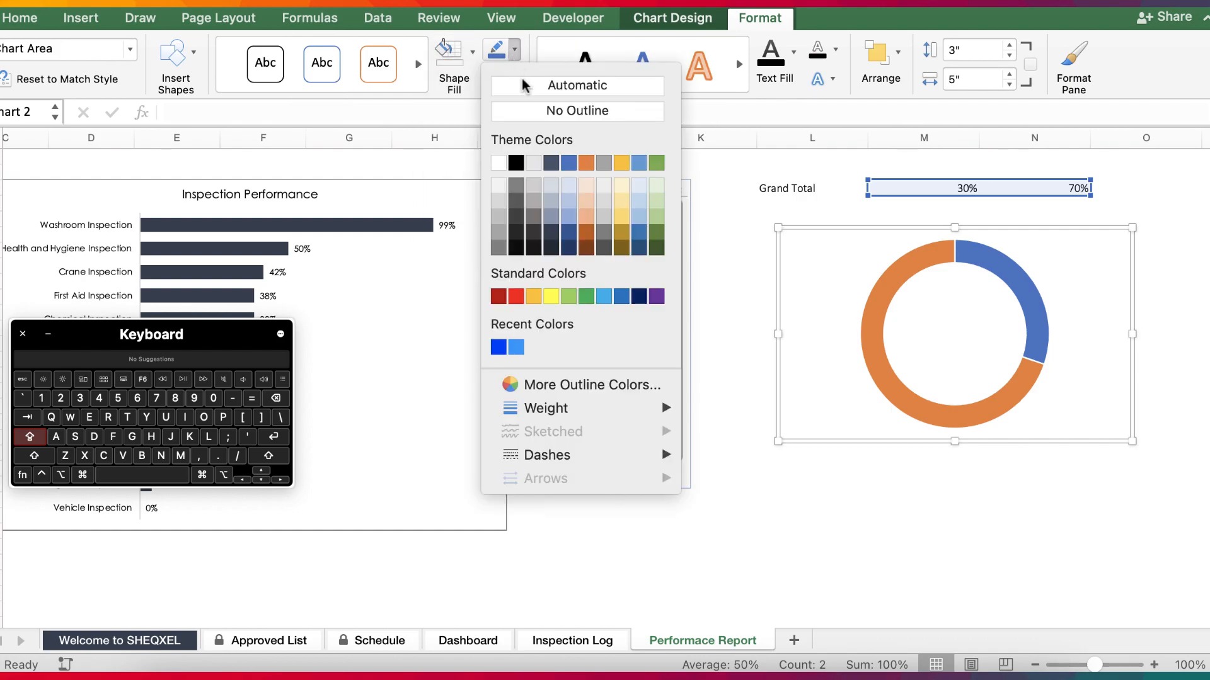
{"action": "left_click", "coordinate": [537, 111]}
{"action": "left_click", "coordinate": [906, 491]}
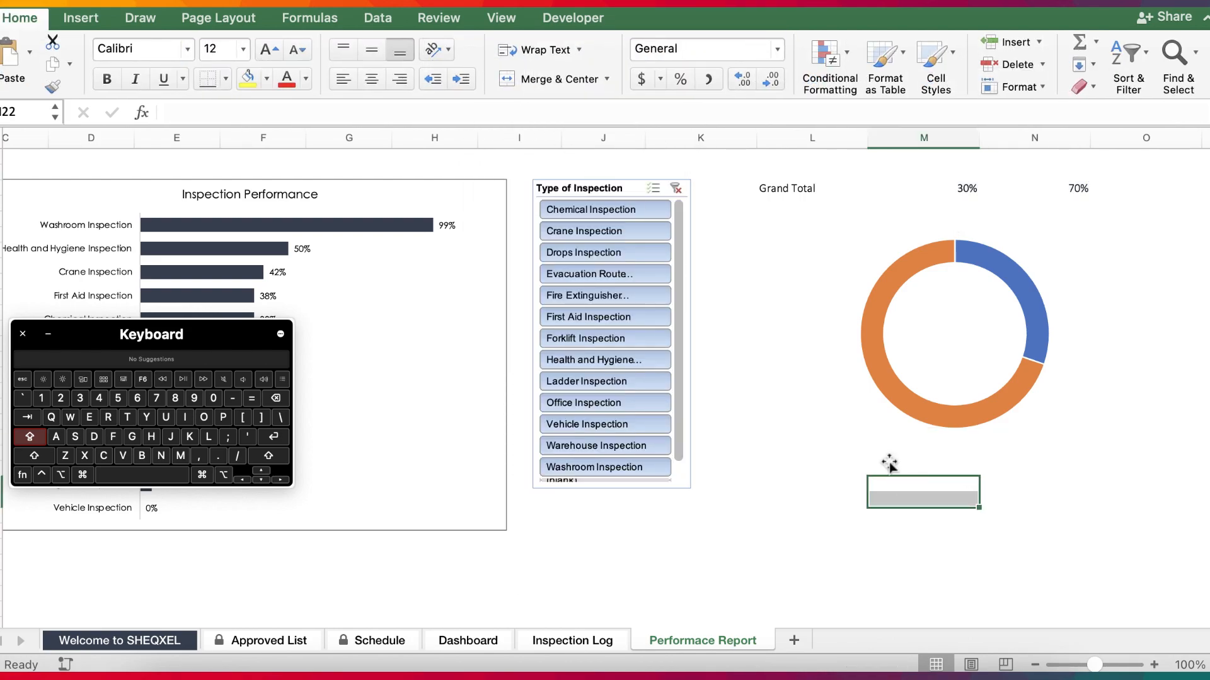
{"action": "left_click", "coordinate": [920, 418]}
{"action": "left_click", "coordinate": [903, 443]}
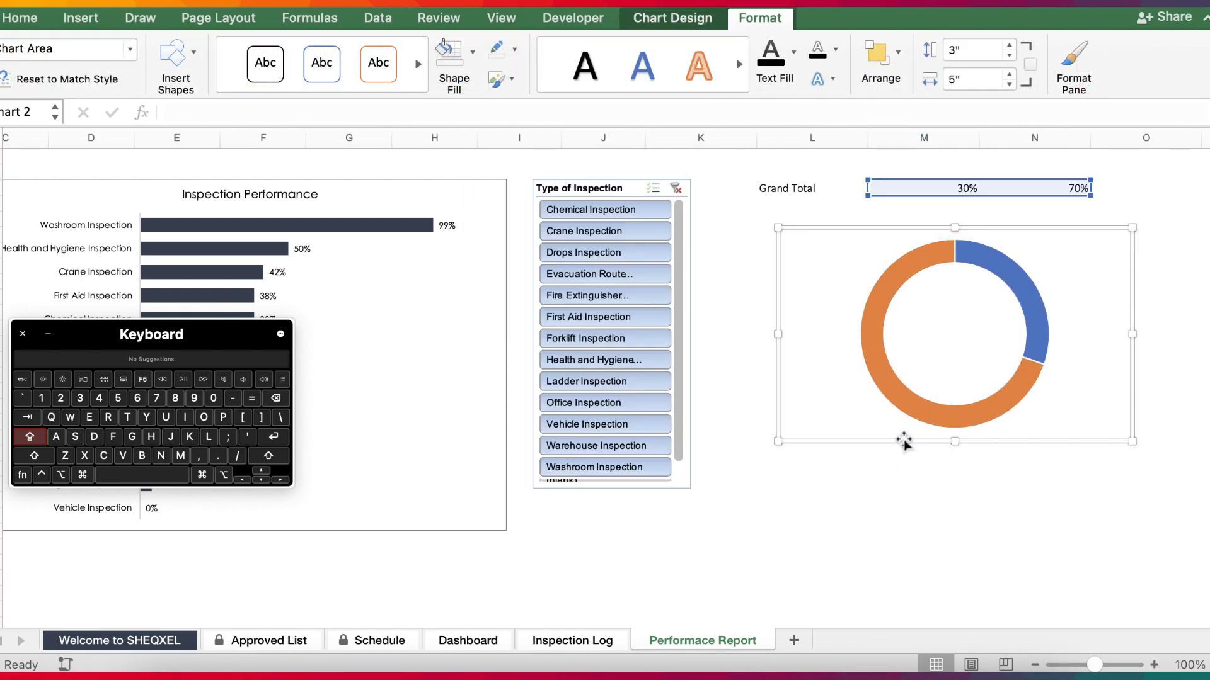
Paste the copied doughnut chart onto the Dashboard sheet and place it beside the Inspection Performance chart.
{"action": "left_click", "coordinate": [448, 641]}
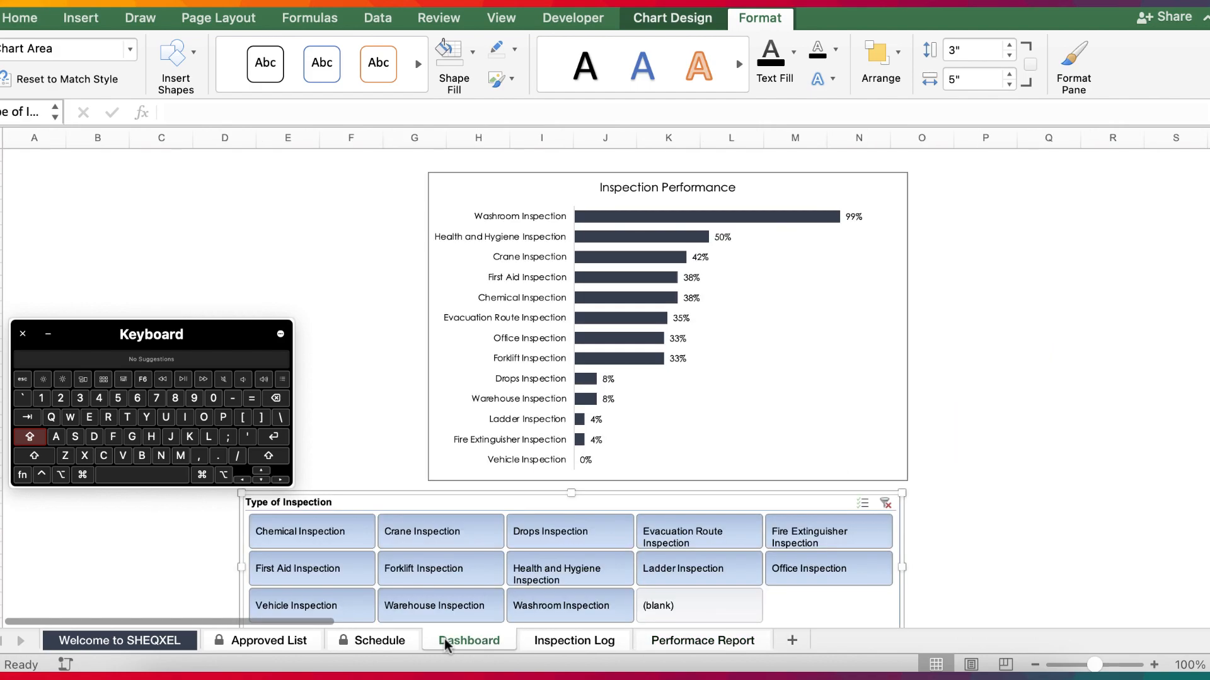
{"action": "left_click", "coordinate": [48, 334]}
{"action": "left_click", "coordinate": [161, 229]}
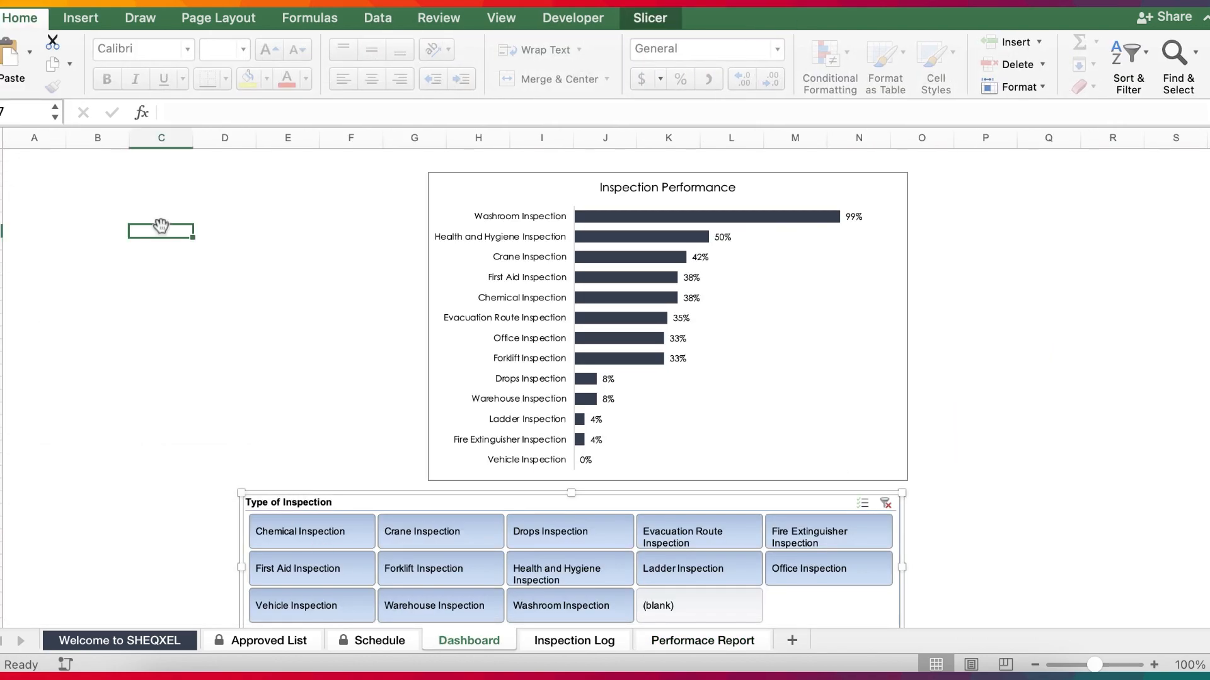
{"action": "key", "text": "super+v"}
{"action": "left_click_drag", "start_coordinate": [351, 432], "coordinate": [284, 429]}
{"action": "left_click", "coordinate": [981, 417]}
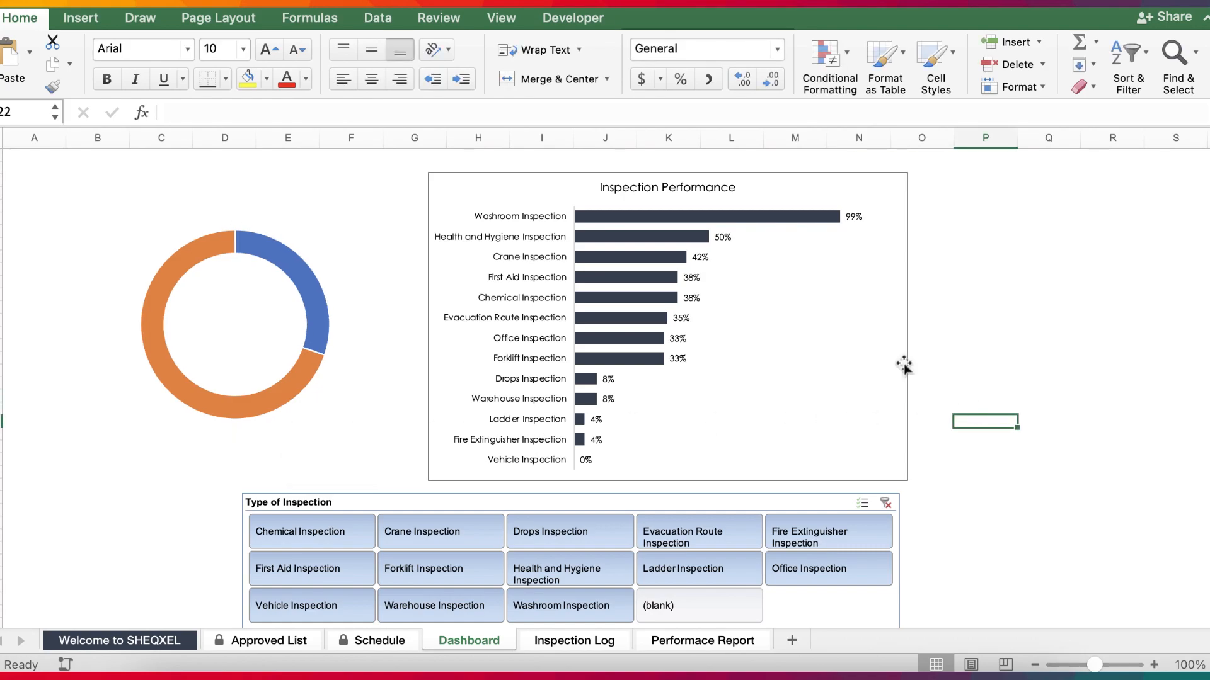
Remove the outline from the Inspection Performance chart on the Dashboard.
{"action": "left_click", "coordinate": [903, 363]}
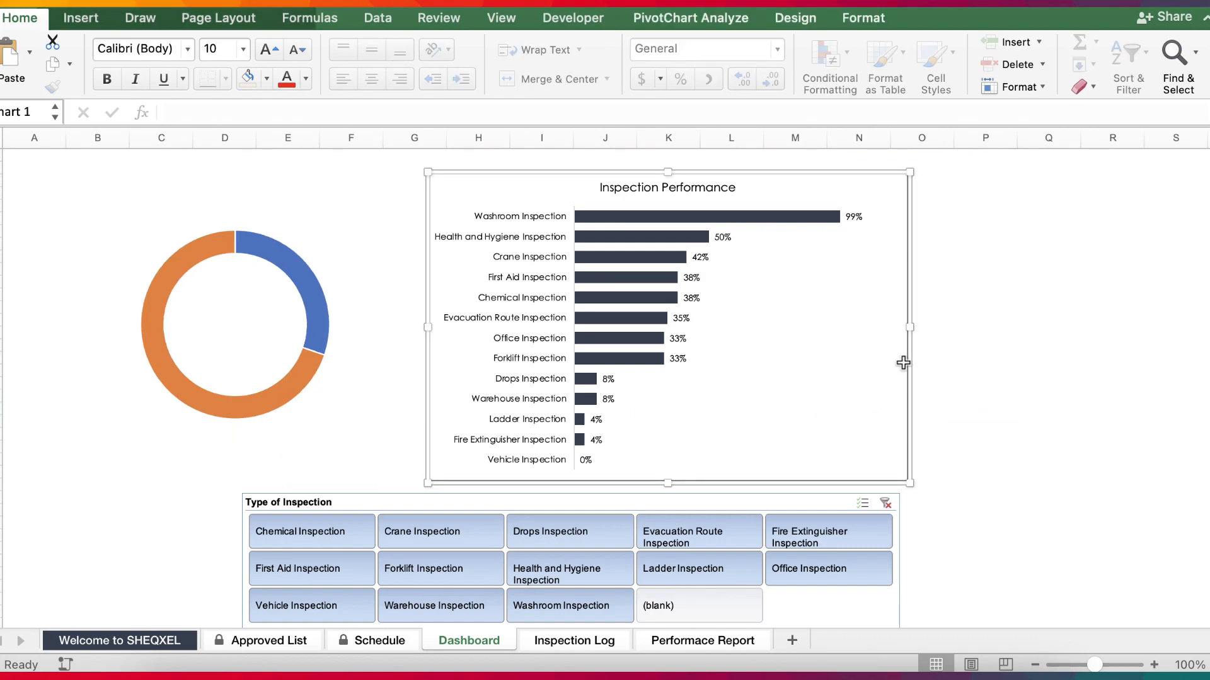
{"action": "left_click", "coordinate": [864, 19]}
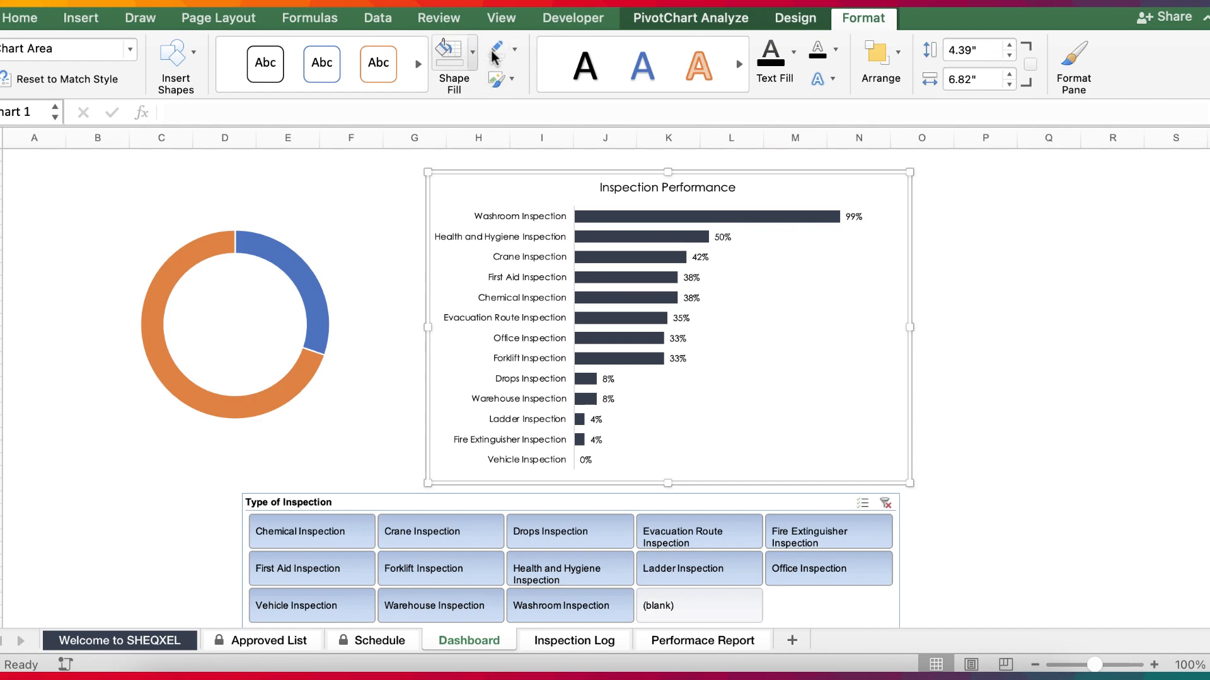
{"action": "left_click", "coordinate": [1037, 510]}
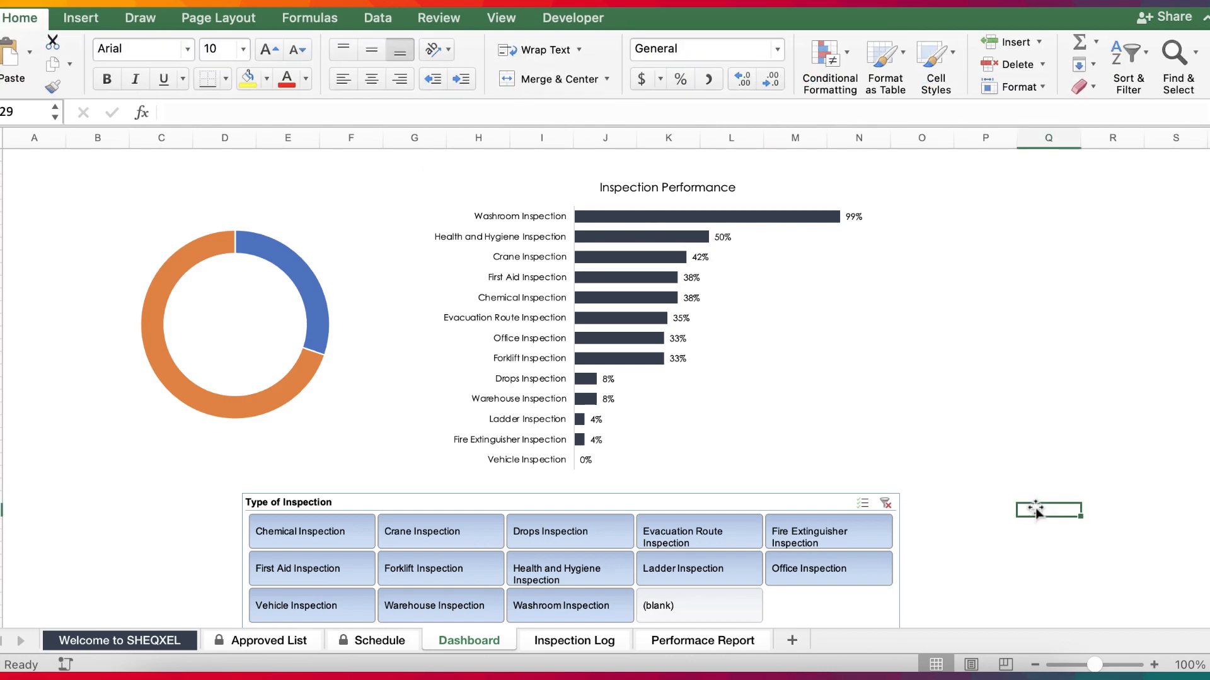
Lower the doughnut chart slightly, and shift it together with the Inspection Performance chart to the right above the slicer.
{"action": "left_click", "coordinate": [344, 432]}
{"action": "left_click_drag", "start_coordinate": [354, 431], "coordinate": [377, 443]}
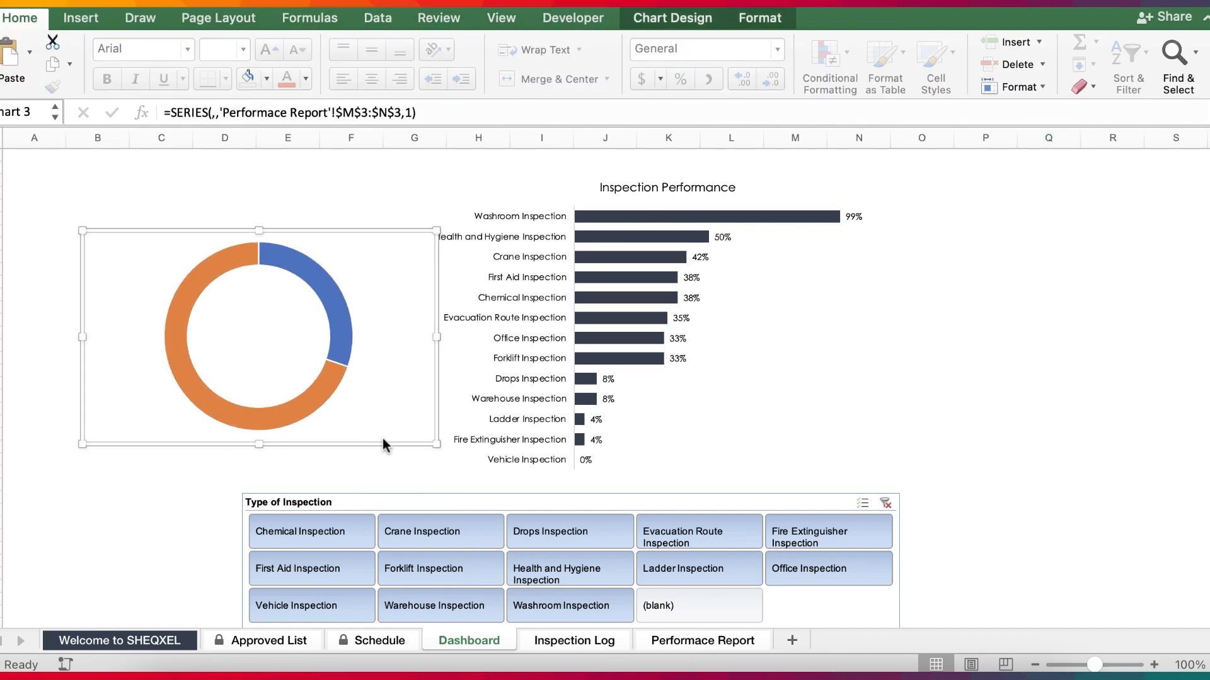
{"action": "left_click", "coordinate": [553, 399]}
{"action": "left_click", "coordinate": [329, 399], "text": "shift"}
{"action": "left_click_drag", "start_coordinate": [909, 422], "coordinate": [1001, 423]}
{"action": "left_click", "coordinate": [1002, 559]}
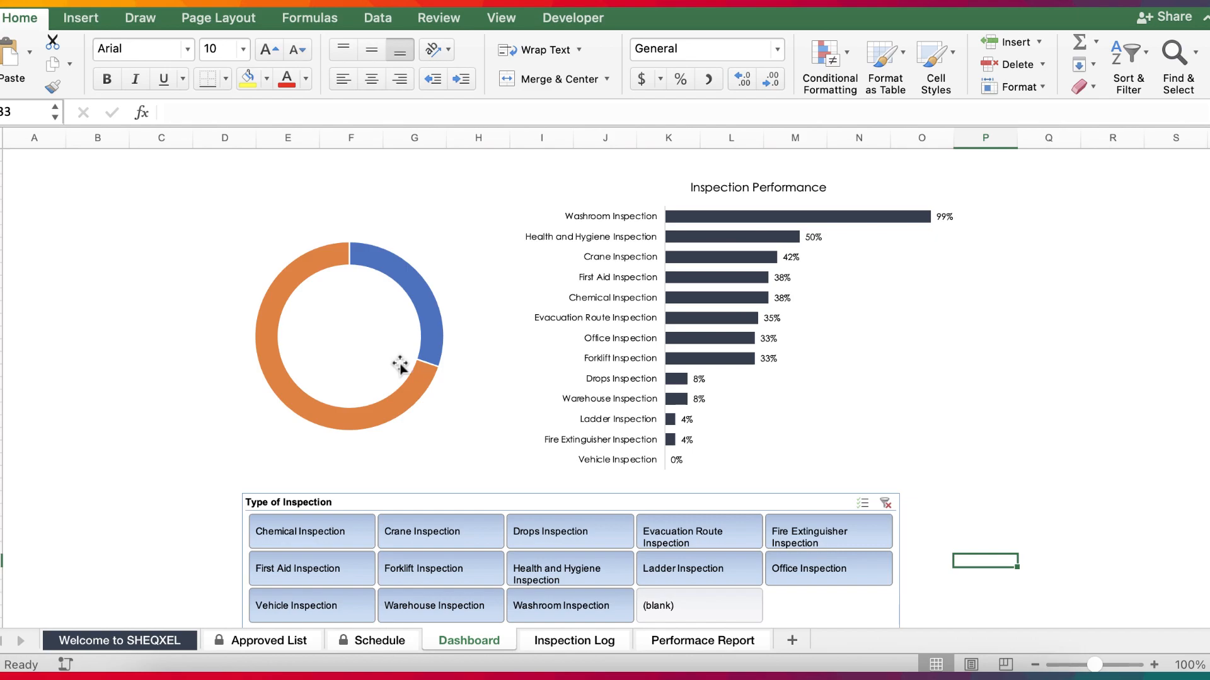
Fill the doughnut's completed slice with the dark navy used for the bars in the Inspection Performance chart.
{"action": "left_click", "coordinate": [396, 393]}
{"action": "left_click", "coordinate": [431, 325]}
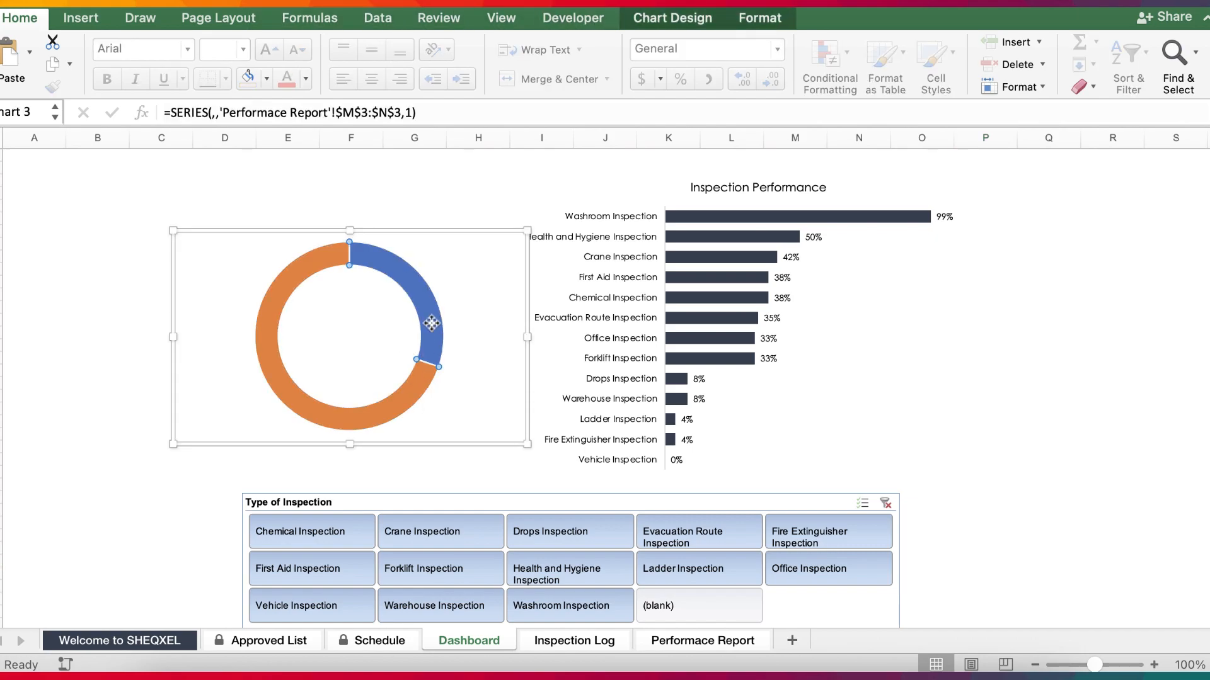
{"action": "double_click", "coordinate": [431, 325]}
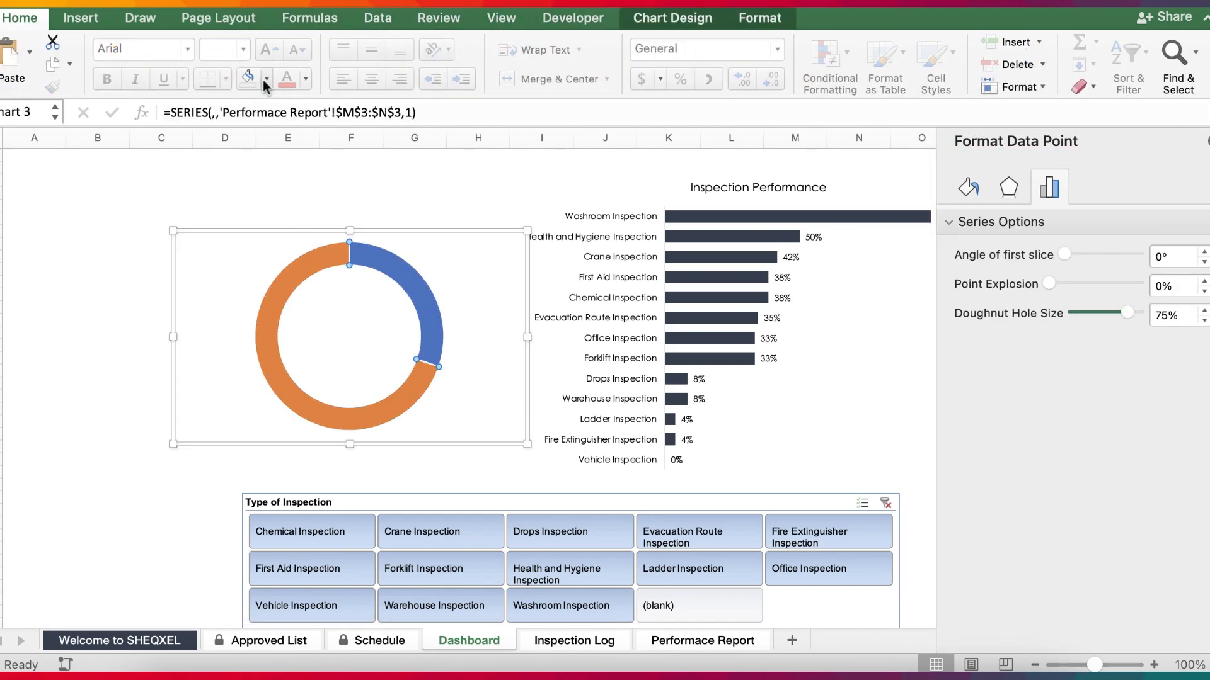
{"action": "left_click", "coordinate": [264, 80]}
{"action": "left_click", "coordinate": [304, 259]}
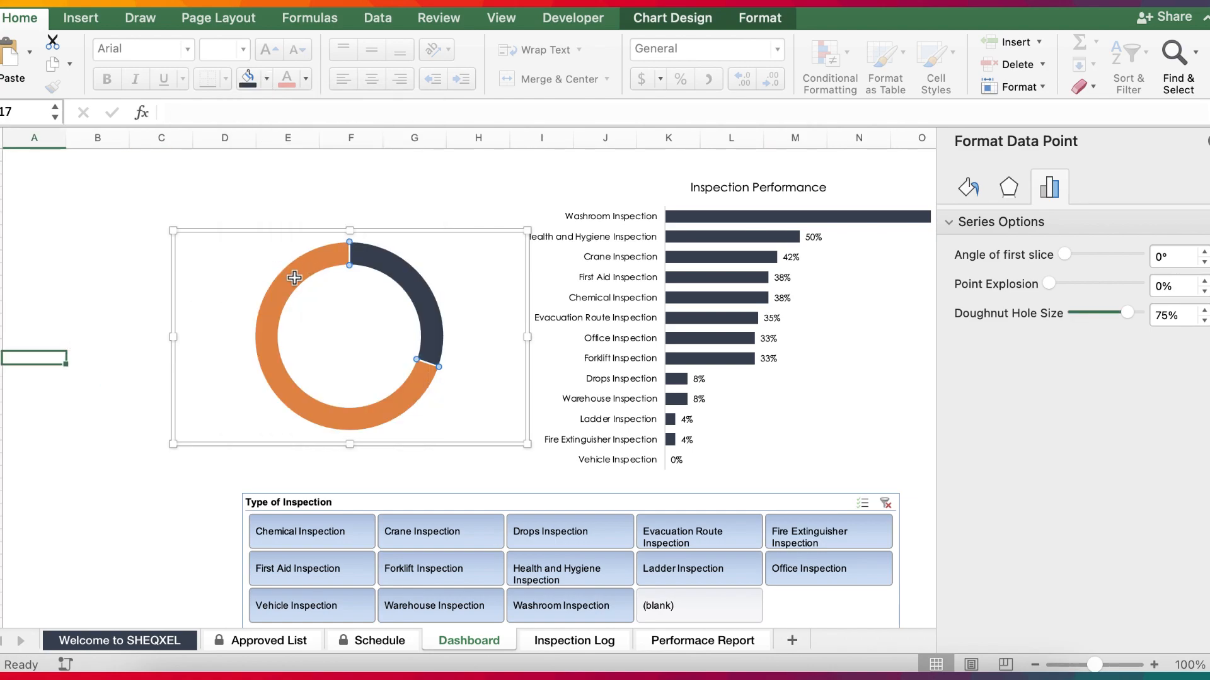
Give the doughnut's remaining slice a solid fill in the lightest grey shade of the white theme colour.
{"action": "left_click", "coordinate": [294, 278]}
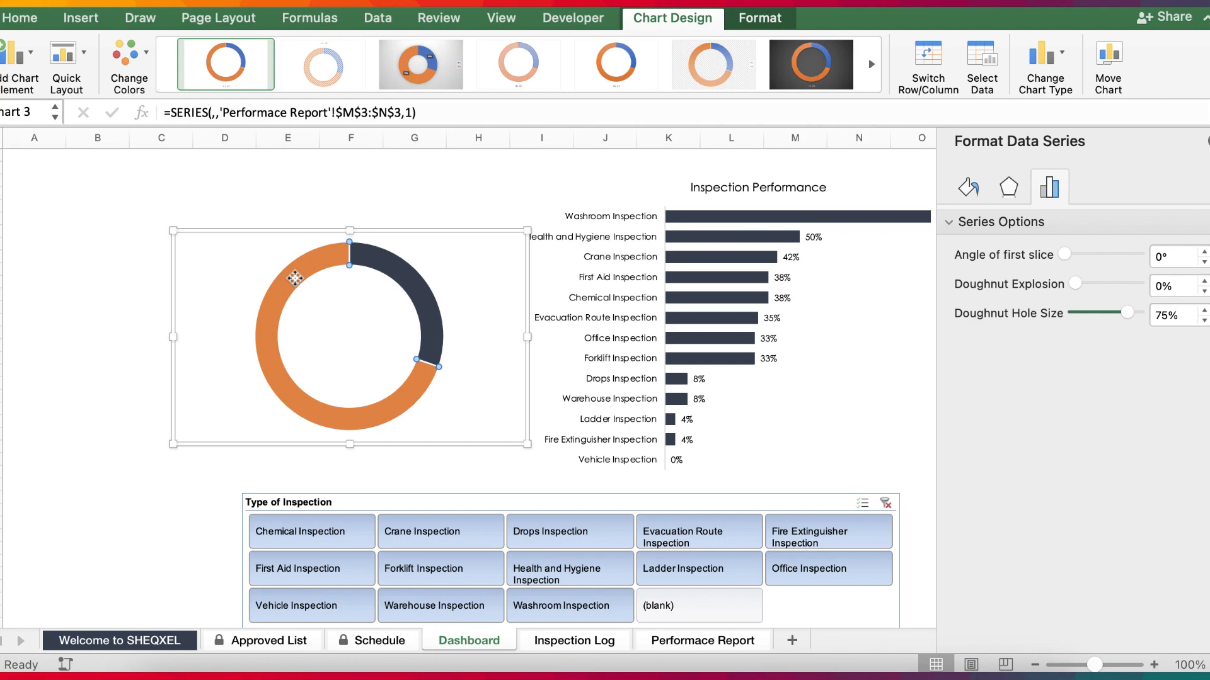
{"action": "left_click", "coordinate": [294, 278]}
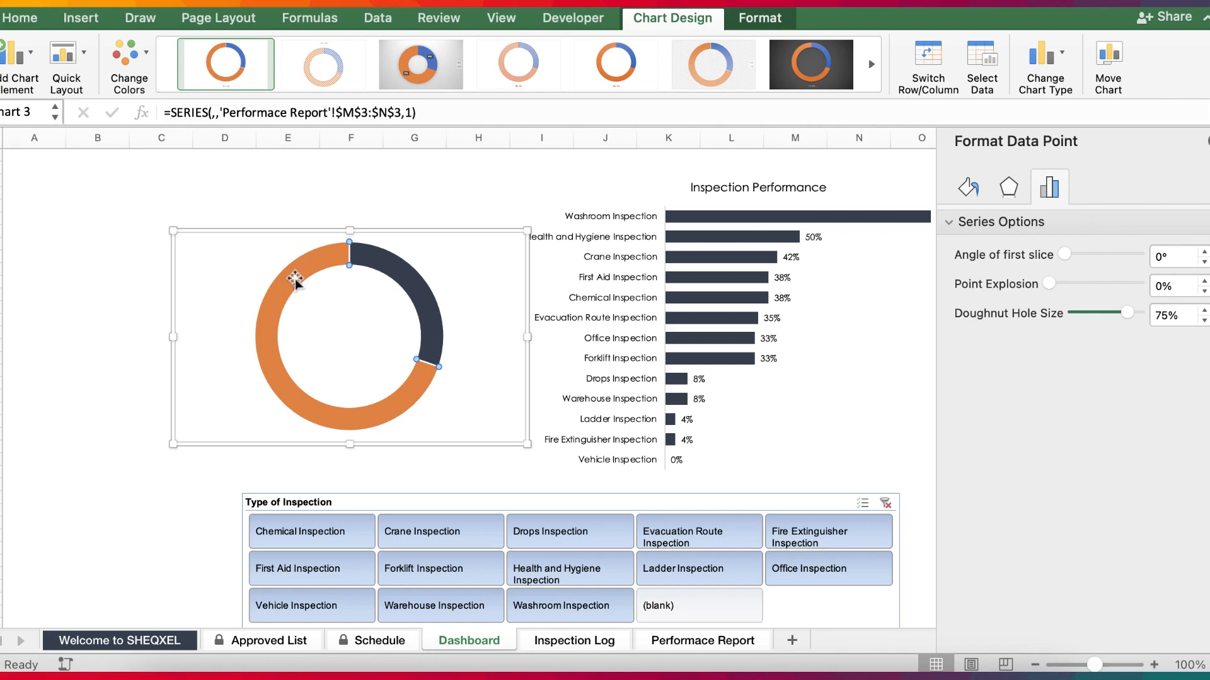
{"action": "left_click", "coordinate": [980, 191]}
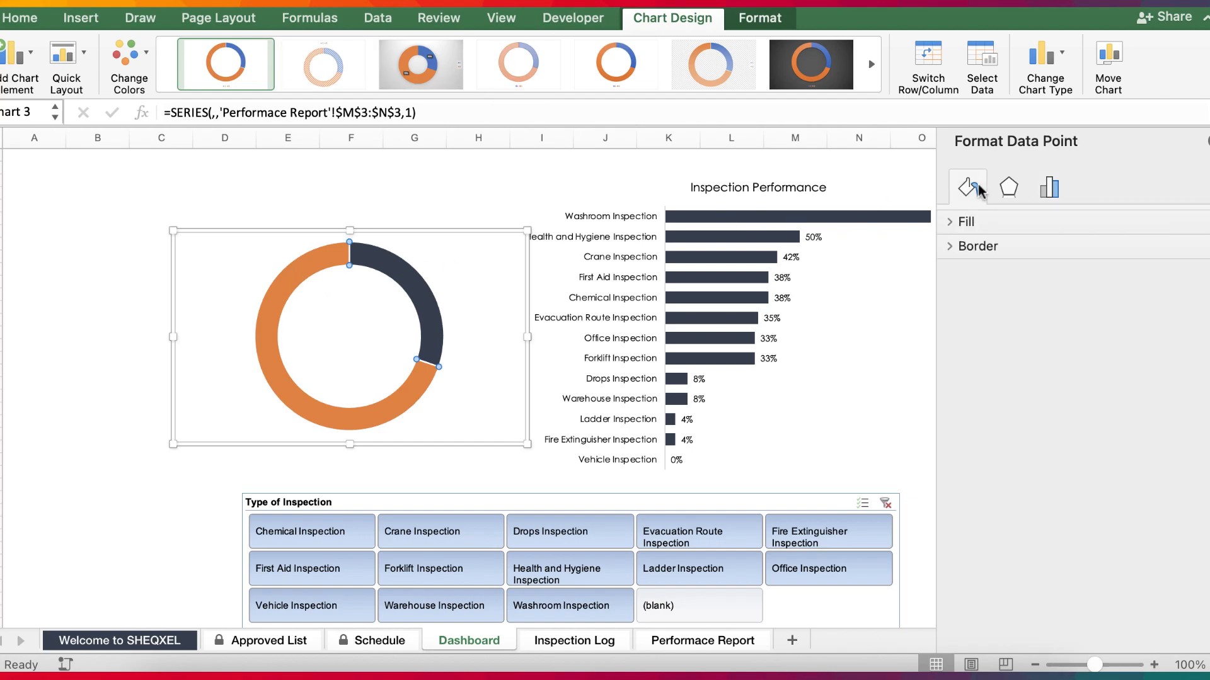
{"action": "left_click", "coordinate": [962, 223]}
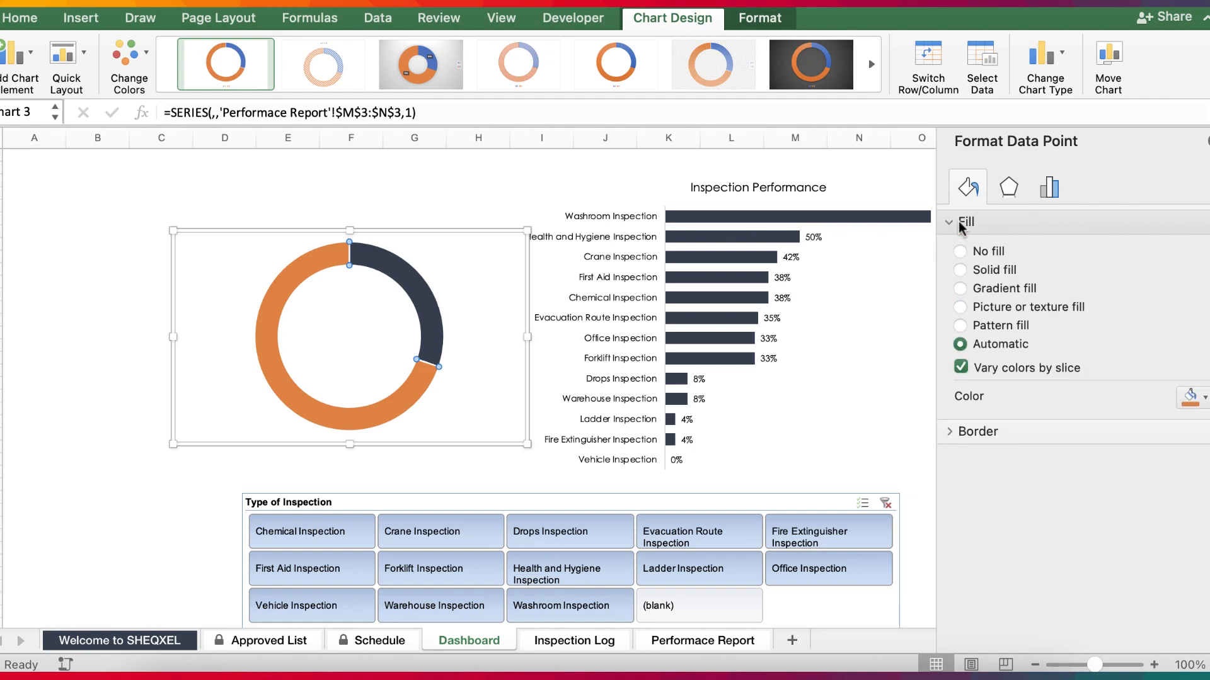
{"action": "left_click", "coordinate": [959, 270]}
{"action": "left_click", "coordinate": [1192, 397]}
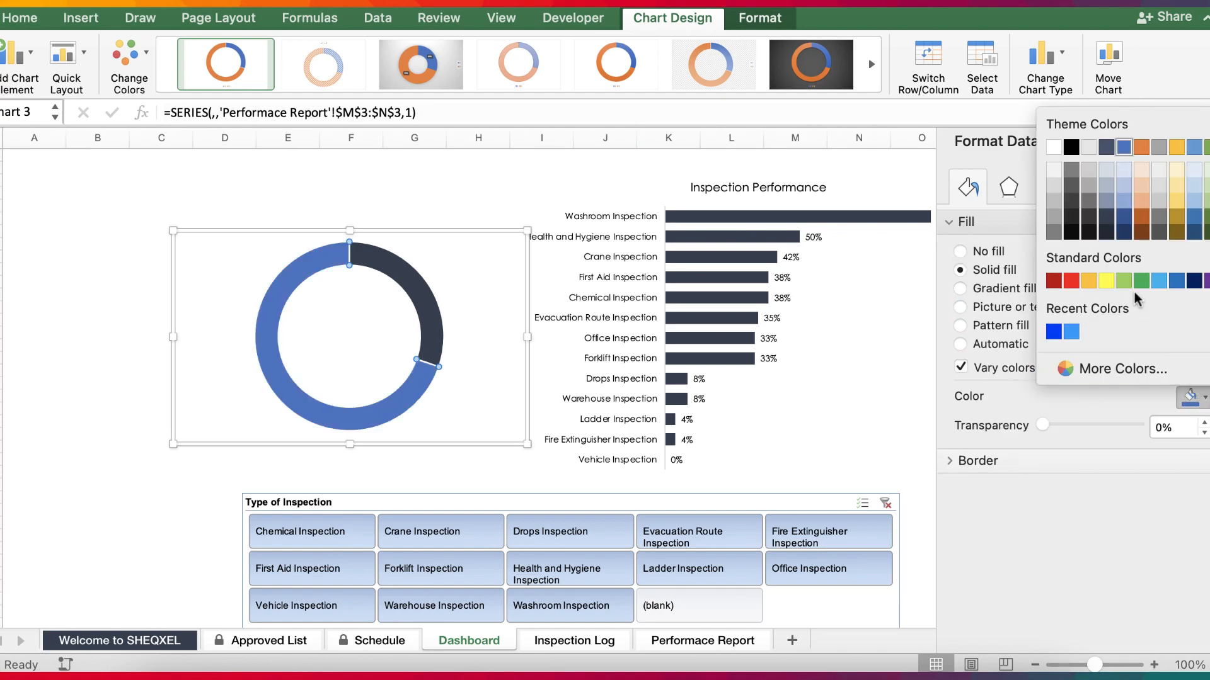
{"action": "left_click", "coordinate": [1054, 169]}
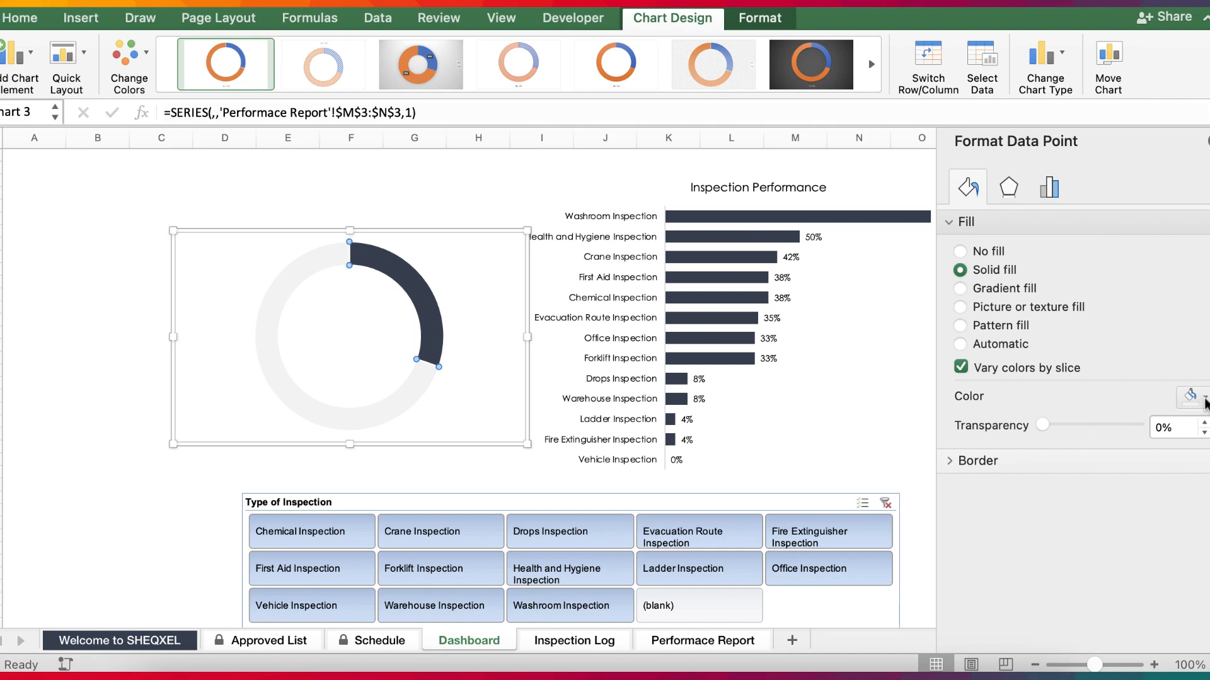
{"action": "left_click", "coordinate": [1205, 397]}
{"action": "left_click", "coordinate": [1054, 186]}
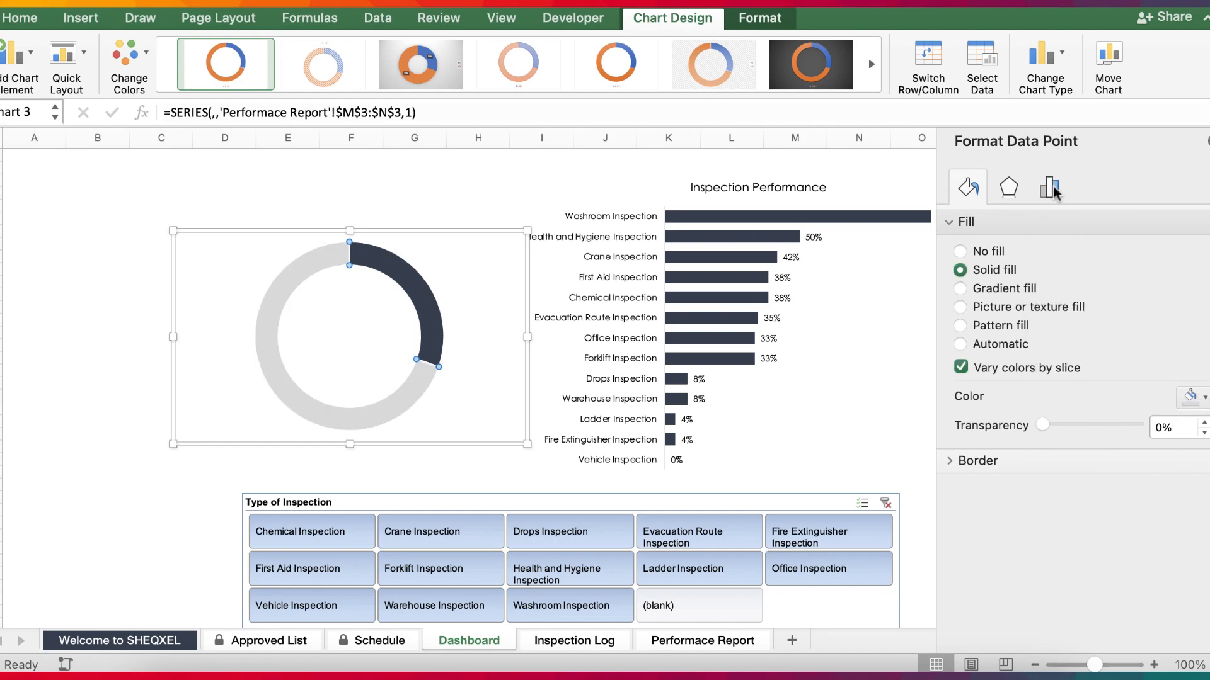
{"action": "left_click", "coordinate": [1203, 402]}
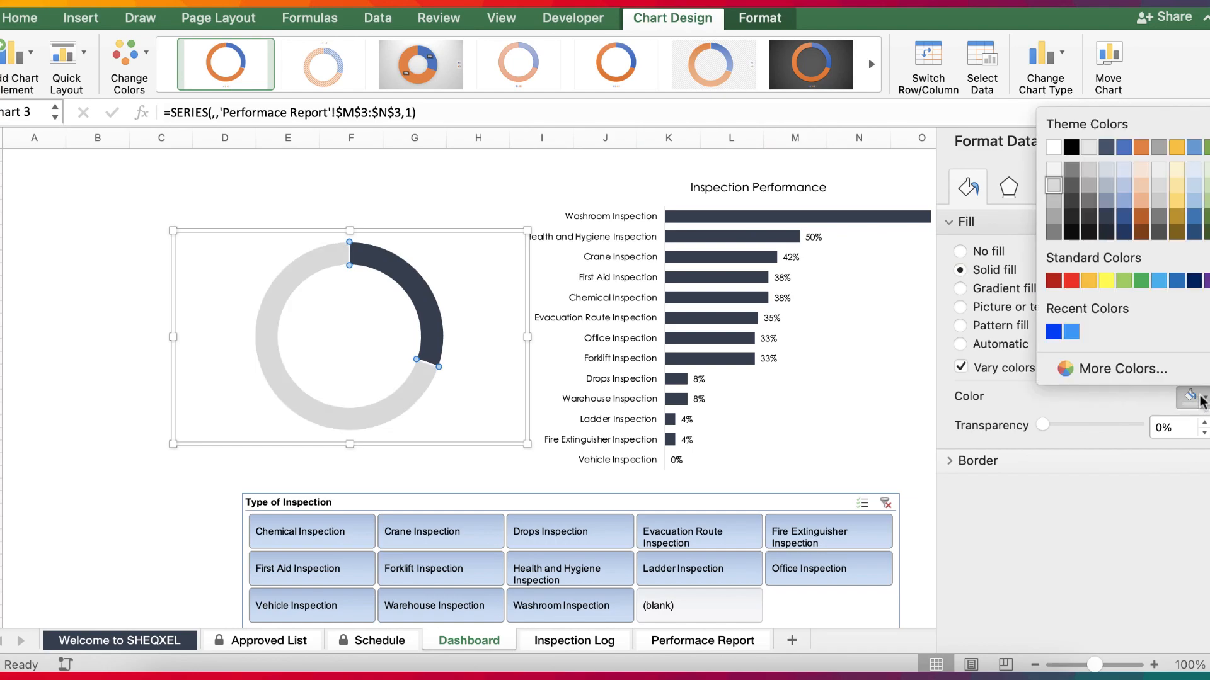
{"action": "left_click", "coordinate": [1053, 172]}
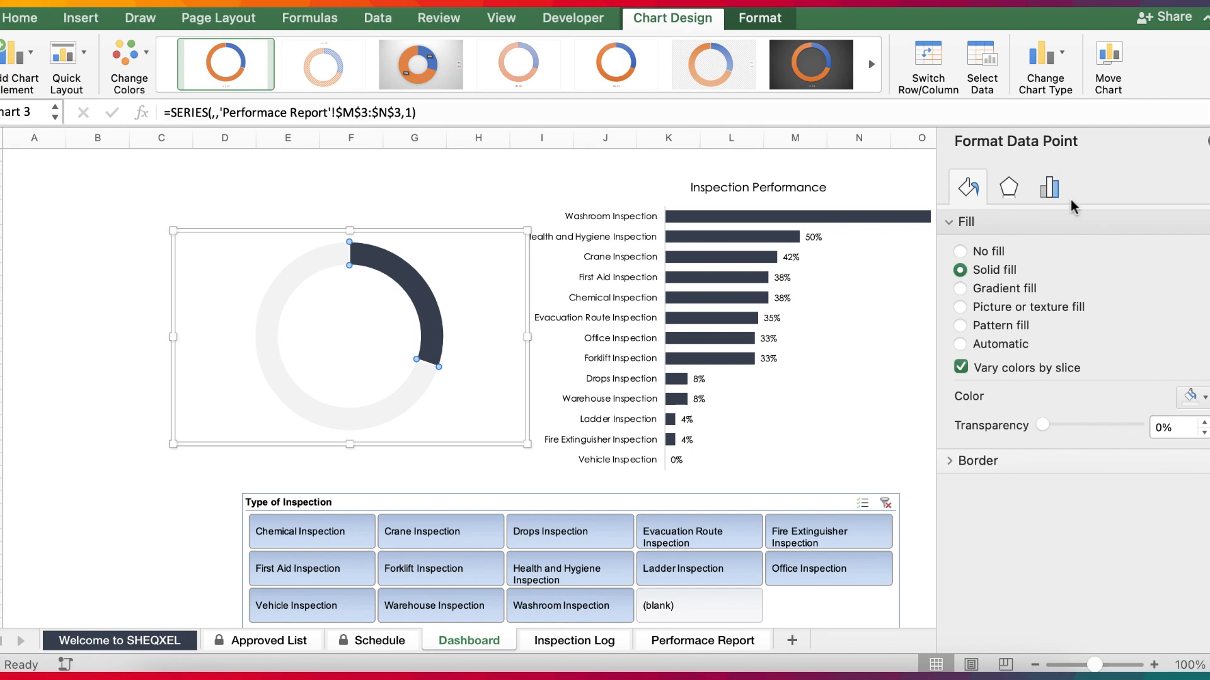
{"action": "double_click", "coordinate": [1200, 425]}
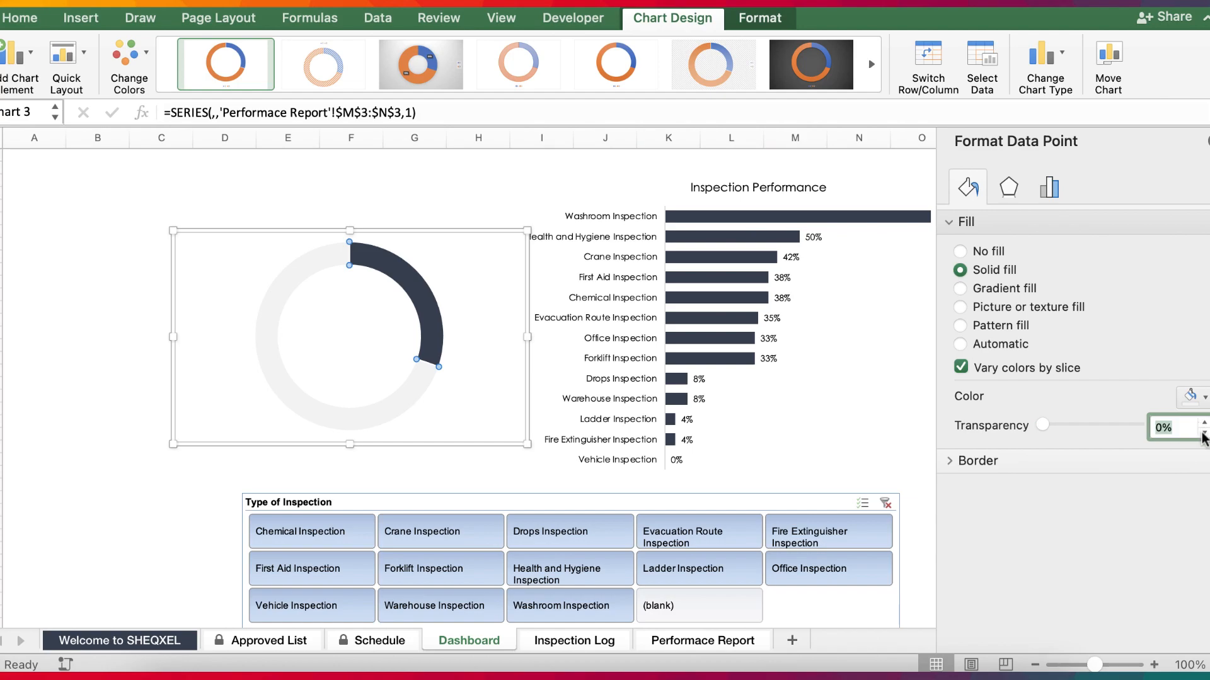
{"action": "left_click", "coordinate": [49, 432]}
Set the Doughnut Hole Size of the doughnut series to 70% and close the formatting pane.
{"action": "left_click", "coordinate": [428, 322]}
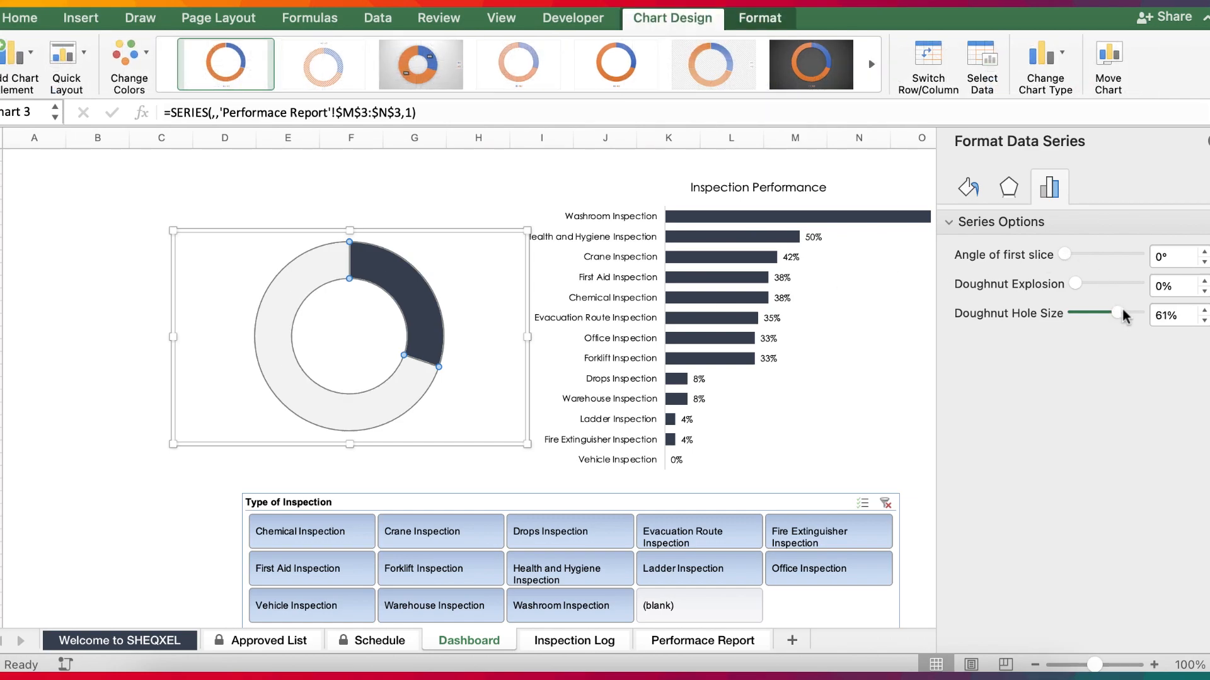
{"action": "left_click_drag", "start_coordinate": [1117, 317], "coordinate": [1125, 313]}
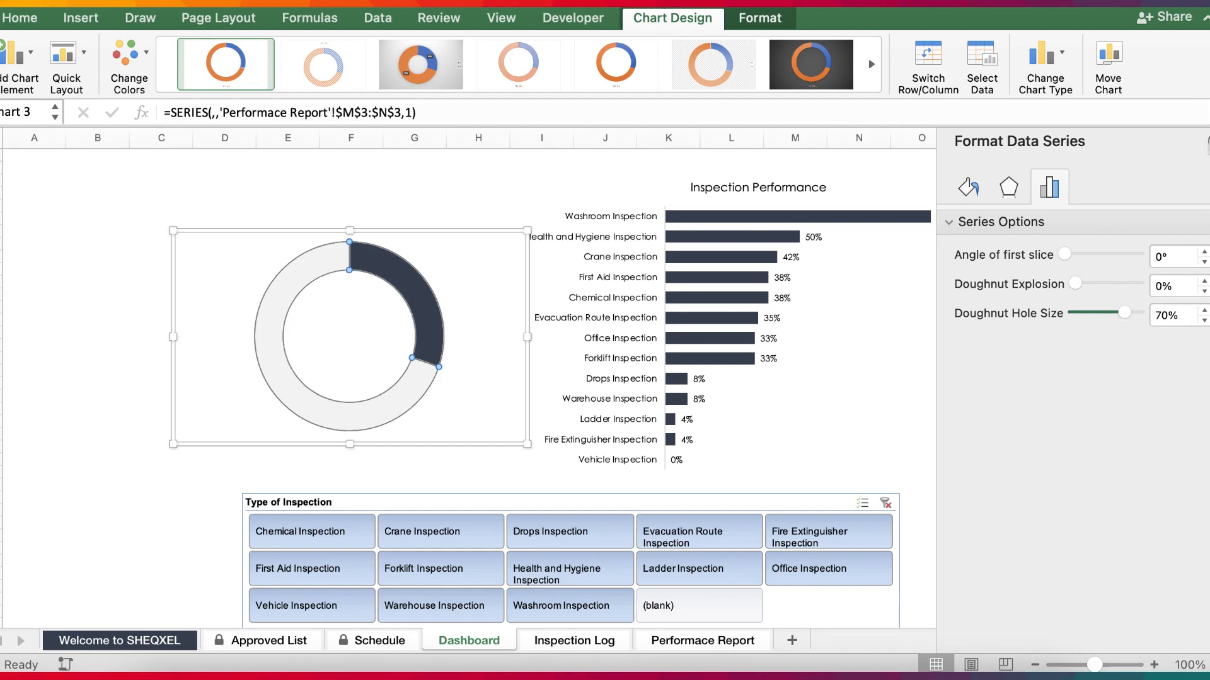
{"action": "left_click", "coordinate": [1208, 144]}
{"action": "left_click", "coordinate": [1070, 405]}
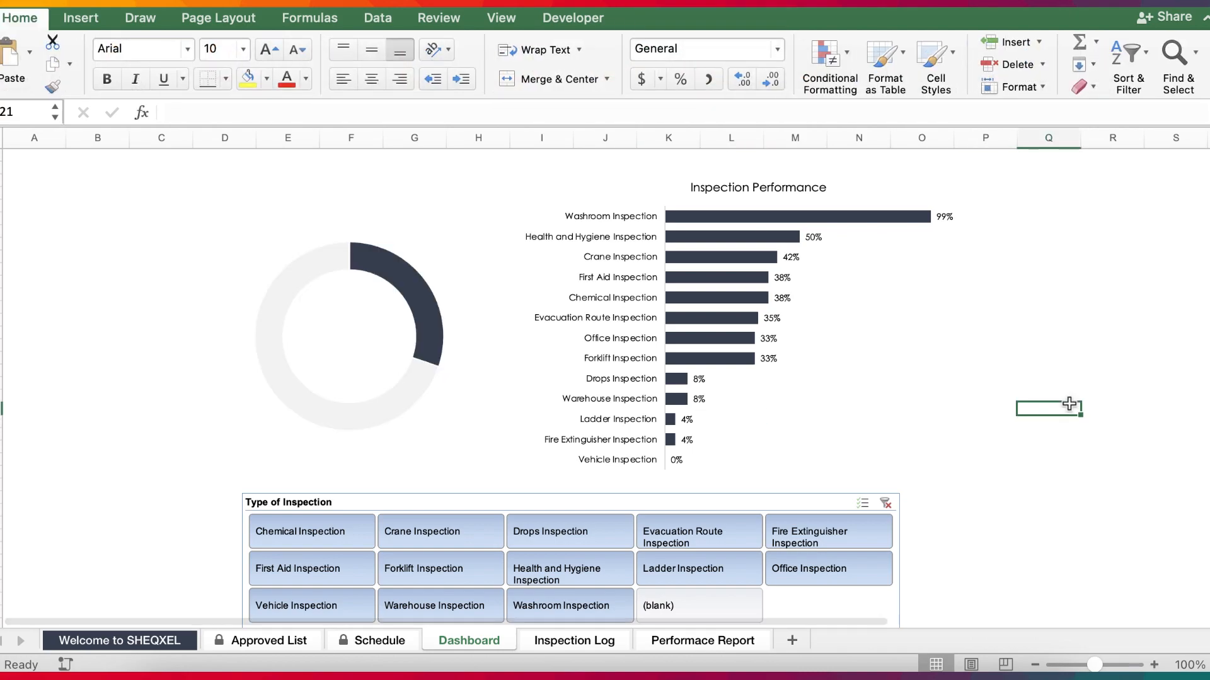
{"action": "left_click", "coordinate": [405, 399]}
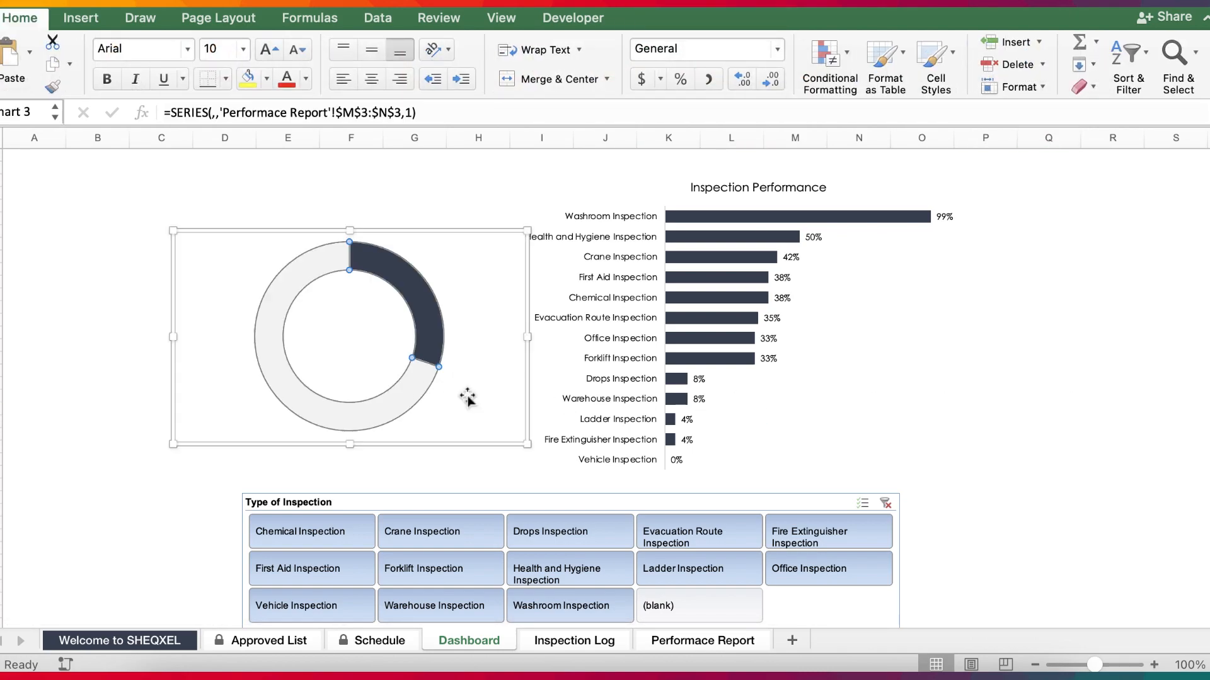
{"action": "left_click", "coordinate": [1024, 394]}
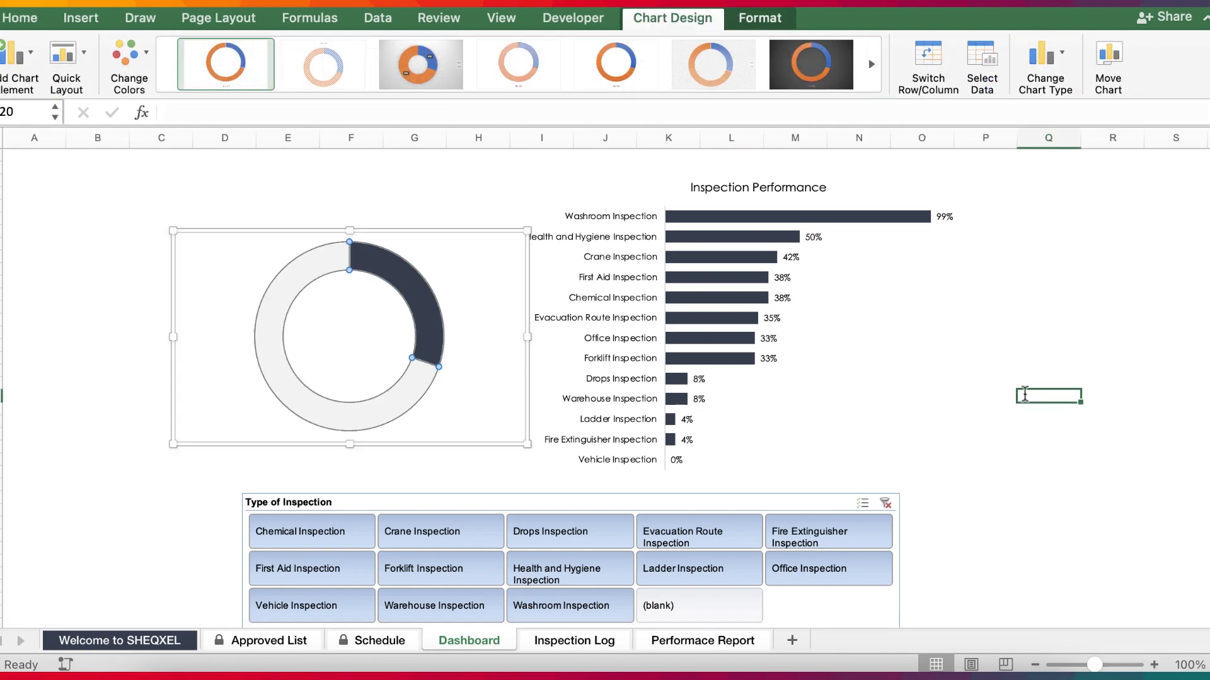
Insert a text box about 1.6" wide and 0.99" high in the centre of the doughnut chart.
{"action": "left_click", "coordinate": [98, 25]}
{"action": "left_click", "coordinate": [1024, 56]}
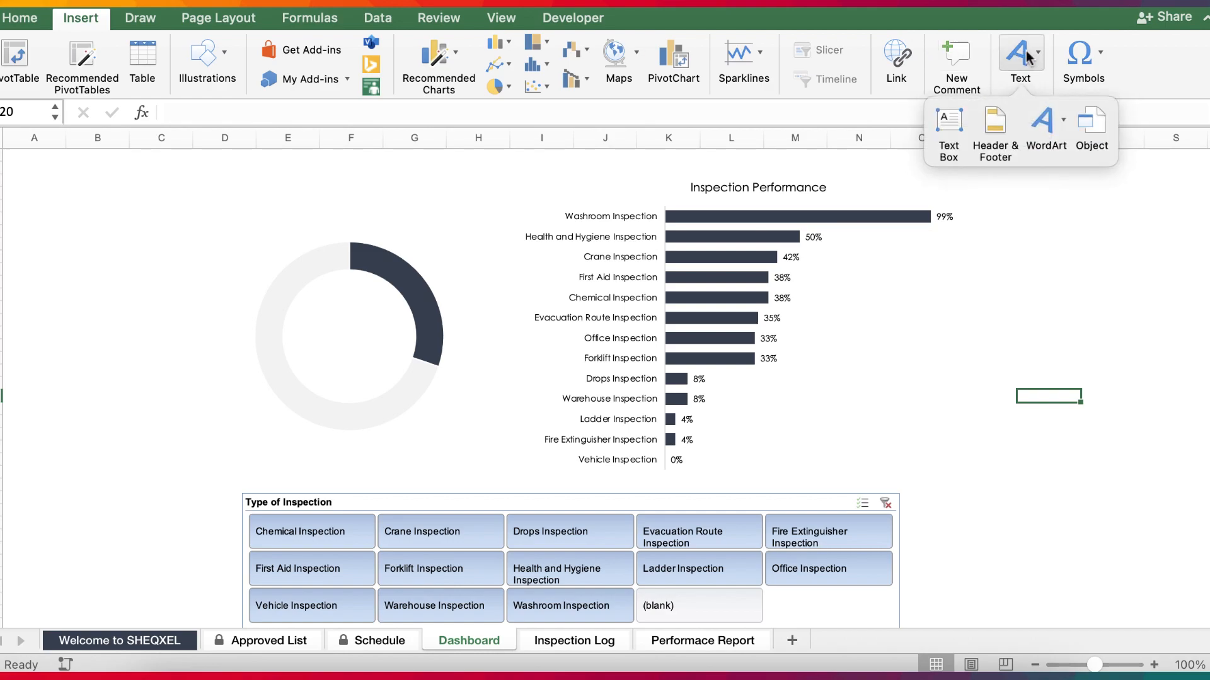
{"action": "left_click", "coordinate": [948, 125]}
{"action": "left_click_drag", "start_coordinate": [833, 349], "coordinate": [360, 366]}
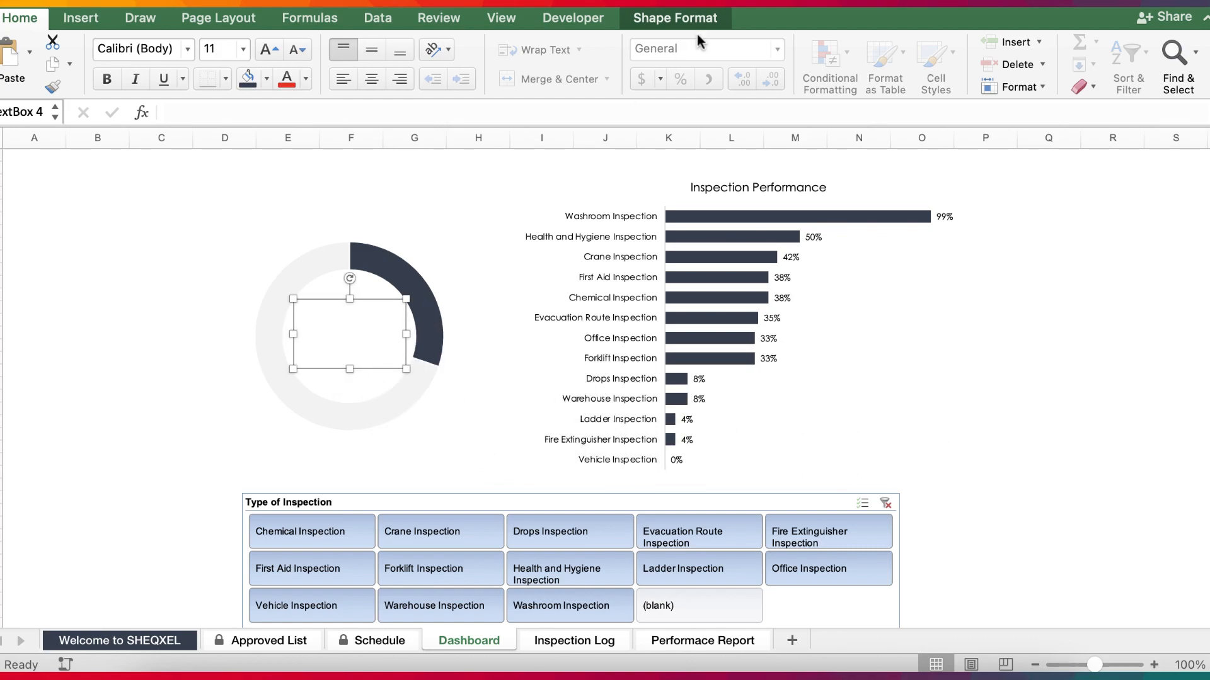
Set the text box inside the doughnut to no fill.
{"action": "left_click", "coordinate": [674, 17]}
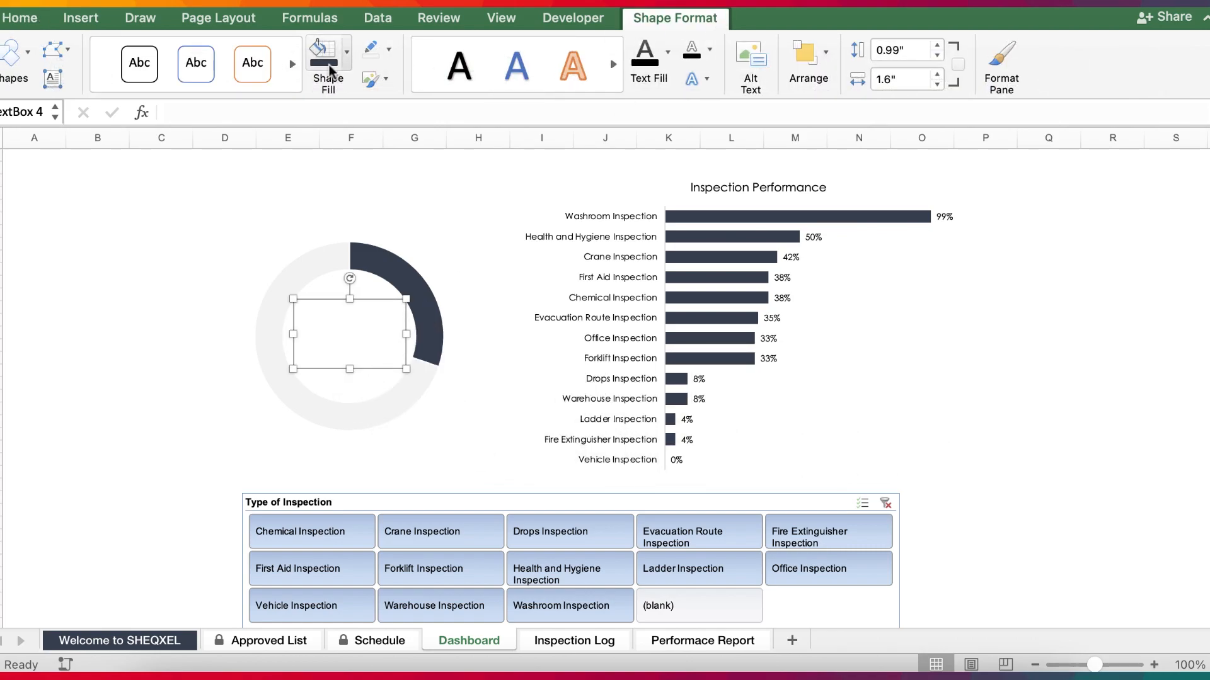
{"action": "left_click", "coordinate": [346, 54]}
{"action": "left_click", "coordinate": [378, 121]}
{"action": "left_click", "coordinate": [148, 426]}
Link the text box inside the doughnut to the Grand Total percentage in cell M3 of the Performace Report sheet.
{"action": "left_click", "coordinate": [361, 344]}
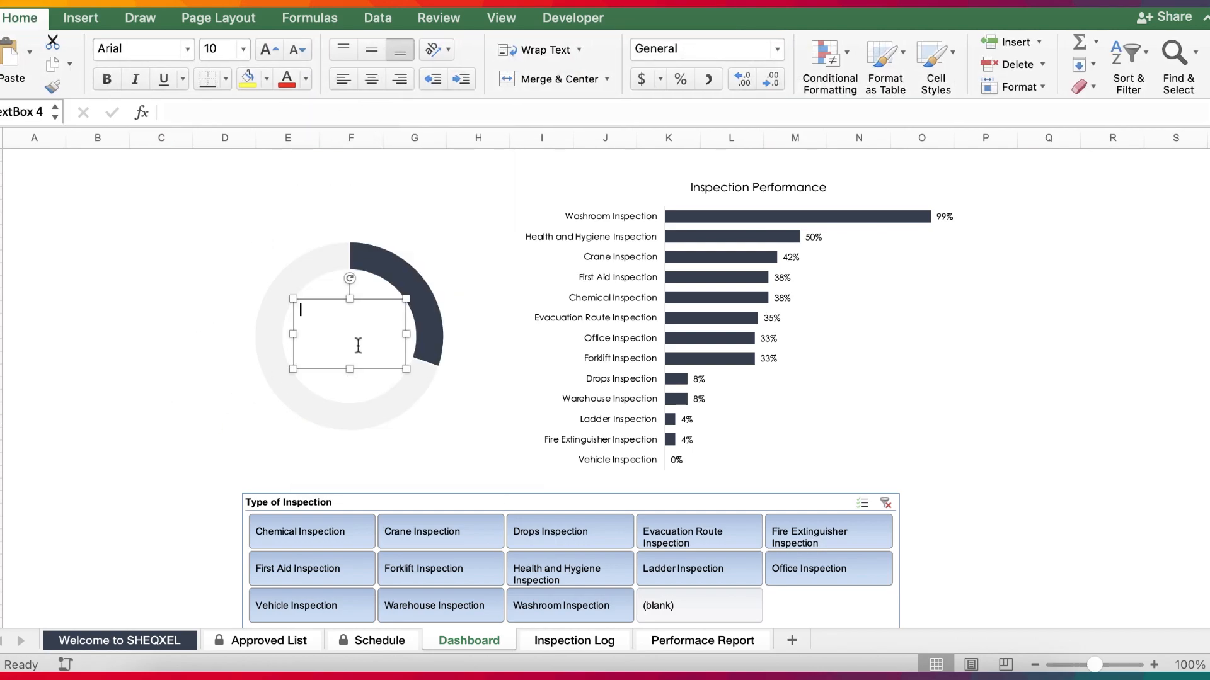
{"action": "left_click", "coordinate": [321, 370]}
{"action": "scroll", "coordinate": [321, 369], "scroll_direction": "up", "scroll_amount": 5}
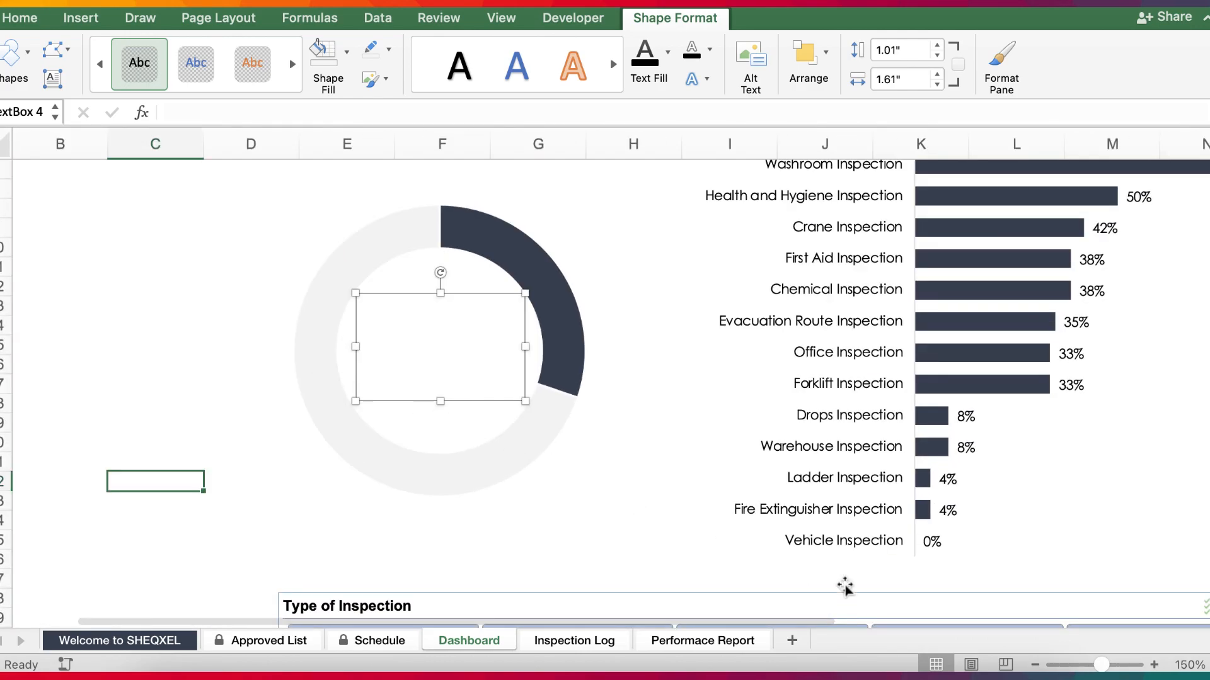
{"action": "left_click", "coordinate": [1037, 666]}
{"action": "left_click", "coordinate": [1036, 666]}
{"action": "left_click", "coordinate": [1037, 666]}
{"action": "left_click", "coordinate": [1037, 666]}
{"action": "left_click", "coordinate": [1036, 666]}
{"action": "scroll", "coordinate": [407, 332], "scroll_direction": "up", "scroll_amount": 2}
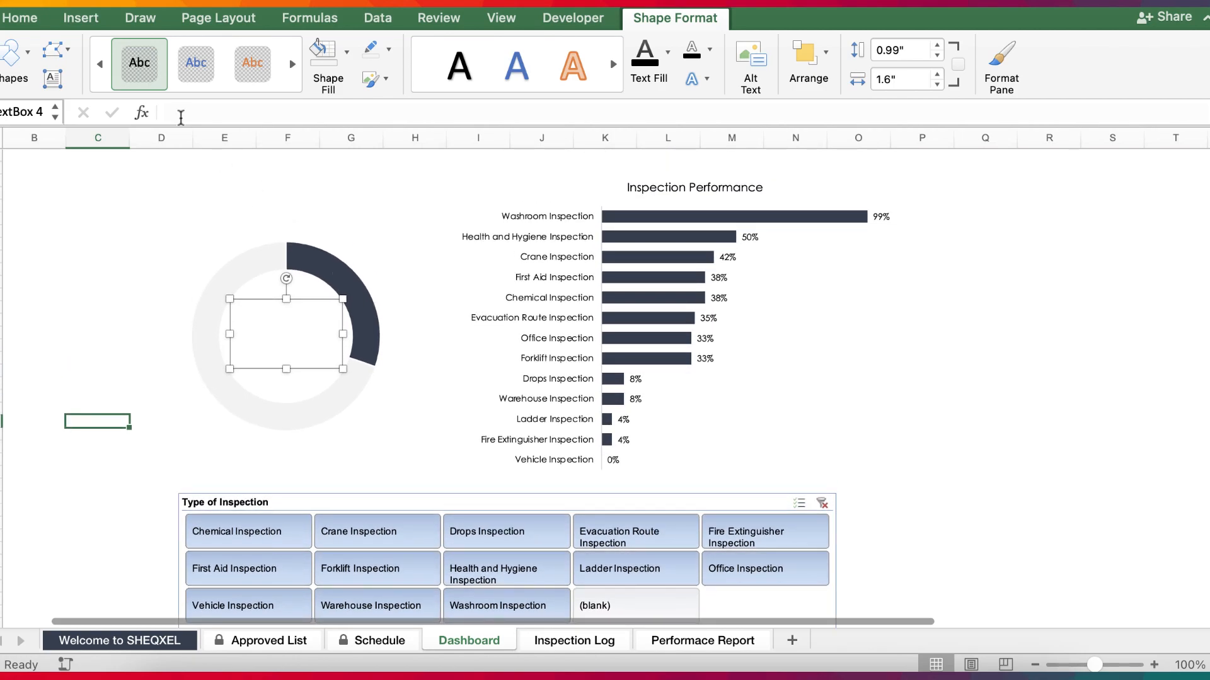
{"action": "left_click", "coordinate": [180, 117]}
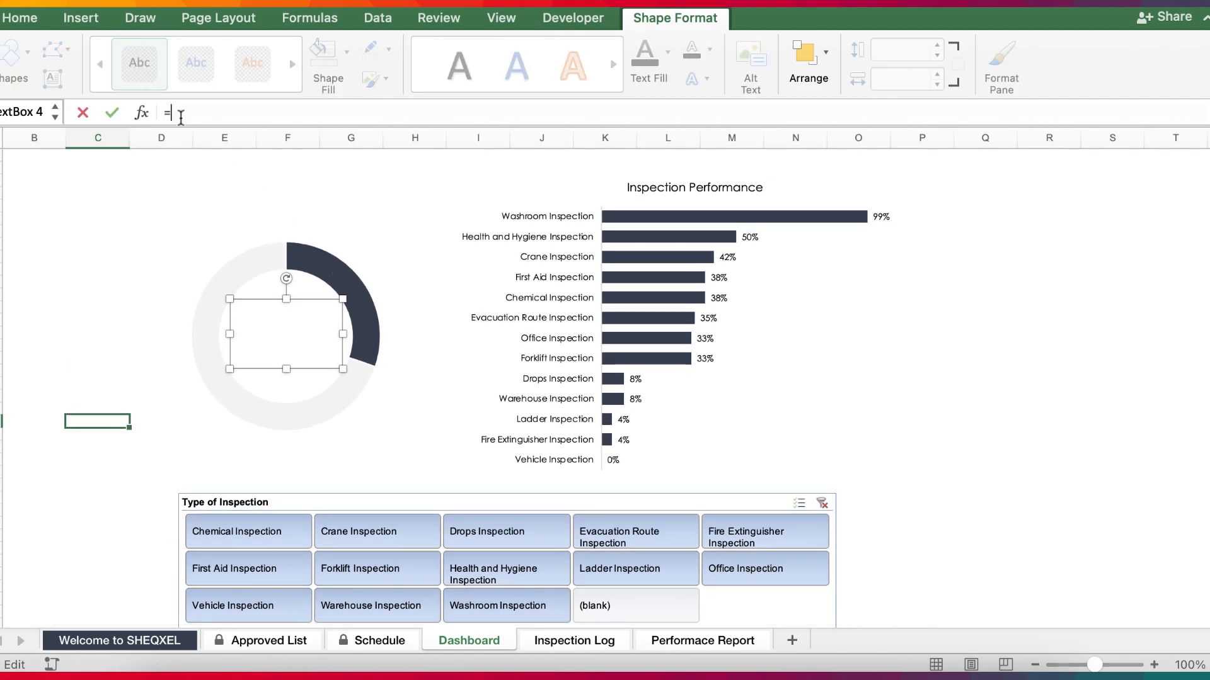
{"action": "left_click", "coordinate": [678, 643]}
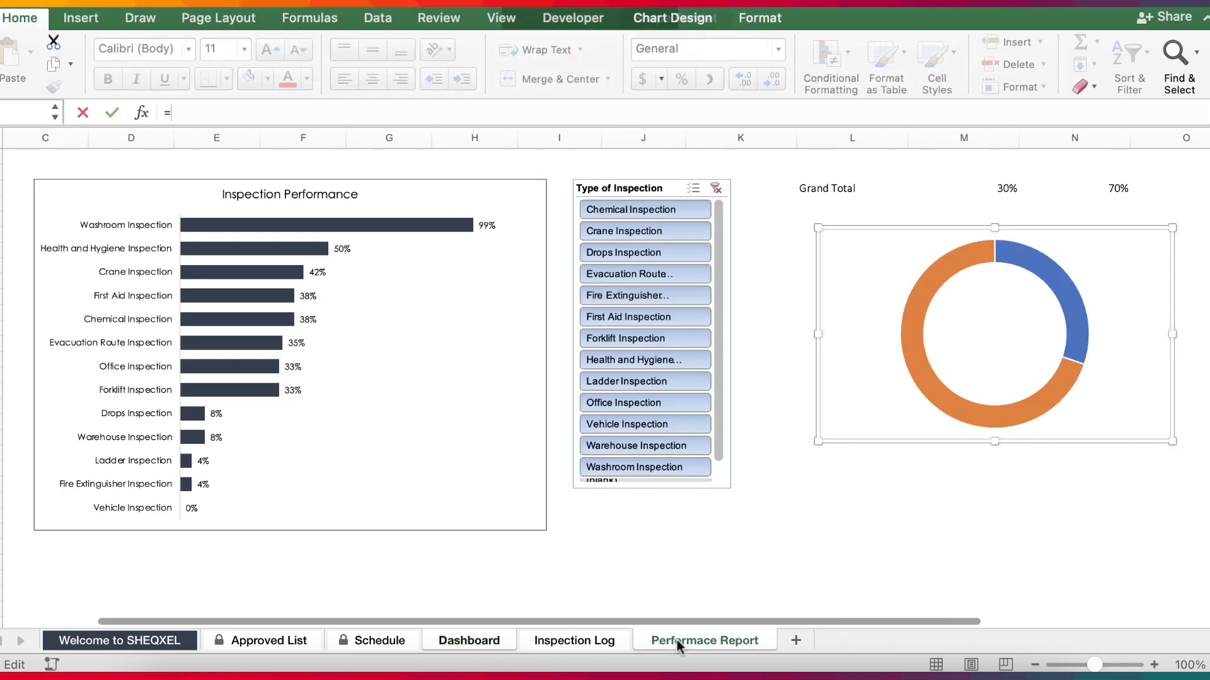
{"action": "scroll", "coordinate": [752, 394], "scroll_direction": "right", "scroll_amount": 5}
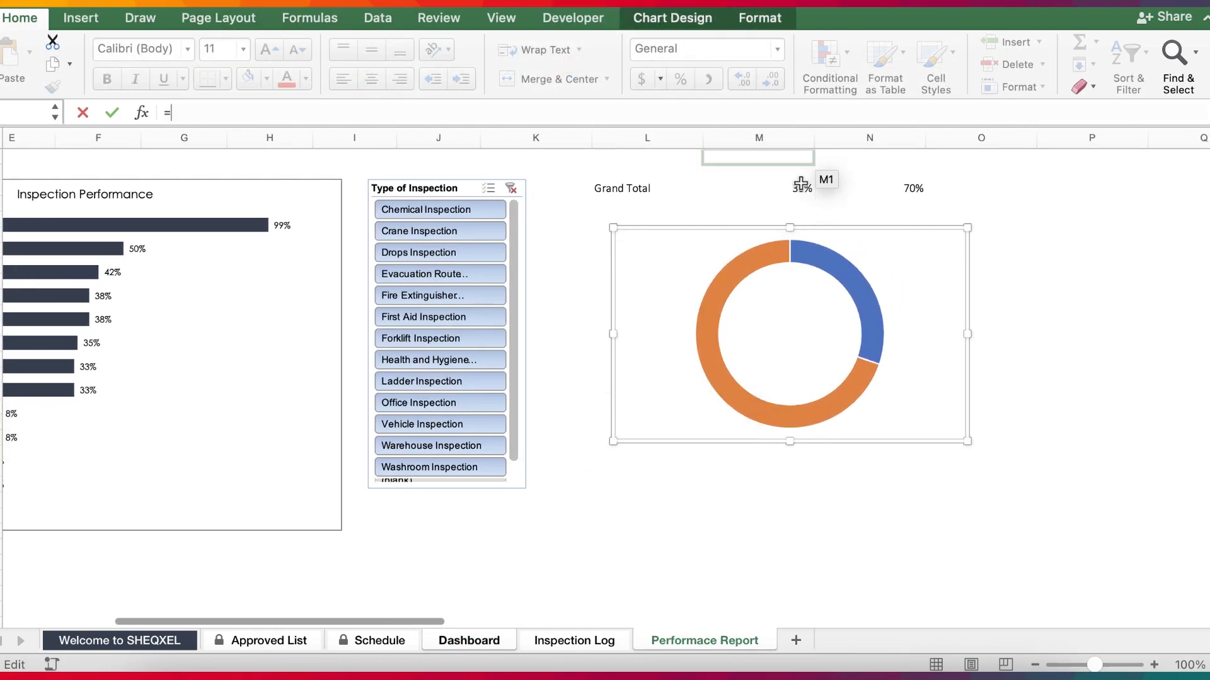
{"action": "left_click", "coordinate": [800, 185]}
{"action": "key", "text": "Return"}
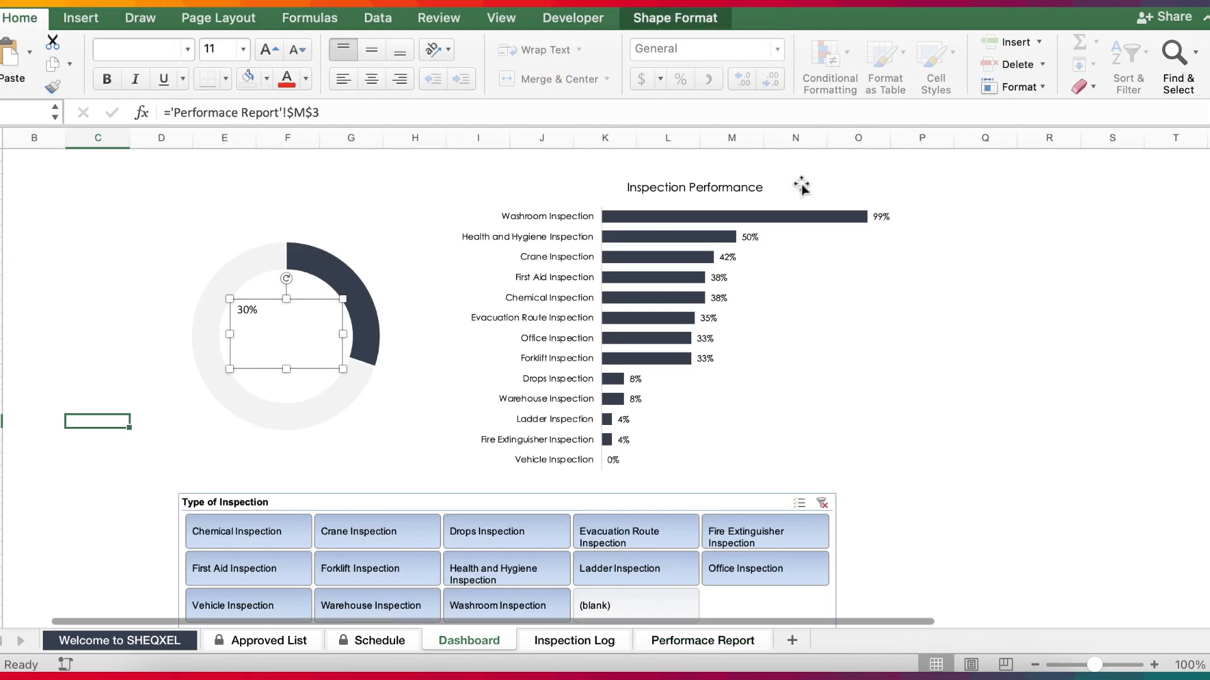
Centre the percentage horizontally and vertically in its text box and set its font size to 40.
{"action": "left_click", "coordinate": [371, 50]}
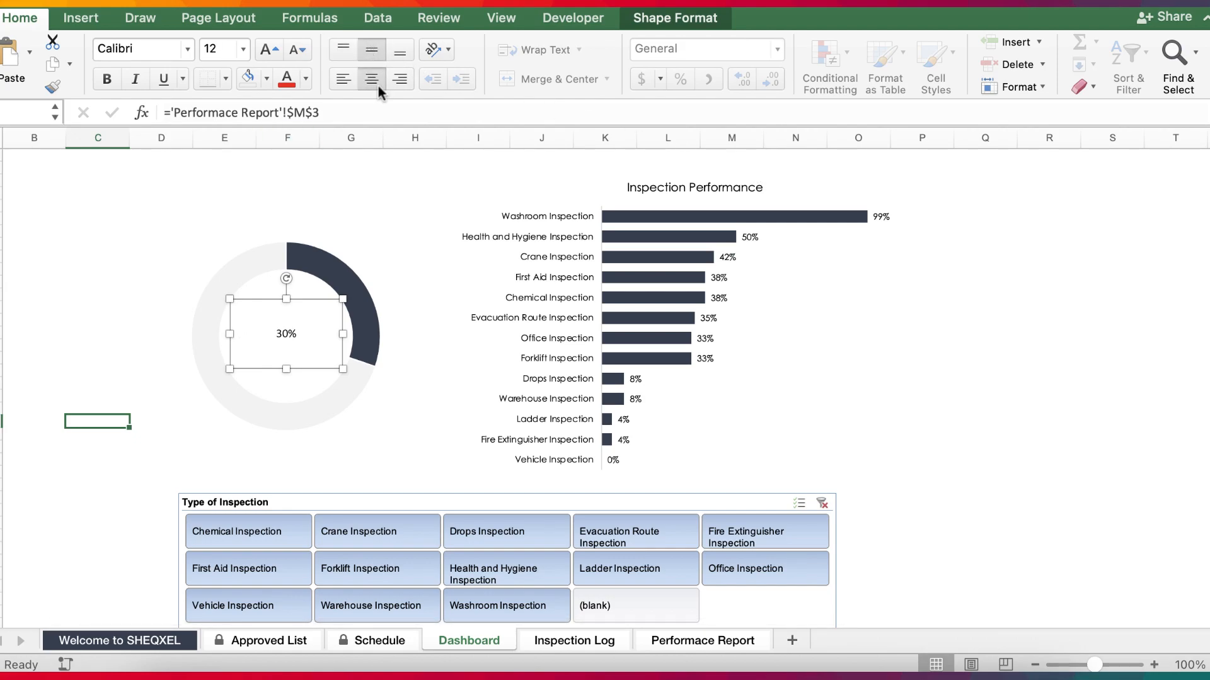
{"action": "left_click", "coordinate": [179, 46]}
{"action": "left_click", "coordinate": [187, 49]}
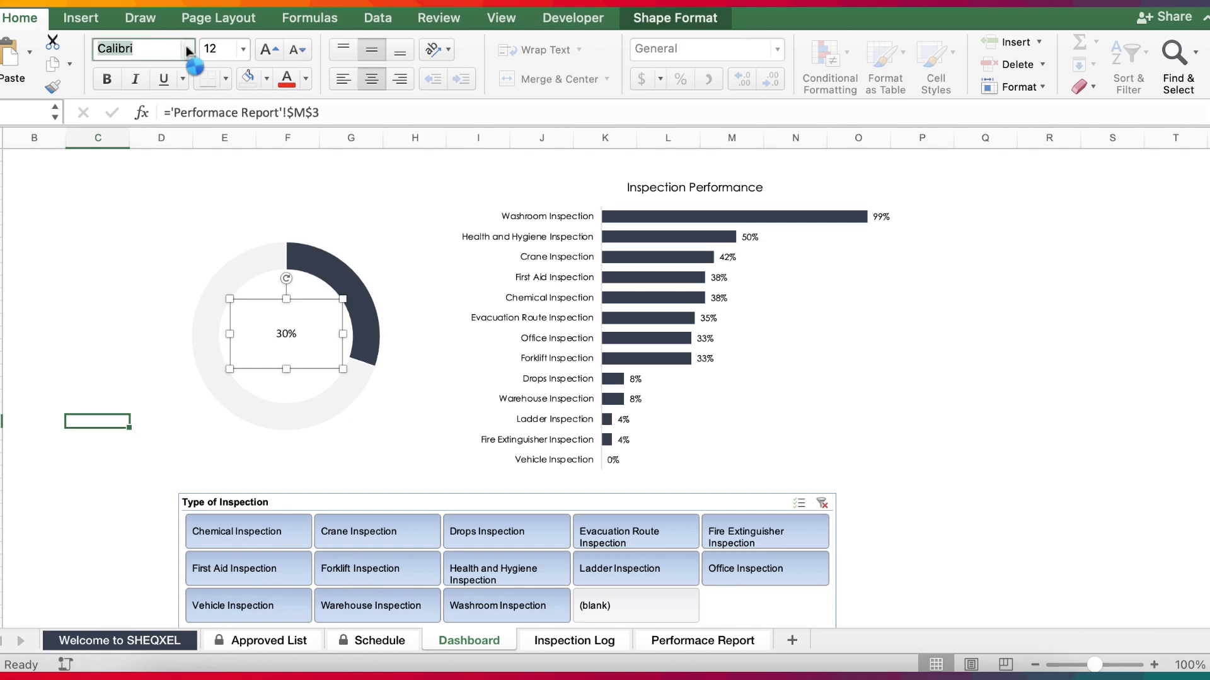
{"action": "left_click", "coordinate": [188, 49]}
{"action": "left_click", "coordinate": [659, 130]}
{"action": "left_click", "coordinate": [243, 49]}
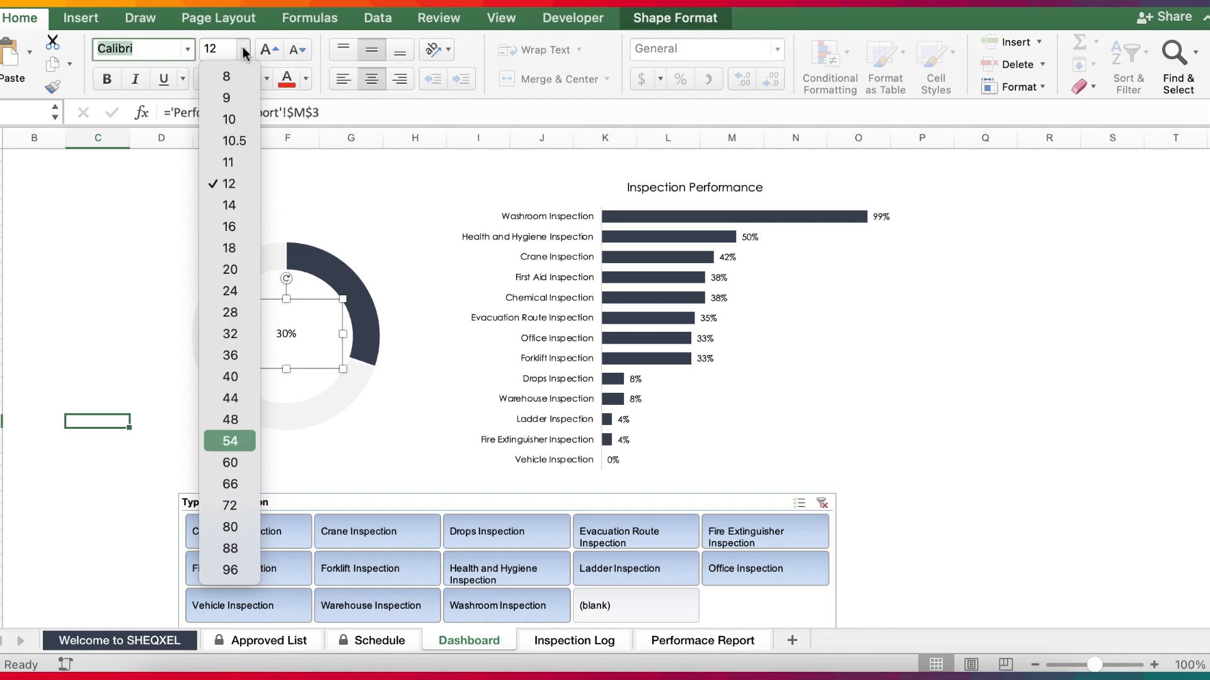
{"action": "left_click", "coordinate": [234, 378]}
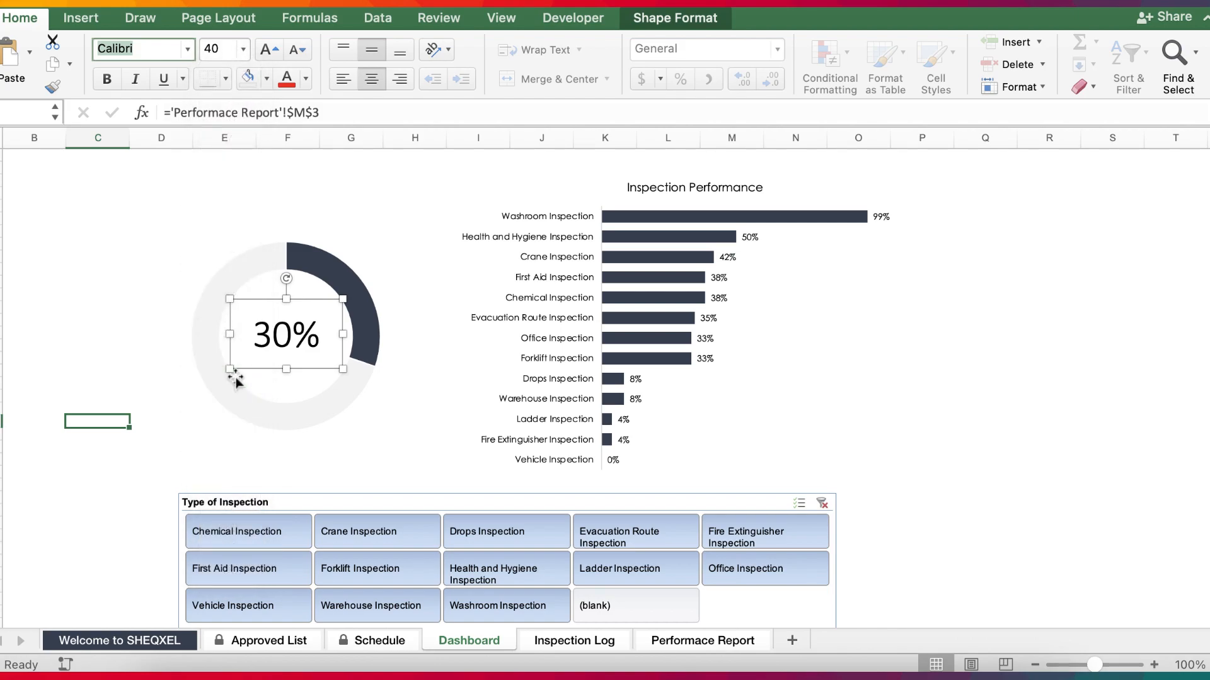
Make the percentage inside the doughnut bold and set its font to Segoe UI Symbol.
{"action": "left_click", "coordinate": [106, 81]}
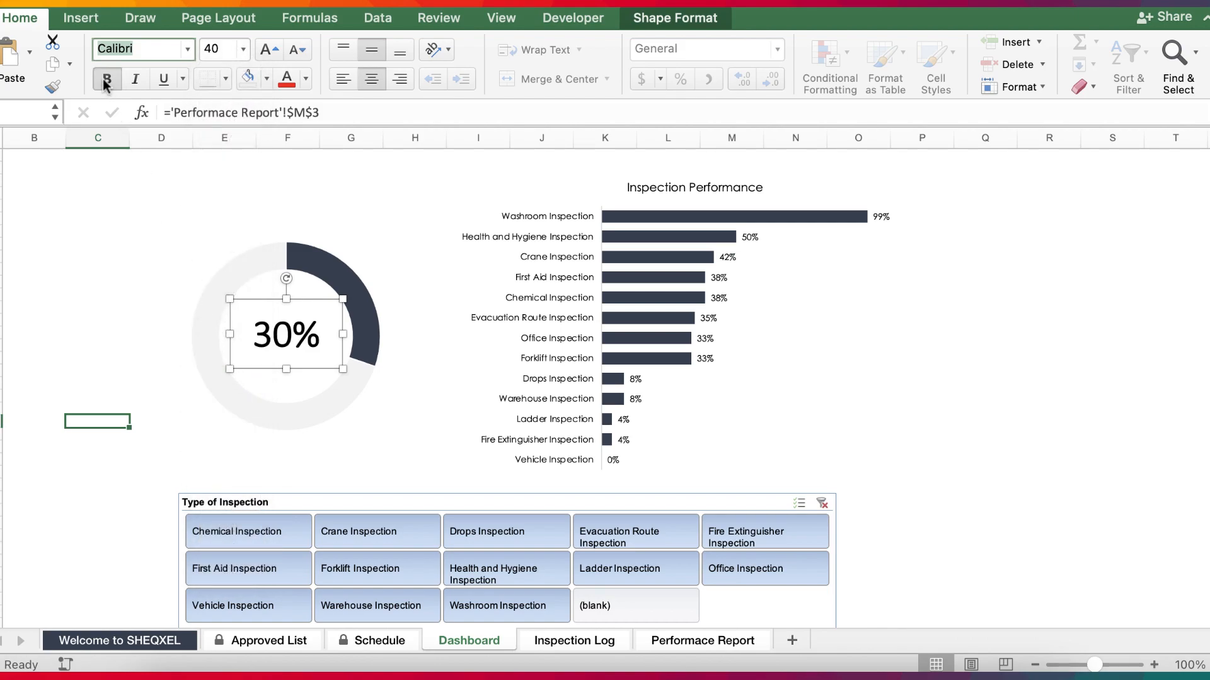
{"action": "left_click", "coordinate": [187, 49]}
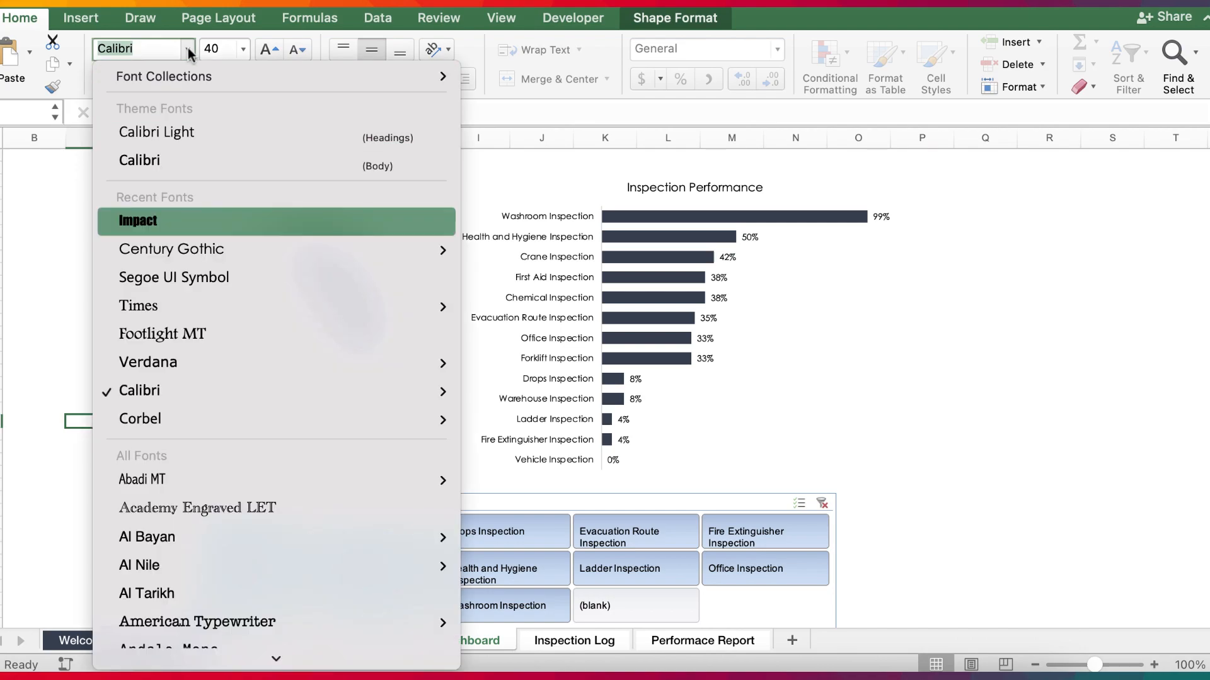
{"action": "left_click", "coordinate": [172, 278]}
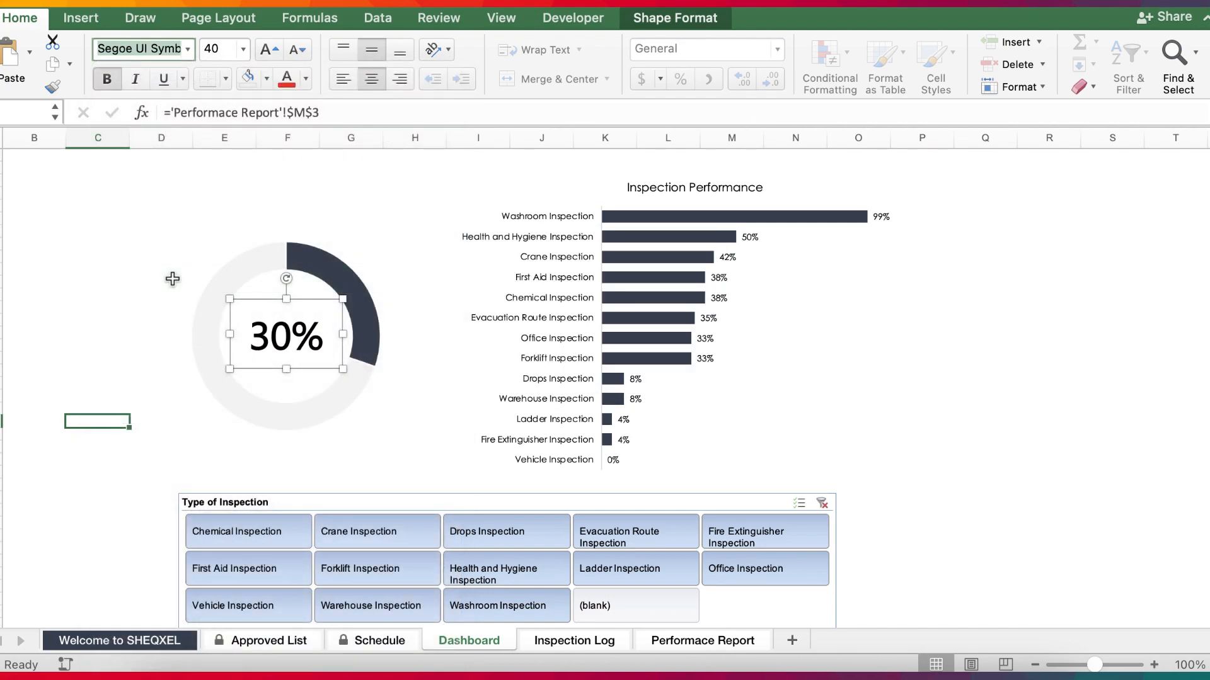
{"action": "left_click", "coordinate": [188, 49]}
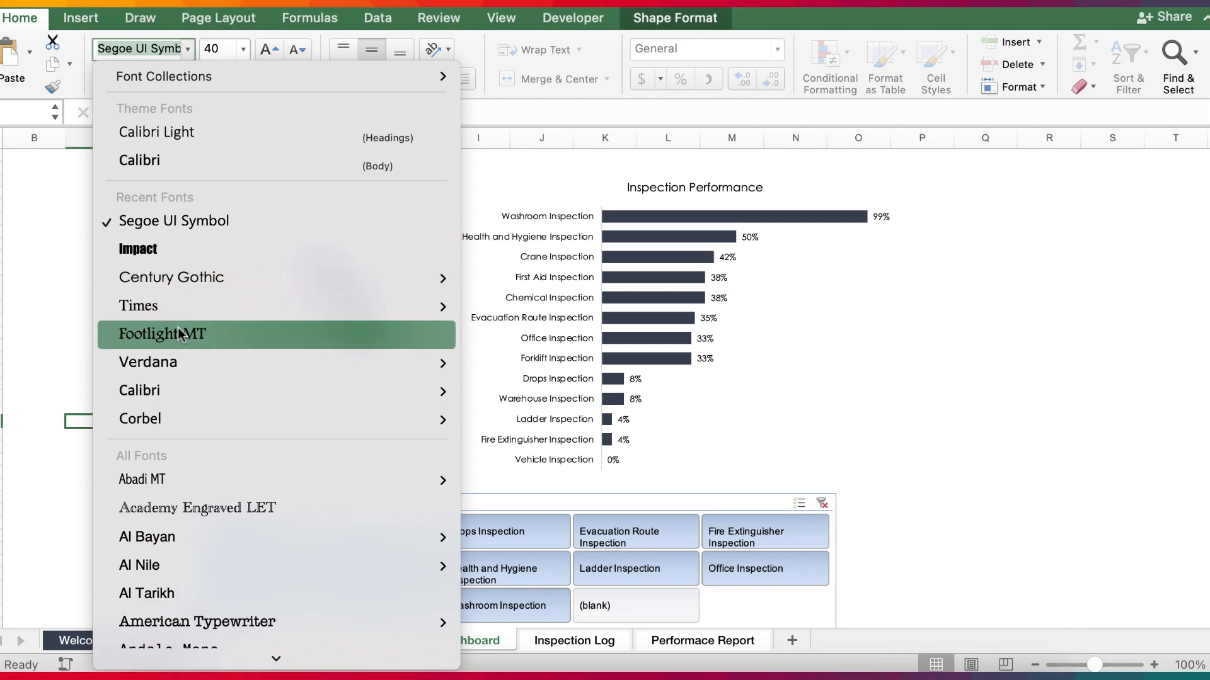
{"action": "left_click", "coordinate": [182, 220]}
{"action": "left_click", "coordinate": [942, 407]}
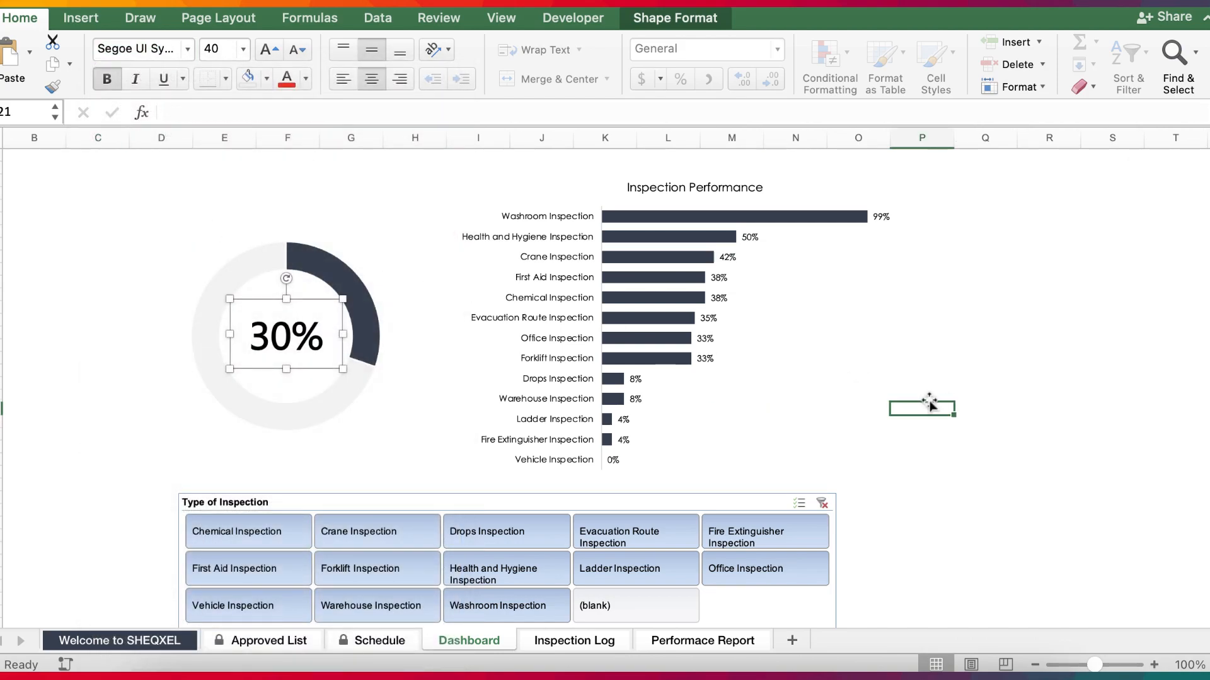
Align the doughnut chart and its percentage text box with each other using Align Center and Align Middle.
{"action": "left_click", "coordinate": [289, 398]}
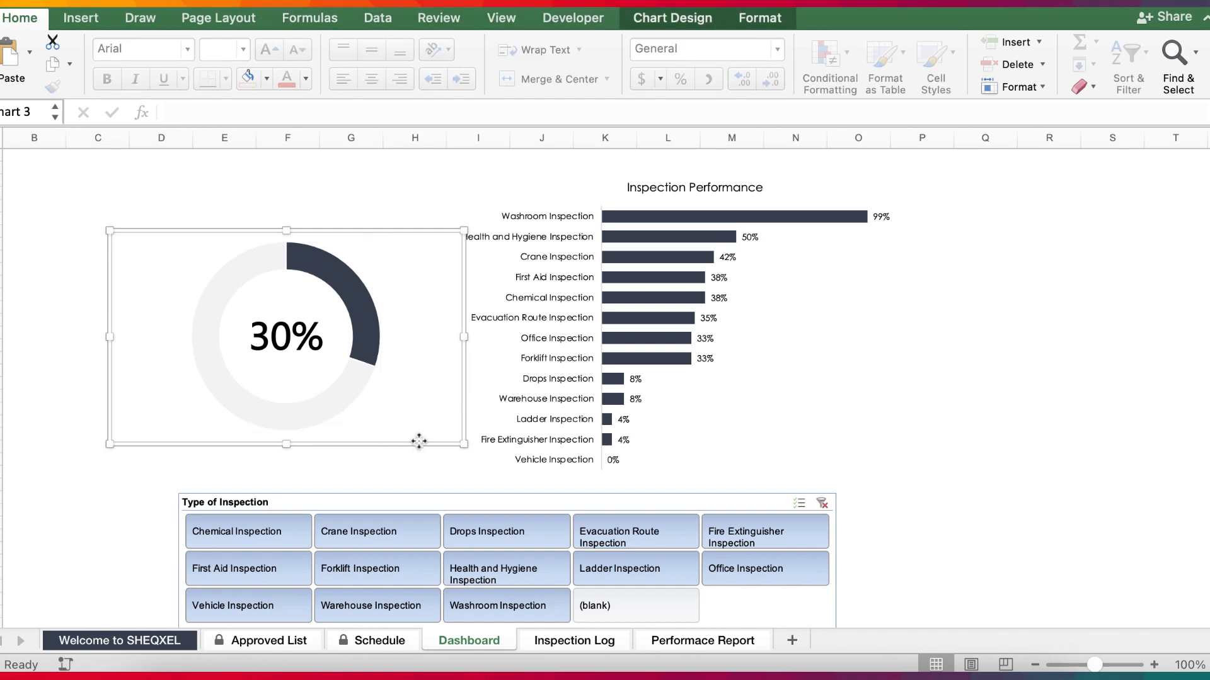
{"action": "left_click", "coordinate": [277, 326]}
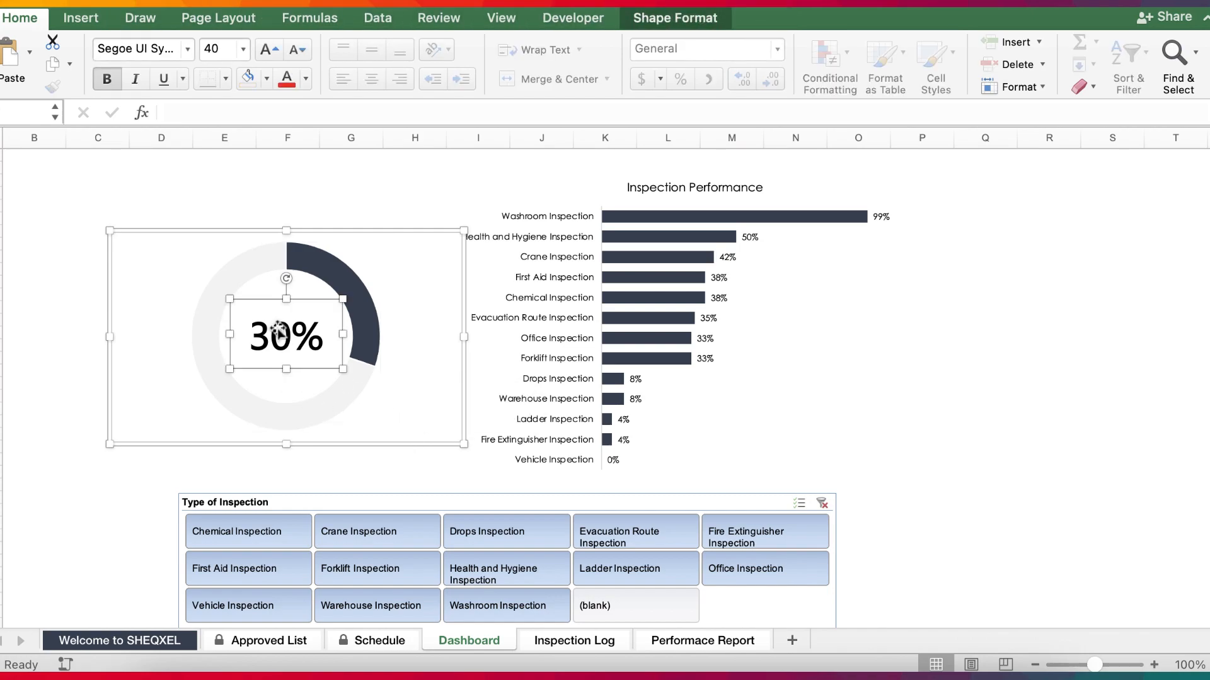
{"action": "left_click", "coordinate": [672, 19]}
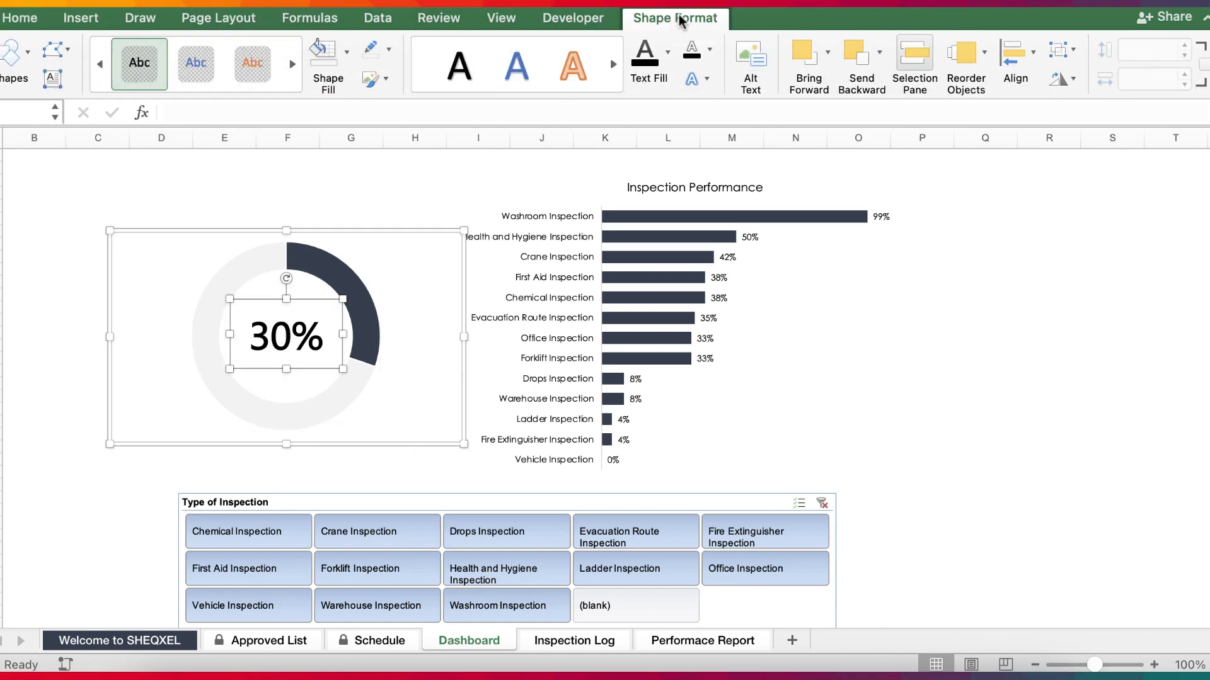
{"action": "left_click", "coordinate": [1017, 53]}
{"action": "left_click", "coordinate": [1073, 134]}
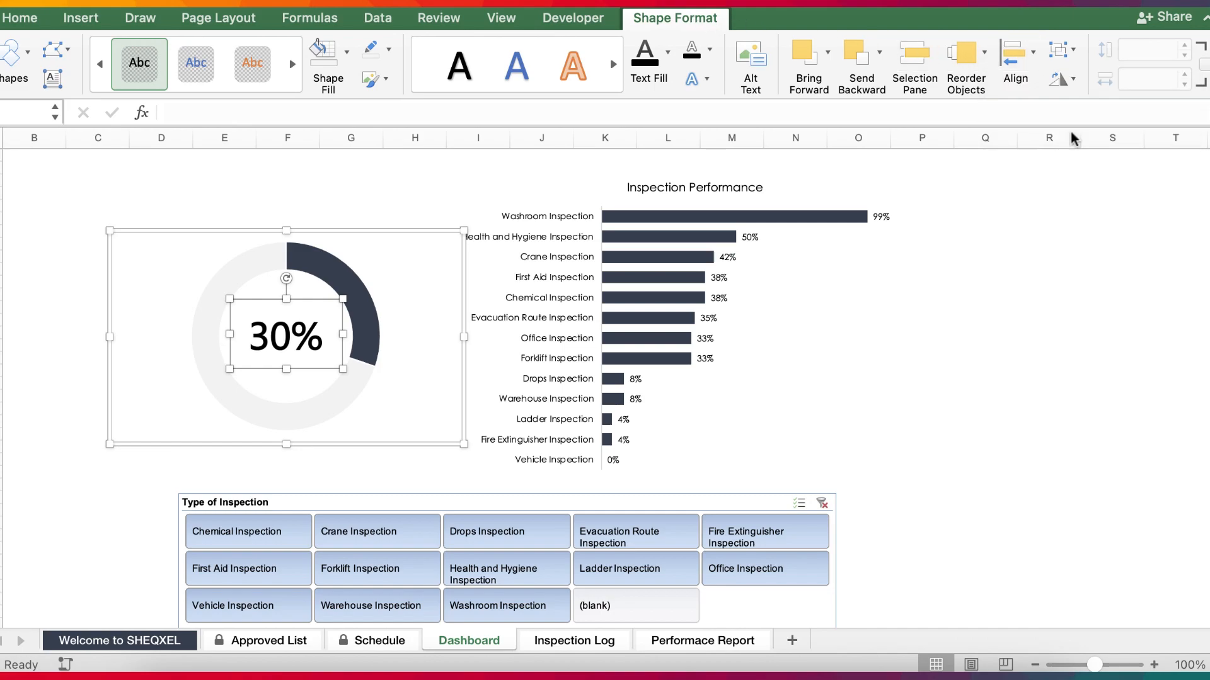
{"action": "left_click", "coordinate": [1014, 56]}
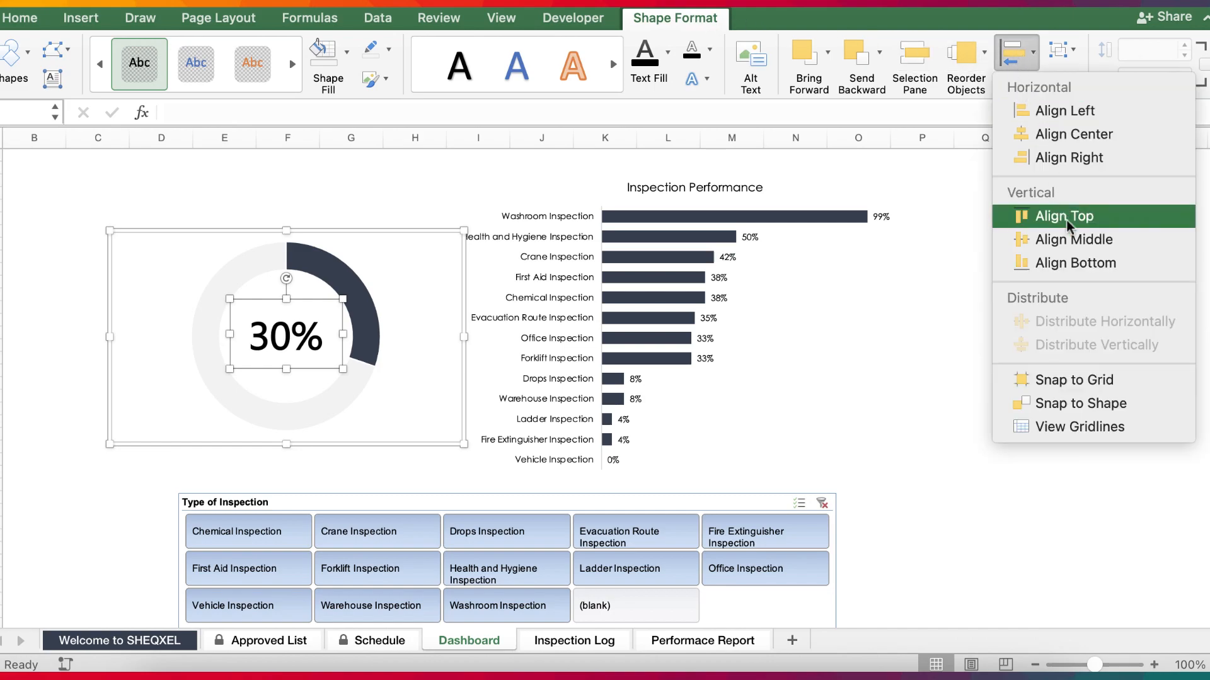
{"action": "left_click", "coordinate": [1072, 238]}
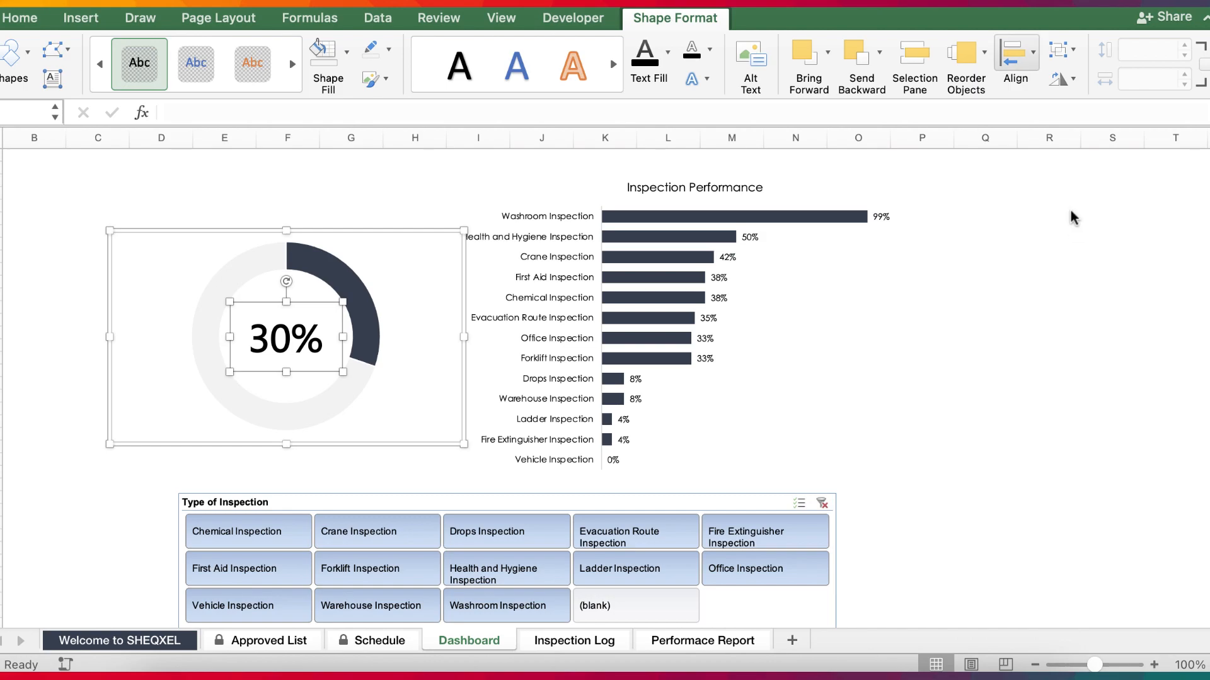
Group the doughnut chart with its percentage text box.
{"action": "left_click", "coordinate": [1060, 51]}
{"action": "left_click", "coordinate": [1072, 77]}
{"action": "left_click", "coordinate": [1002, 370]}
Shift the doughnut group slightly right and the Inspection Performance chart slightly left to bring them closer together.
{"action": "left_click", "coordinate": [376, 292]}
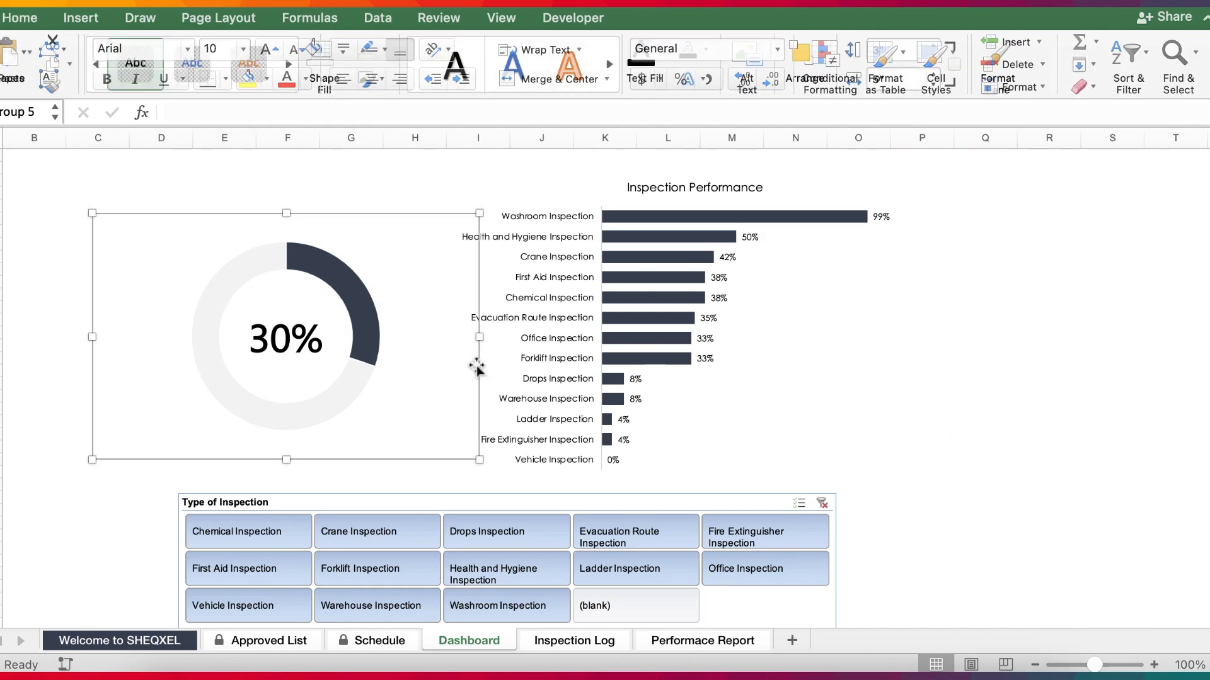
{"action": "left_click_drag", "start_coordinate": [475, 364], "coordinate": [502, 365]}
{"action": "left_click", "coordinate": [593, 366]}
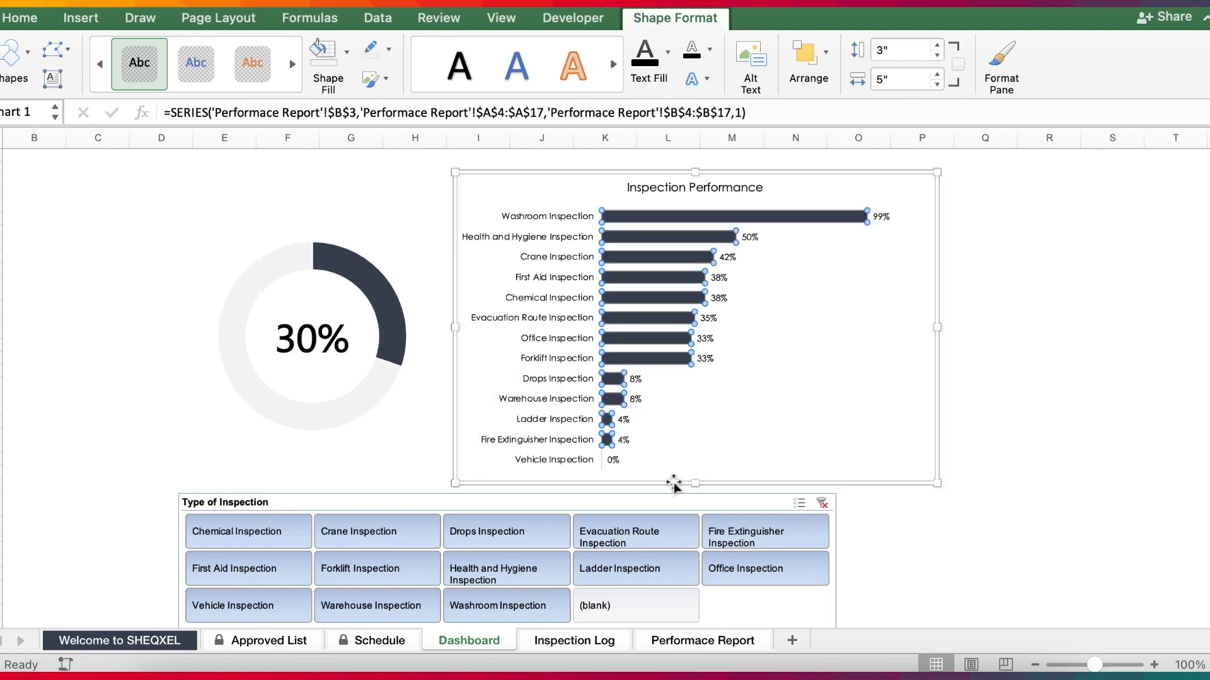
{"action": "left_click_drag", "start_coordinate": [675, 481], "coordinate": [657, 486]}
Align the doughnut group and the Inspection Performance chart vertically with Align Middle.
{"action": "left_click", "coordinate": [305, 413], "text": "shift"}
{"action": "left_click", "coordinate": [693, 19]}
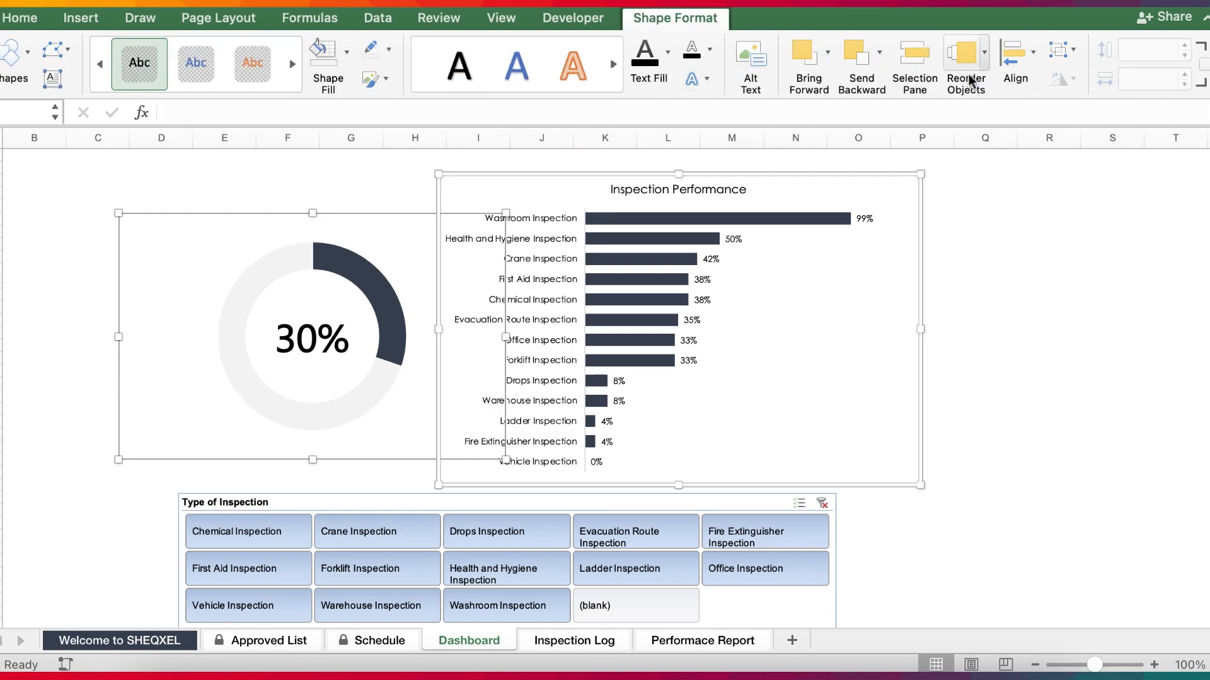
{"action": "left_click", "coordinate": [1015, 52]}
{"action": "left_click", "coordinate": [1073, 240]}
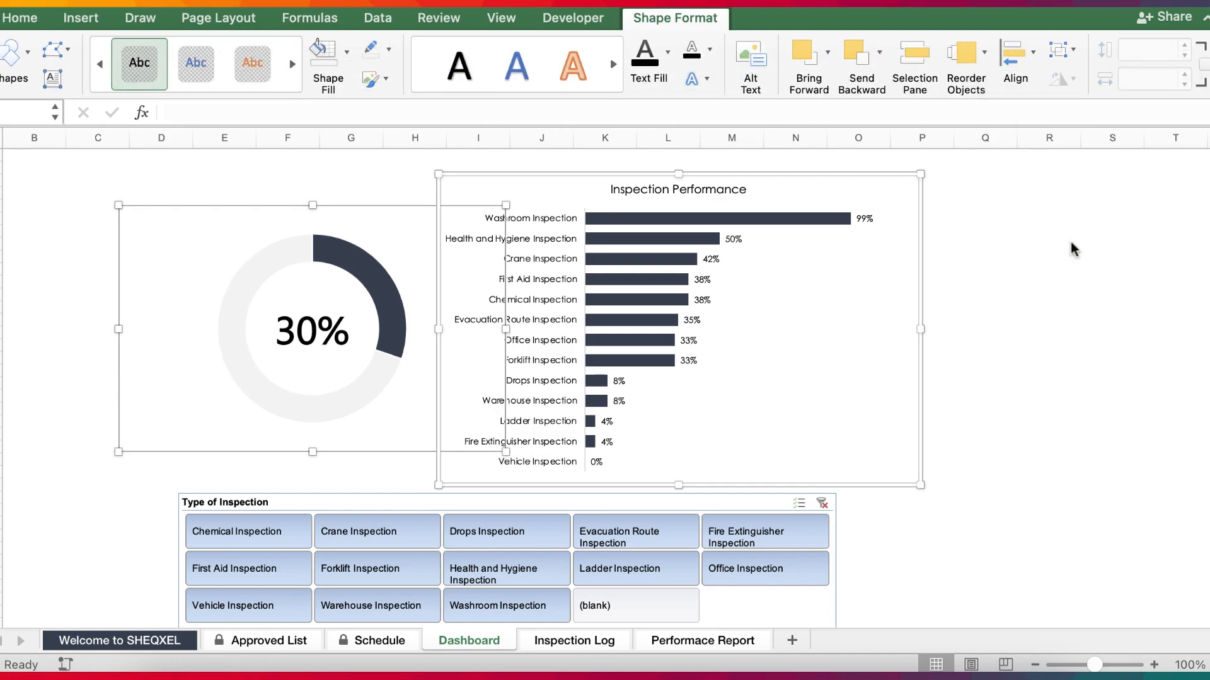
{"action": "left_click", "coordinate": [989, 520]}
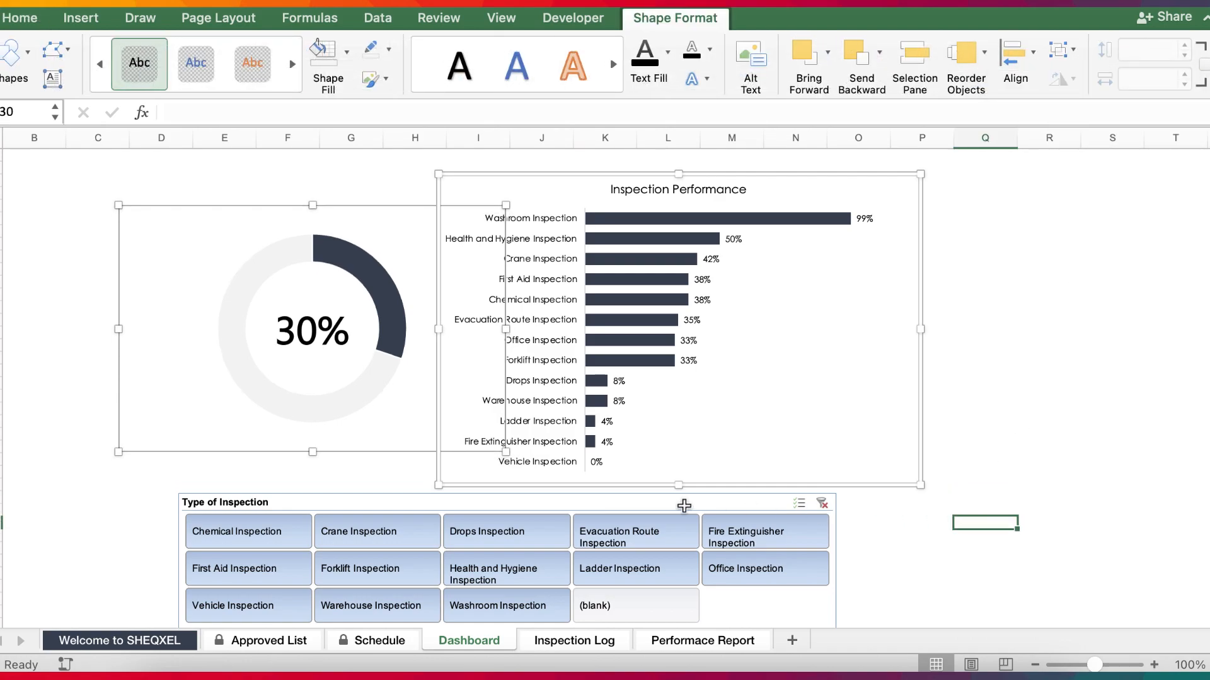
Move the Type of Inspection slicer slightly up beneath the charts and reduce its button height below 0.5".
{"action": "left_click", "coordinate": [514, 495]}
{"action": "left_click_drag", "start_coordinate": [513, 496], "coordinate": [517, 490]}
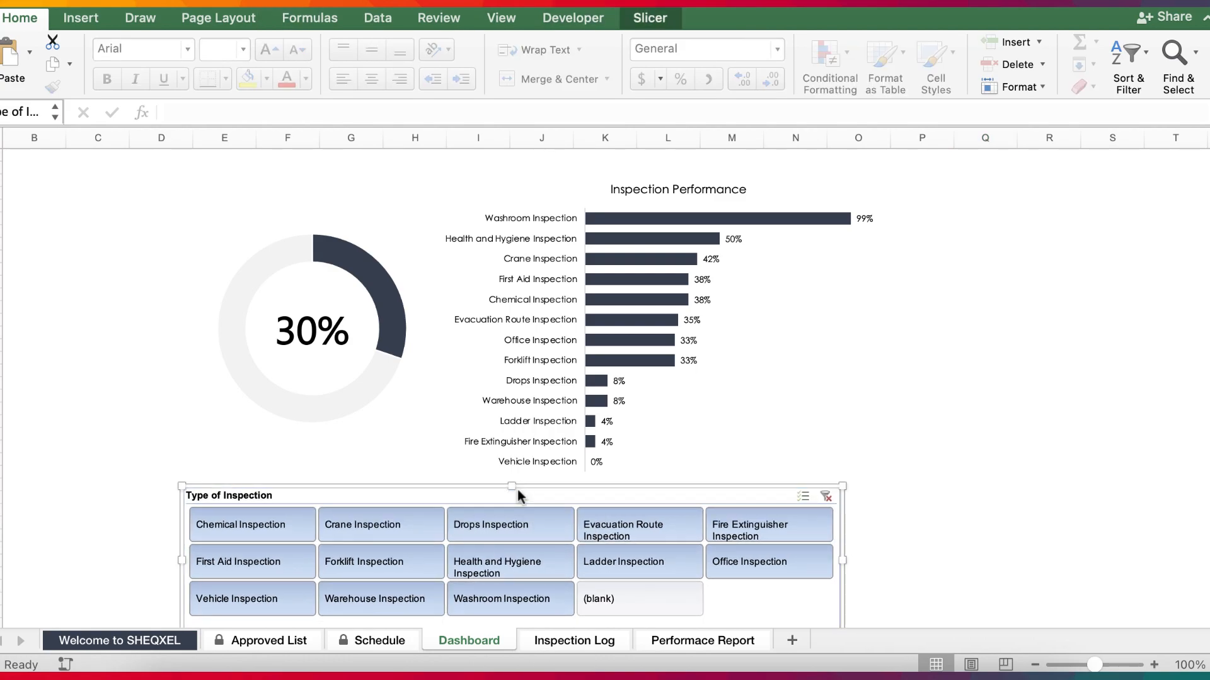
{"action": "left_click", "coordinate": [661, 19]}
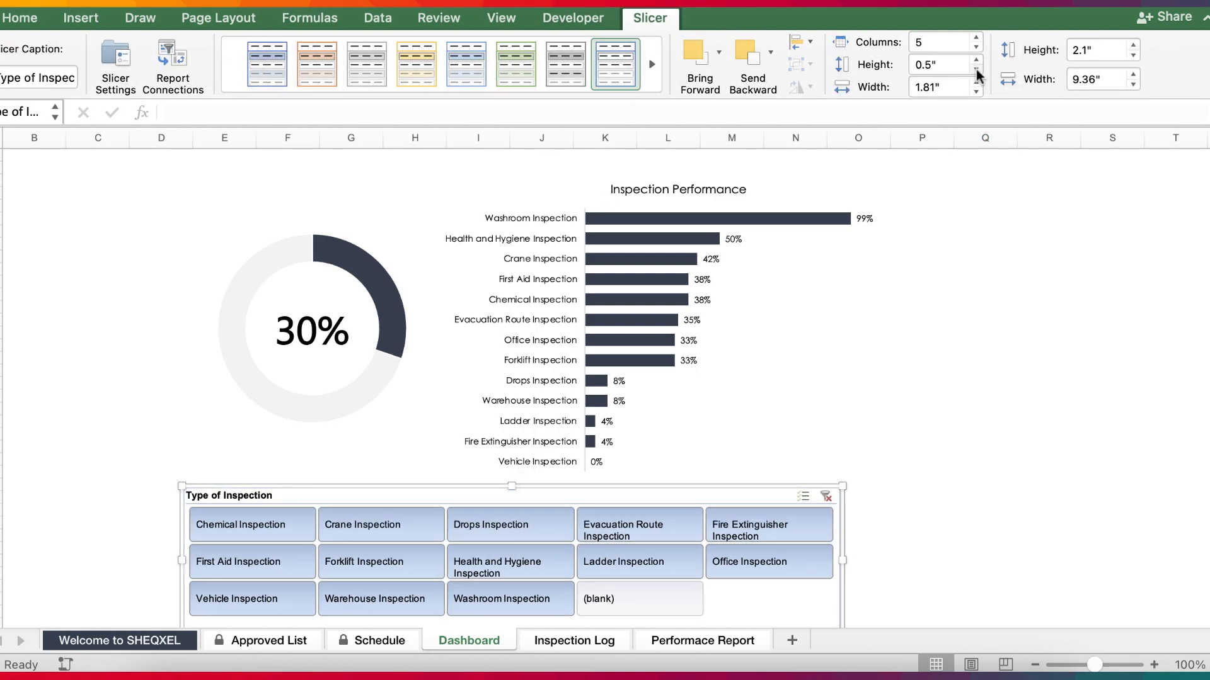
{"action": "left_click", "coordinate": [976, 69]}
Shorten the slicer's frame to fit its three rows of buttons and collapse the ribbon.
{"action": "scroll", "coordinate": [615, 411], "scroll_direction": "down", "scroll_amount": 4}
{"action": "left_click_drag", "start_coordinate": [512, 509], "coordinate": [509, 476]}
{"action": "left_click", "coordinate": [1032, 455]}
{"action": "scroll", "coordinate": [1033, 452], "scroll_direction": "up", "scroll_amount": 1}
{"action": "scroll", "coordinate": [1033, 453], "scroll_direction": "up", "scroll_amount": 3}
{"action": "key", "text": "super+alt+r"}
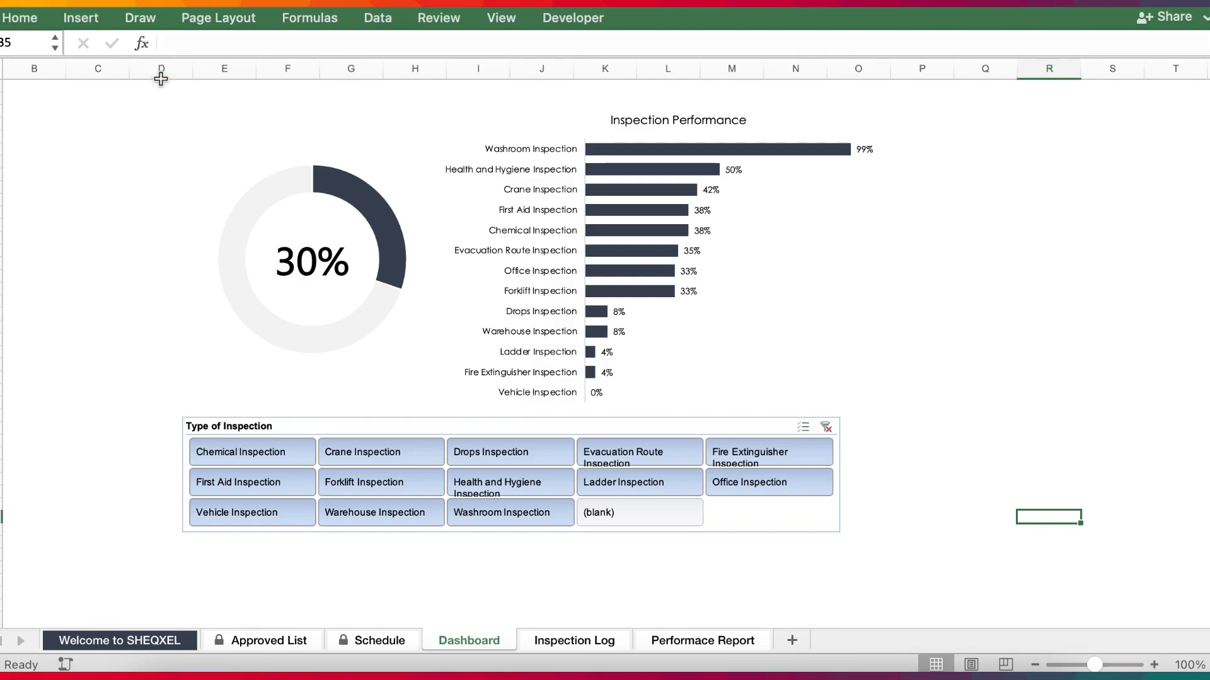
Insert a text box above the doughnut chart and enter the title "Overall Score" in it.
{"action": "left_click", "coordinate": [94, 22]}
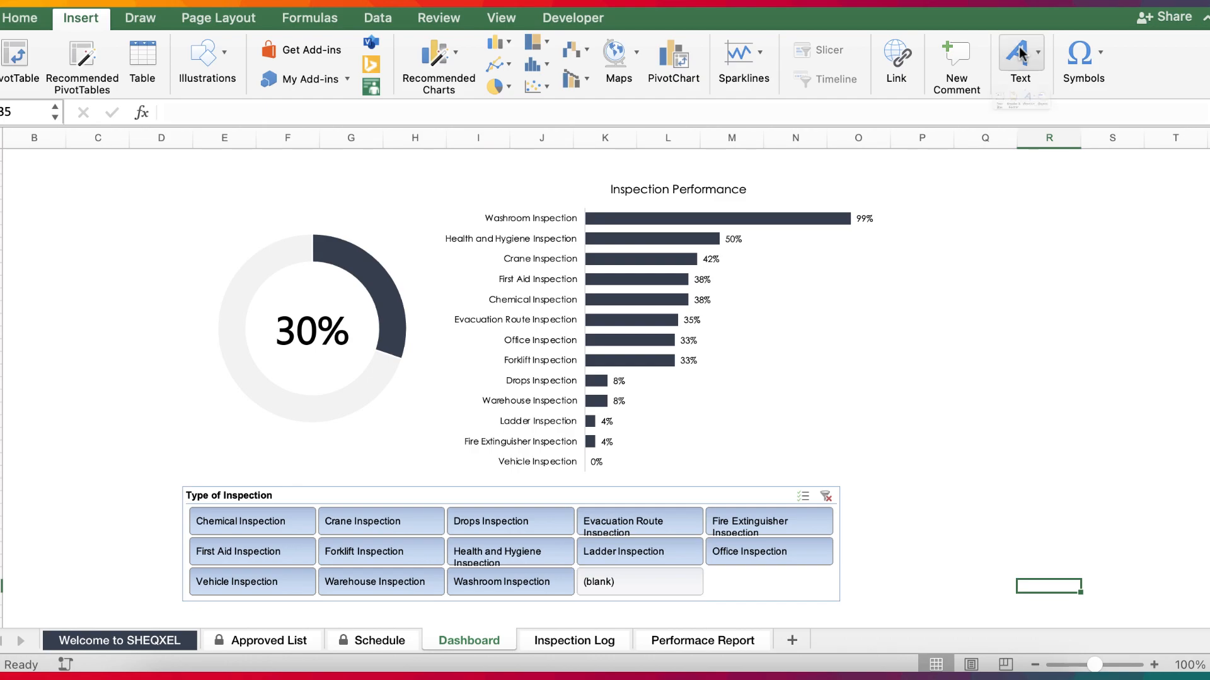
{"action": "left_click", "coordinate": [1020, 54]}
{"action": "left_click", "coordinate": [945, 117]}
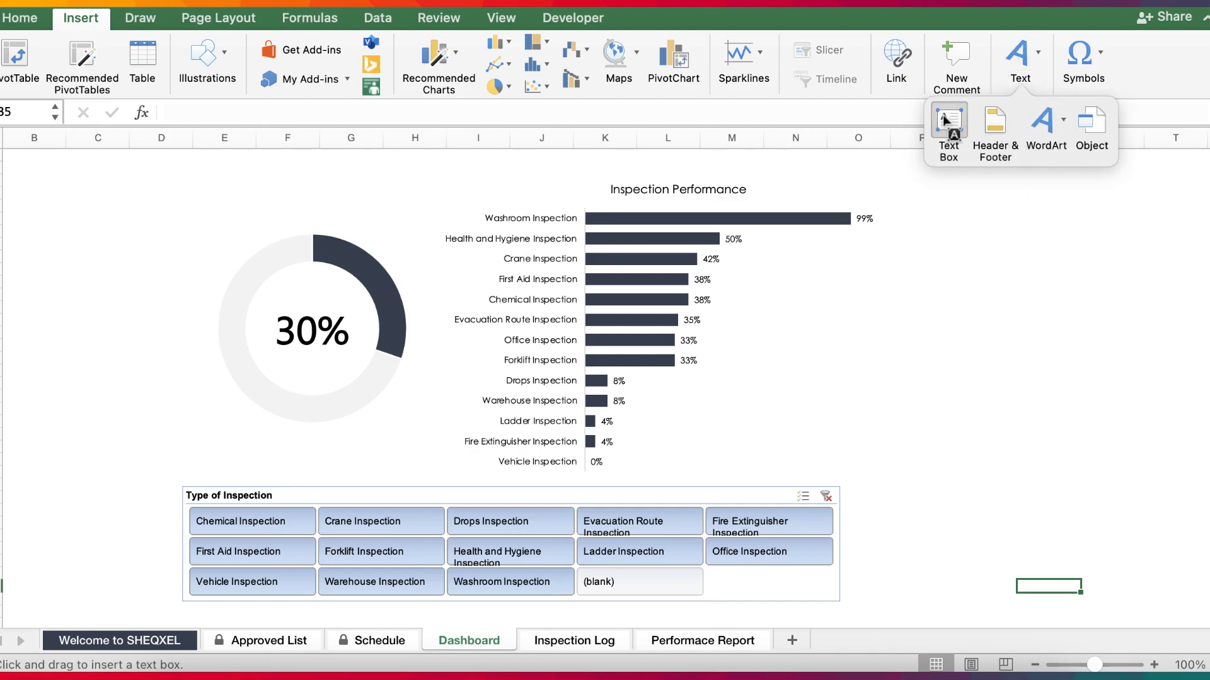
{"action": "left_click_drag", "start_coordinate": [212, 185], "coordinate": [388, 212]}
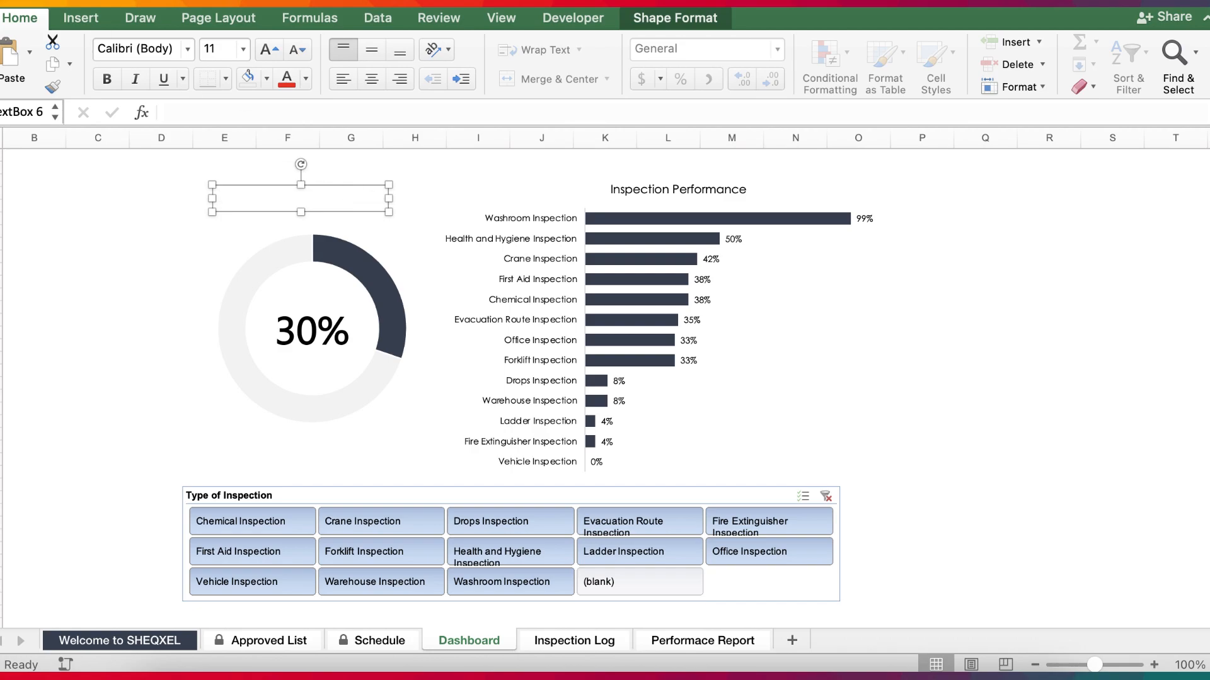
{"action": "type", "text": "O"}
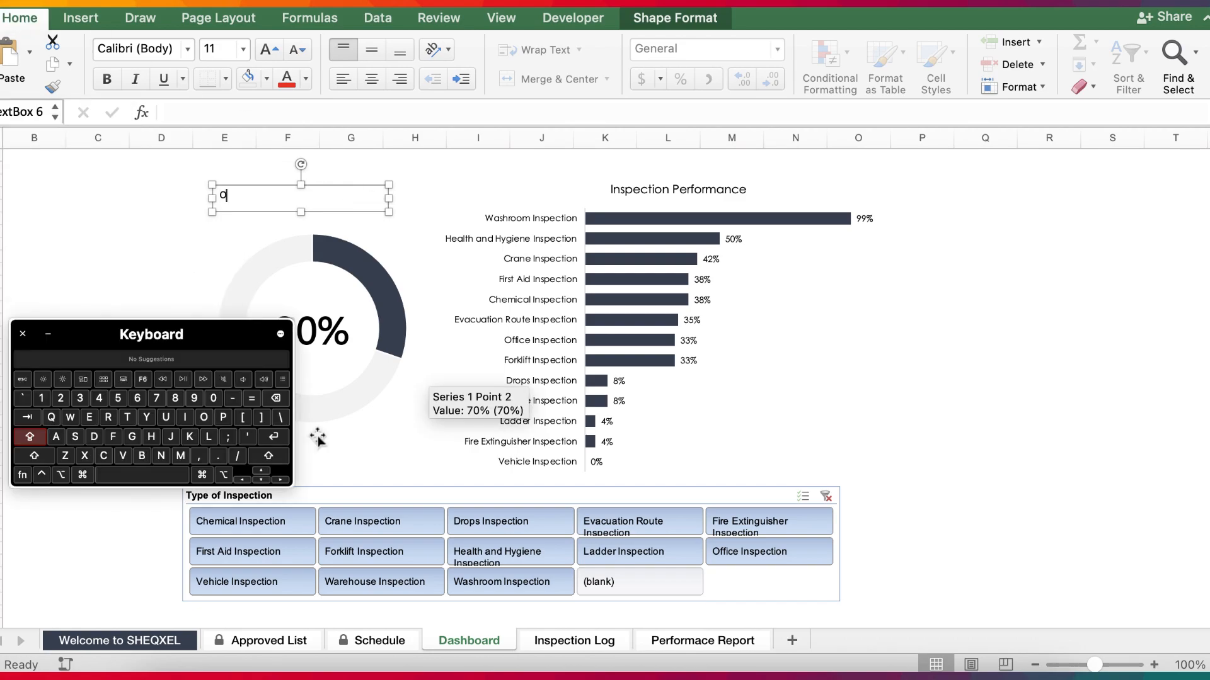
{"action": "key", "text": "Caps_Lock"}
{"action": "type", "text": "vdra"}
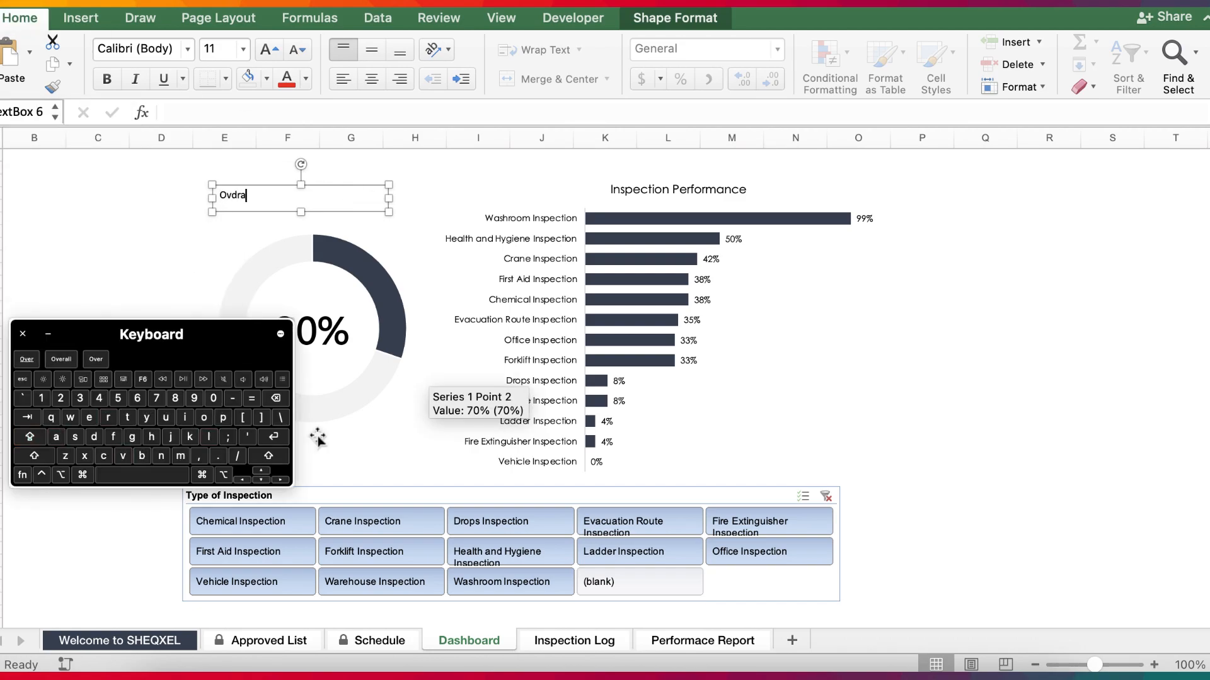
{"action": "type", "text": "rall"}
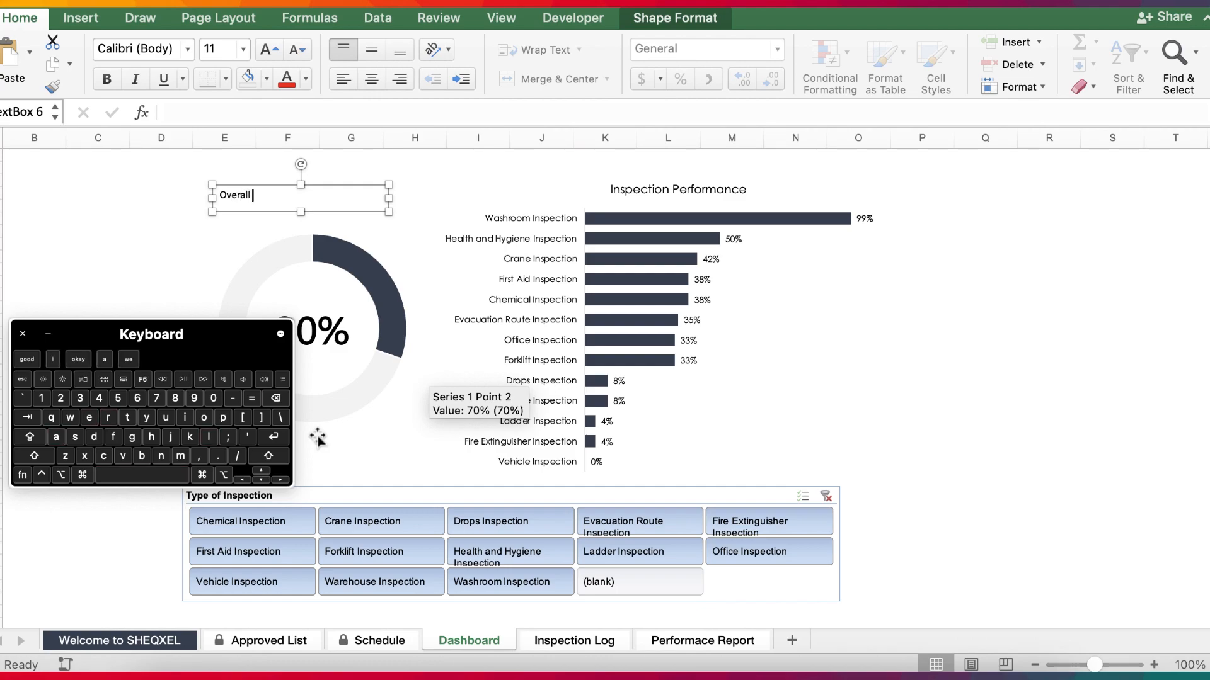
{"action": "key", "text": "shift"}
{"action": "type", "text": "Score"}
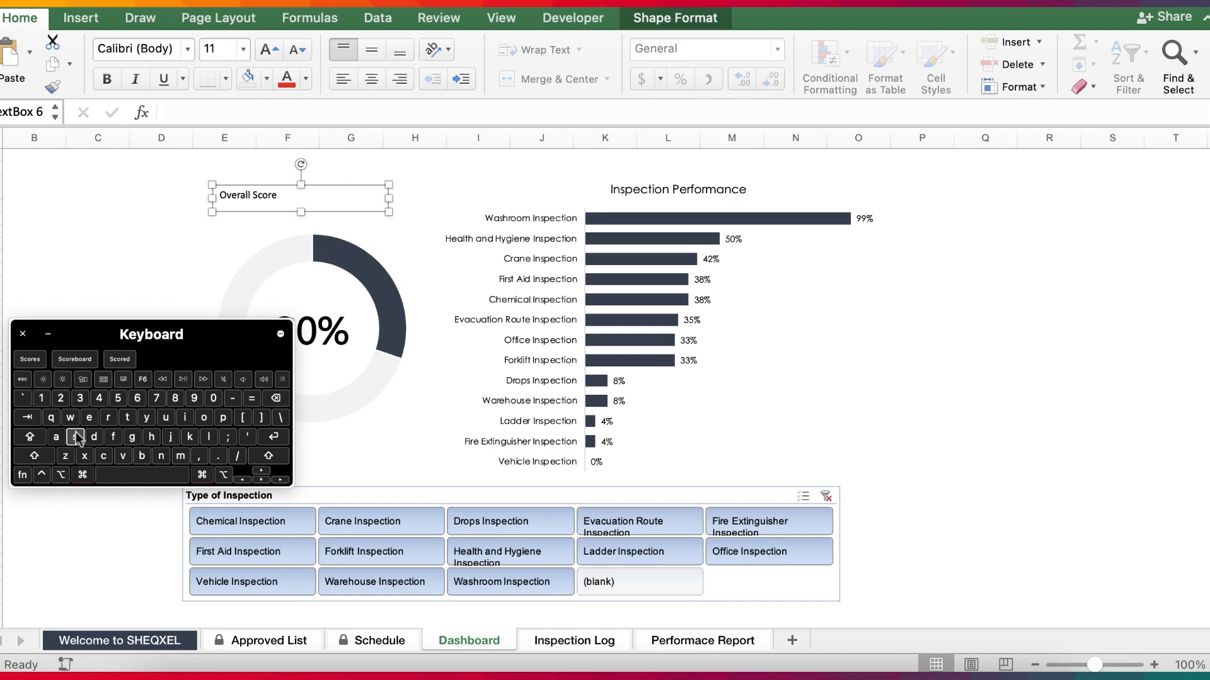
Center the Overall Score text horizontally and vertically, and set it in black Century Gothic.
{"action": "key", "text": "super+a"}
{"action": "left_click", "coordinate": [363, 80]}
{"action": "left_click", "coordinate": [371, 49]}
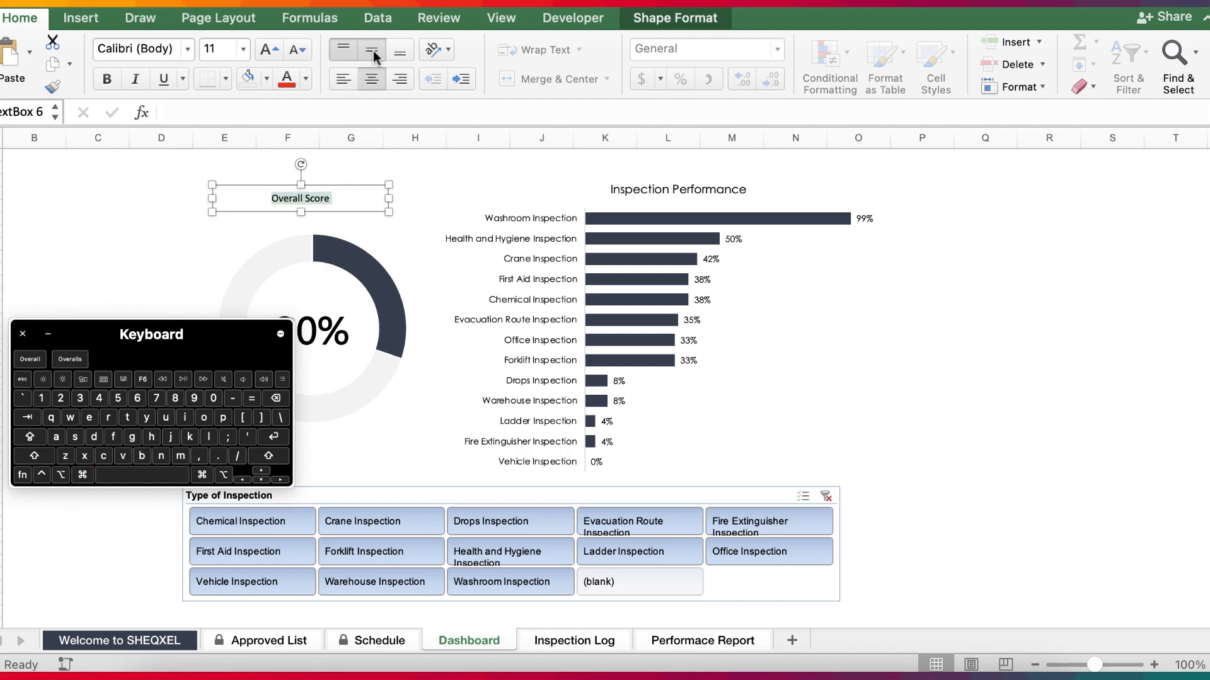
{"action": "left_click", "coordinate": [188, 50]}
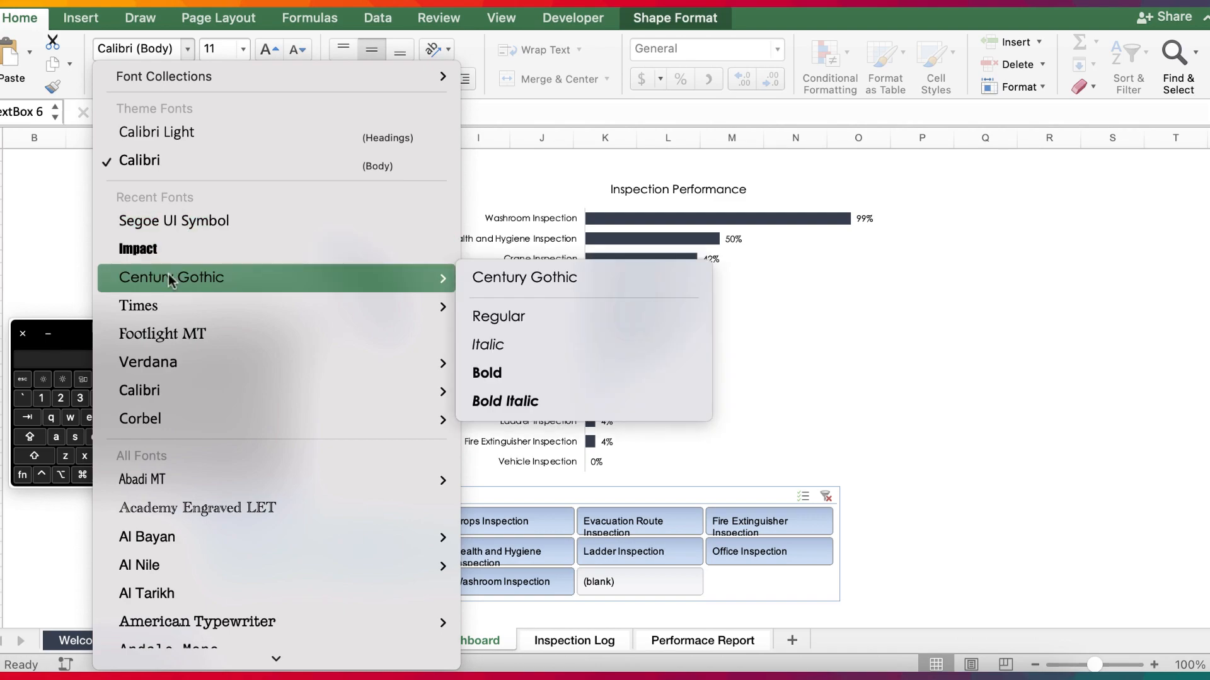
{"action": "left_click", "coordinate": [169, 277]}
{"action": "left_click", "coordinate": [305, 79]}
{"action": "left_click", "coordinate": [307, 162]}
{"action": "left_click", "coordinate": [980, 384]}
Move the Overall Score text box slightly right and down over the doughnut, and minimize the on-screen keyboard.
{"action": "left_click", "coordinate": [340, 211]}
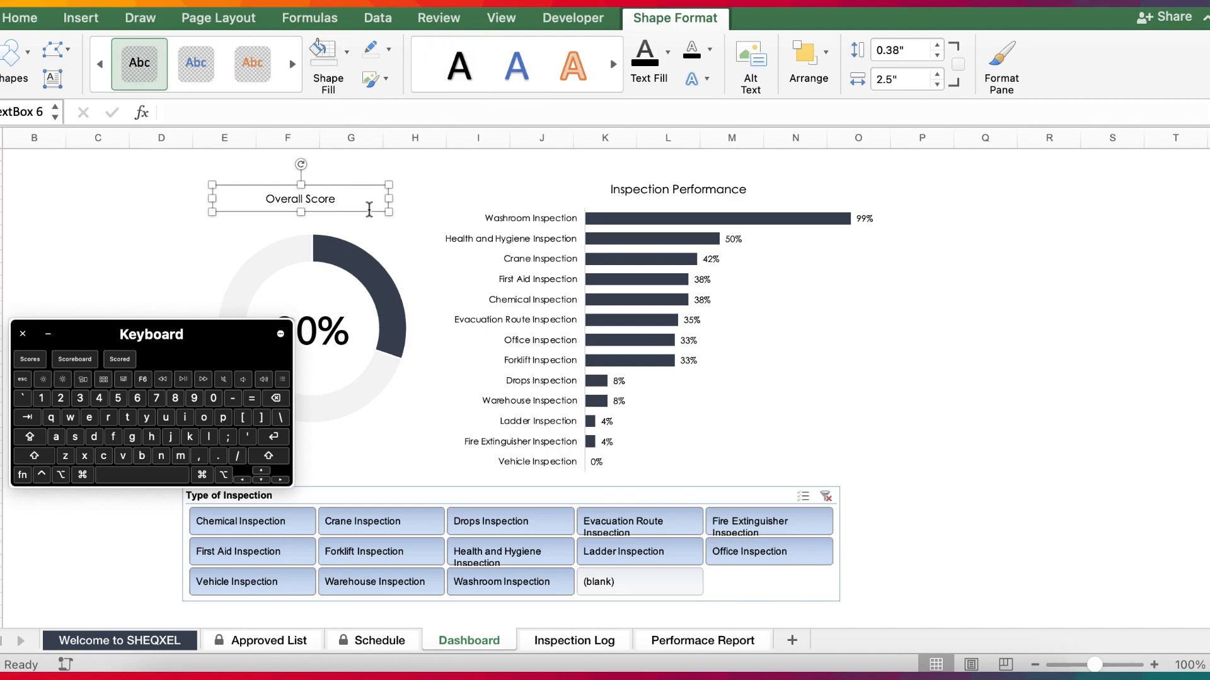
{"action": "left_click_drag", "start_coordinate": [368, 210], "coordinate": [388, 216]}
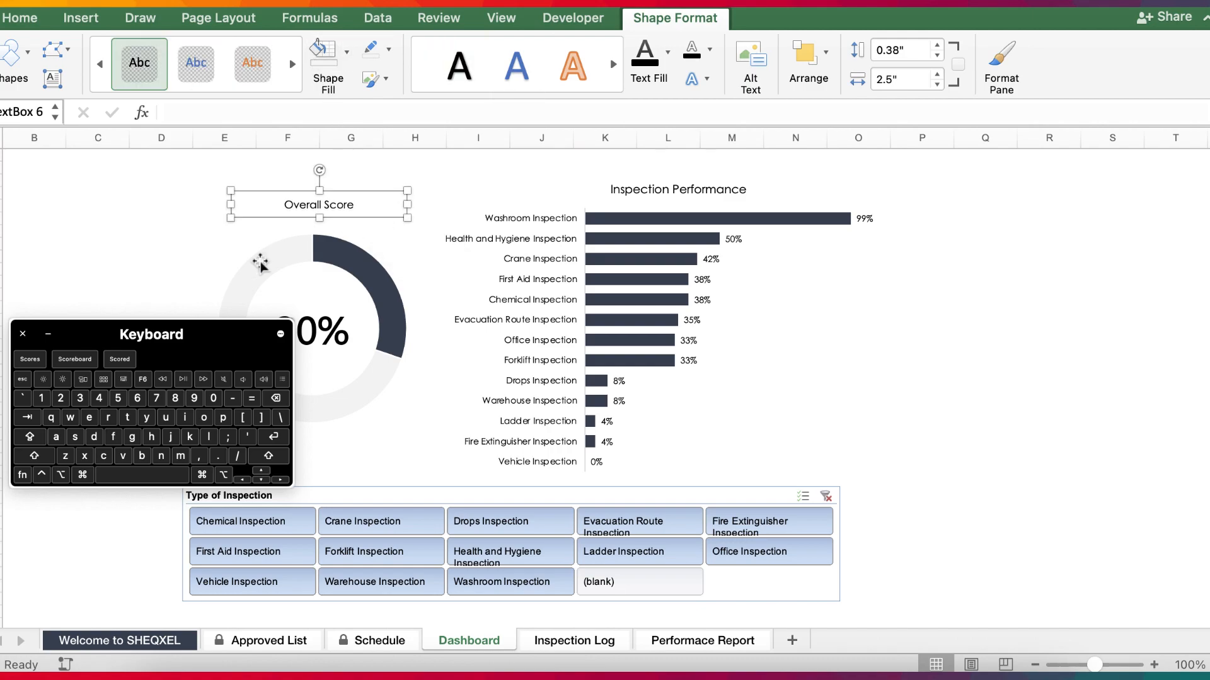
{"action": "left_click", "coordinate": [48, 337]}
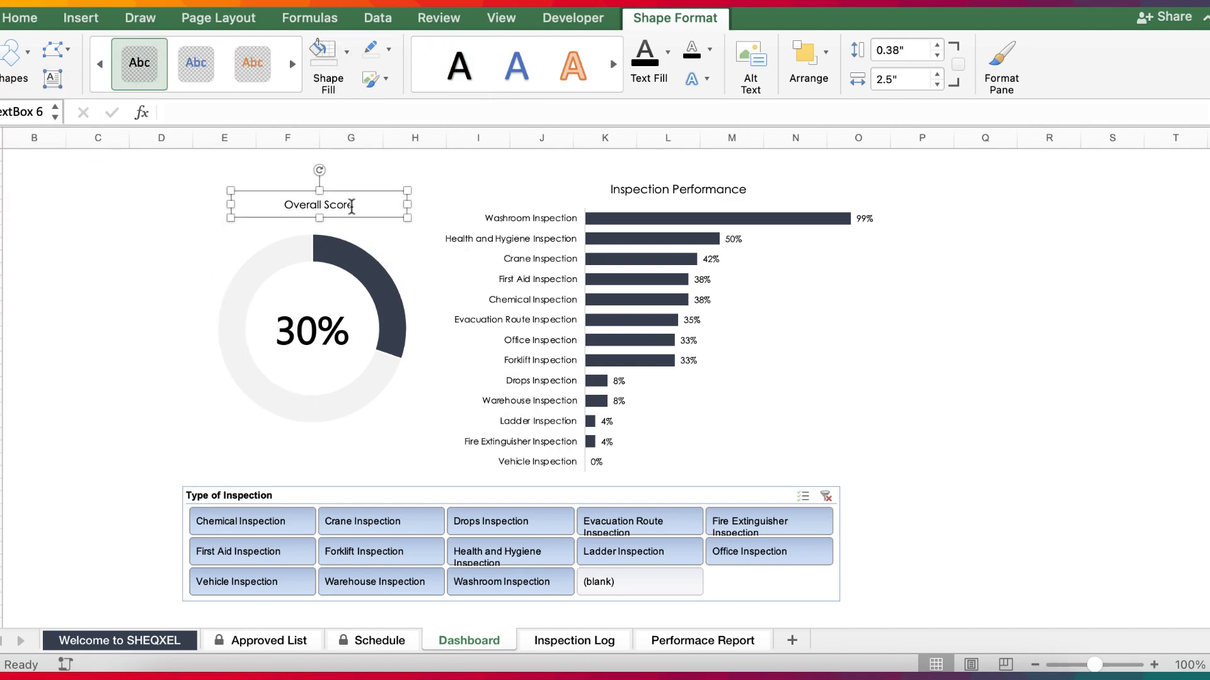
Try bold formatting on the Overall Score title and compare it with the Inspection Performance chart title.
{"action": "key", "text": "super+a"}
{"action": "left_click", "coordinate": [1049, 294]}
{"action": "left_click", "coordinate": [372, 212]}
{"action": "left_click", "coordinate": [21, 19]}
{"action": "left_click", "coordinate": [107, 80]}
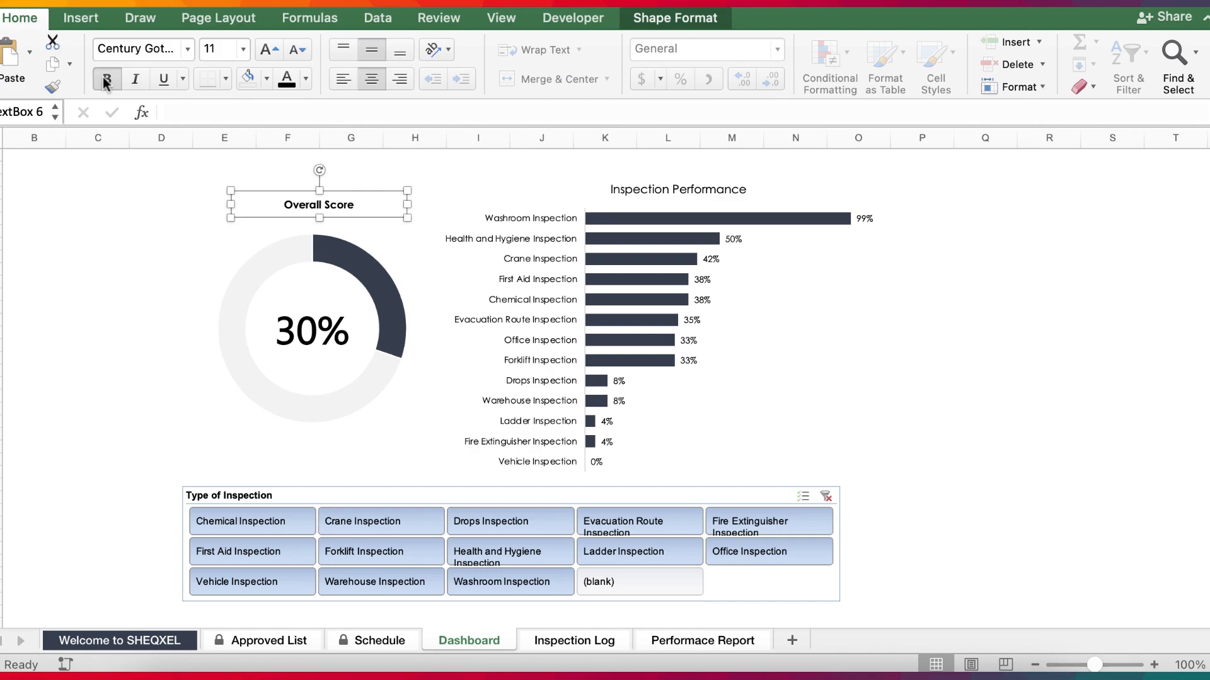
{"action": "left_click", "coordinate": [872, 340]}
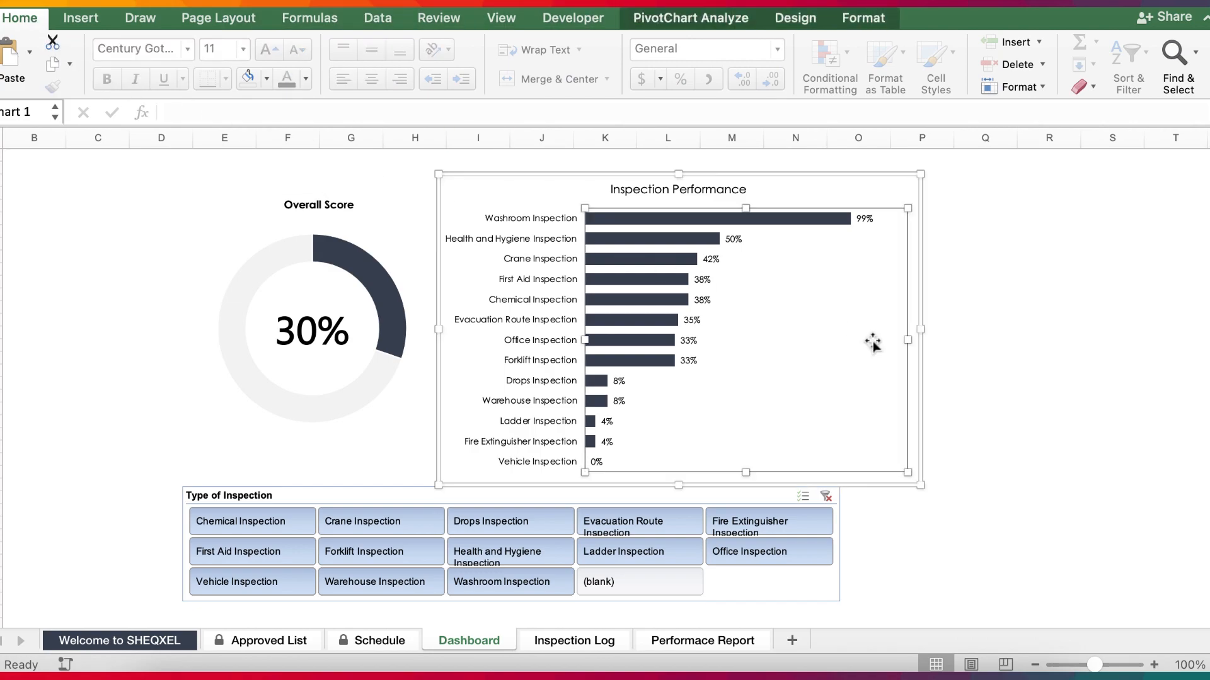
{"action": "left_click", "coordinate": [983, 335]}
Remove the bold formatting from the Overall Score title.
{"action": "left_click", "coordinate": [327, 217]}
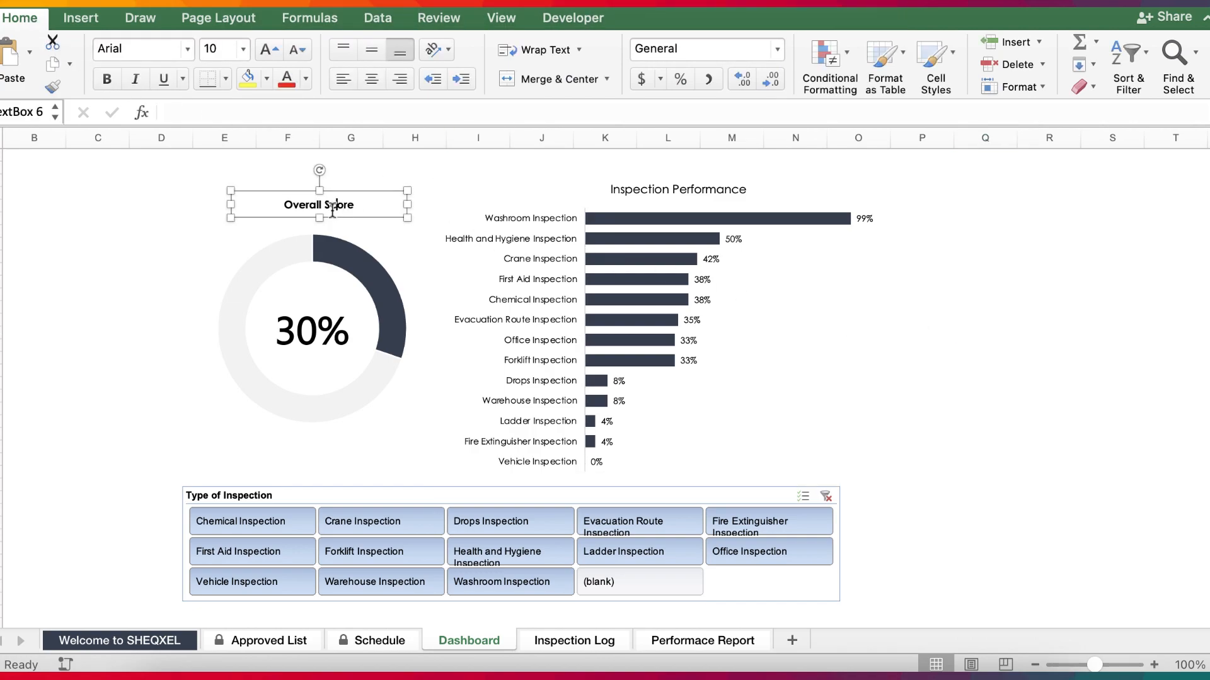
{"action": "left_click", "coordinate": [108, 78]}
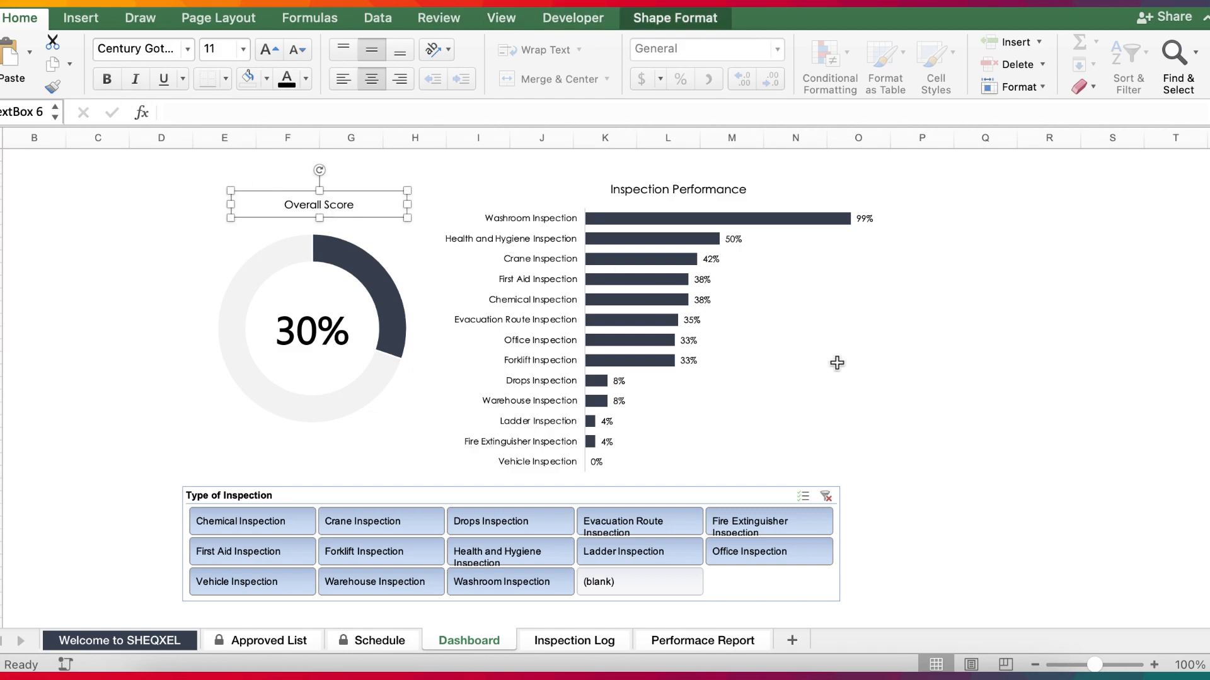
{"action": "left_click", "coordinate": [984, 421]}
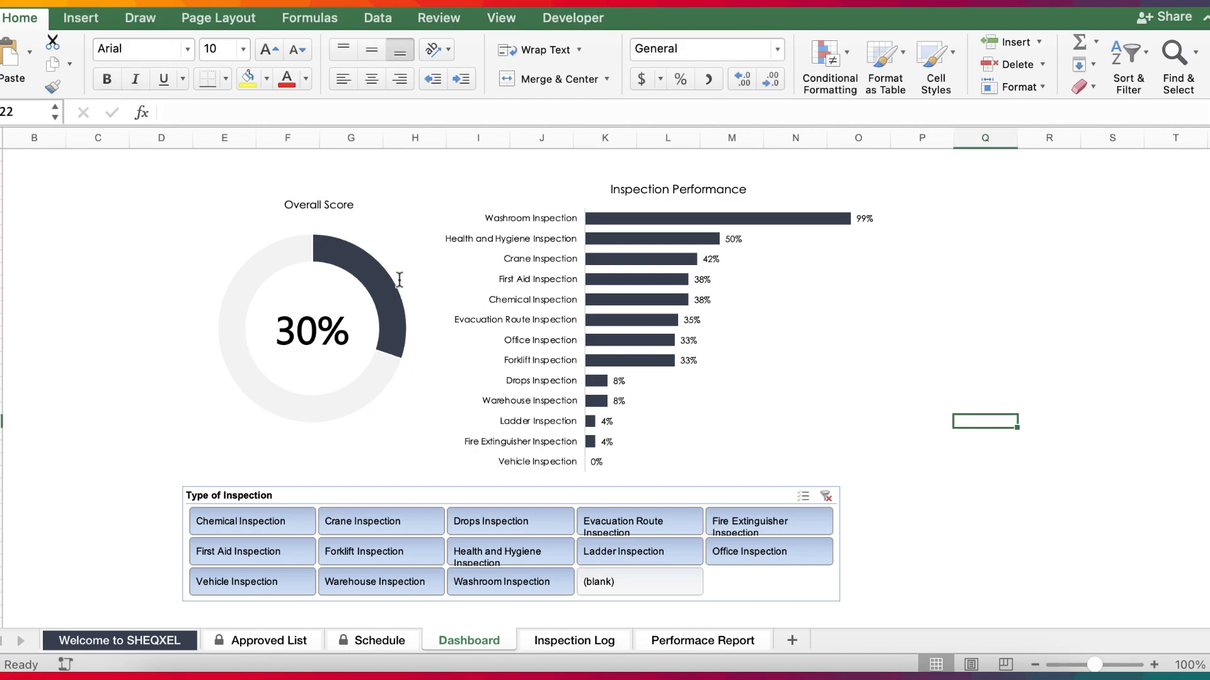
Increase the font size of the Overall Score title slightly to suit the Inspection Performance chart title.
{"action": "left_click", "coordinate": [666, 189]}
{"action": "left_click", "coordinate": [329, 200]}
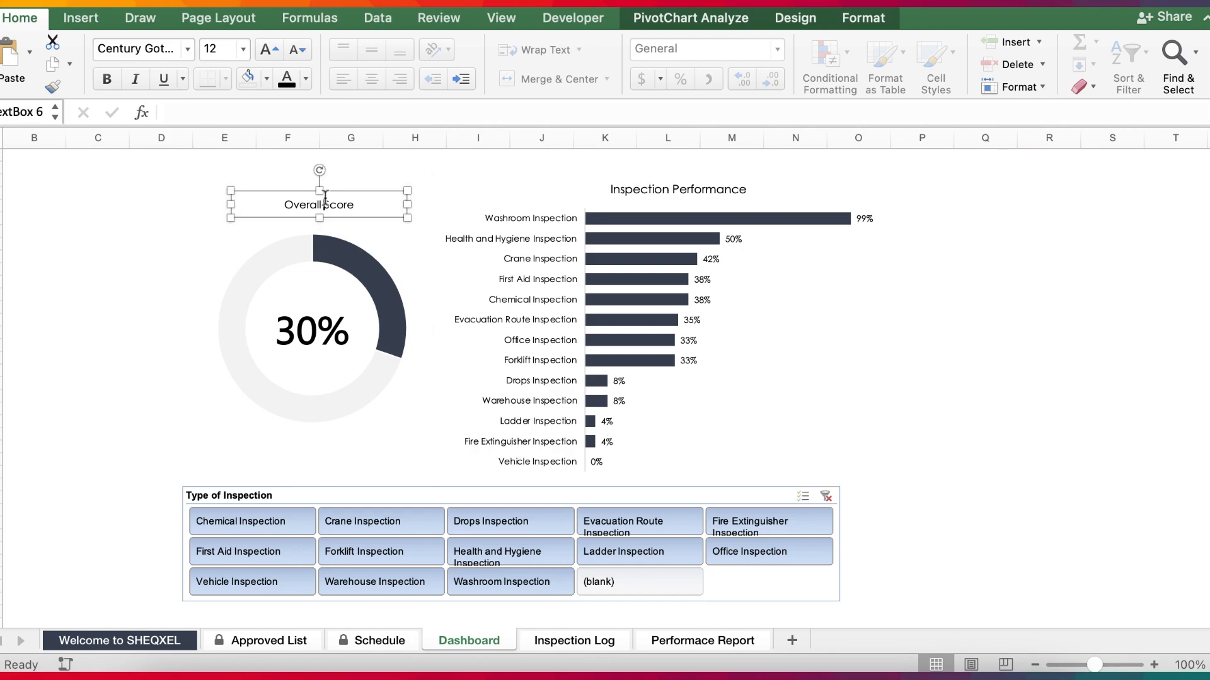
{"action": "left_click", "coordinate": [243, 49]}
{"action": "left_click", "coordinate": [233, 184]}
{"action": "left_click", "coordinate": [929, 408]}
{"action": "left_click", "coordinate": [294, 169]}
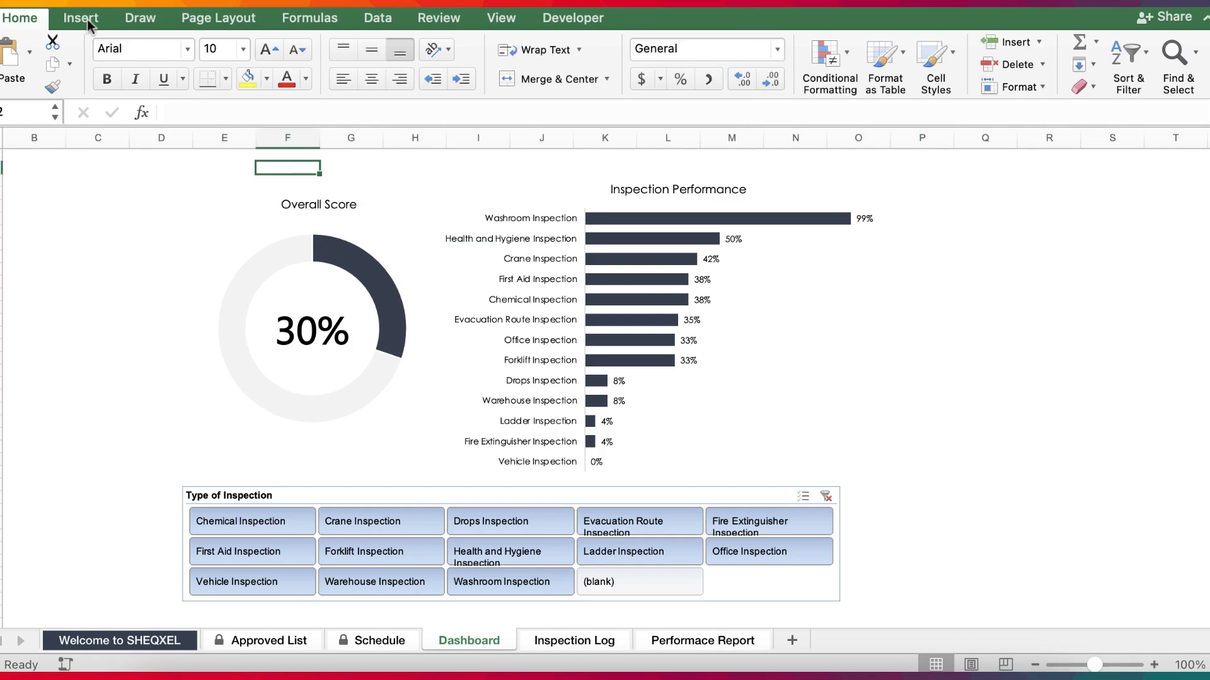
Insert an empty text box, move it above both charts, and widen it to span from column F to column M.
{"action": "left_click", "coordinate": [81, 18]}
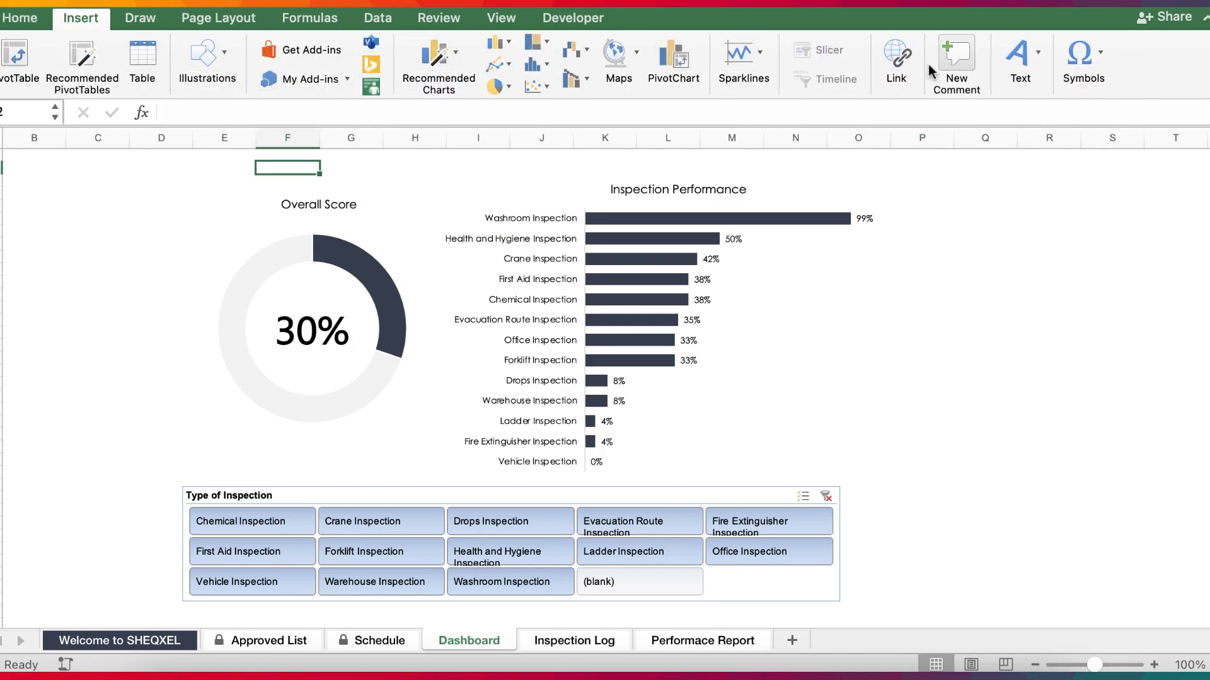
{"action": "left_click", "coordinate": [1010, 60]}
{"action": "left_click", "coordinate": [955, 118]}
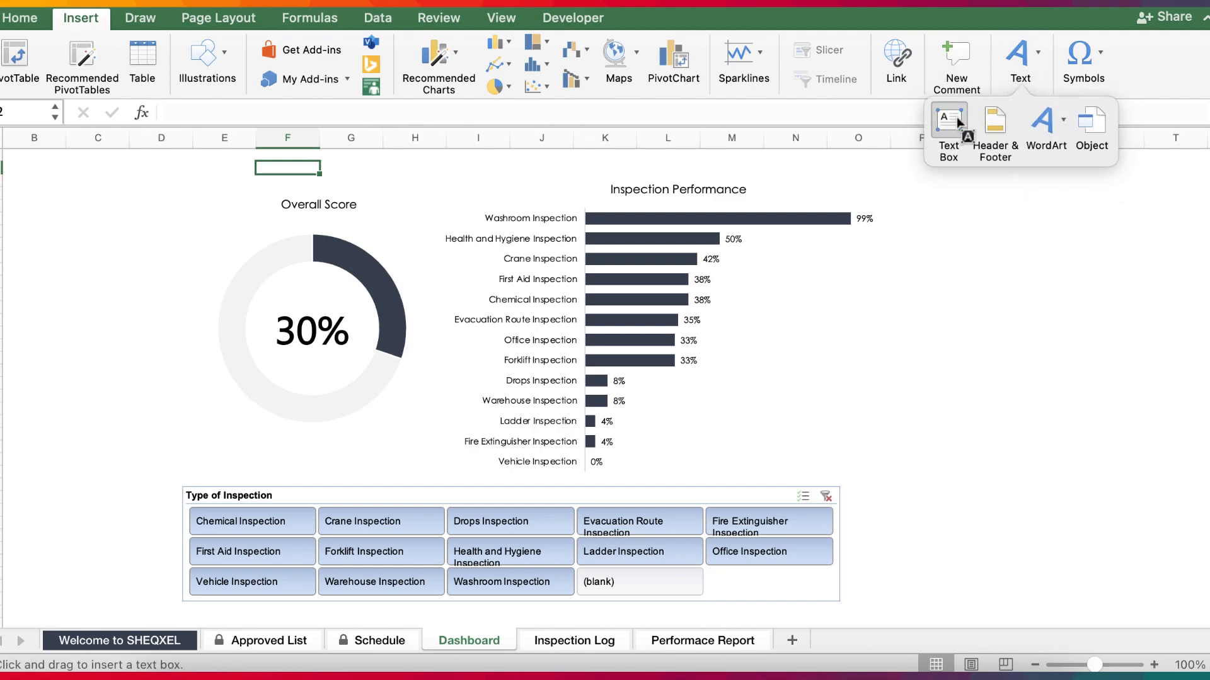
{"action": "left_click_drag", "start_coordinate": [911, 269], "coordinate": [1115, 321]}
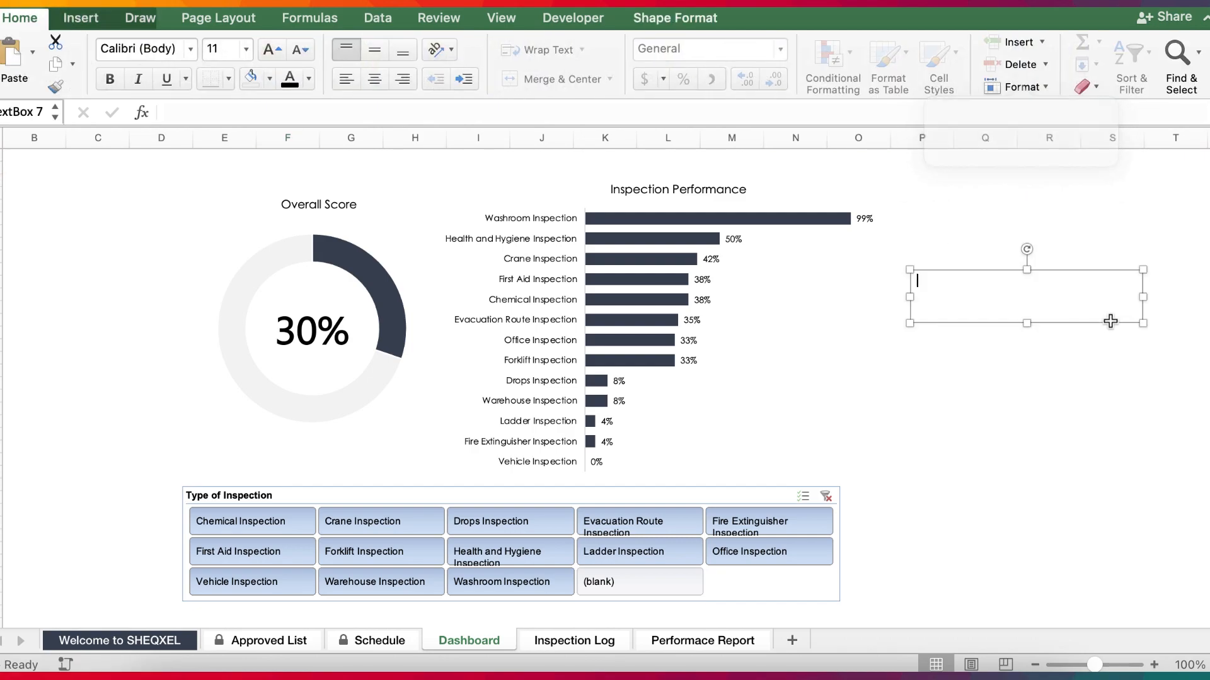
{"action": "left_click_drag", "start_coordinate": [1029, 324], "coordinate": [414, 187]}
{"action": "left_click_drag", "start_coordinate": [531, 174], "coordinate": [796, 172]}
{"action": "left_click_drag", "start_coordinate": [481, 189], "coordinate": [523, 172]}
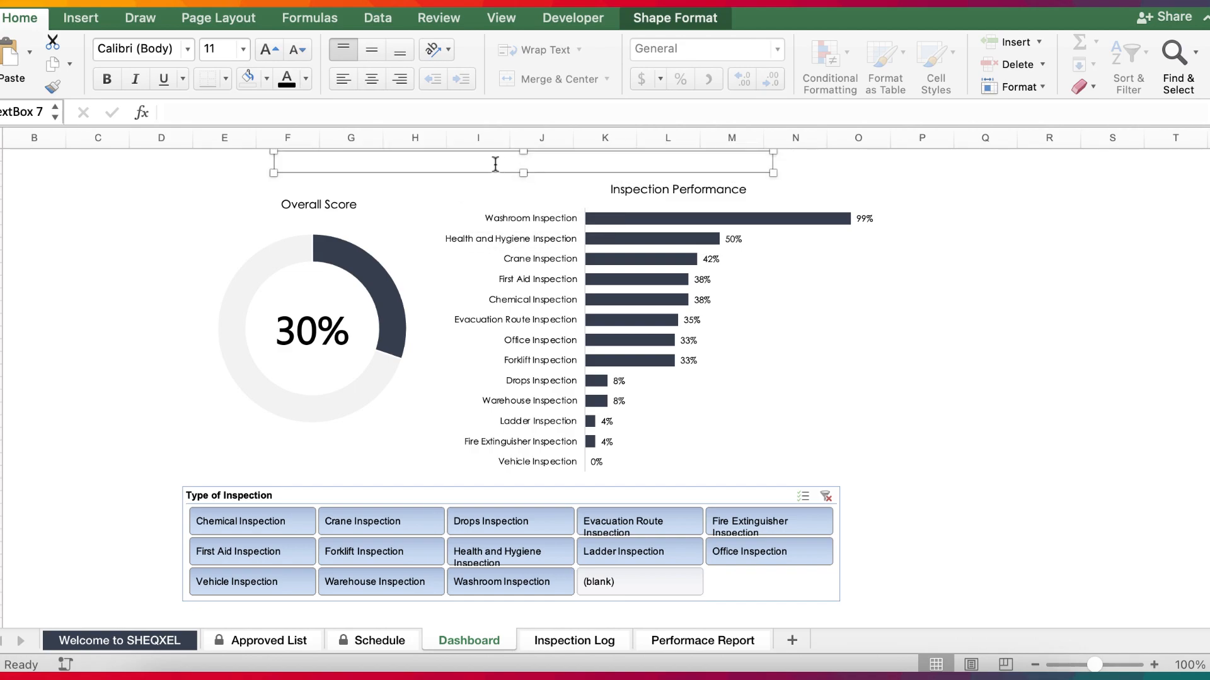
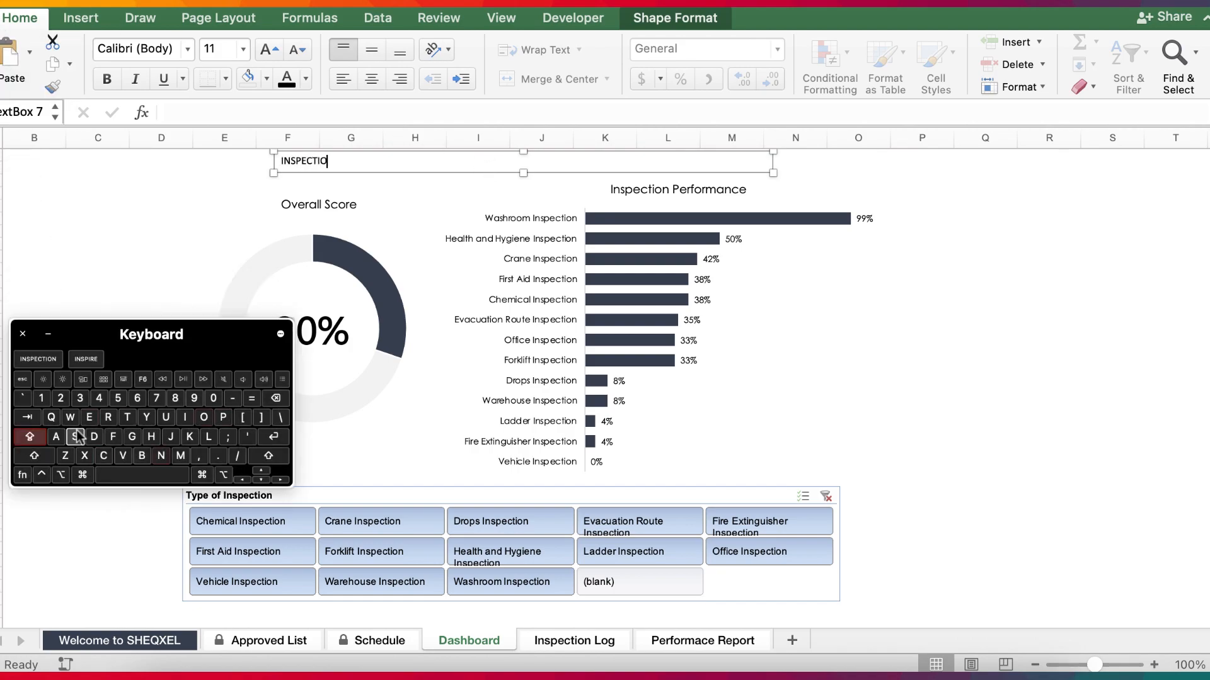
Complete the heading text as INSPECTION DASHBOARD and centre it horizontally and vertically in its text box.
{"action": "type", "text": "DASHBOARD"}
{"action": "key", "text": "super+a"}
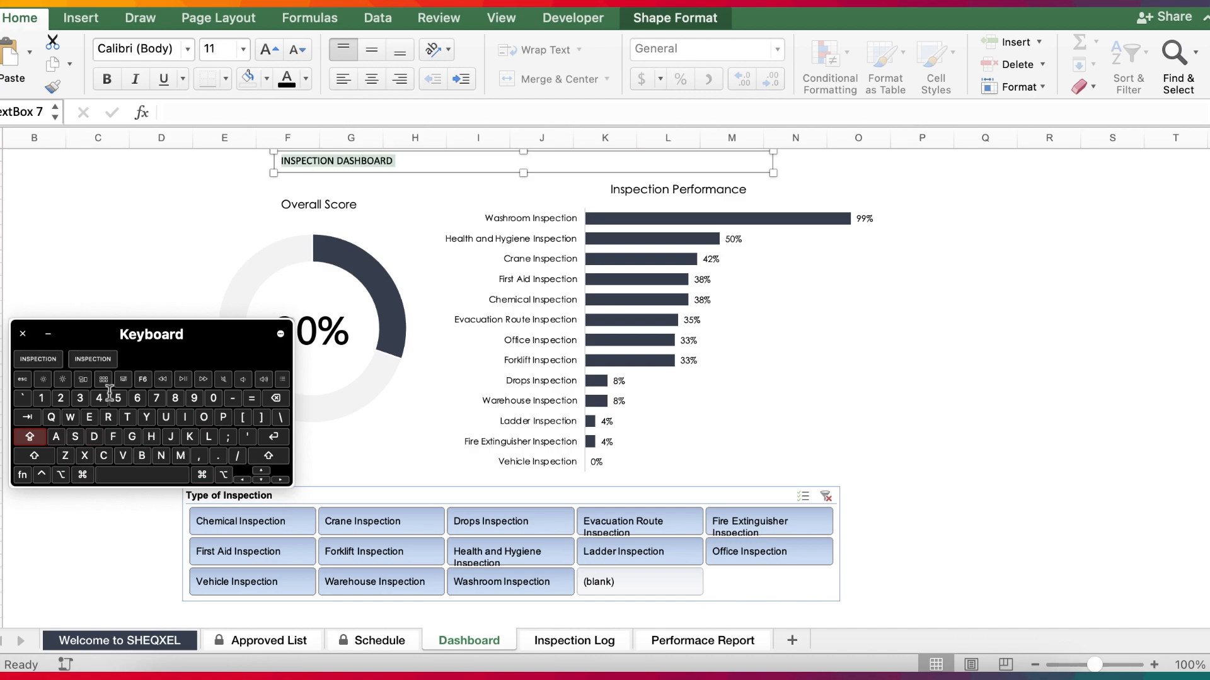
{"action": "left_click", "coordinate": [370, 80]}
{"action": "left_click", "coordinate": [377, 56]}
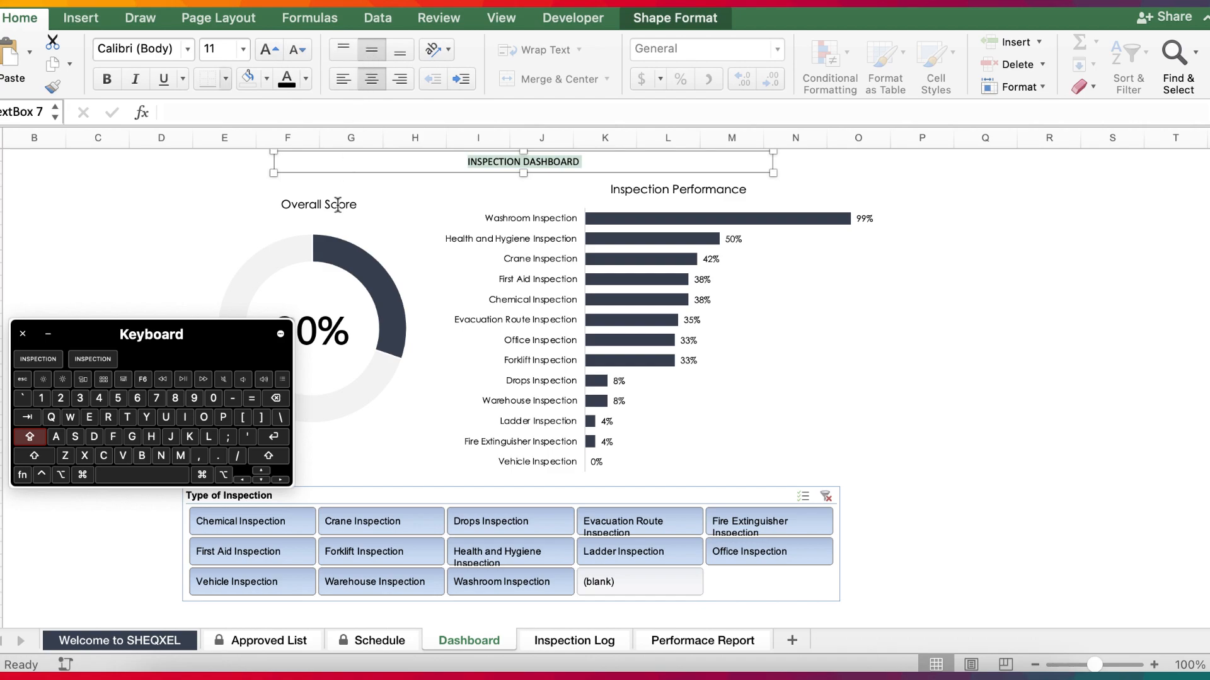
Set the dashboard heading's font to Century Gothic at size 16.
{"action": "left_click", "coordinate": [188, 49]}
{"action": "left_click", "coordinate": [168, 219]}
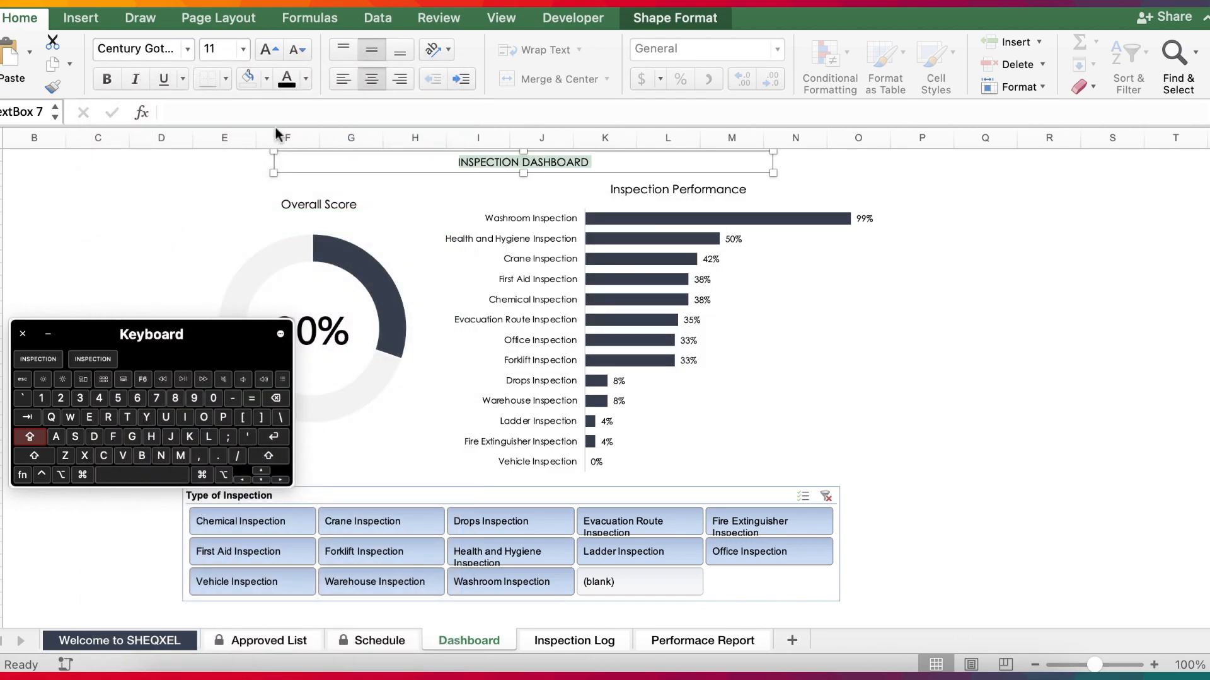
{"action": "left_click", "coordinate": [243, 50]}
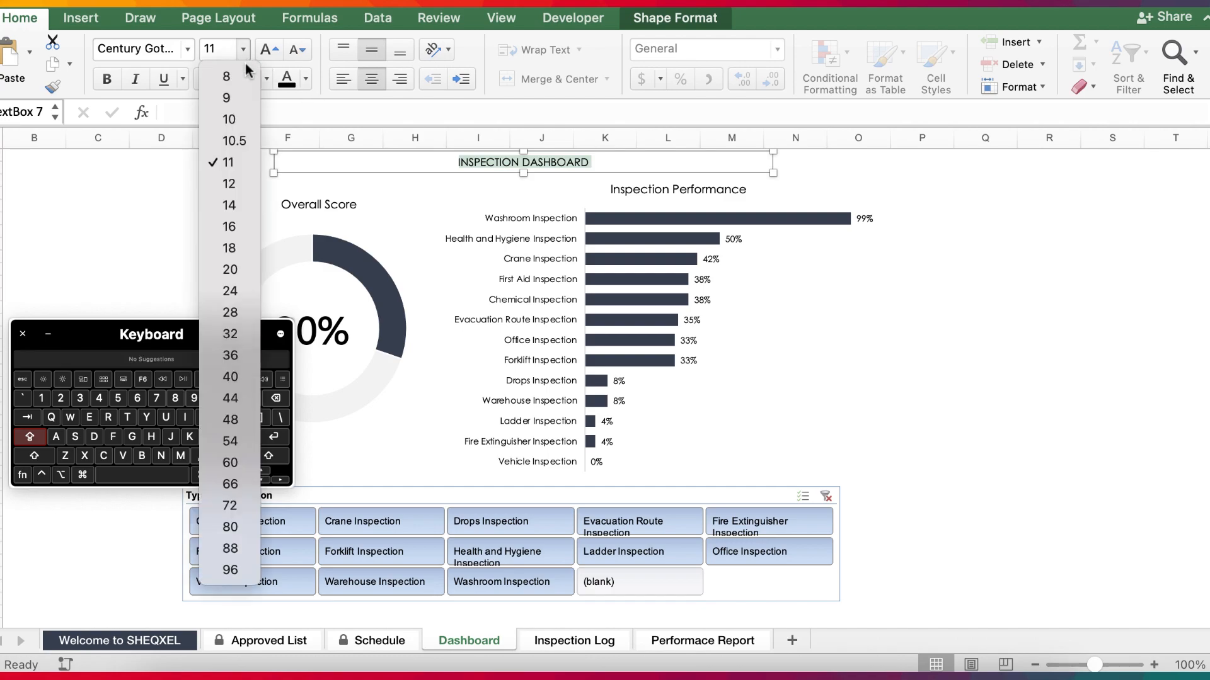
{"action": "left_click", "coordinate": [229, 227]}
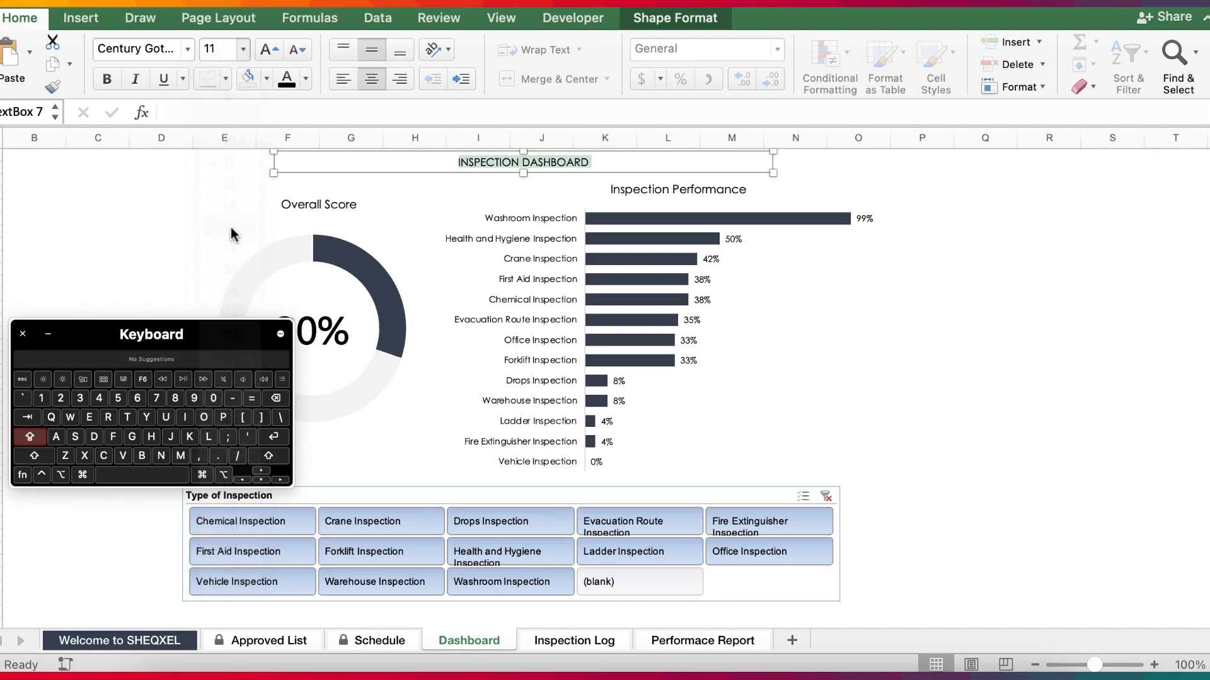
{"action": "left_click", "coordinate": [922, 408]}
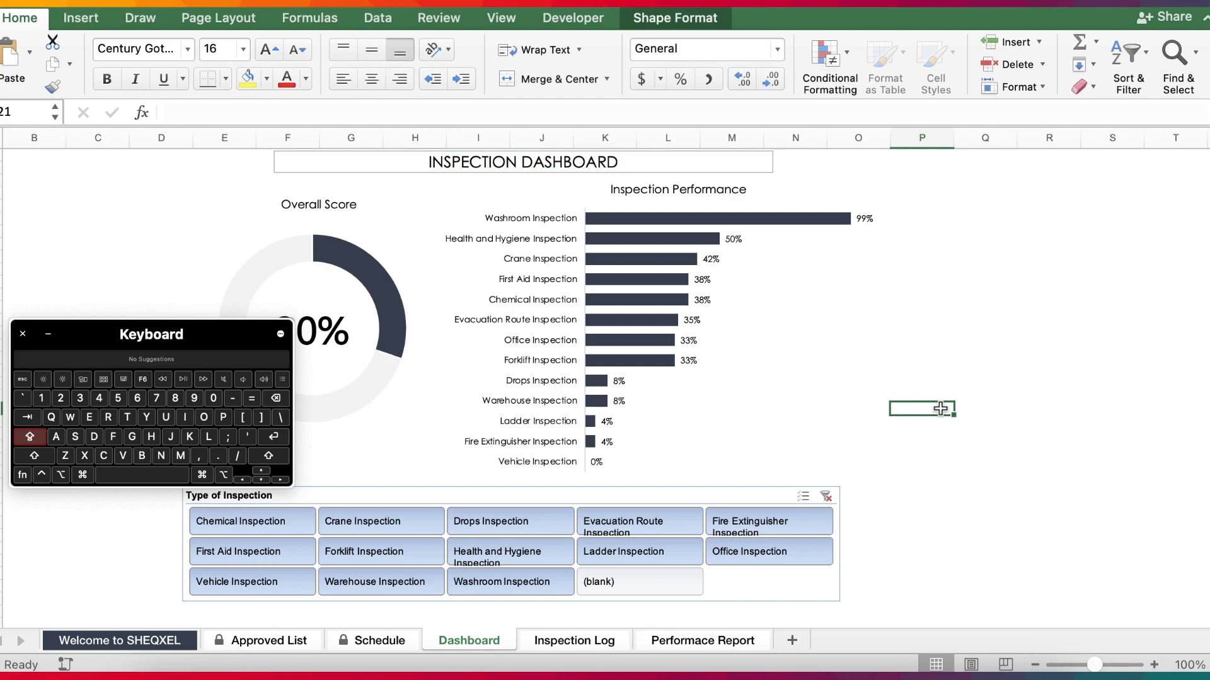
Remove the outline from the INSPECTION DASHBOARD heading's text box.
{"action": "left_click", "coordinate": [548, 164]}
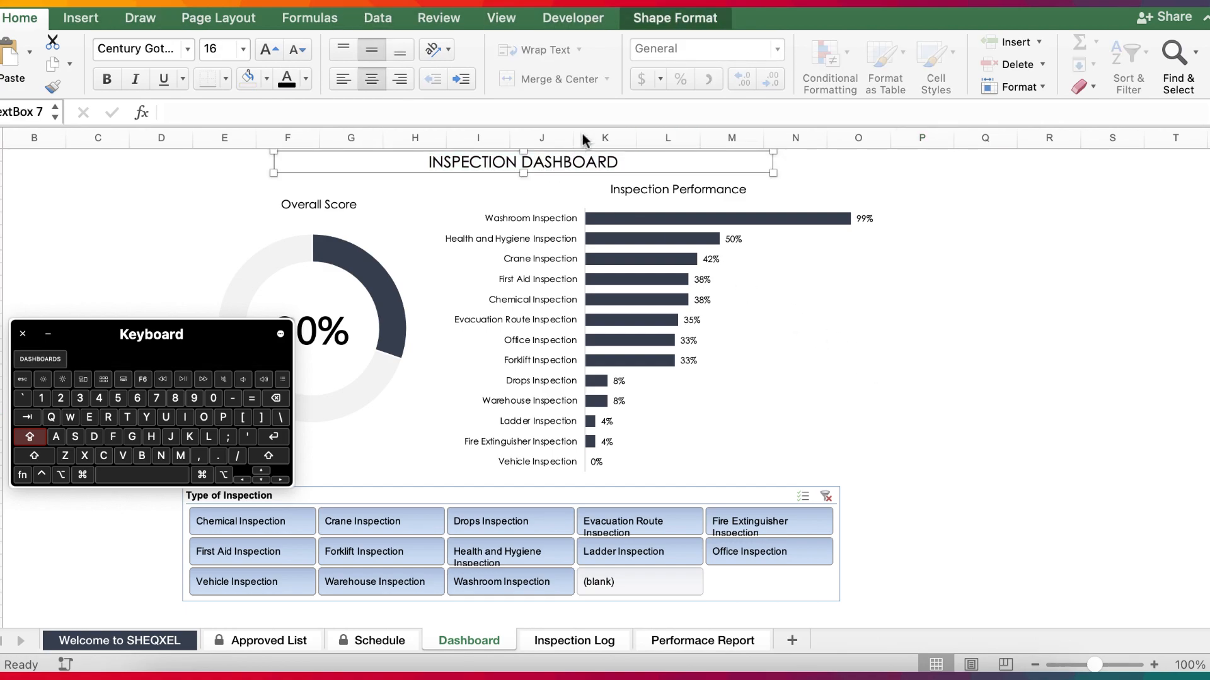
{"action": "left_click", "coordinate": [691, 20]}
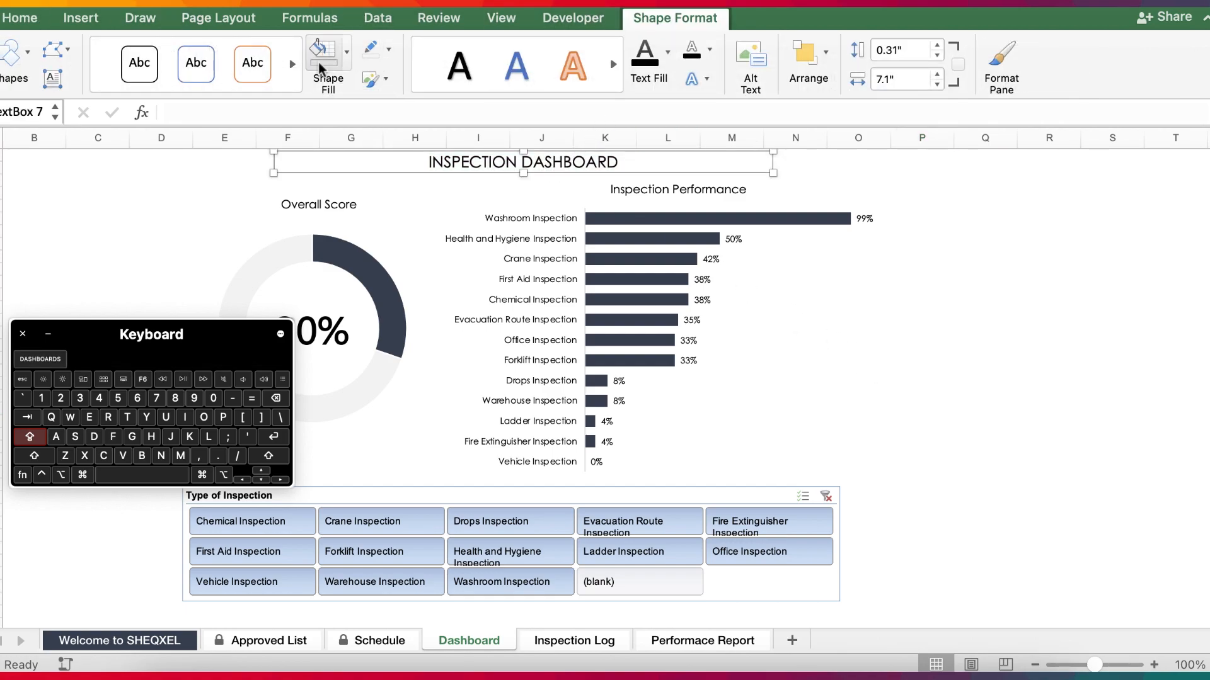
{"action": "left_click", "coordinate": [964, 395]}
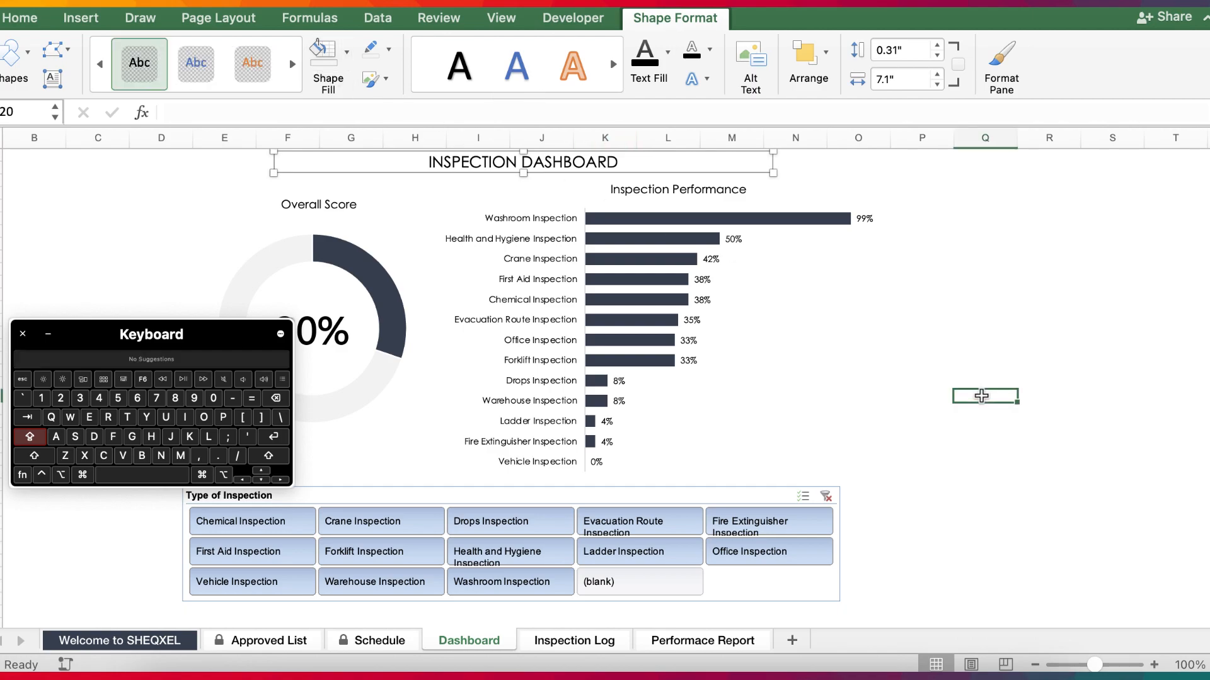
{"action": "left_click", "coordinate": [1203, 19]}
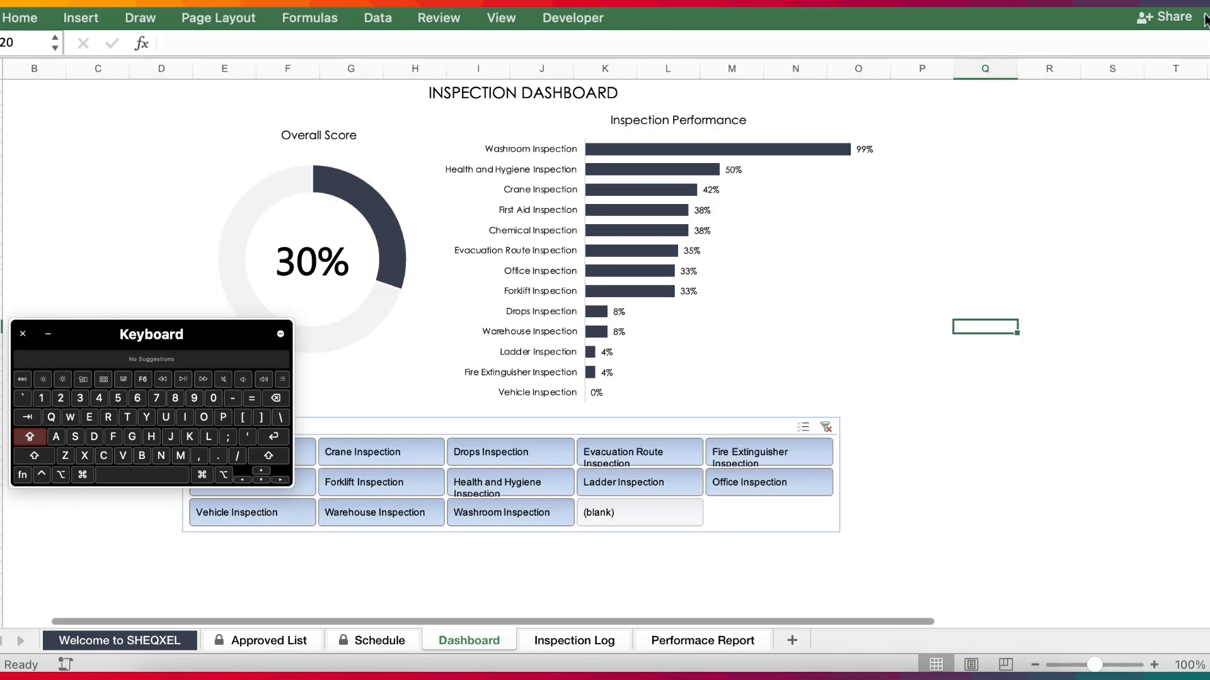
Make the INSPECTION DASHBOARD heading bold and minimise the on-screen keyboard.
{"action": "left_click", "coordinate": [554, 93]}
{"action": "triple_click", "coordinate": [554, 93]}
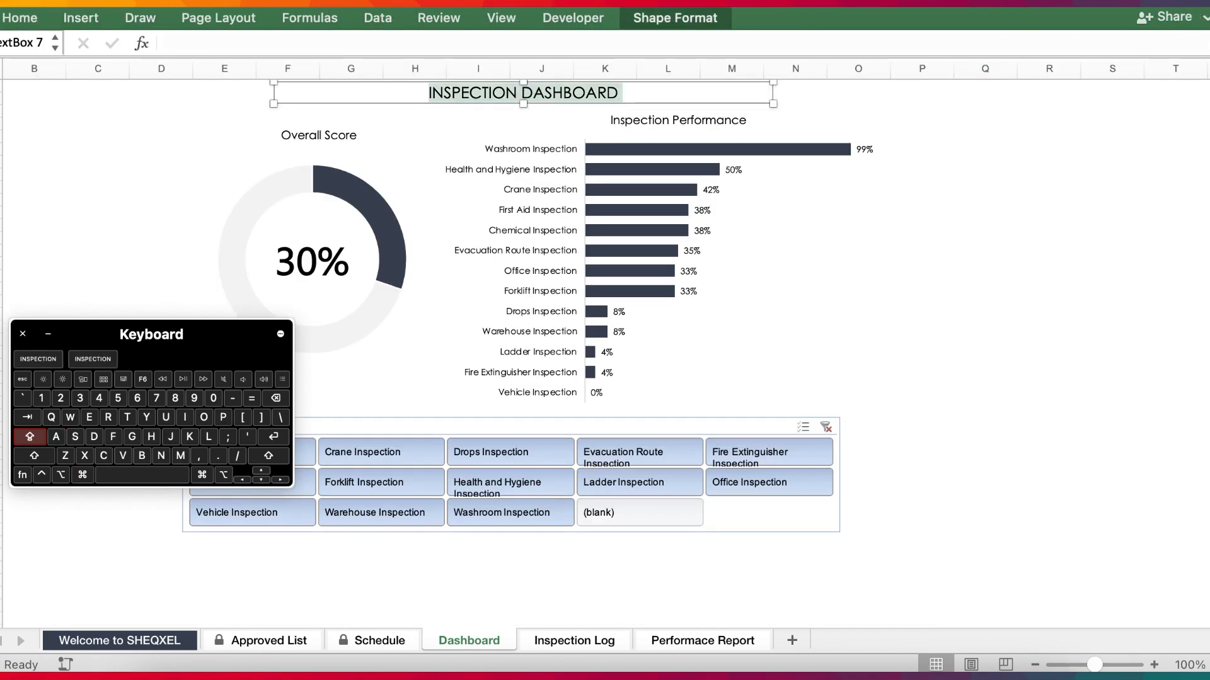
{"action": "left_click", "coordinate": [12, 13]}
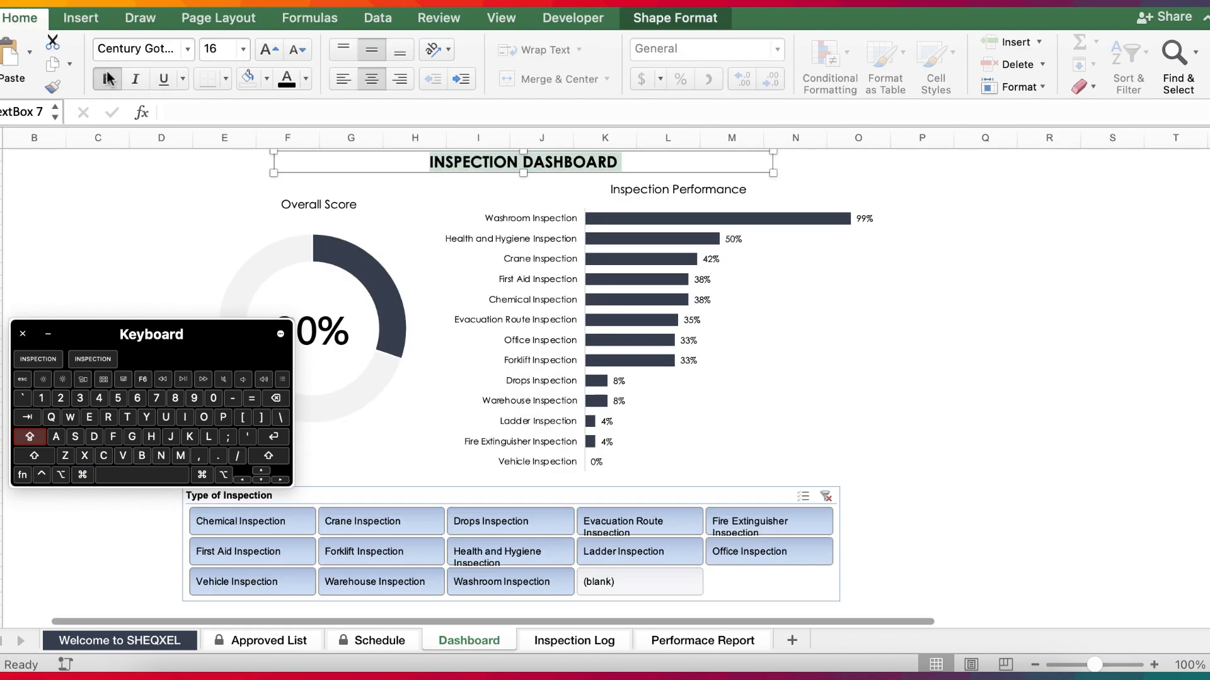
{"action": "left_click", "coordinate": [109, 78]}
{"action": "left_click", "coordinate": [768, 306]}
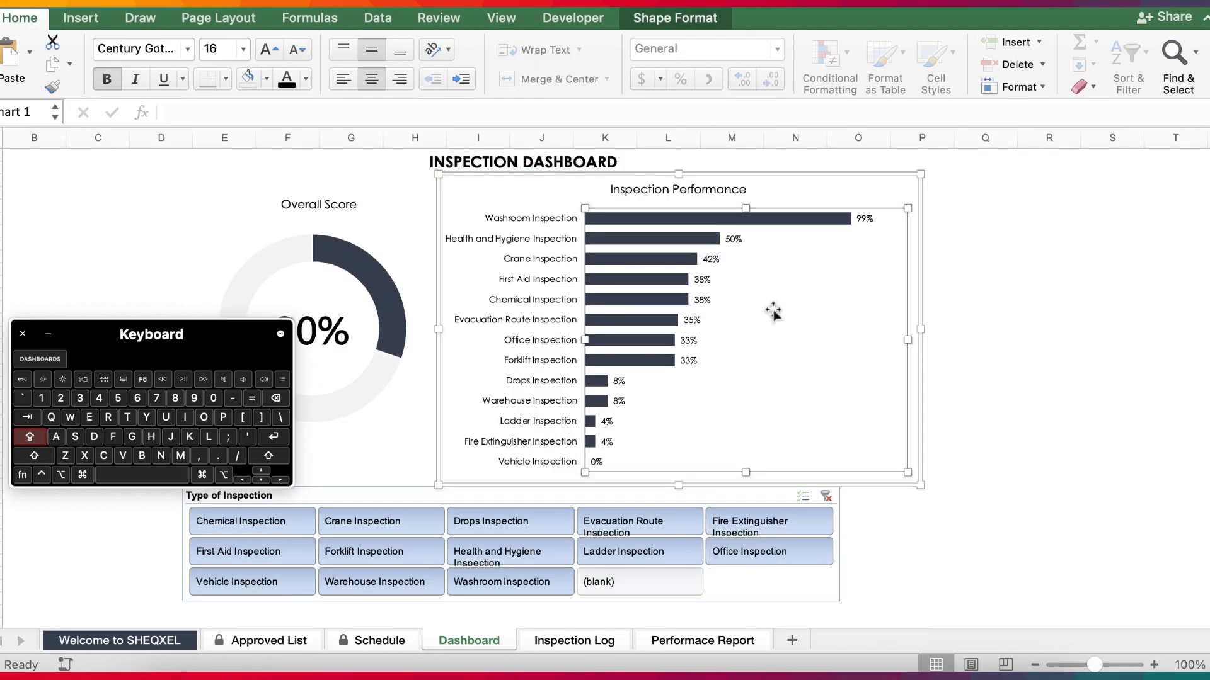
{"action": "left_click", "coordinate": [48, 334]}
{"action": "left_click", "coordinate": [996, 488]}
{"action": "left_click", "coordinate": [334, 385]}
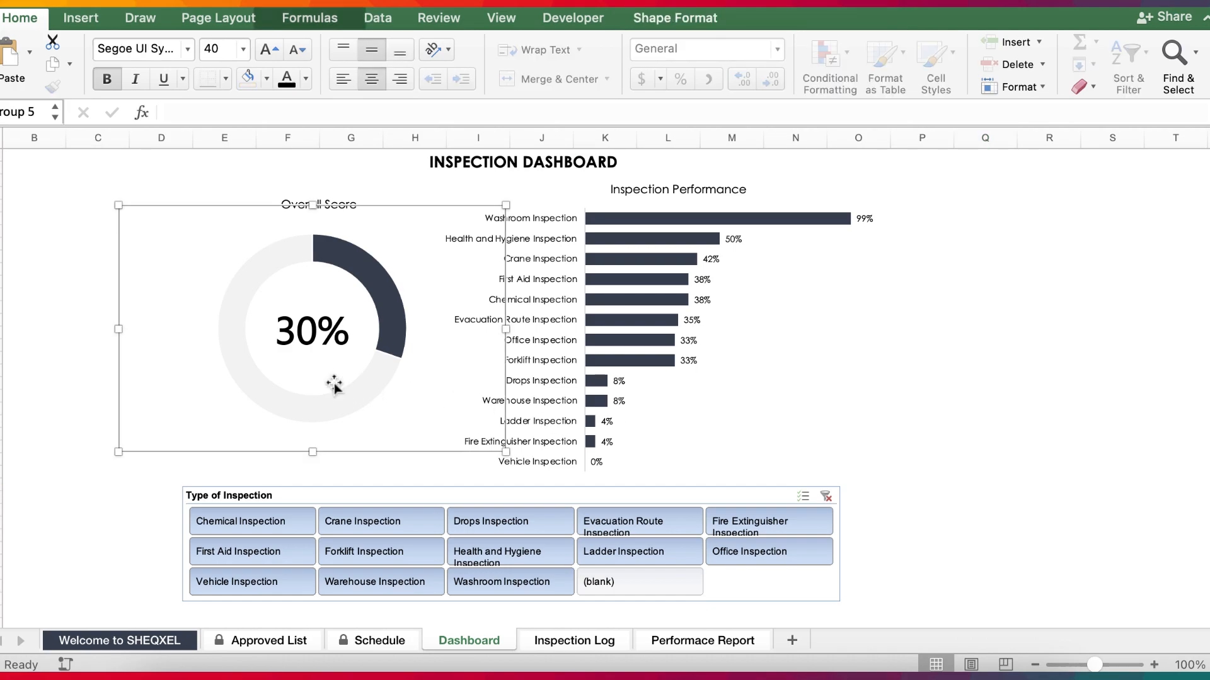
{"action": "left_click", "coordinate": [574, 387]}
{"action": "scroll", "coordinate": [731, 489], "scroll_direction": "down", "scroll_amount": 3}
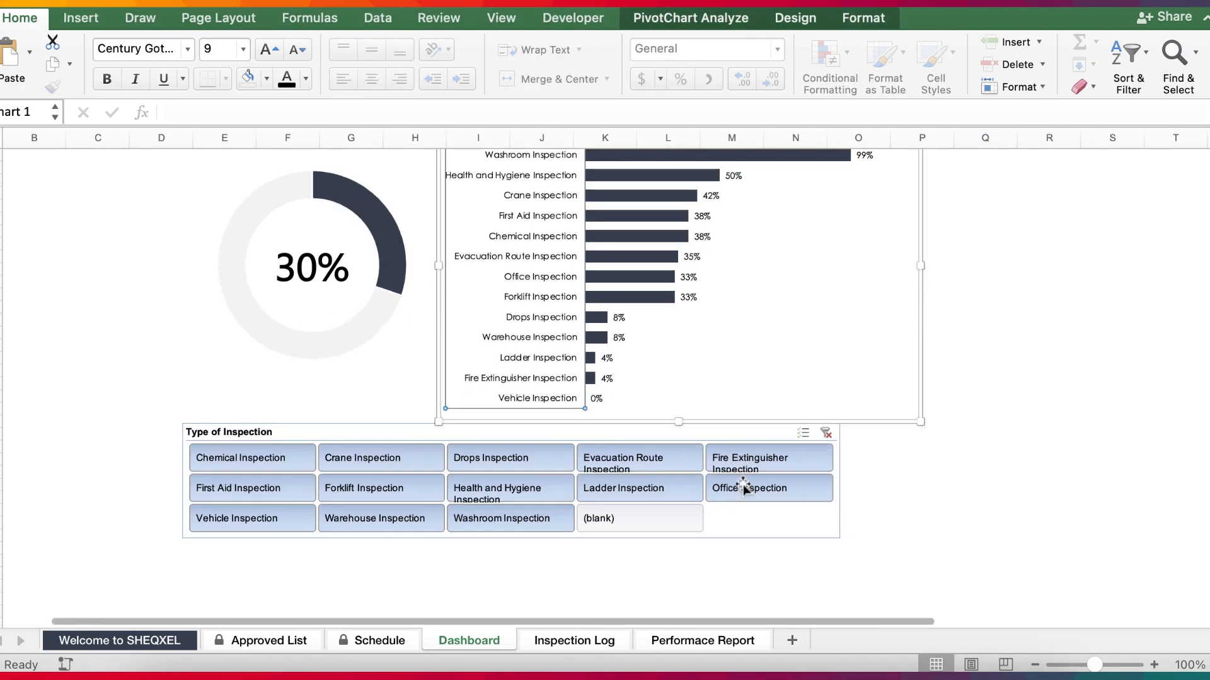
{"action": "left_click", "coordinate": [596, 552]}
{"action": "scroll", "coordinate": [554, 542], "scroll_direction": "up", "scroll_amount": 3}
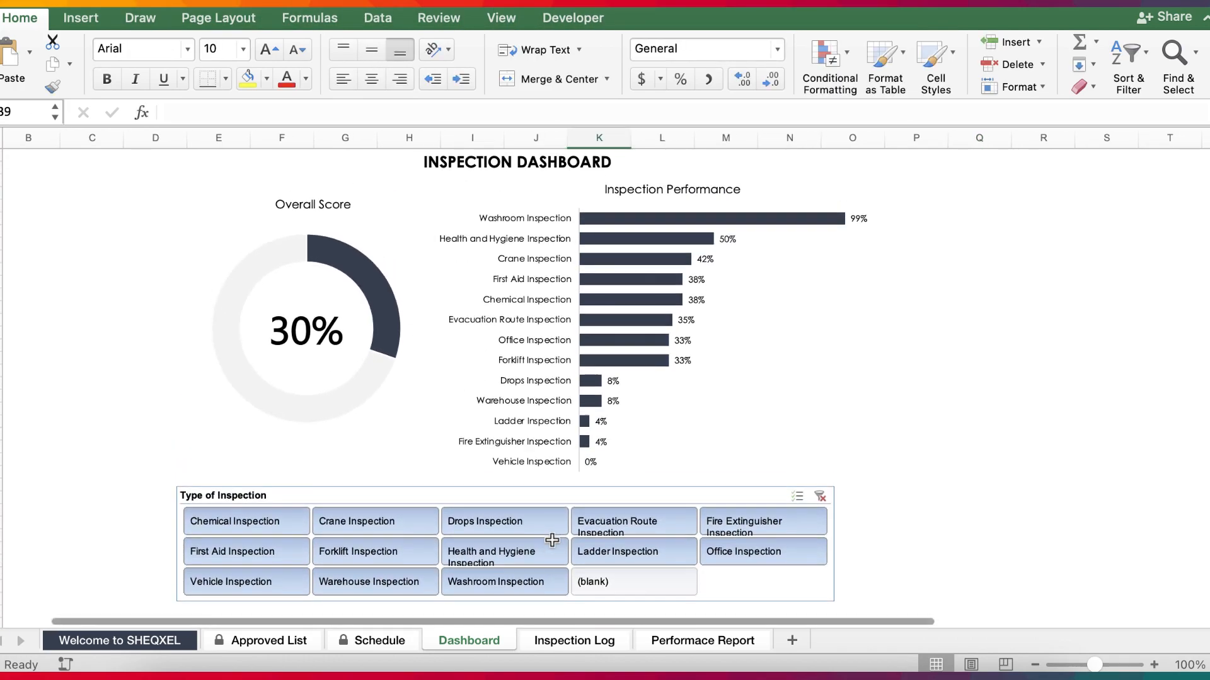
{"action": "scroll", "coordinate": [441, 428], "scroll_direction": "left", "scroll_amount": 1}
Move the doughnut chart group and the Inspection Performance chart together slightly down, away from the dashboard heading.
{"action": "left_click", "coordinate": [331, 383]}
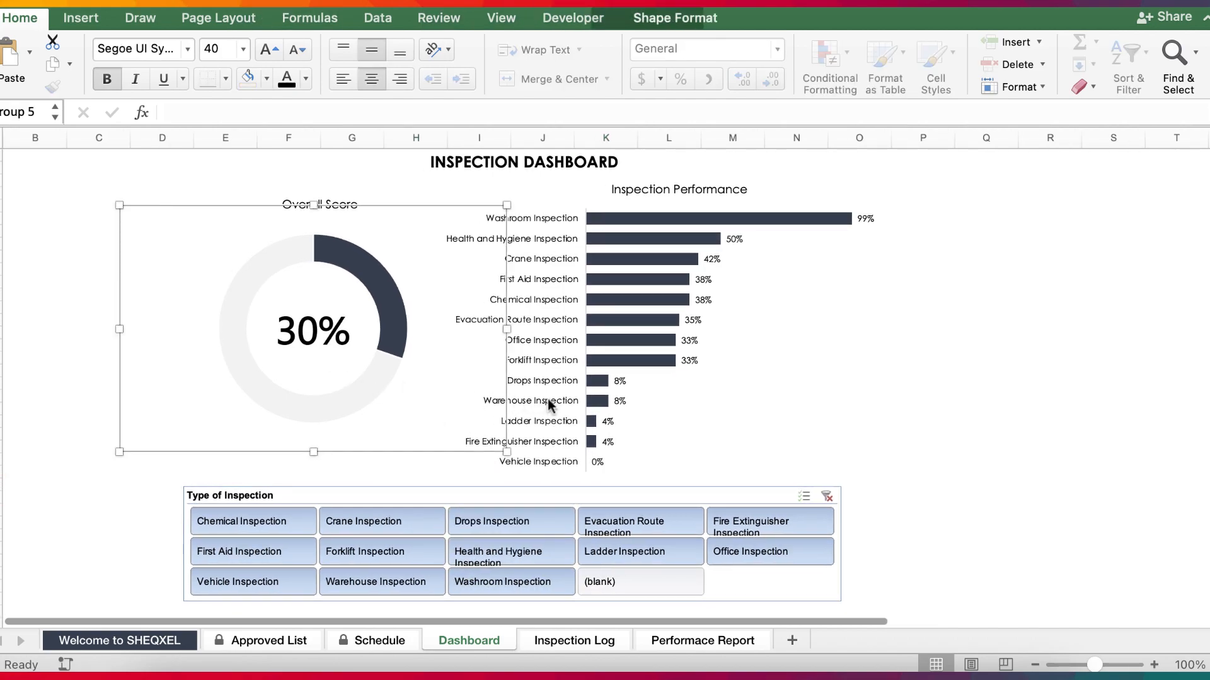
{"action": "left_click", "coordinate": [479, 399]}
{"action": "left_click", "coordinate": [363, 403], "text": "shift"}
{"action": "left_click_drag", "start_coordinate": [363, 403], "coordinate": [448, 489]}
Set the Type of Inspection slicer's button height to 0.3" and shorten the slicer to about 1.49" high.
{"action": "left_click", "coordinate": [355, 495]}
{"action": "left_click", "coordinate": [666, 16]}
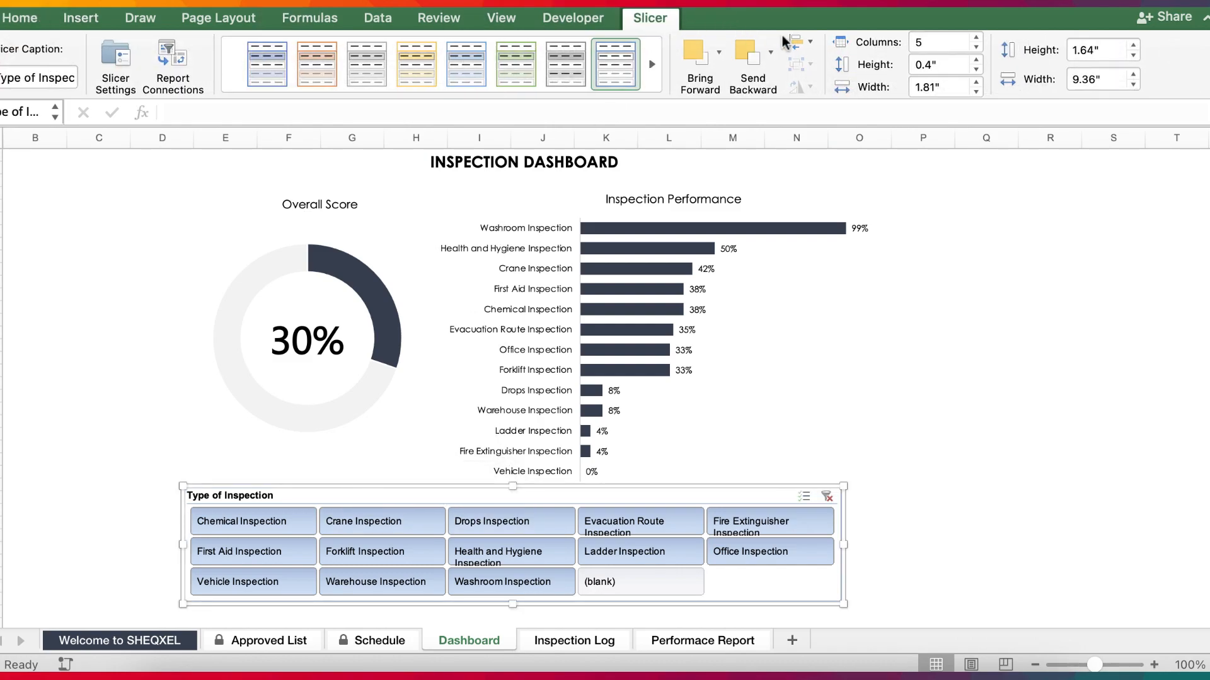
{"action": "left_click", "coordinate": [975, 69]}
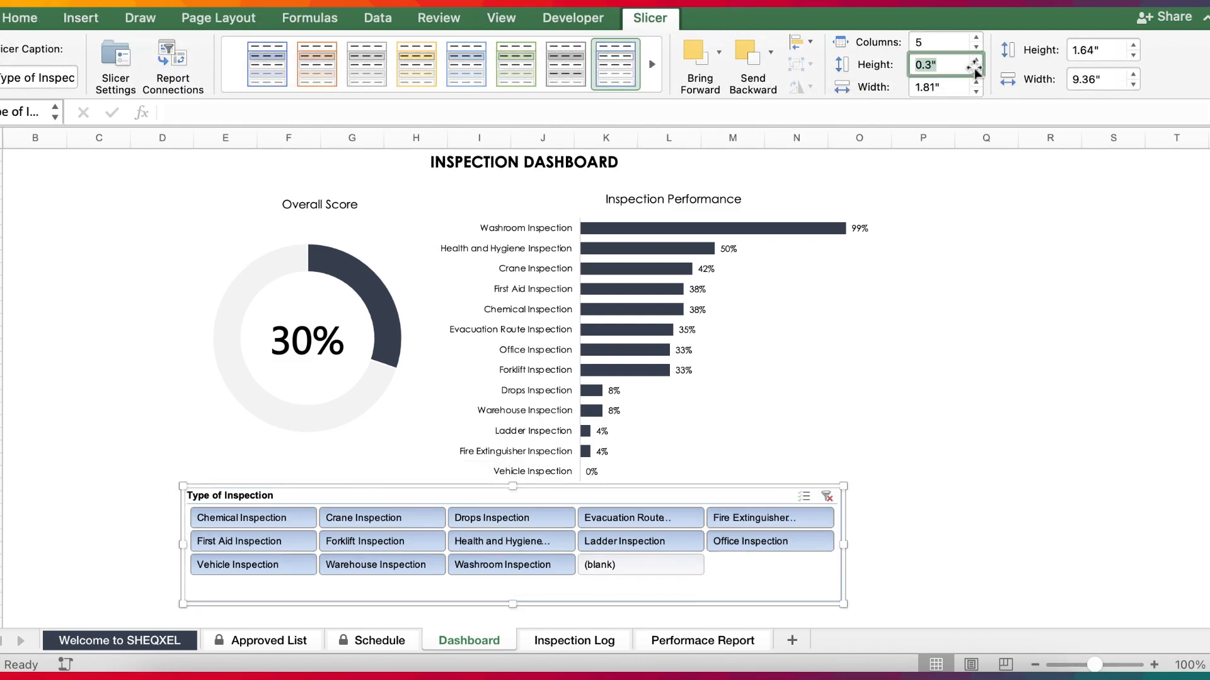
{"action": "left_click_drag", "start_coordinate": [512, 605], "coordinate": [514, 595]}
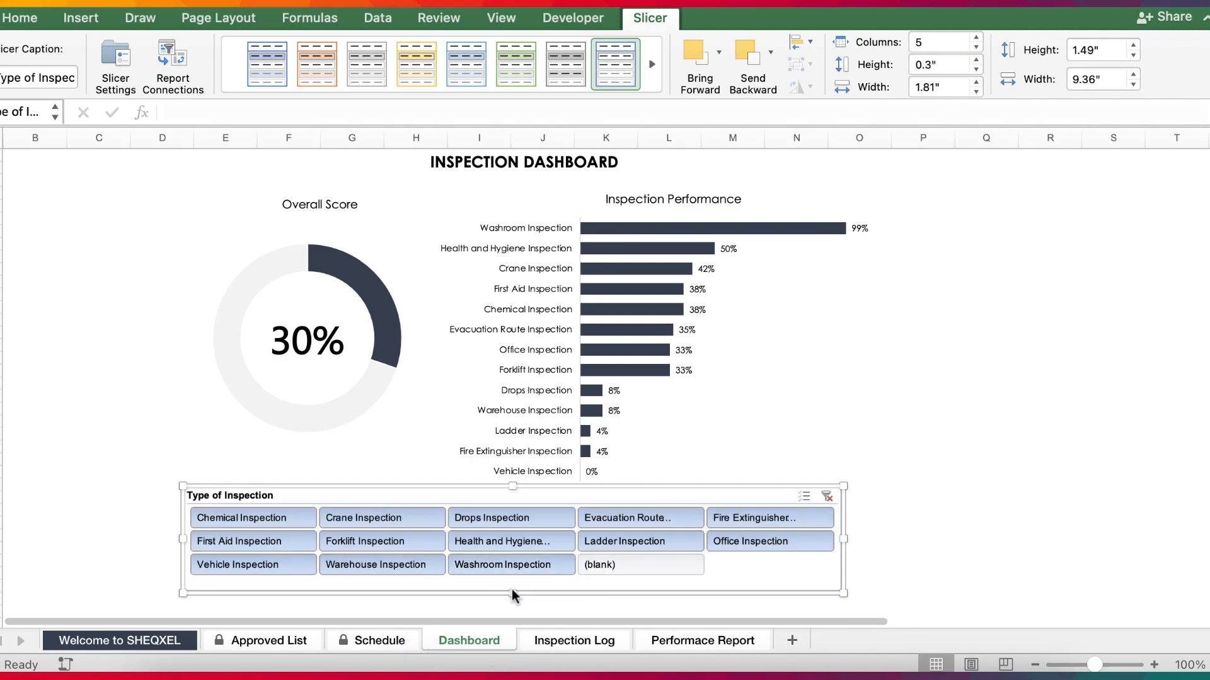
{"action": "left_click", "coordinate": [989, 397]}
Align the Overall Score title horizontally to the centre of the doughnut chart.
{"action": "left_click", "coordinate": [320, 205]}
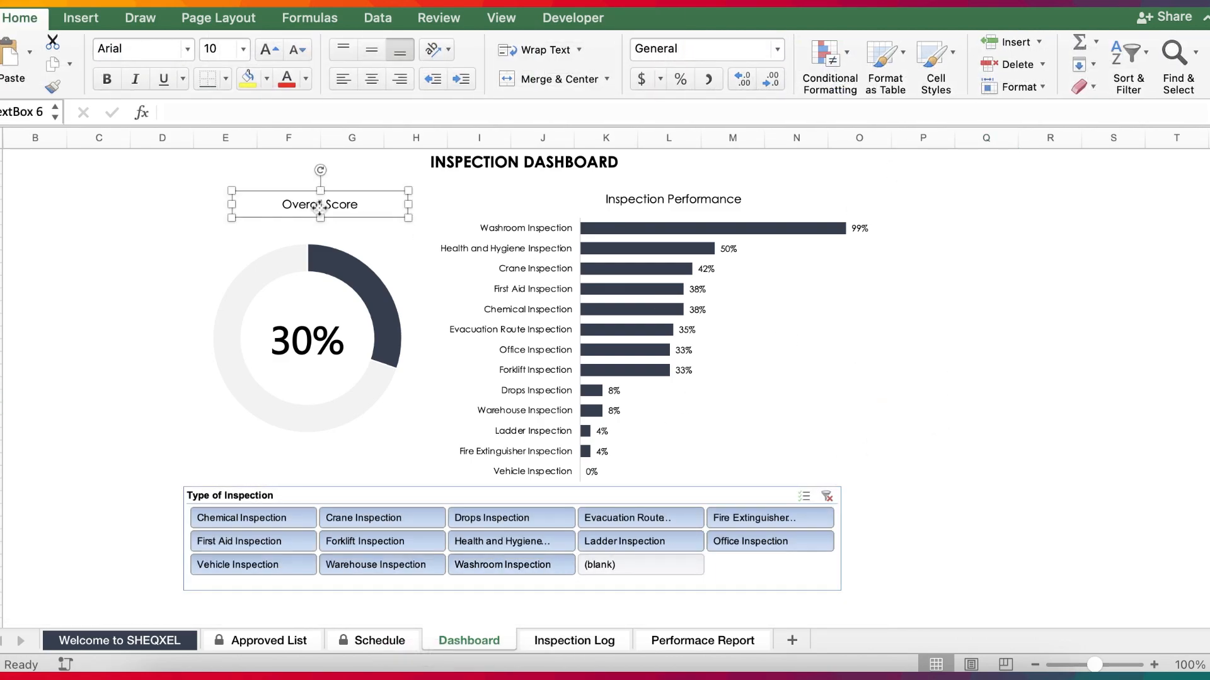
{"action": "left_click", "coordinate": [324, 283], "text": "shift"}
{"action": "left_click", "coordinate": [671, 19]}
{"action": "left_click", "coordinate": [809, 60]}
{"action": "left_click", "coordinate": [872, 133]}
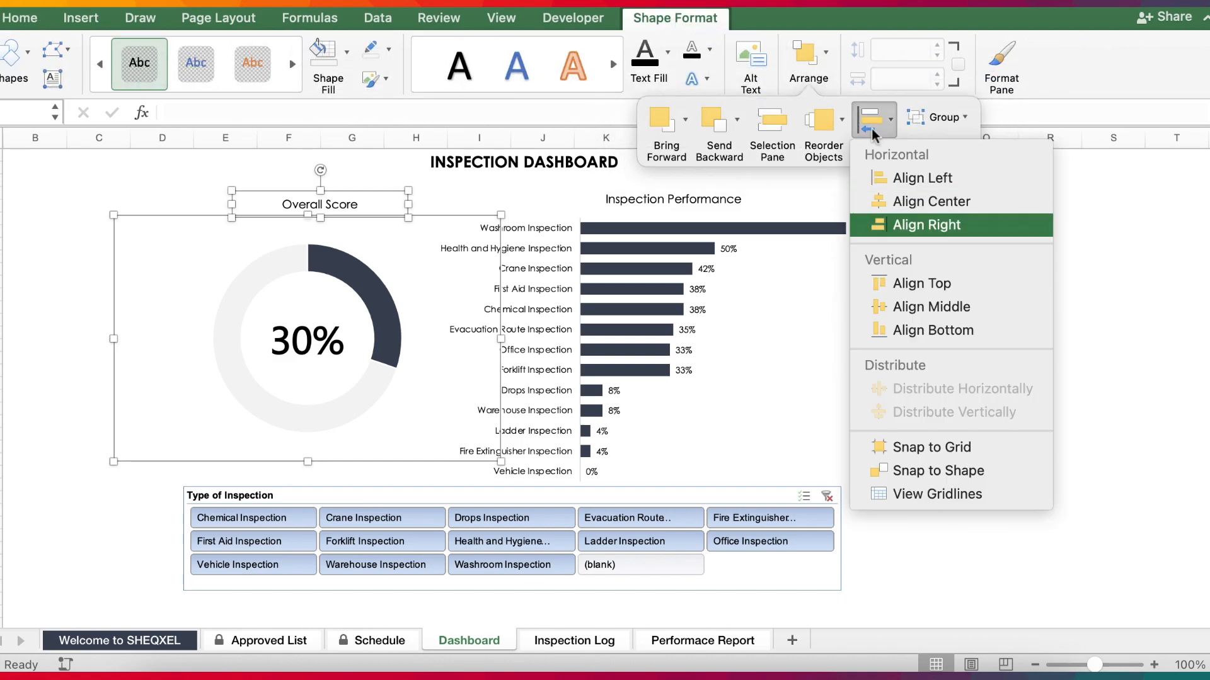
{"action": "left_click", "coordinate": [932, 205]}
Group the Overall Score title with the doughnut chart.
{"action": "left_click", "coordinate": [808, 60]}
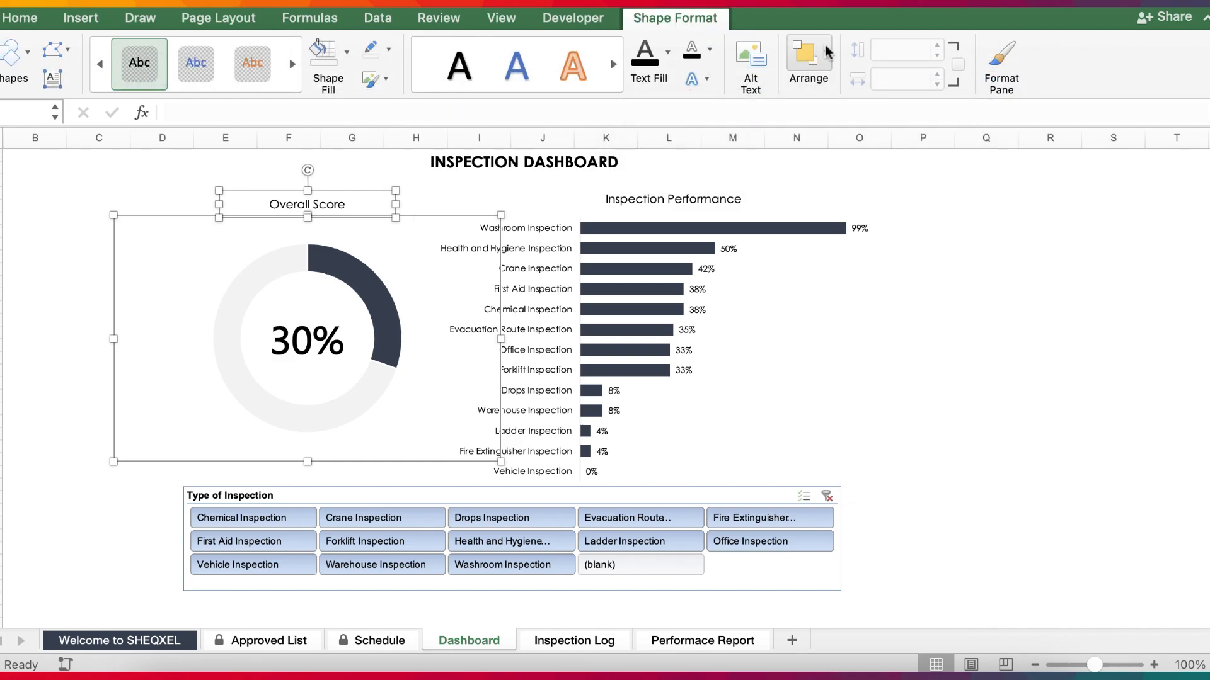
{"action": "left_click", "coordinate": [936, 117]}
{"action": "left_click", "coordinate": [957, 145]}
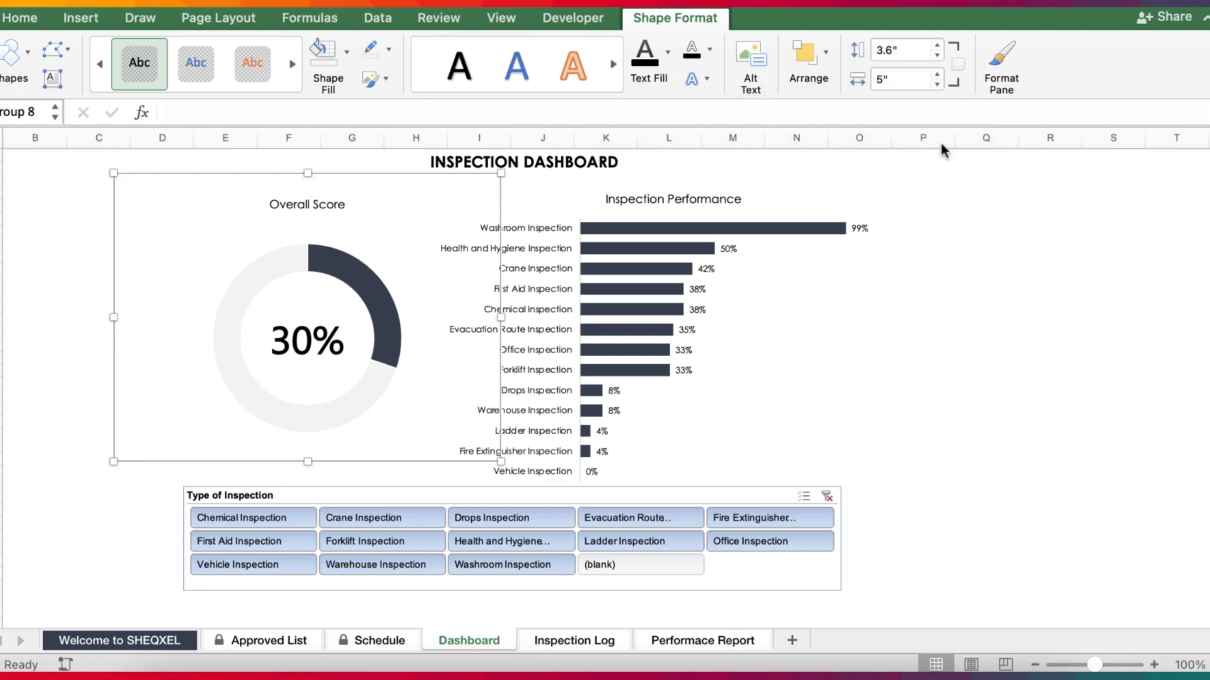
Group the Overall Score chart, the Inspection Performance chart, the Type of Inspection slicer and the dashboard heading into one object.
{"action": "left_click", "coordinate": [560, 290]}
{"action": "left_click", "coordinate": [348, 294], "text": "shift"}
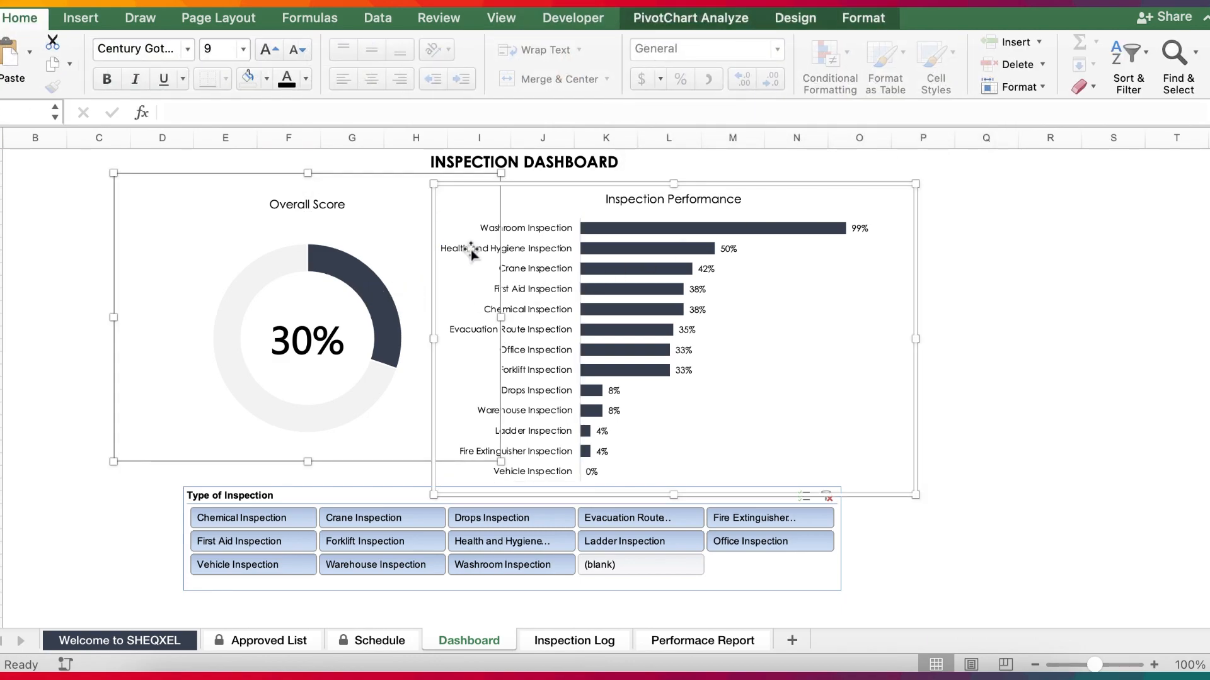
{"action": "left_click", "coordinate": [371, 499], "text": "shift"}
{"action": "left_click", "coordinate": [567, 164], "text": "shift"}
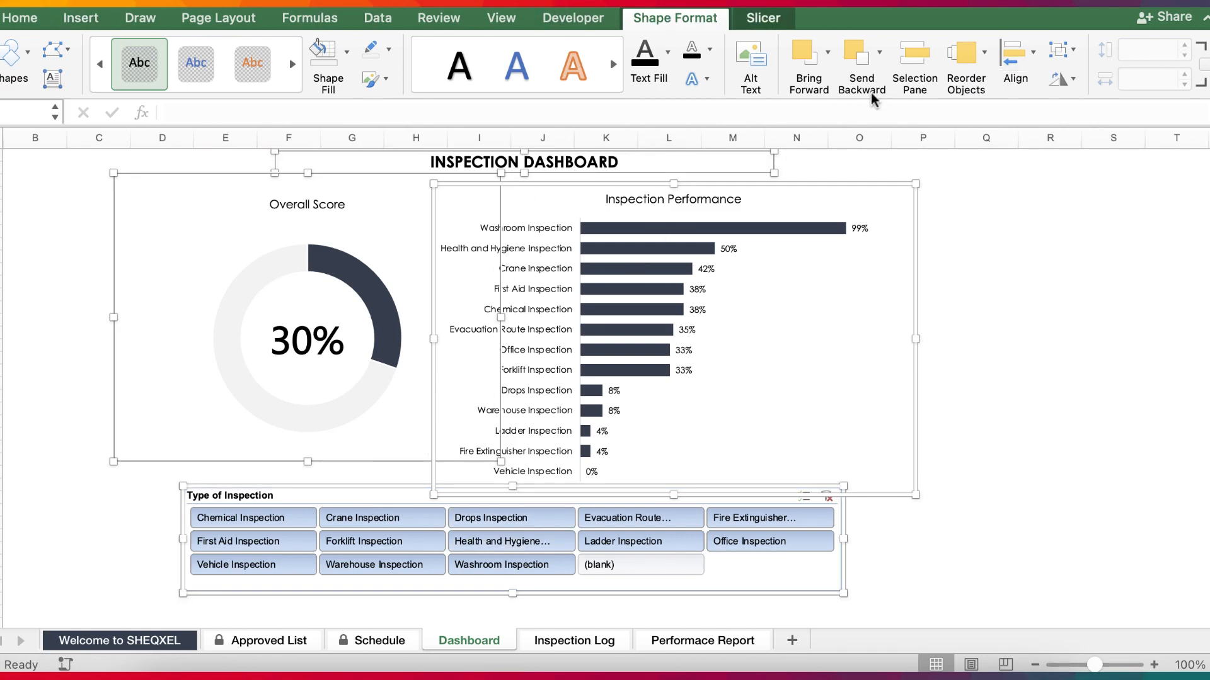
{"action": "left_click", "coordinate": [1060, 49]}
{"action": "left_click", "coordinate": [1079, 78]}
{"action": "left_click", "coordinate": [1068, 433]}
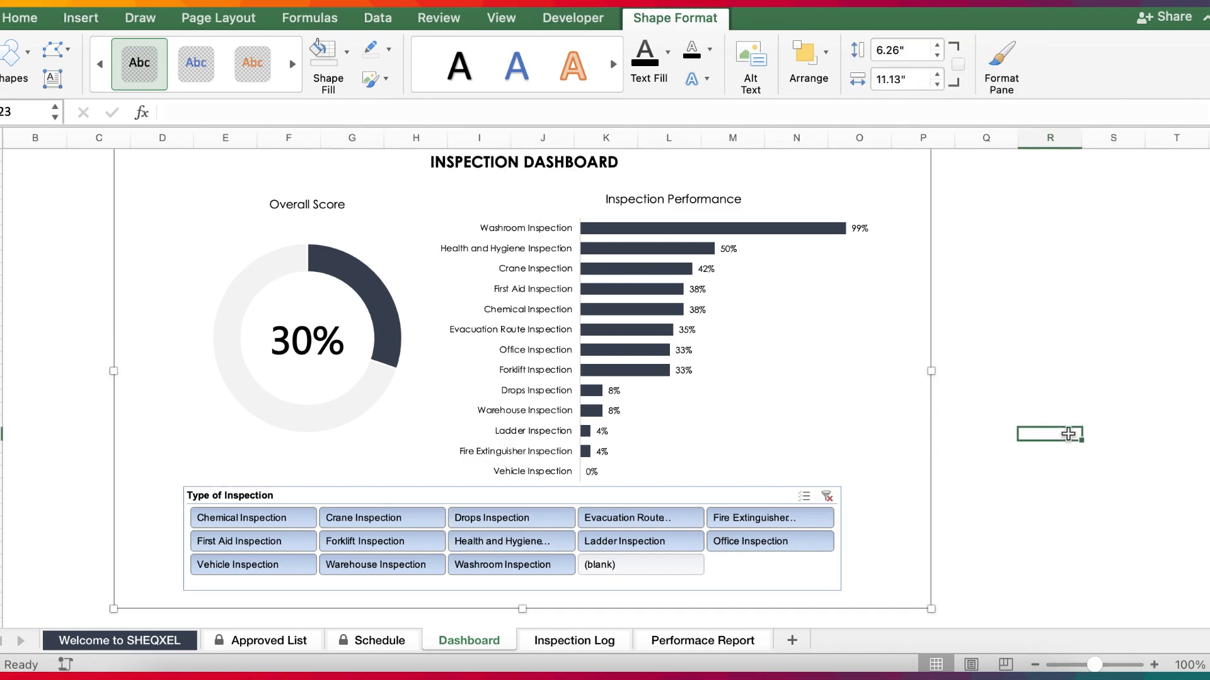
Test the slicer with Chemical Inspection alone and with Chemical through Forklift Inspection, and reselect every type except blank.
{"action": "left_click", "coordinate": [271, 519]}
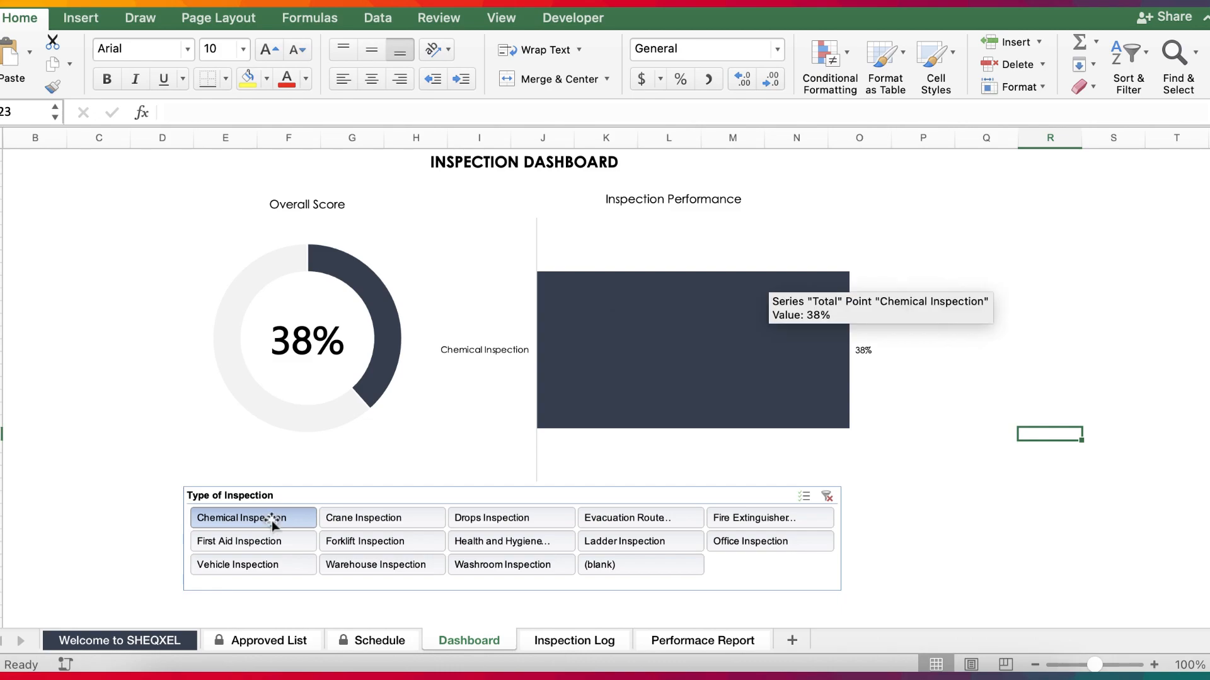
{"action": "left_click_drag", "start_coordinate": [293, 516], "coordinate": [365, 528]}
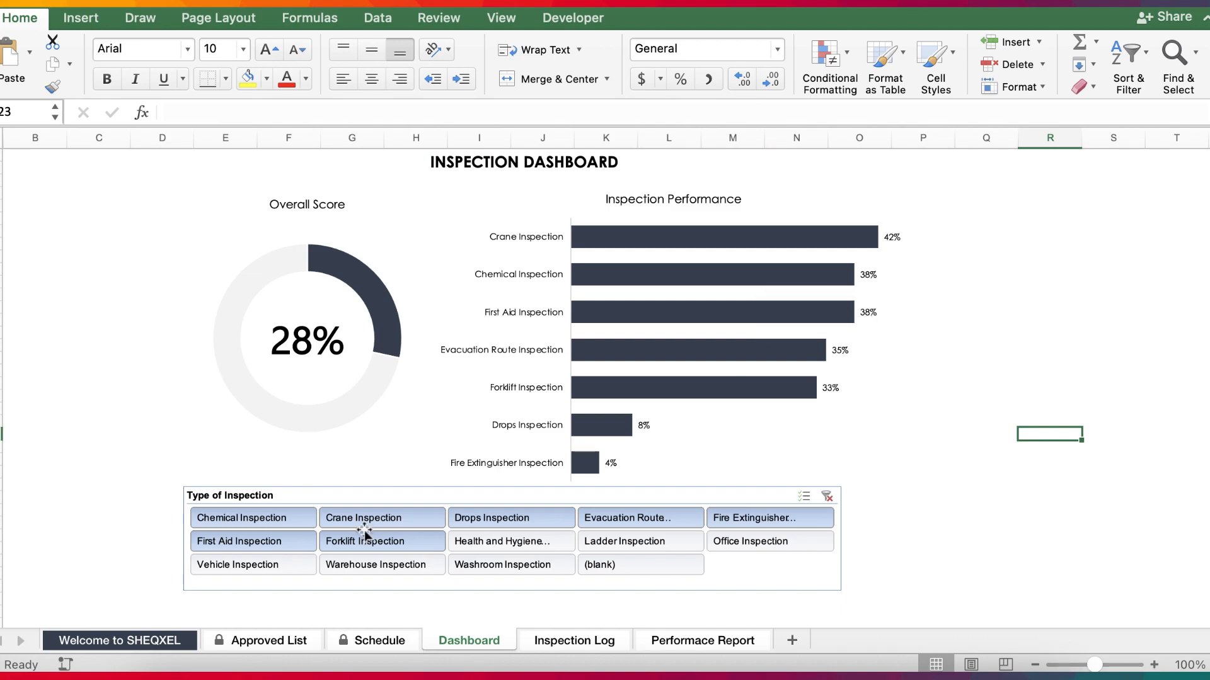
{"action": "left_click_drag", "start_coordinate": [272, 511], "coordinate": [566, 566]}
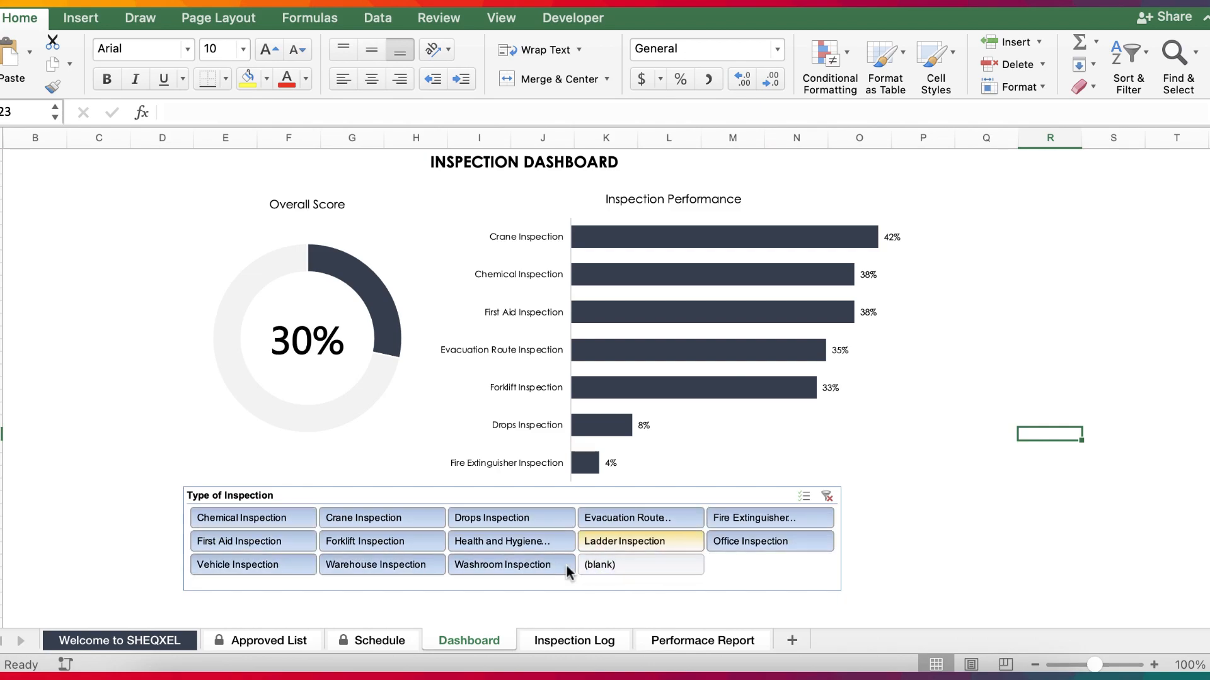
{"action": "left_click", "coordinate": [986, 509]}
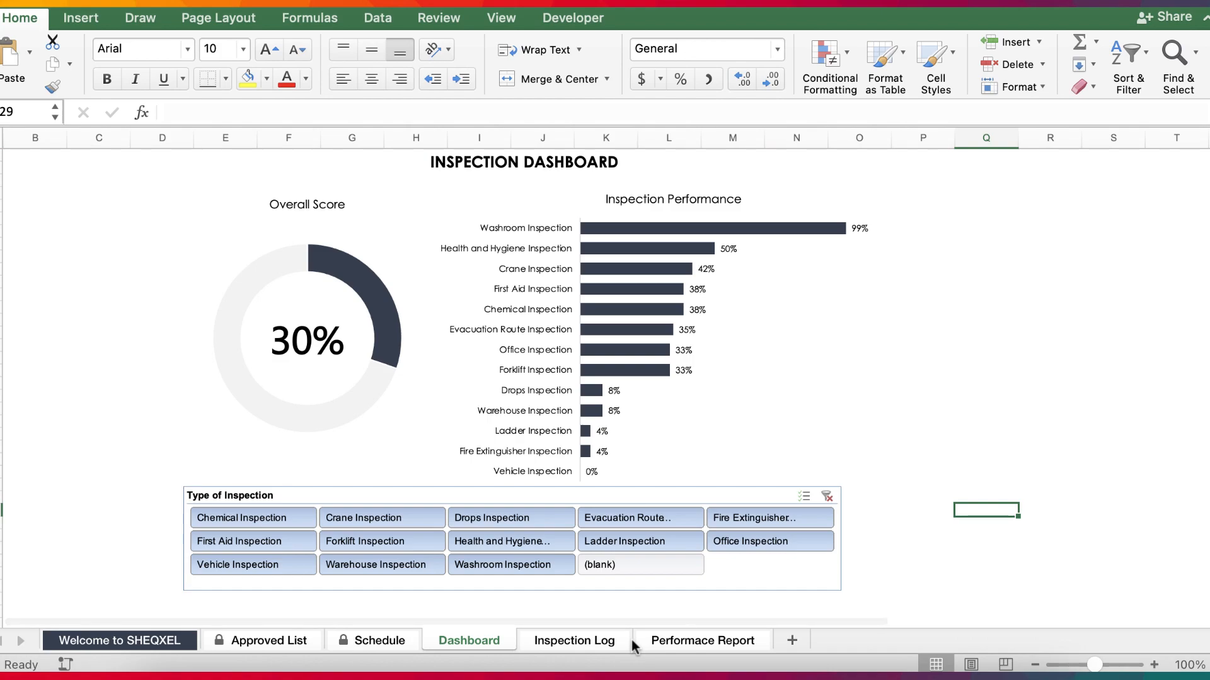
{"action": "left_click", "coordinate": [557, 646]}
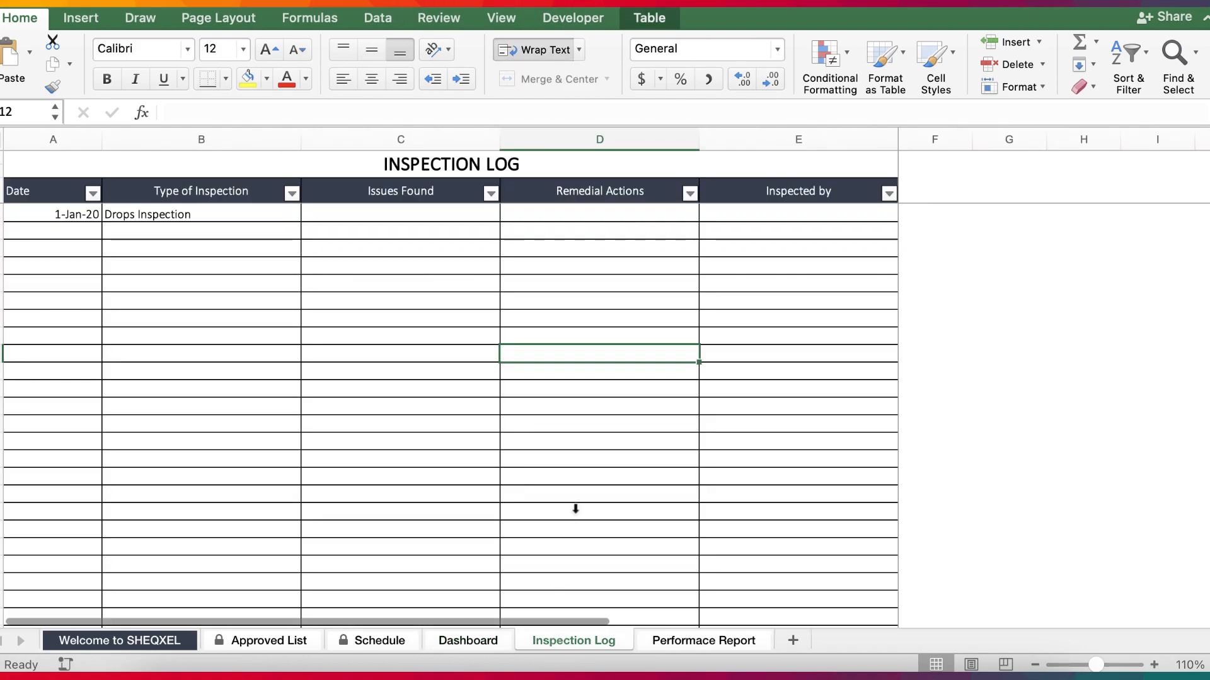
{"action": "left_click", "coordinate": [624, 135]}
{"action": "left_click", "coordinate": [1008, 437]}
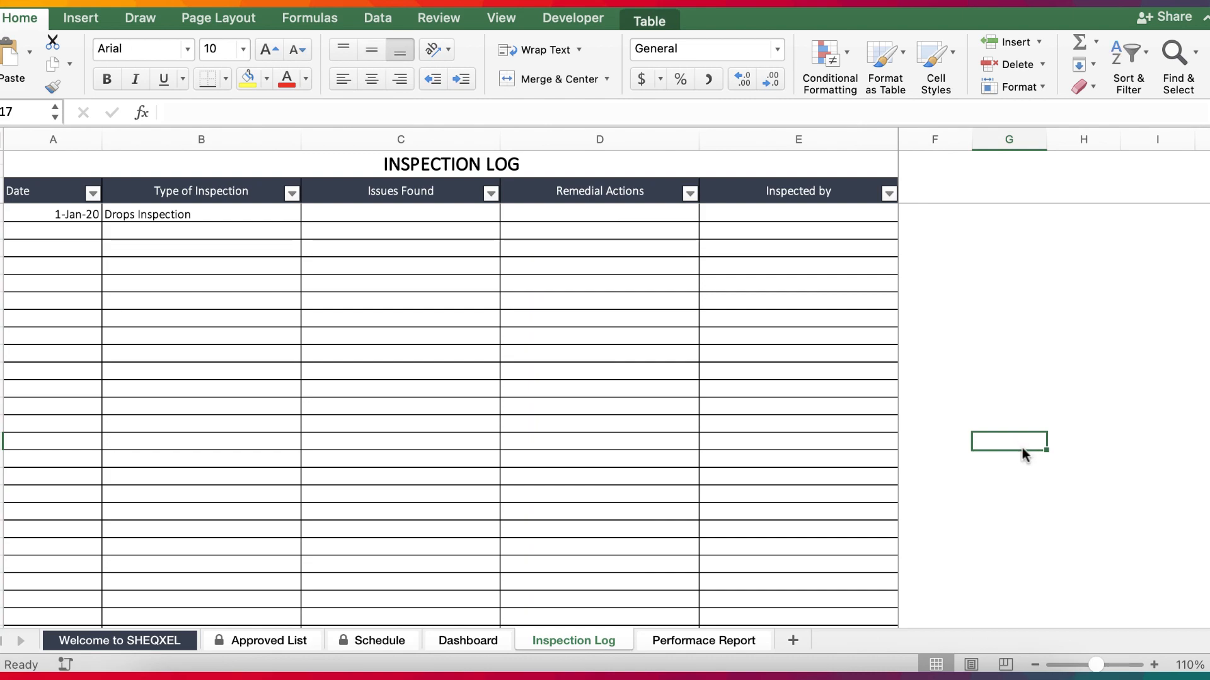
Delete the leftover doughnut chart below the Grand Total values on the Performace Report sheet.
{"action": "left_click", "coordinate": [709, 641]}
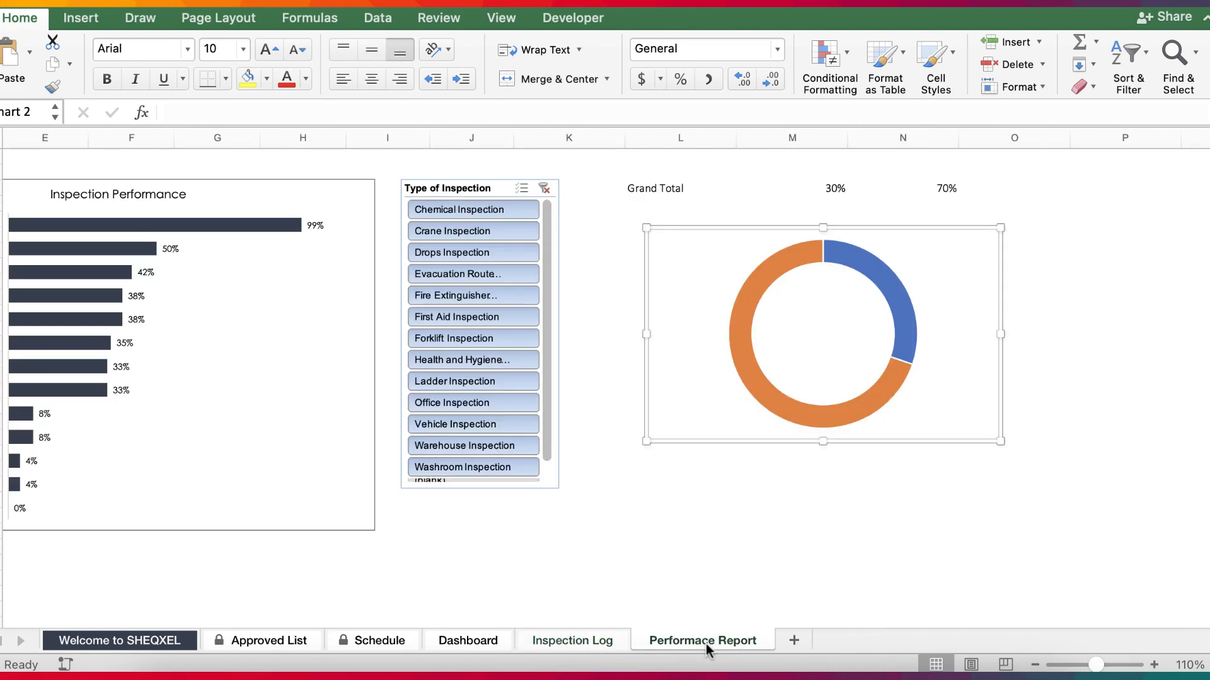
{"action": "left_click", "coordinate": [863, 414]}
{"action": "left_click", "coordinate": [869, 443]}
{"action": "key", "text": "Delete"}
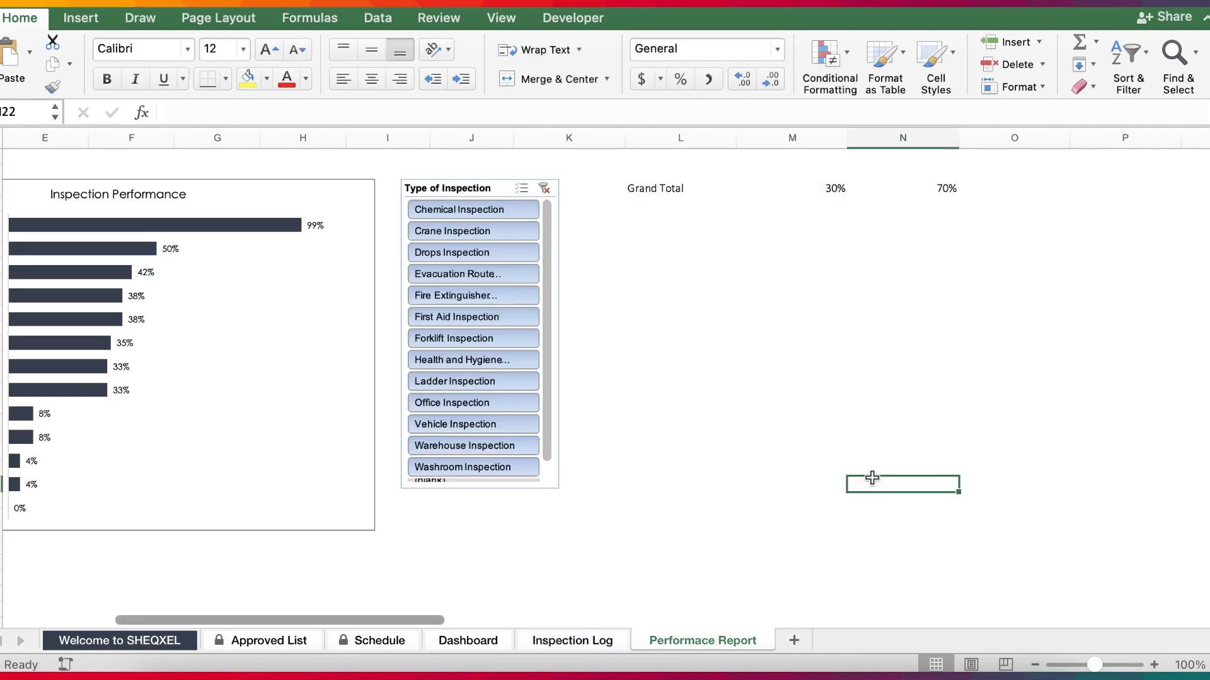
Insert new columns at column L on the Performace Report sheet, shifting the Grand Total values away from the slicer.
{"action": "left_click", "coordinate": [680, 137]}
{"action": "left_click", "coordinate": [1025, 50]}
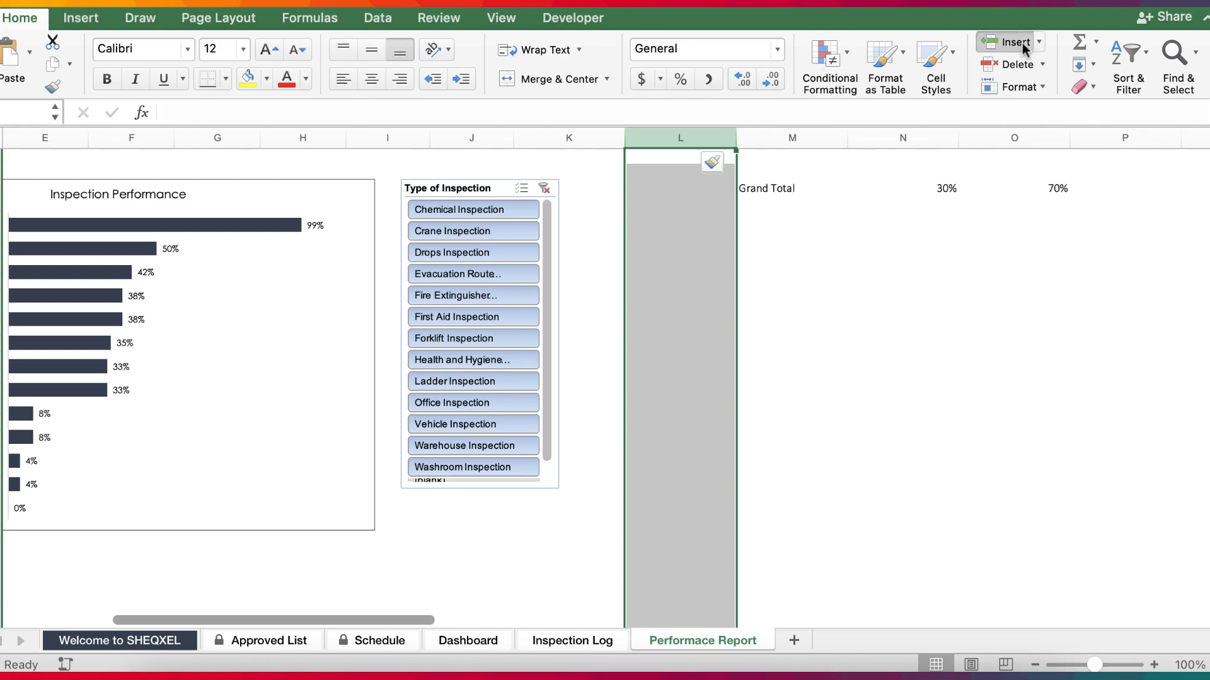
{"action": "left_click", "coordinate": [1025, 50]}
{"action": "left_click", "coordinate": [1025, 50]}
{"action": "left_click", "coordinate": [892, 405]}
{"action": "scroll", "coordinate": [892, 405], "scroll_direction": "left", "scroll_amount": 8}
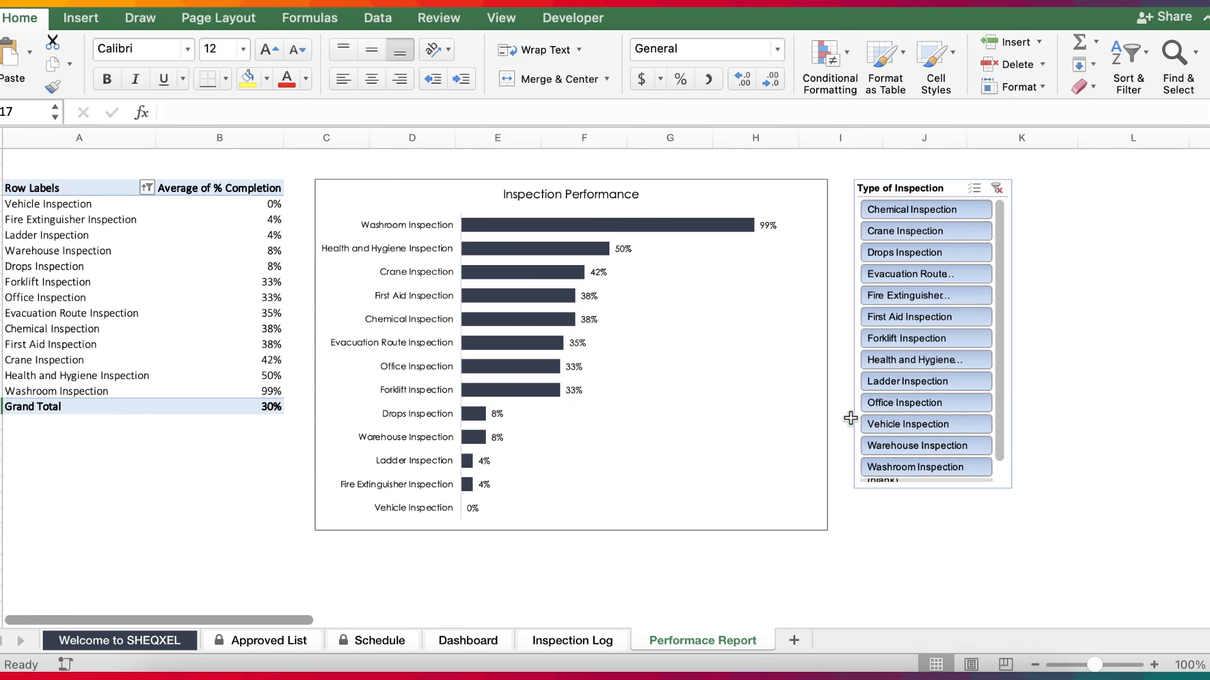
Open the Welcome to SHEQXEL sheet, collapse the ribbon and set the sheet zoom to 110%.
{"action": "left_click", "coordinate": [251, 647]}
{"action": "left_click", "coordinate": [531, 550]}
{"action": "left_click", "coordinate": [150, 641]}
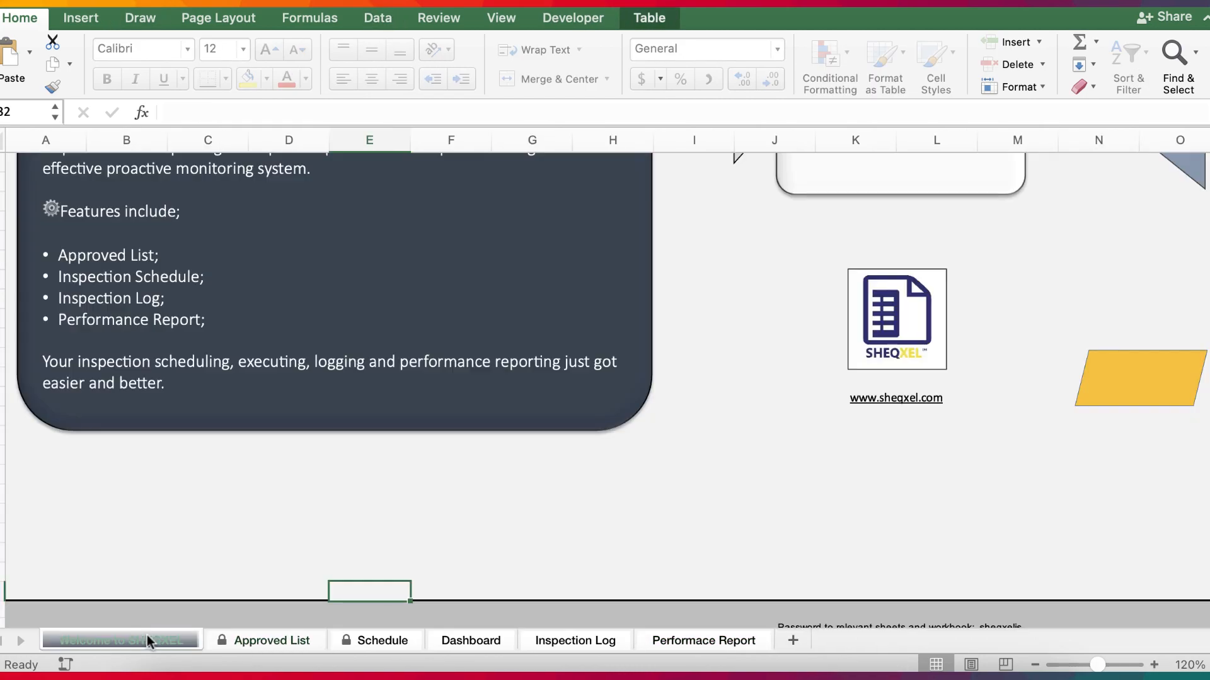
{"action": "left_click", "coordinate": [1034, 665]}
{"action": "left_click", "coordinate": [1034, 665]}
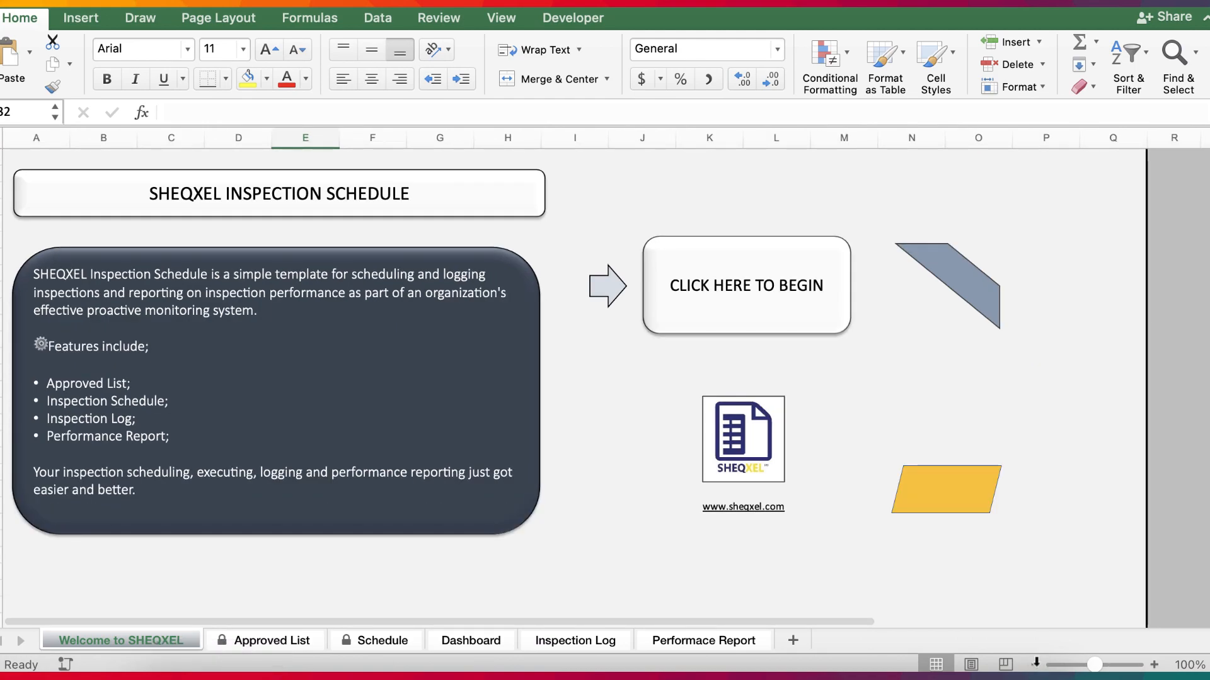
{"action": "left_click", "coordinate": [1207, 19]}
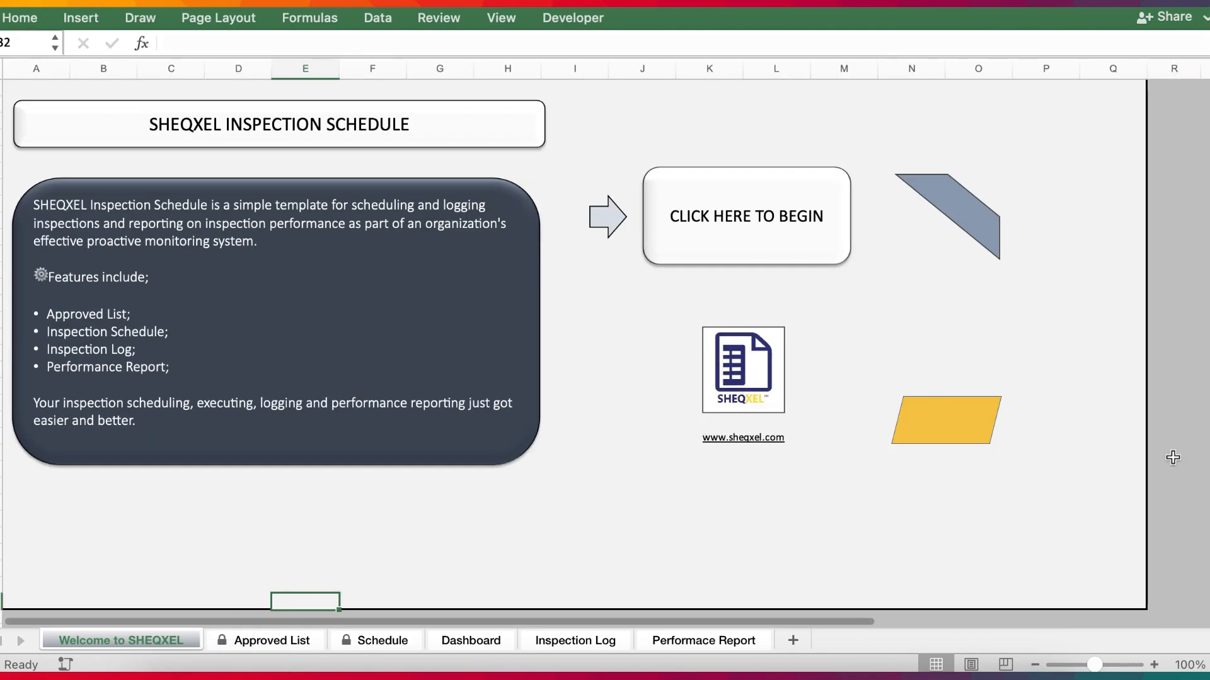
{"action": "left_click", "coordinate": [1153, 665]}
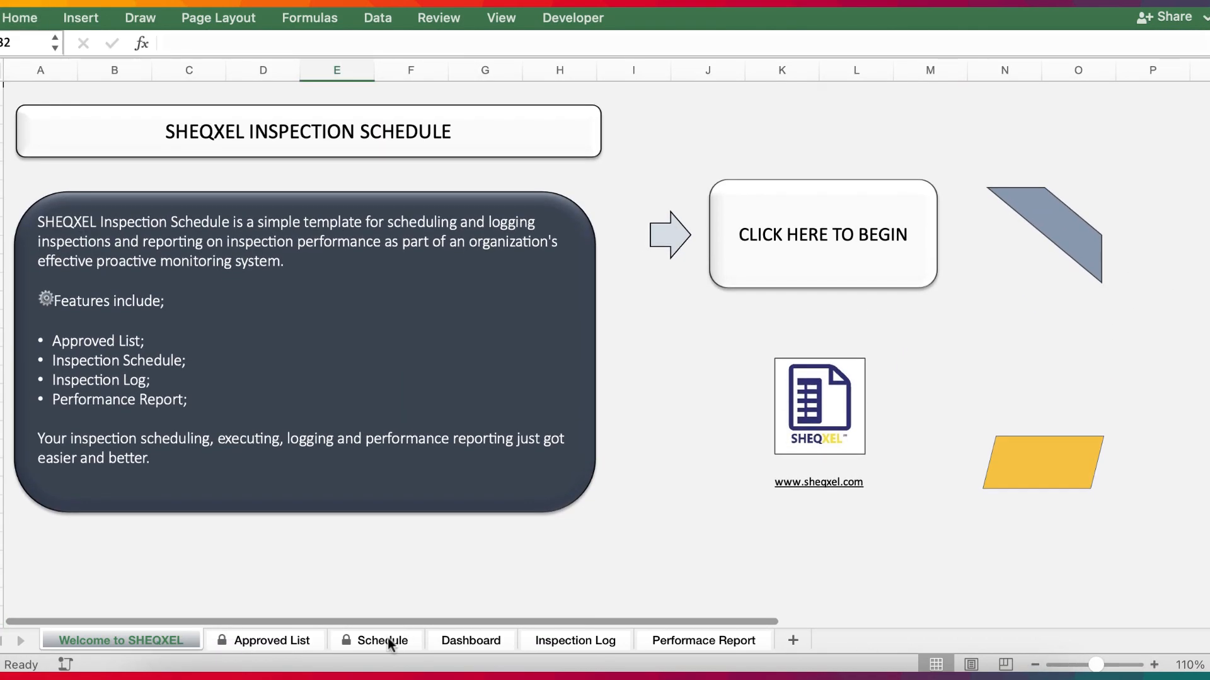
Examine the Schedule sheet's inspection codes and Frequency formula across the year from January to December 2022.
{"action": "scroll", "coordinate": [487, 502], "scroll_direction": "right", "scroll_amount": 10}
{"action": "scroll", "coordinate": [487, 502], "scroll_direction": "left", "scroll_amount": 20}
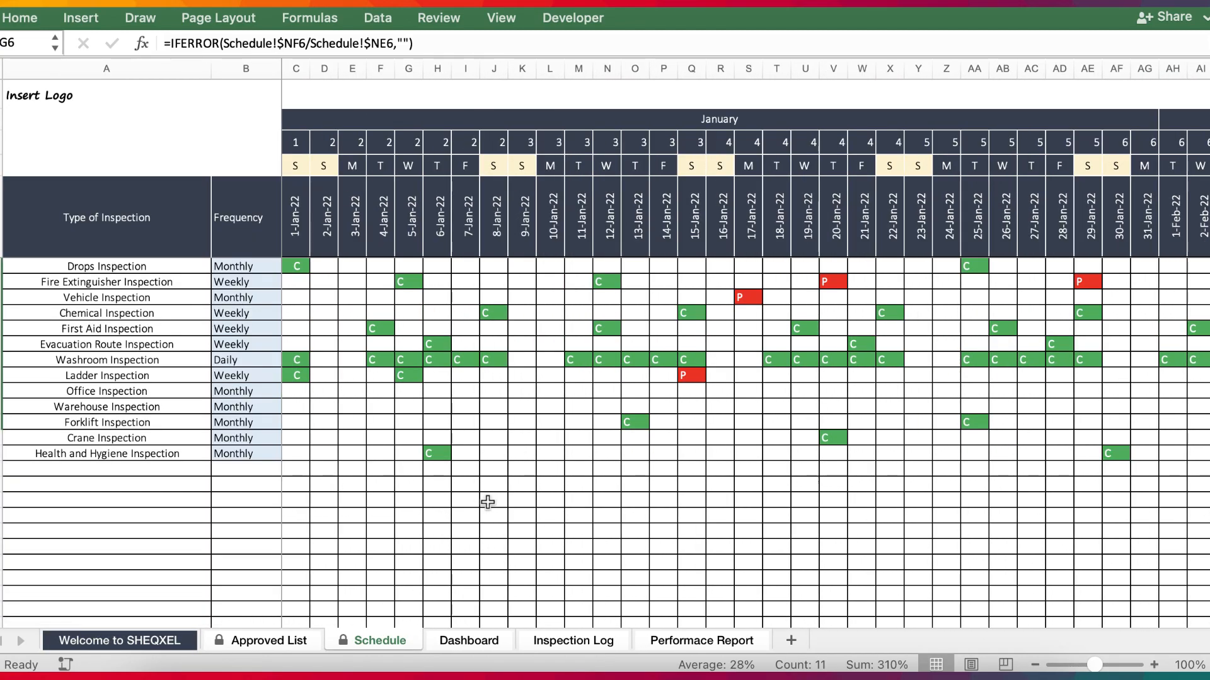
{"action": "scroll", "coordinate": [712, 475], "scroll_direction": "right", "scroll_amount": 10}
{"action": "scroll", "coordinate": [712, 475], "scroll_direction": "left", "scroll_amount": 10}
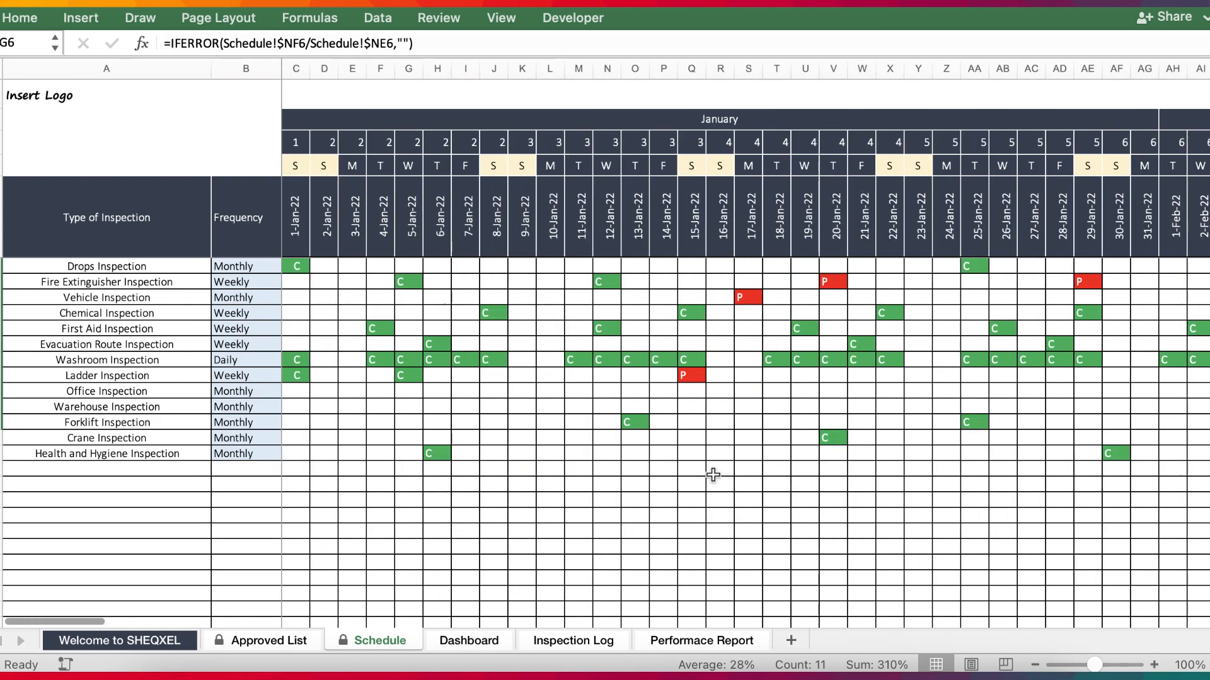
{"action": "left_click", "coordinate": [306, 271]}
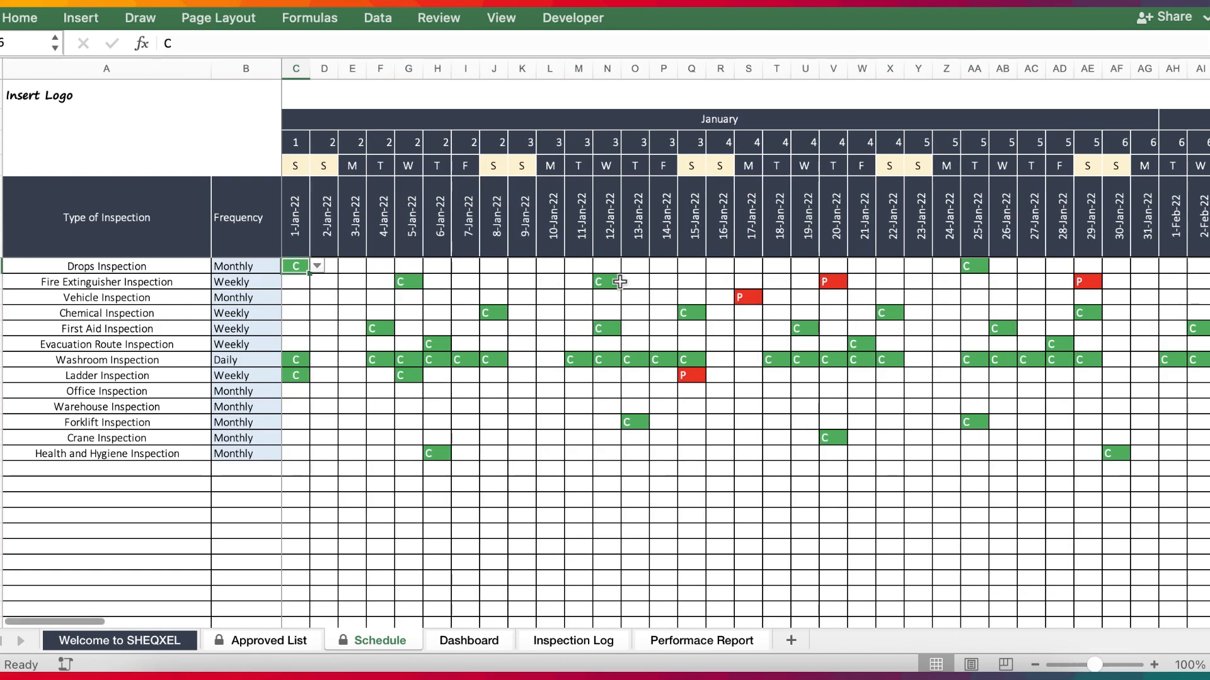
{"action": "left_click", "coordinate": [234, 264]}
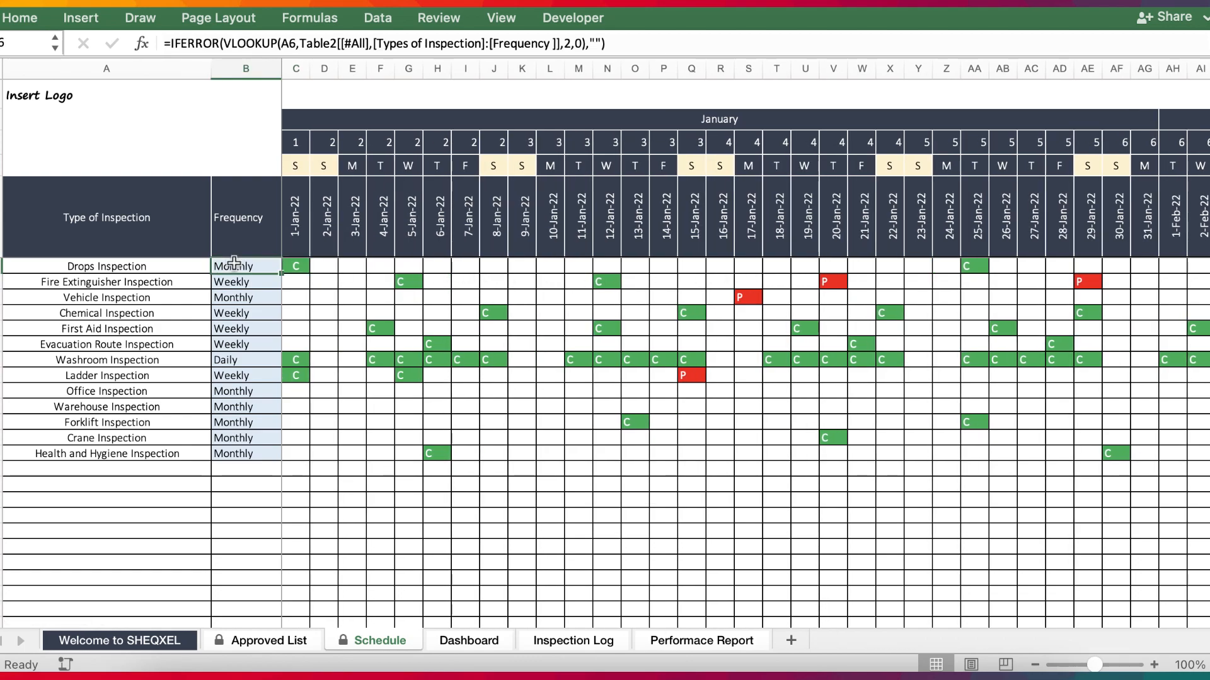
{"action": "scroll", "coordinate": [658, 324], "scroll_direction": "right", "scroll_amount": 20}
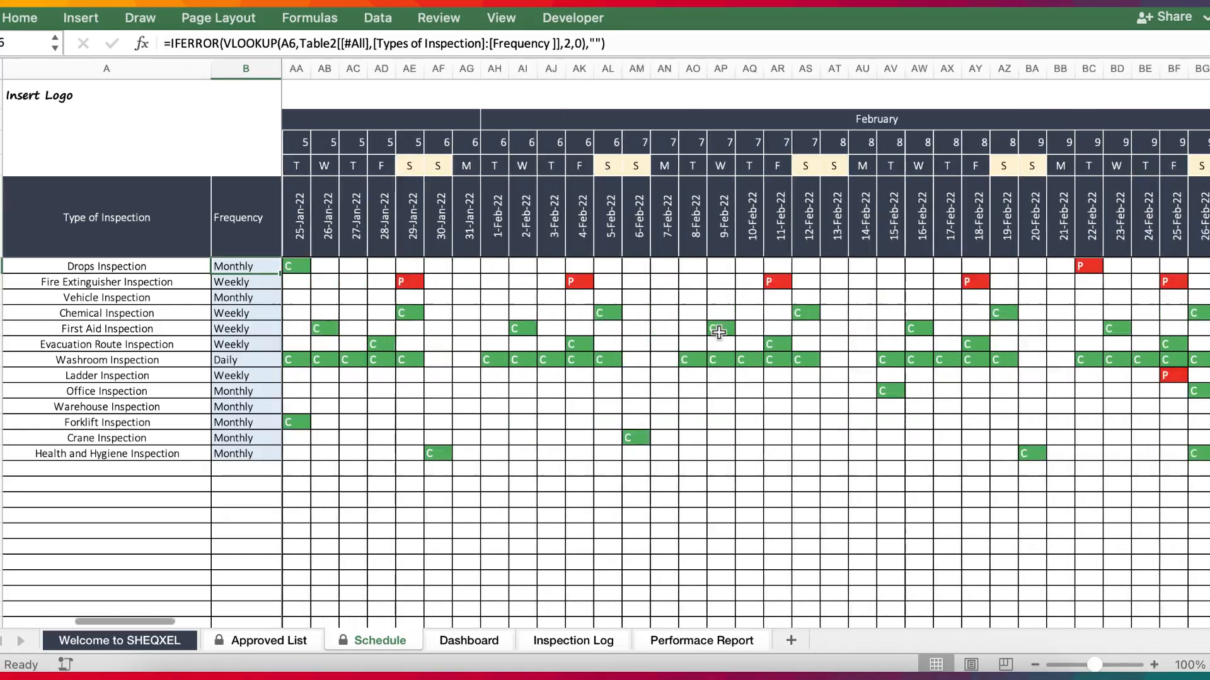
{"action": "scroll", "coordinate": [718, 332], "scroll_direction": "right", "scroll_amount": 20}
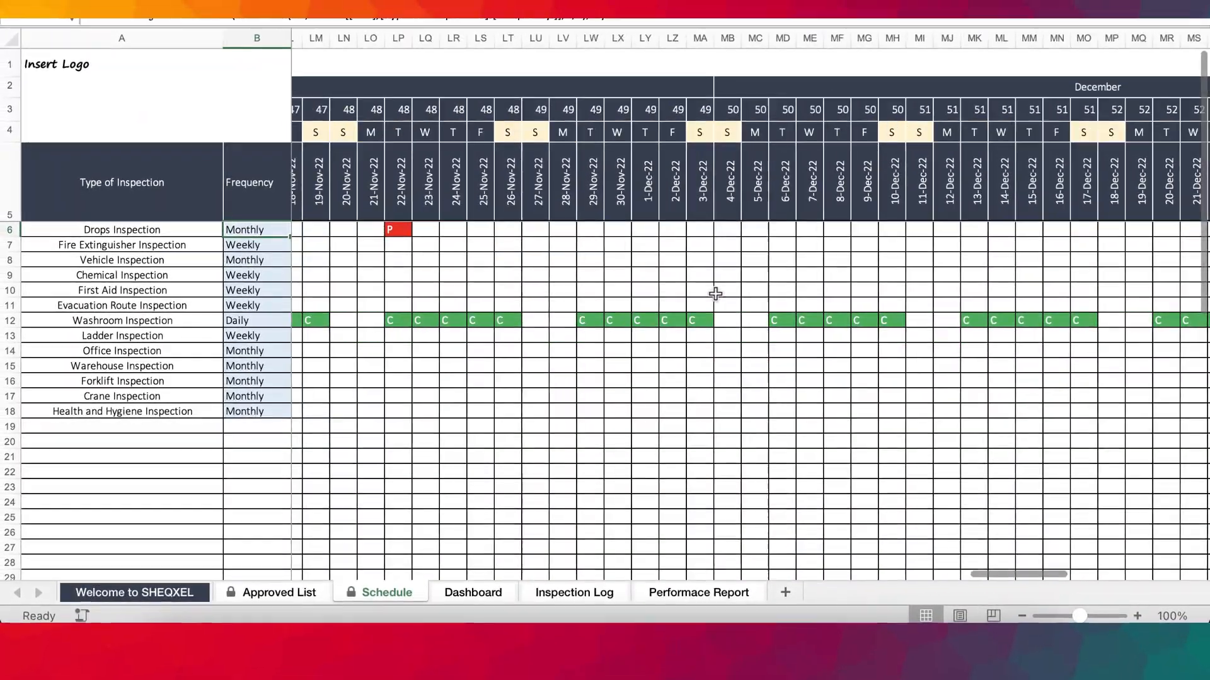
{"action": "scroll", "coordinate": [718, 320], "scroll_direction": "right", "scroll_amount": 10}
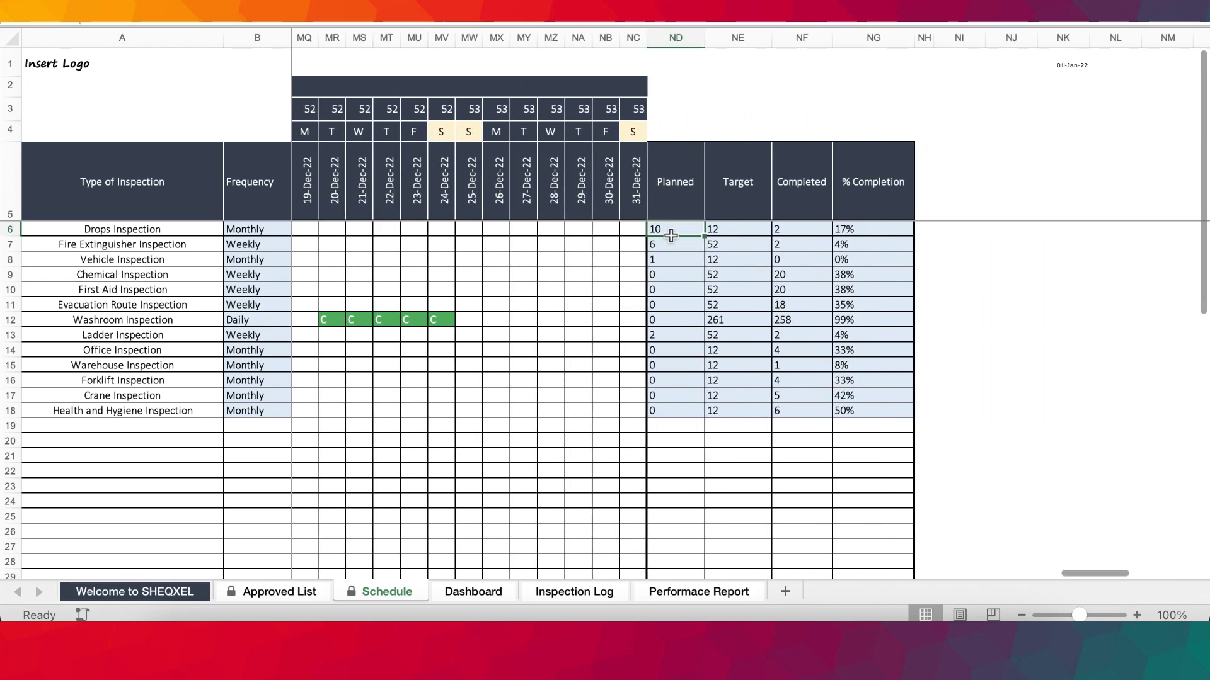
Check the Target values for Drops and Fire Extinguisher Inspection against their frequency, and the Fire Extinguisher Planned count.
{"action": "left_click", "coordinate": [756, 228]}
{"action": "left_click", "coordinate": [252, 243]}
{"action": "left_click", "coordinate": [721, 245]}
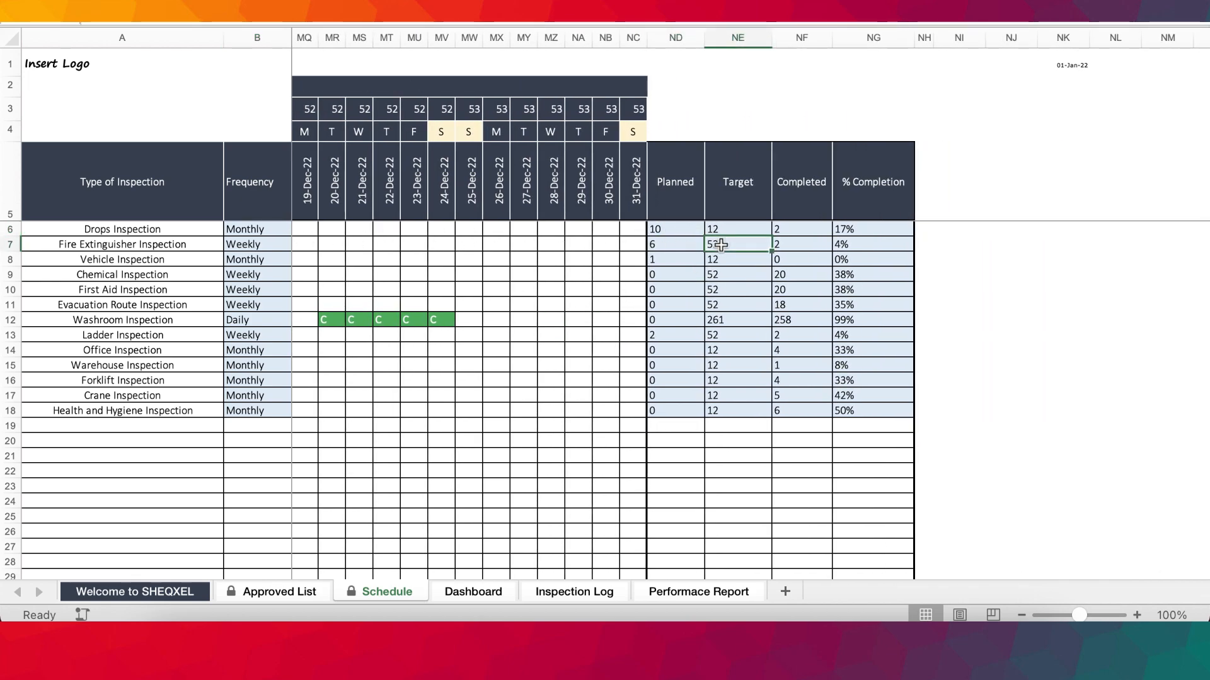
{"action": "left_click", "coordinate": [674, 247]}
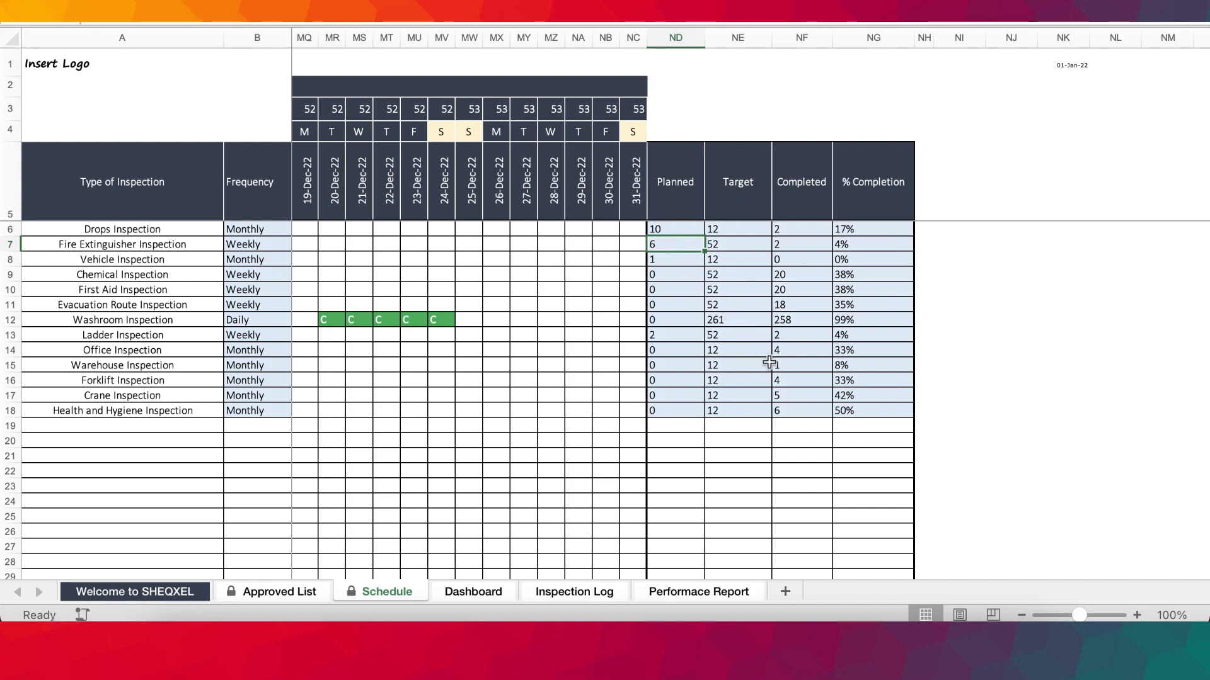
Check the Fire Extinguisher Inspection entry for 5-Jan-22, and view the Inspection Log and Approved List sheets.
{"action": "scroll", "coordinate": [407, 274], "scroll_direction": "left", "scroll_amount": 20}
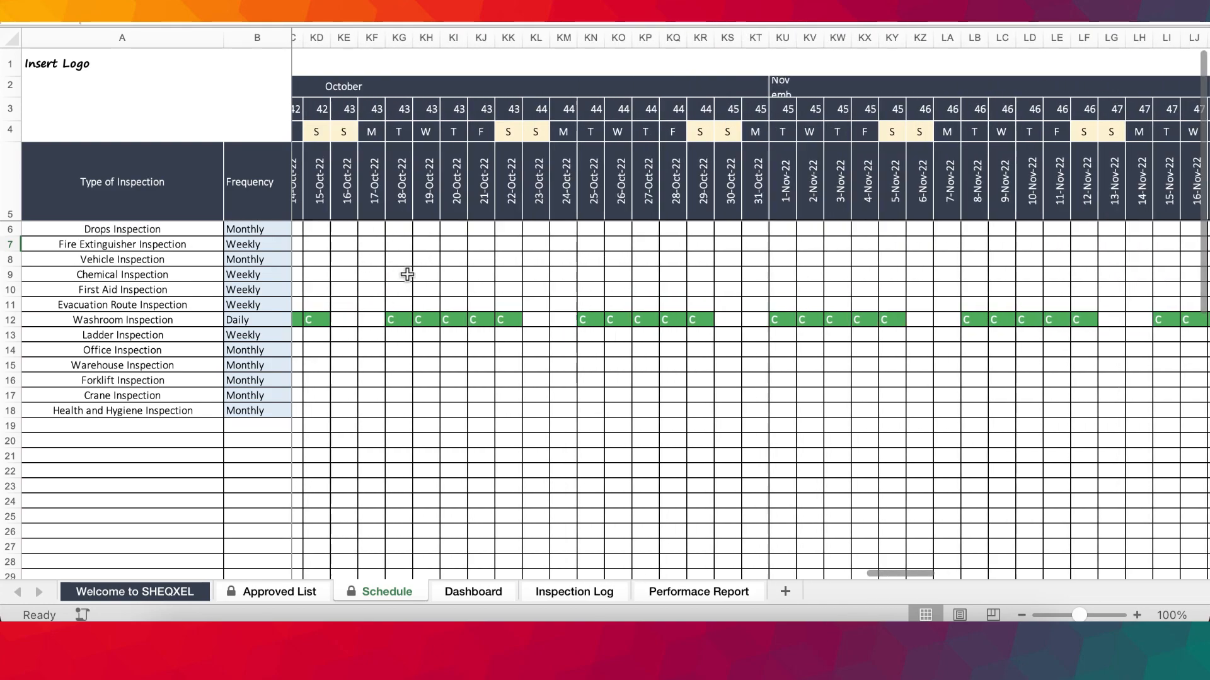
{"action": "scroll", "coordinate": [407, 274], "scroll_direction": "left", "scroll_amount": 15}
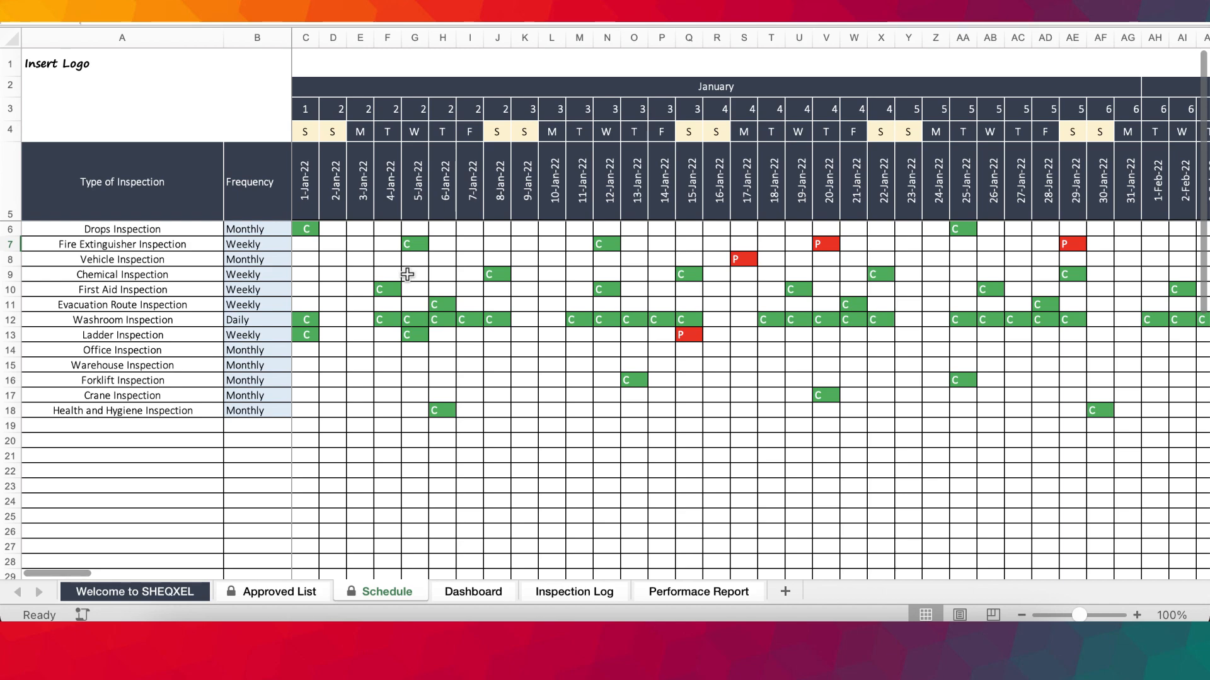
{"action": "left_click", "coordinate": [411, 244]}
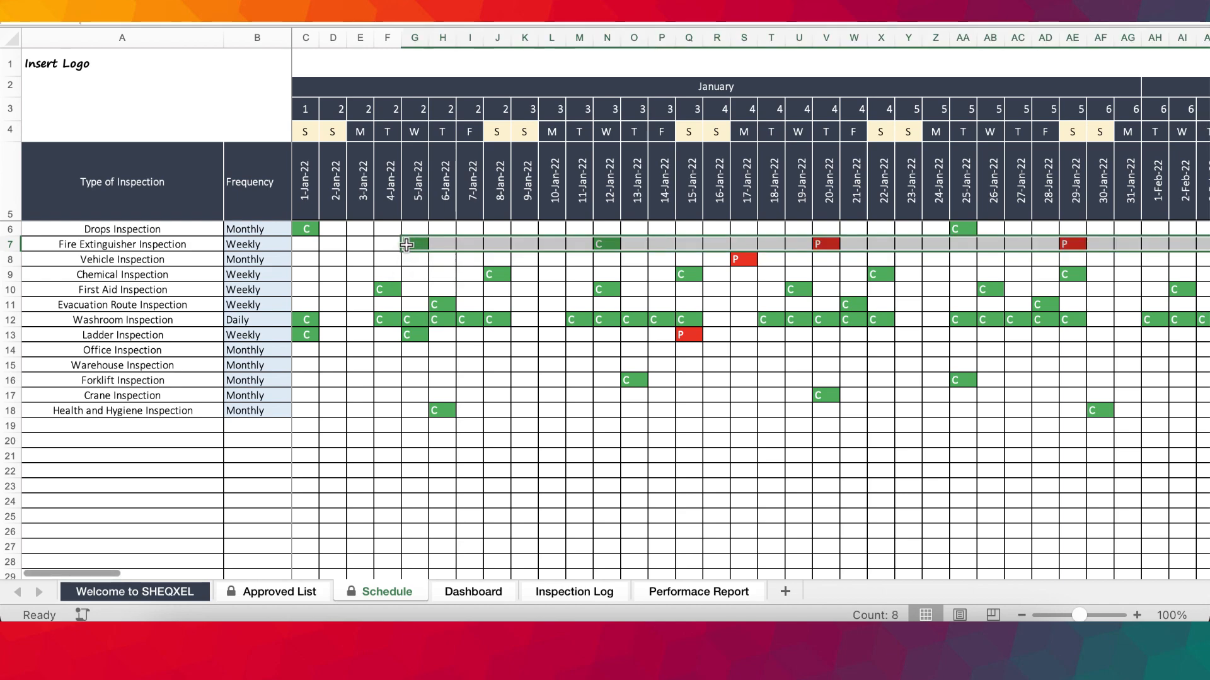
{"action": "left_click", "coordinate": [563, 592]}
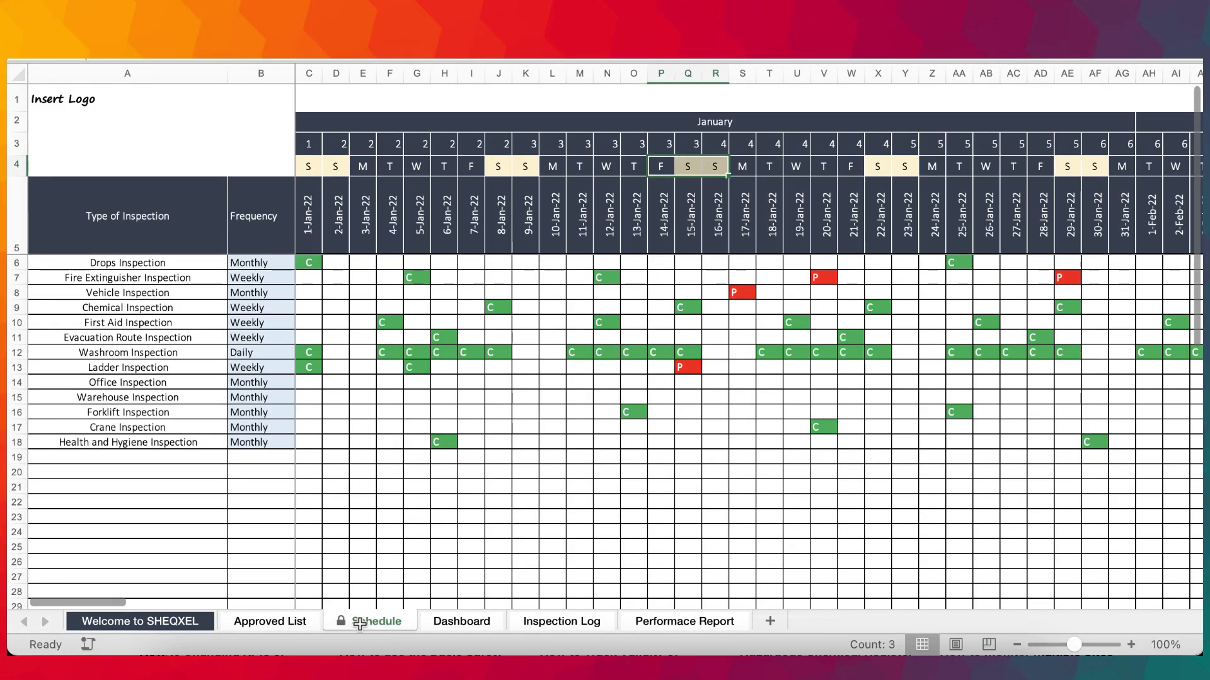
{"action": "left_click", "coordinate": [287, 625]}
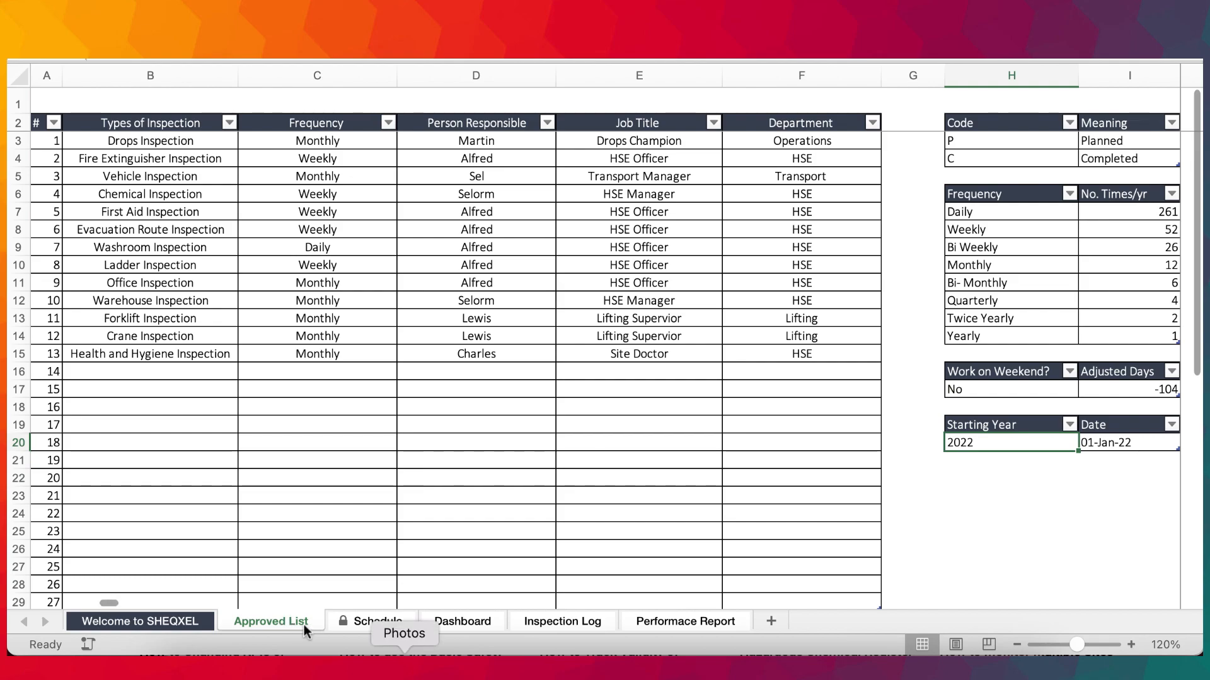
Clear all inspection codes from 1-Jan-22 to 31-Dec-22 in rows 6 to 20 of the Schedule sheet.
{"action": "left_click", "coordinate": [377, 622]}
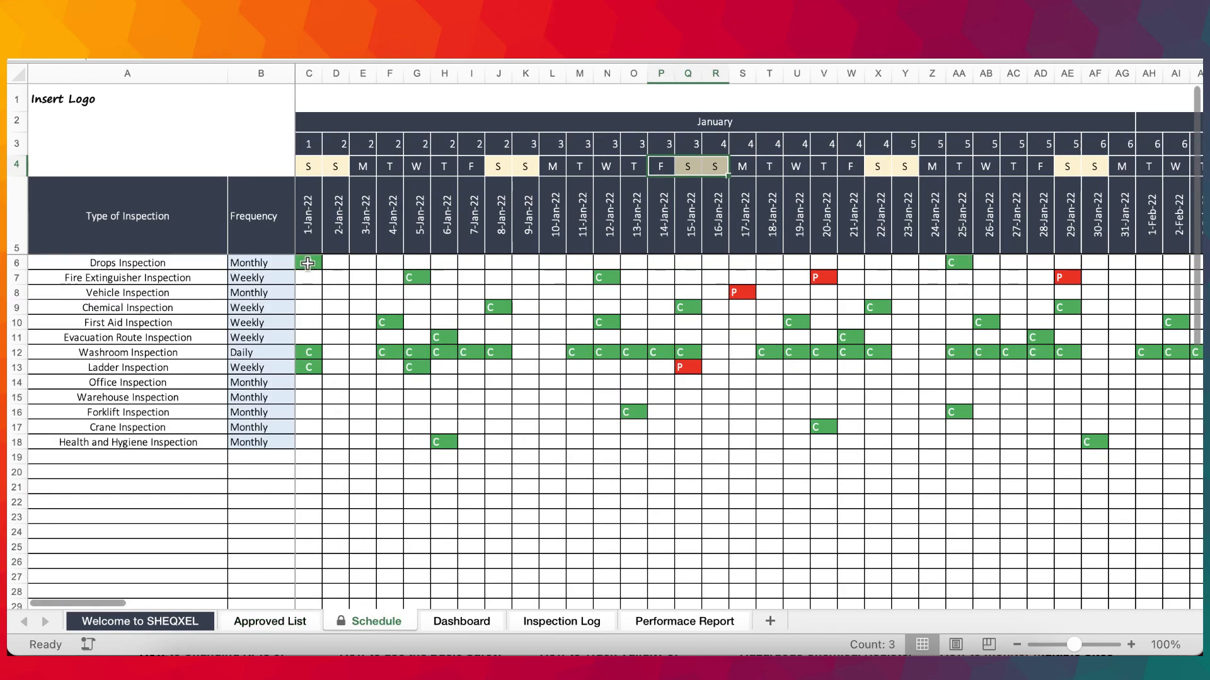
{"action": "left_click_drag", "start_coordinate": [308, 263], "coordinate": [894, 465]}
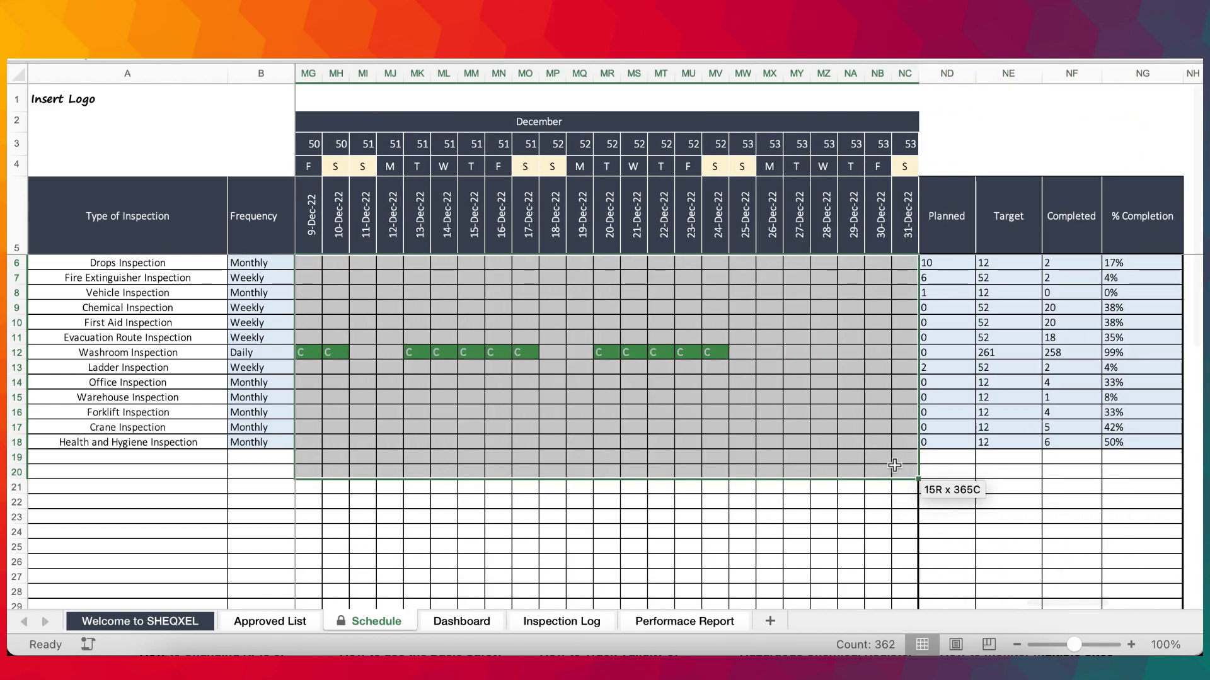
{"action": "left_click_drag", "start_coordinate": [710, 464], "coordinate": [710, 466]}
{"action": "key", "text": "Delete"}
{"action": "scroll", "coordinate": [709, 467], "scroll_direction": "left", "scroll_amount": 10}
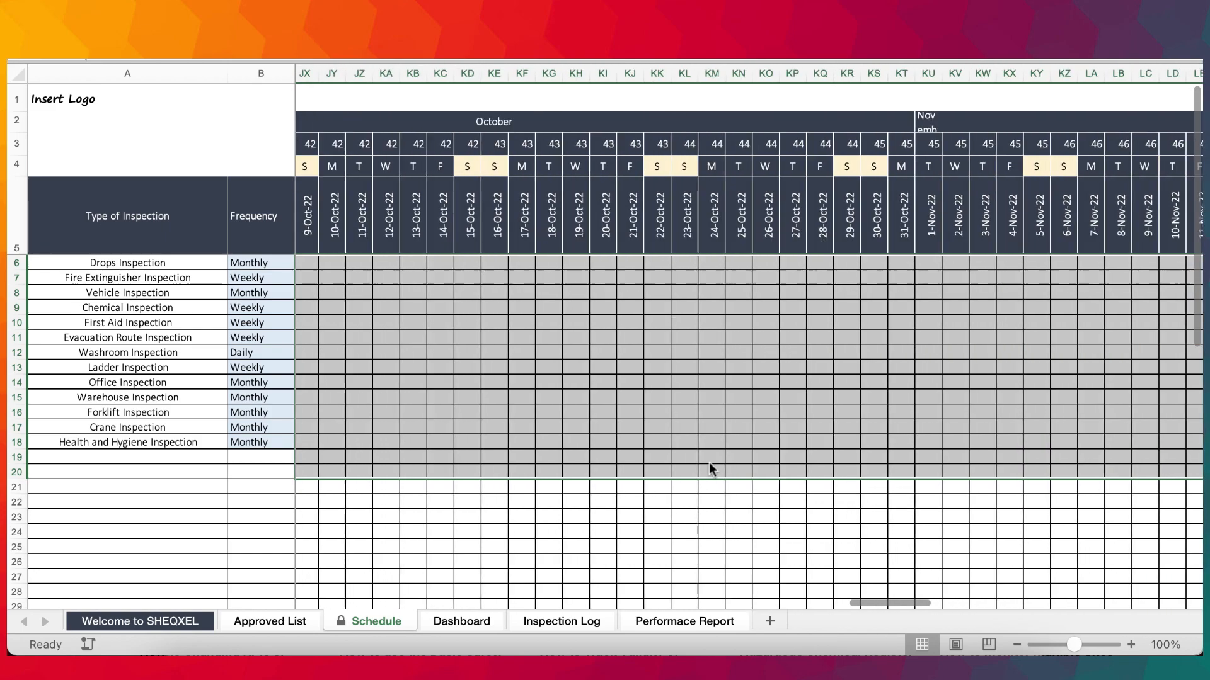
{"action": "scroll", "coordinate": [709, 463], "scroll_direction": "right", "scroll_amount": 10}
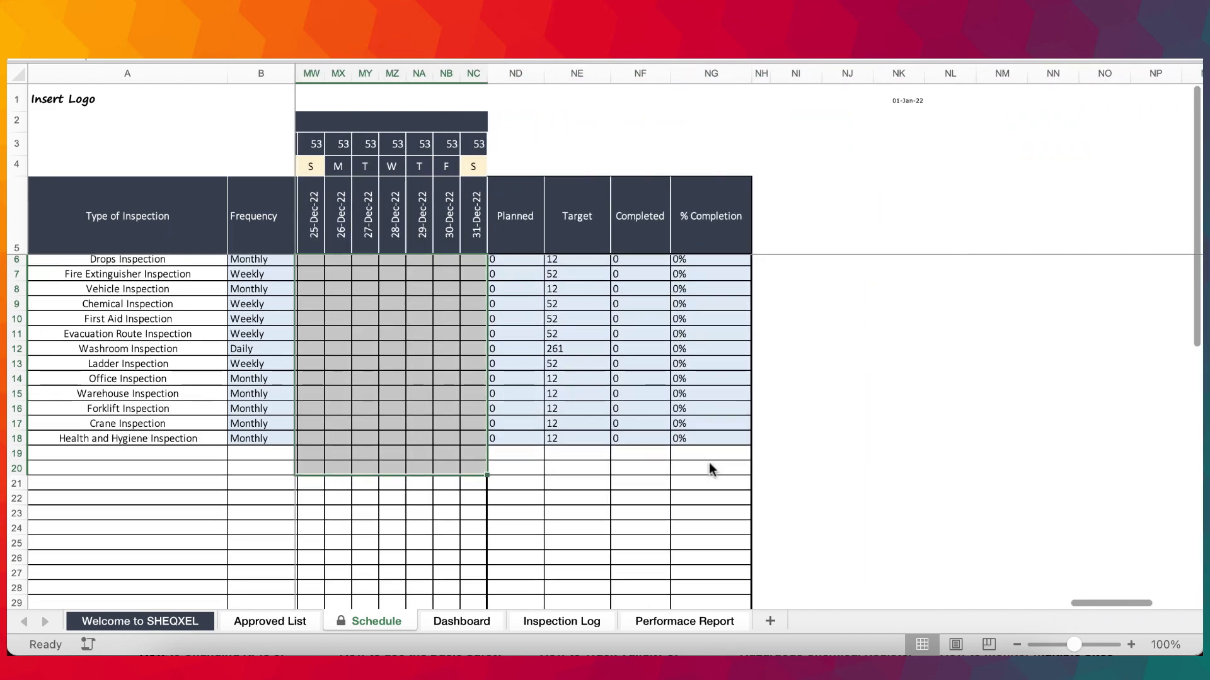
{"action": "scroll", "coordinate": [592, 394], "scroll_direction": "left", "scroll_amount": 20}
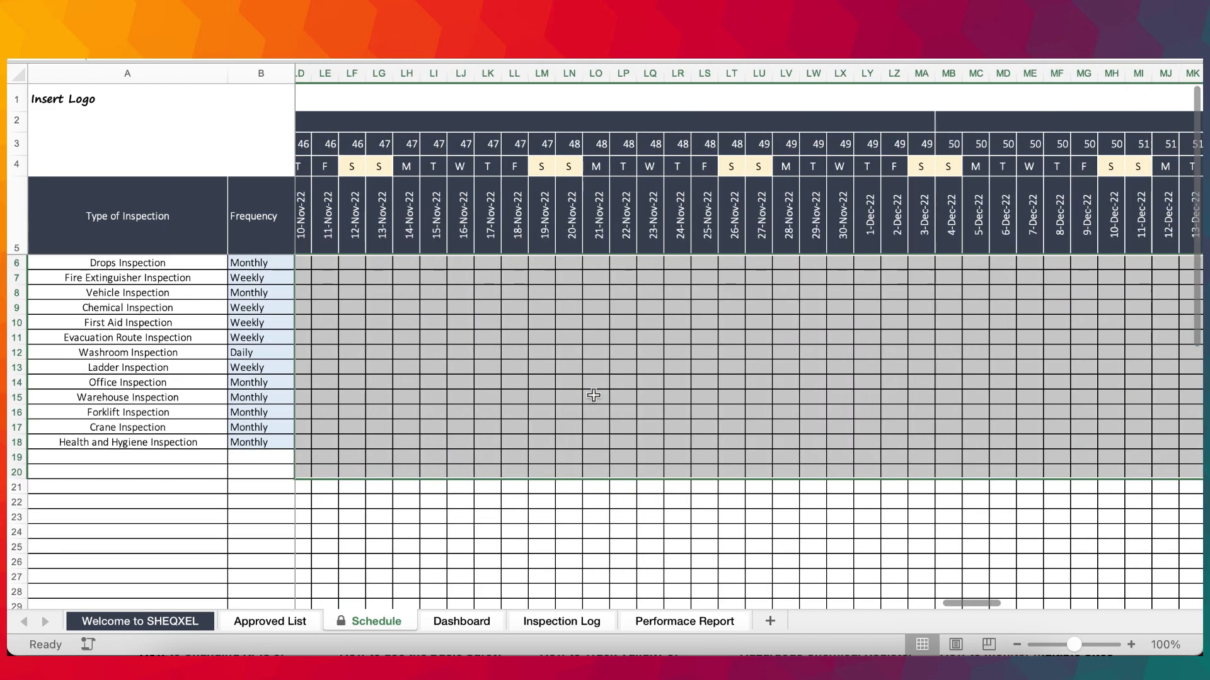
{"action": "key", "text": "ctrl+Home"}
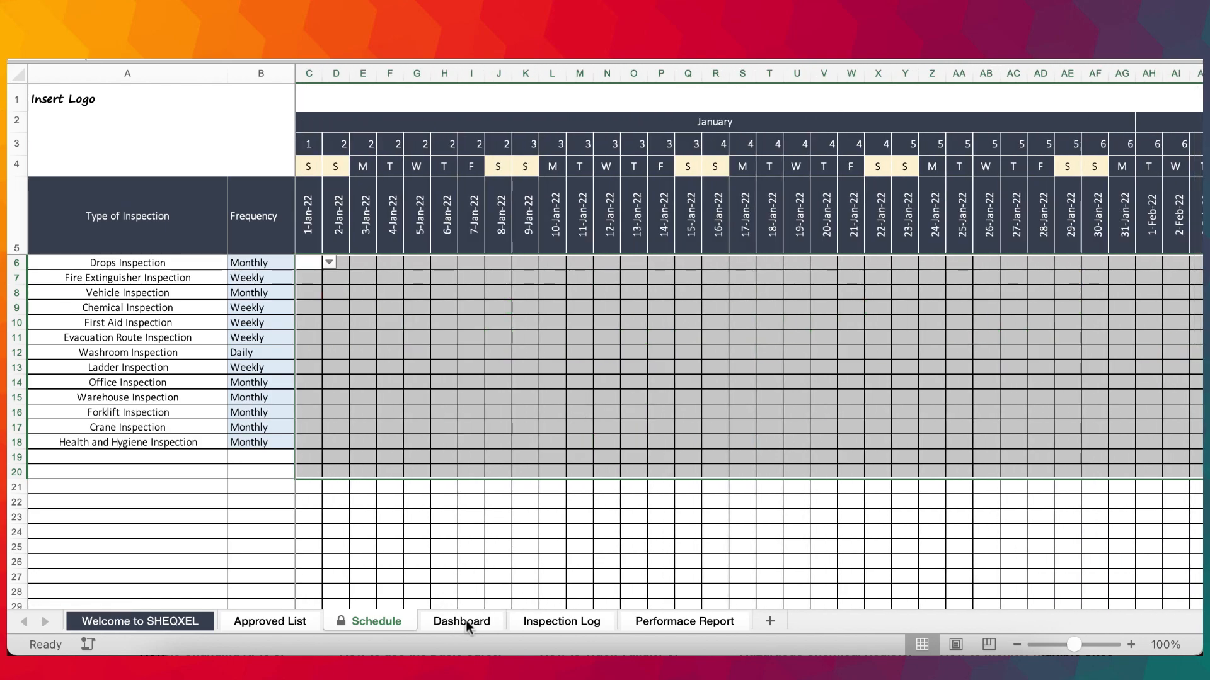
Refresh all data from the Dashboard sheet, and check the Inspection Log and Performace Report sheets.
{"action": "left_click", "coordinate": [466, 620]}
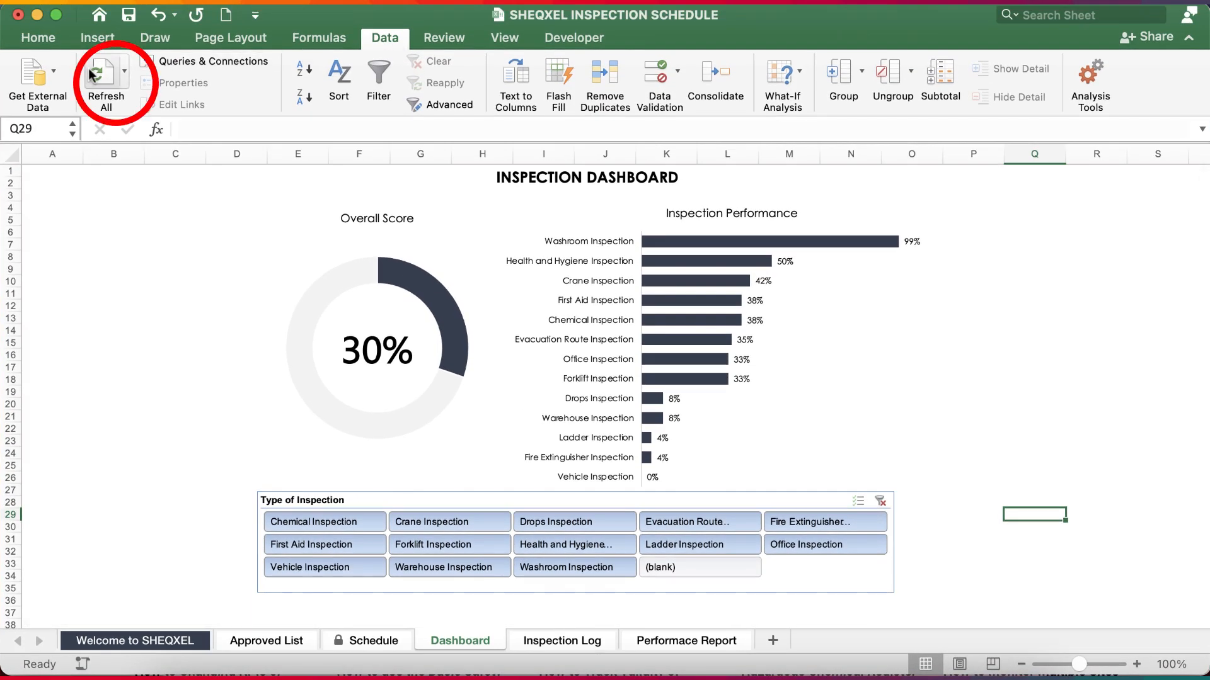
{"action": "left_click", "coordinate": [92, 74]}
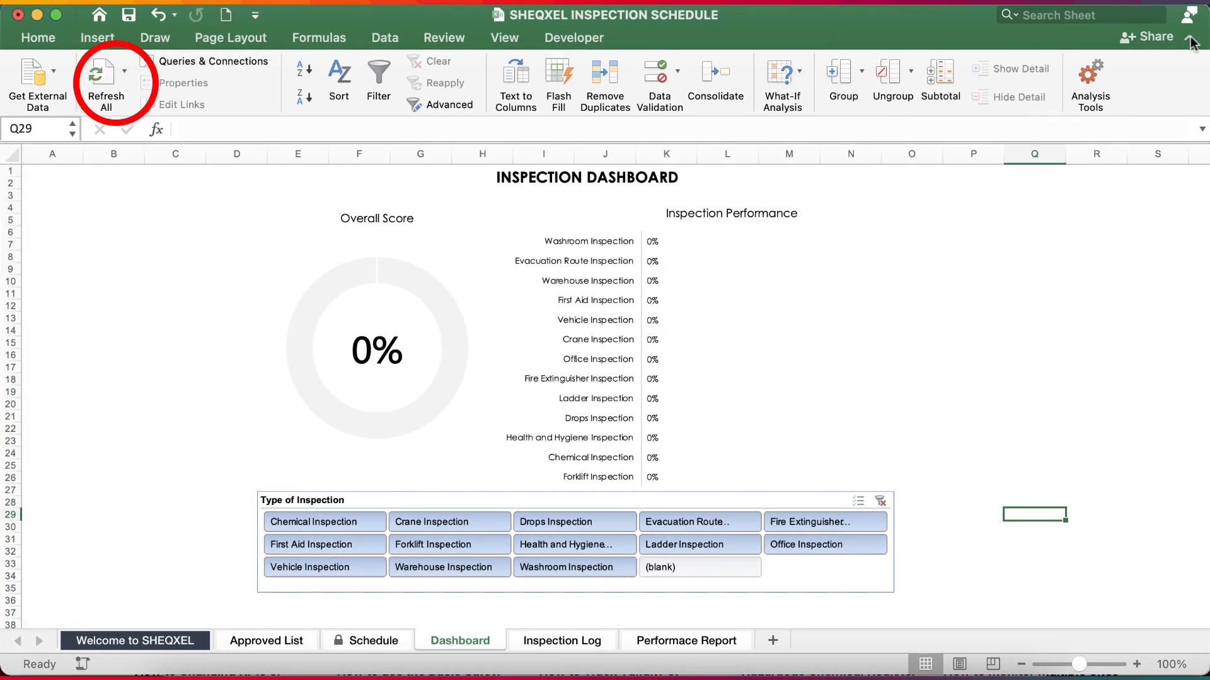
{"action": "left_click", "coordinate": [1190, 42]}
{"action": "left_click", "coordinate": [583, 645]}
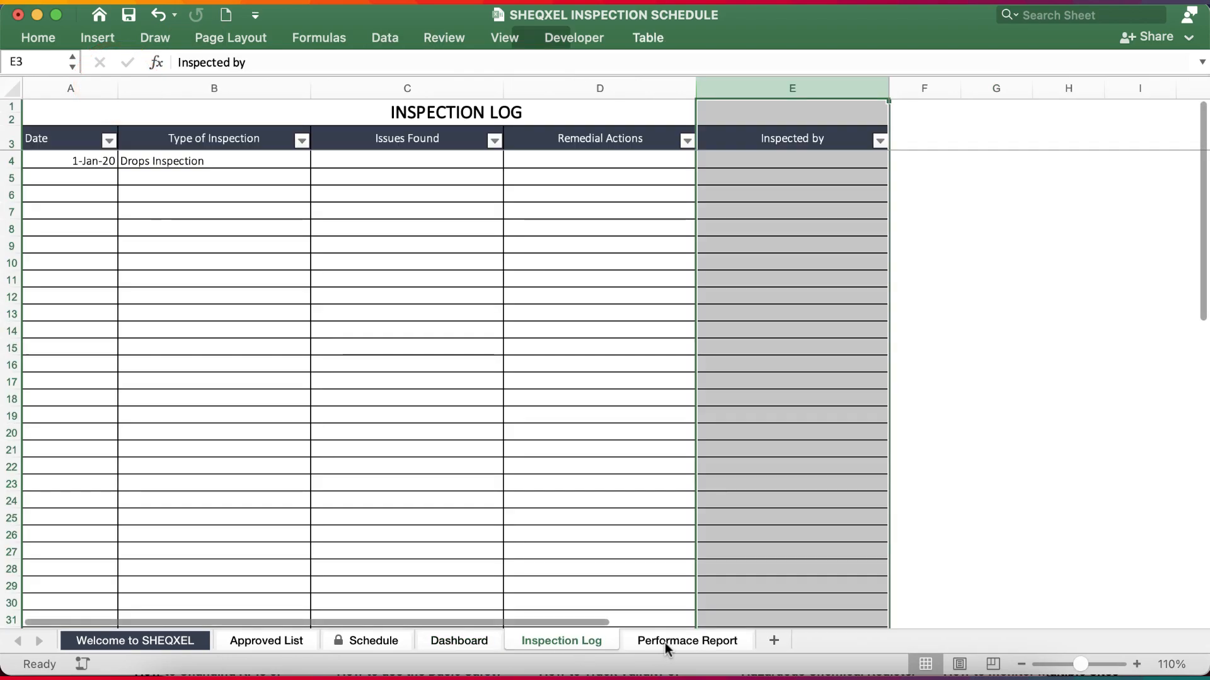
{"action": "left_click", "coordinate": [664, 643]}
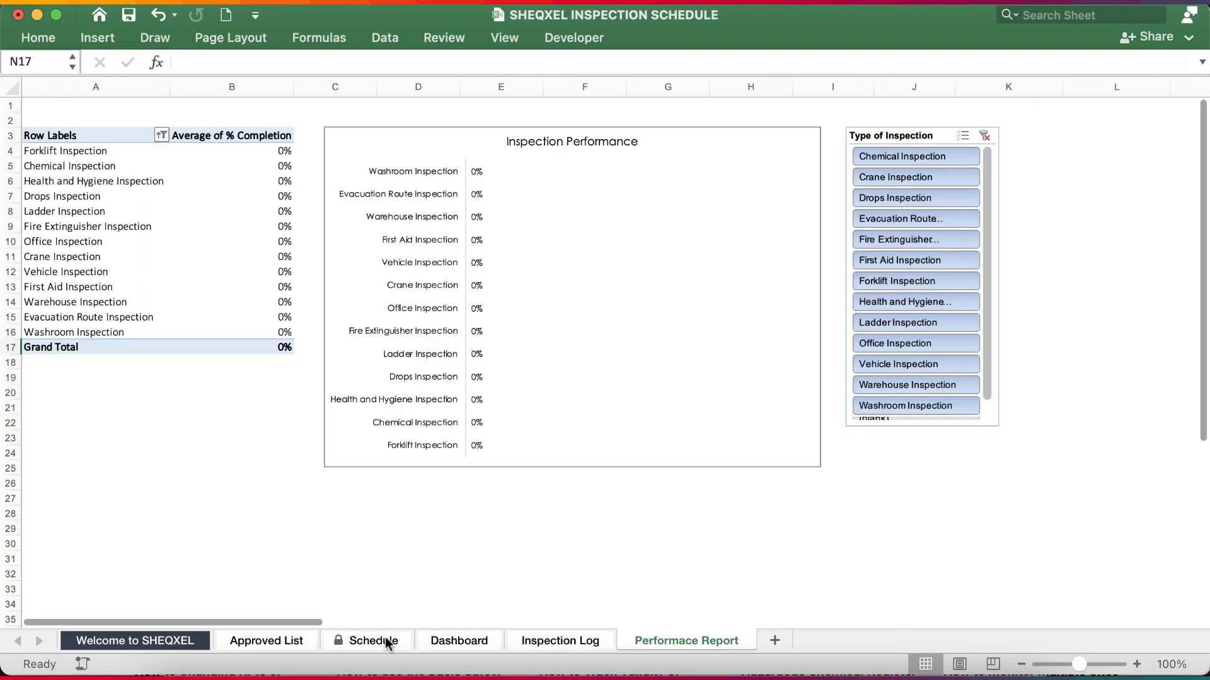
Plan the Vehicle Inspection for 12-Jan-22 on the Schedule sheet with code P.
{"action": "left_click", "coordinate": [386, 642]}
{"action": "left_click", "coordinate": [394, 473]}
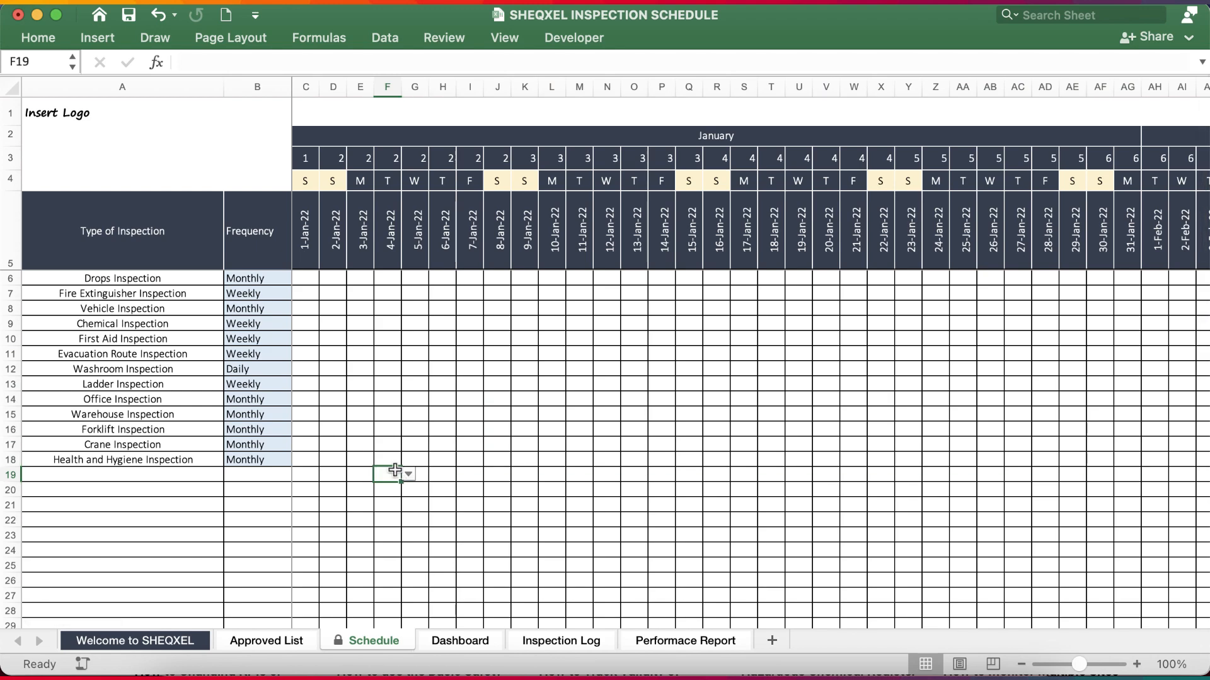
{"action": "left_click", "coordinate": [152, 310]}
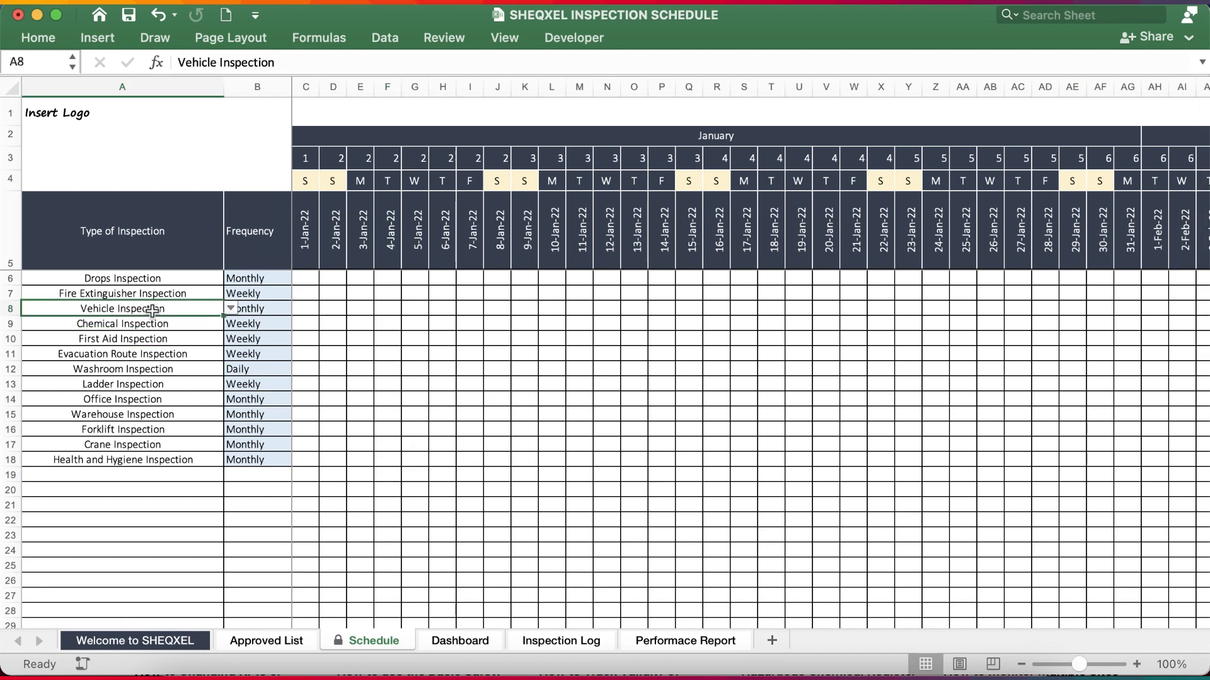
{"action": "left_click", "coordinate": [273, 312]}
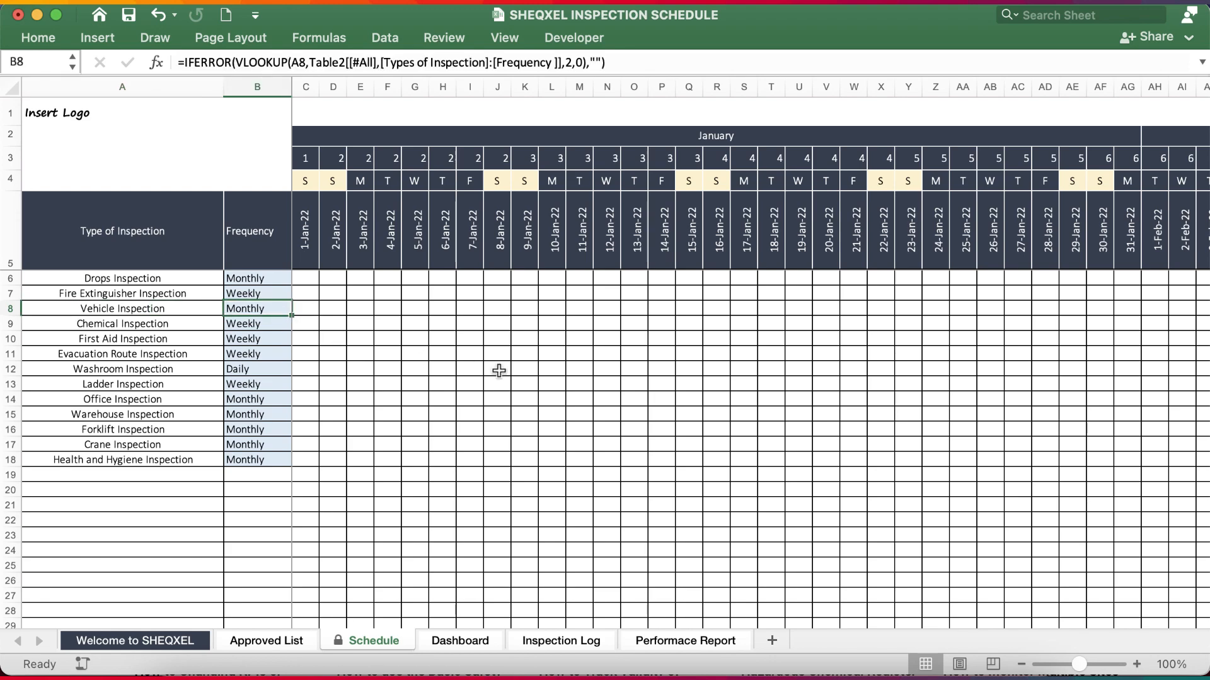
{"action": "left_click", "coordinate": [603, 307]}
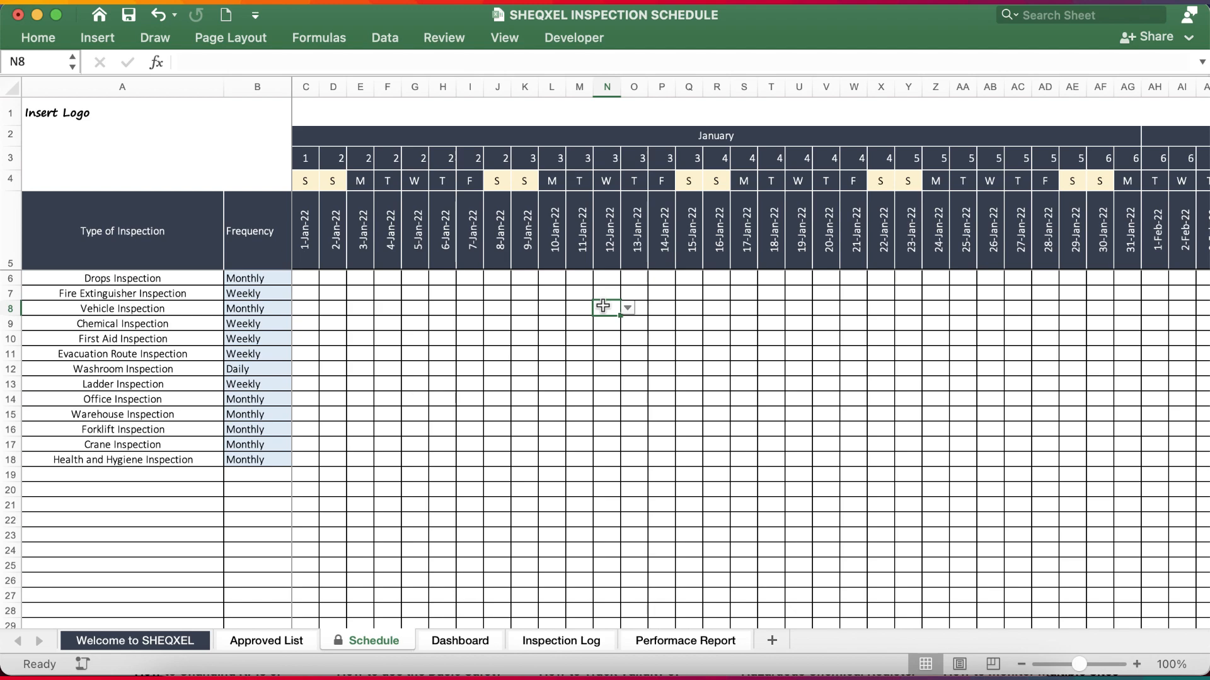
{"action": "left_click", "coordinate": [628, 309]}
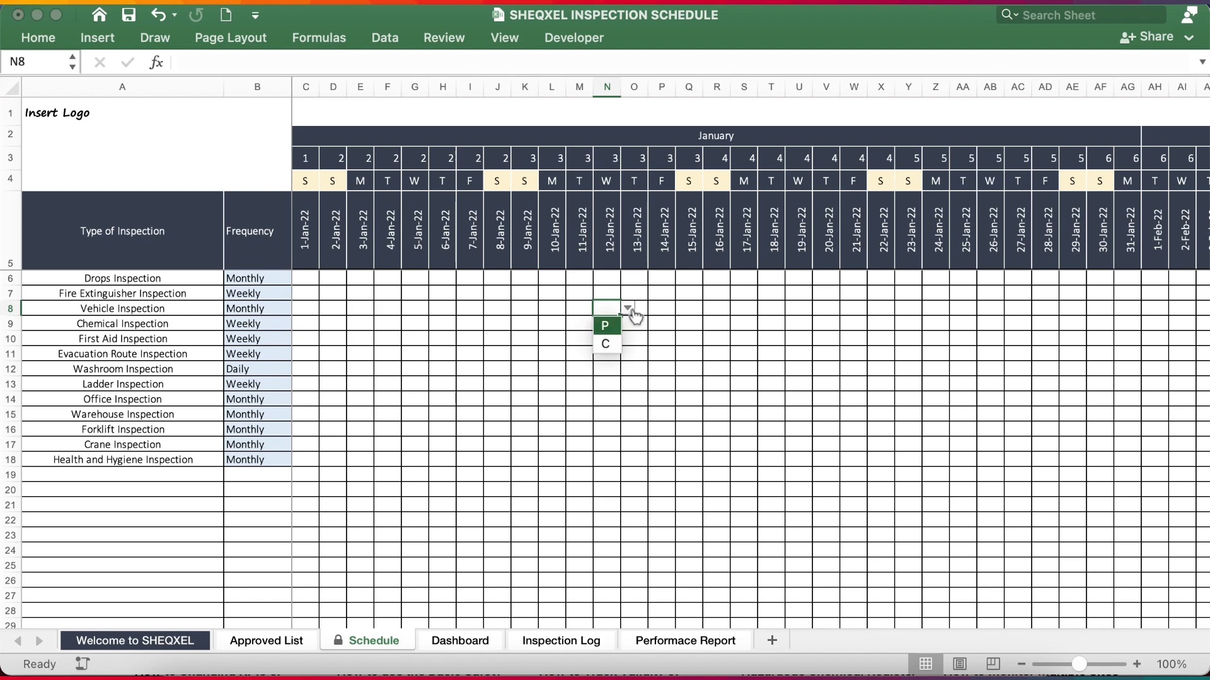
{"action": "left_click", "coordinate": [609, 325]}
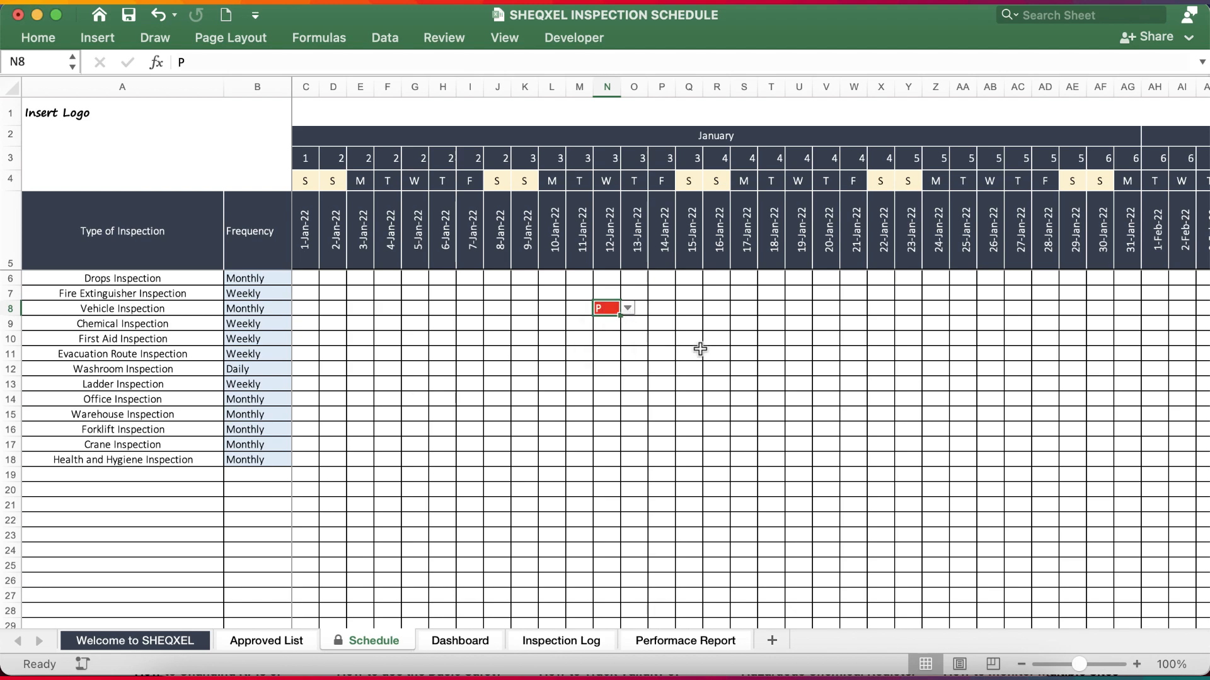
Enter code P in the Chemical Inspection row for 14-Feb-22.
{"action": "scroll", "coordinate": [699, 346], "scroll_direction": "right", "scroll_amount": 6}
{"action": "scroll", "coordinate": [700, 348], "scroll_direction": "right", "scroll_amount": 20}
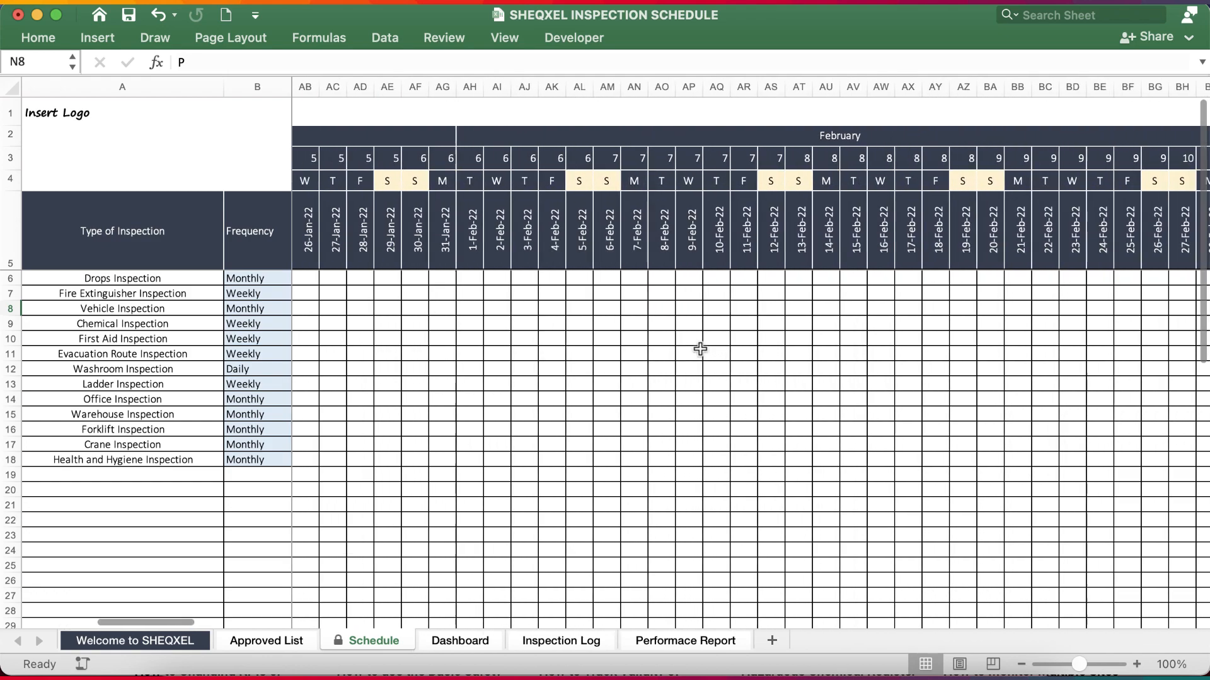
{"action": "left_click", "coordinate": [797, 324]}
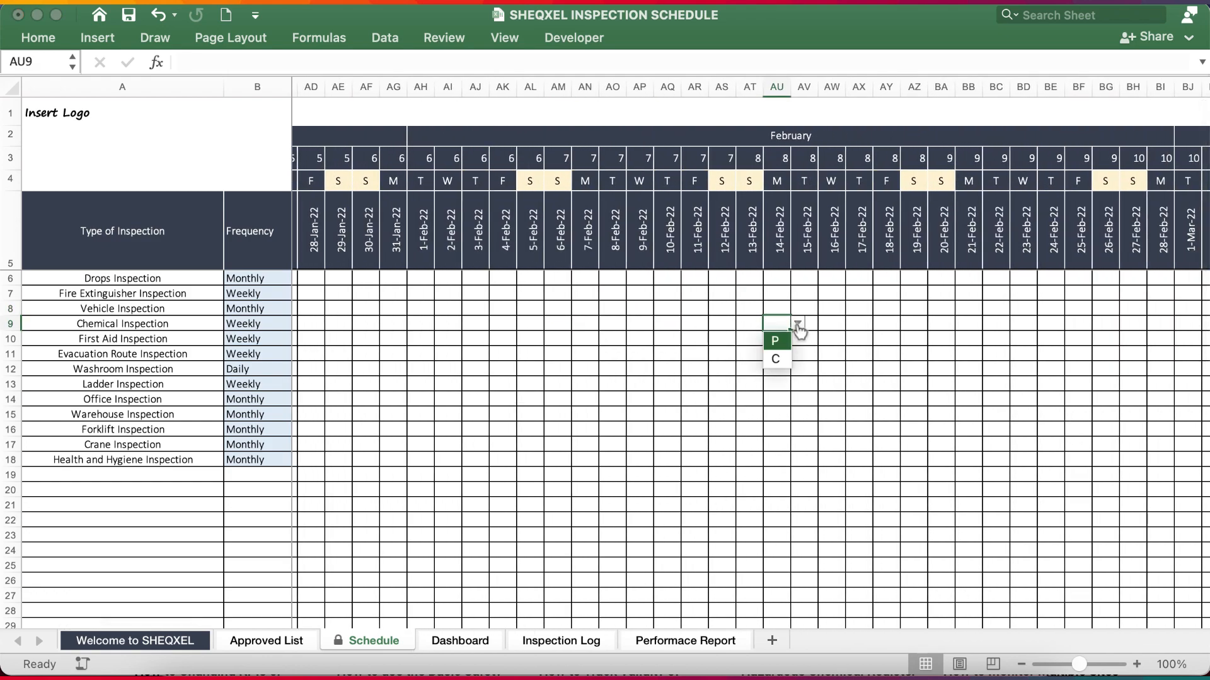
{"action": "left_click", "coordinate": [774, 339]}
{"action": "scroll", "coordinate": [774, 339], "scroll_direction": "right", "scroll_amount": 20}
Plan the Vehicle Inspection for 13-Mar-22 with code P.
{"action": "left_click", "coordinate": [821, 309]}
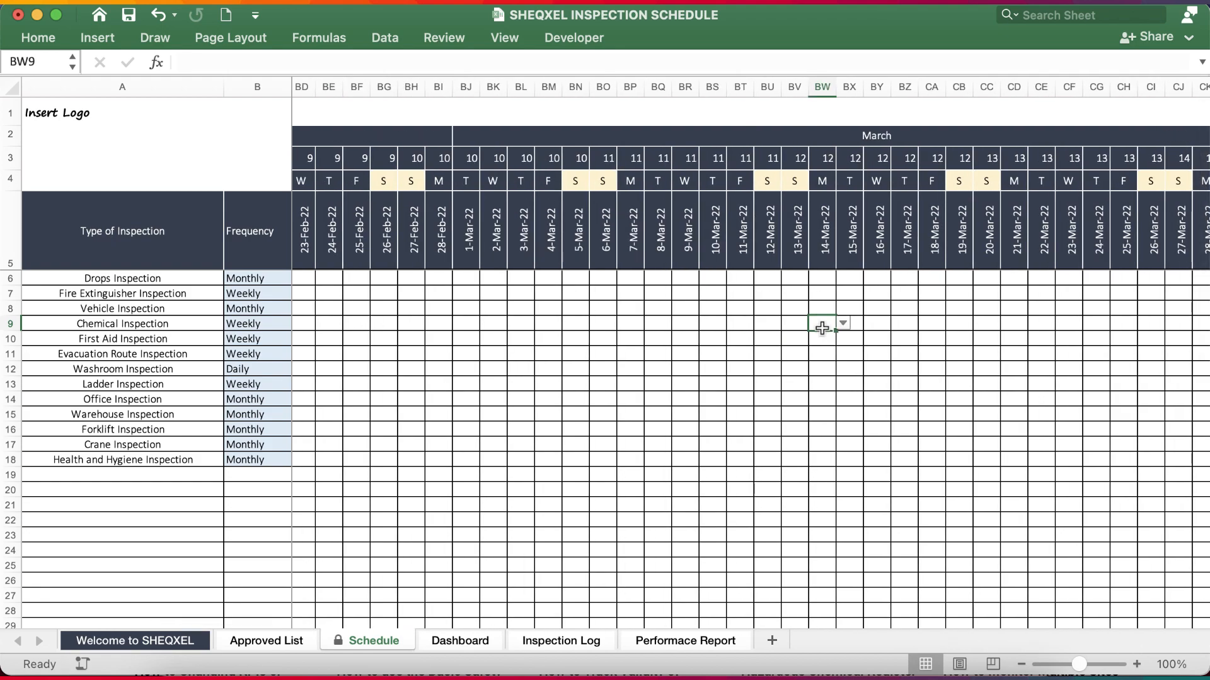
{"action": "left_click", "coordinate": [11, 308]}
{"action": "left_click", "coordinate": [794, 309]}
{"action": "left_click", "coordinate": [815, 309]}
{"action": "left_click", "coordinate": [788, 324]}
Clear the Chemical Inspection code on 14-Feb-22 and plan the Vehicle Inspection for that date with code P.
{"action": "scroll", "coordinate": [738, 356], "scroll_direction": "left", "scroll_amount": 14}
{"action": "left_click", "coordinate": [442, 323]}
{"action": "key", "text": "Delete"}
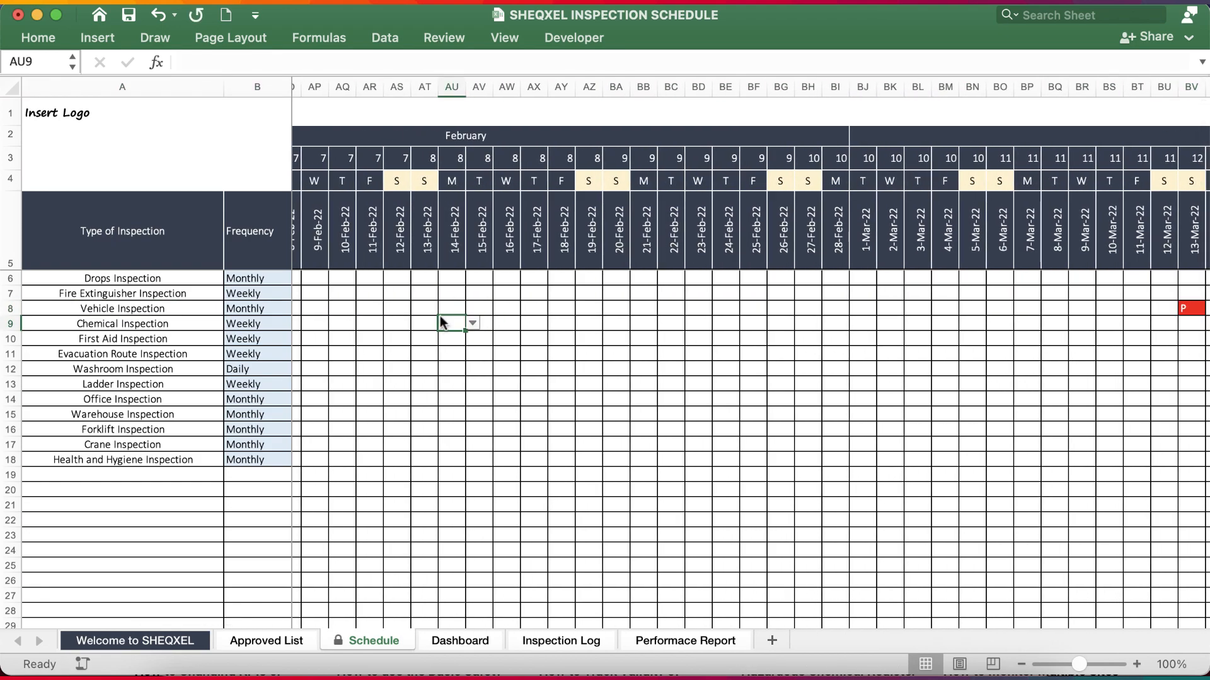
{"action": "left_click", "coordinate": [449, 326]}
{"action": "scroll", "coordinate": [523, 367], "scroll_direction": "left", "scroll_amount": 20}
Plan further Vehicle Inspections with code P through the remaining months, from 3-Apr-22 to 21-Dec-22.
{"action": "scroll", "coordinate": [524, 368], "scroll_direction": "right", "scroll_amount": 20}
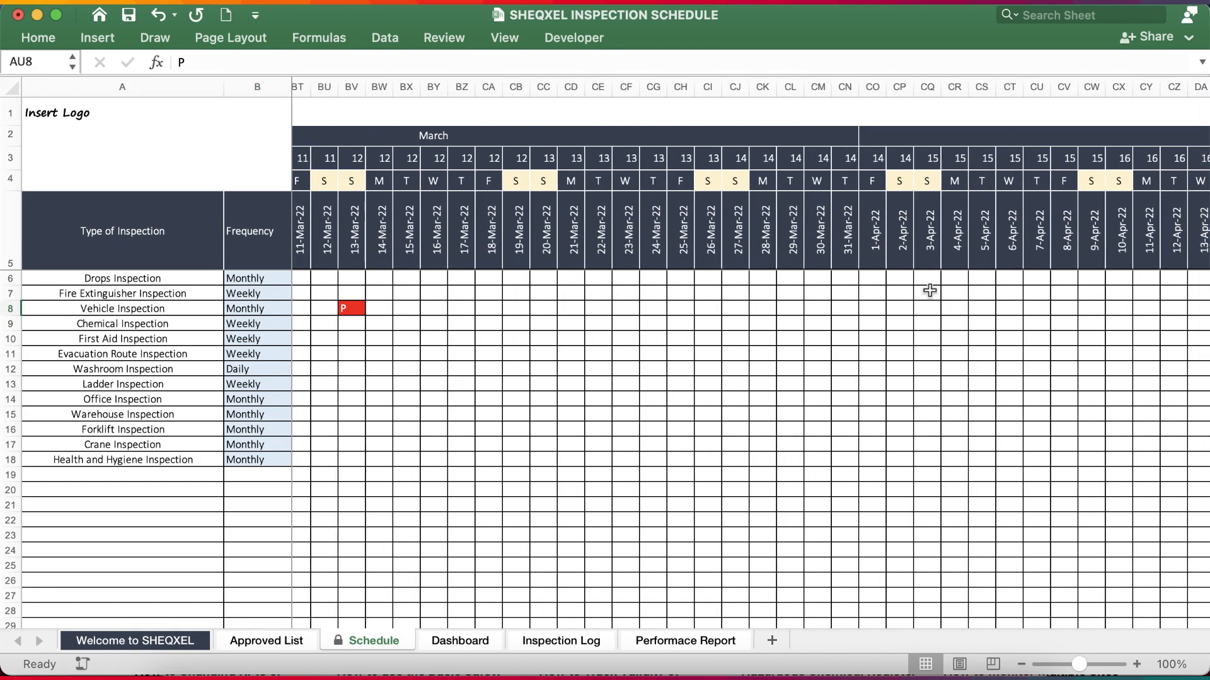
{"action": "left_click", "coordinate": [924, 308]}
{"action": "left_click", "coordinate": [945, 309]}
{"action": "left_click", "coordinate": [924, 326]}
{"action": "scroll", "coordinate": [916, 350], "scroll_direction": "right", "scroll_amount": 2}
{"action": "scroll", "coordinate": [915, 350], "scroll_direction": "right", "scroll_amount": 20}
{"action": "left_click", "coordinate": [848, 309]}
{"action": "left_click", "coordinate": [827, 326]}
{"action": "scroll", "coordinate": [872, 339], "scroll_direction": "right", "scroll_amount": 20}
{"action": "left_click", "coordinate": [861, 308]}
{"action": "left_click", "coordinate": [881, 309]}
{"action": "scroll", "coordinate": [884, 311], "scroll_direction": "left", "scroll_amount": 11}
{"action": "left_click", "coordinate": [861, 327]}
{"action": "scroll", "coordinate": [861, 327], "scroll_direction": "right", "scroll_amount": 20}
{"action": "left_click", "coordinate": [859, 309]}
{"action": "left_click", "coordinate": [880, 309]}
{"action": "left_click", "coordinate": [859, 326]}
{"action": "scroll", "coordinate": [882, 340], "scroll_direction": "right", "scroll_amount": 20}
{"action": "left_click", "coordinate": [868, 325]}
{"action": "scroll", "coordinate": [882, 337], "scroll_direction": "right", "scroll_amount": 20}
{"action": "left_click", "coordinate": [826, 309]}
{"action": "left_click", "coordinate": [846, 308]}
{"action": "left_click", "coordinate": [826, 326]}
{"action": "scroll", "coordinate": [870, 351], "scroll_direction": "right", "scroll_amount": 18}
{"action": "left_click", "coordinate": [957, 309]}
{"action": "left_click", "coordinate": [937, 325]}
{"action": "scroll", "coordinate": [937, 327], "scroll_direction": "right", "scroll_amount": 20}
{"action": "left_click", "coordinate": [829, 309]}
{"action": "left_click", "coordinate": [846, 308]}
{"action": "left_click", "coordinate": [826, 326]}
{"action": "scroll", "coordinate": [880, 346], "scroll_direction": "right", "scroll_amount": 18}
{"action": "left_click", "coordinate": [809, 308]}
{"action": "left_click", "coordinate": [883, 306]}
{"action": "left_click", "coordinate": [900, 308]}
{"action": "left_click", "coordinate": [879, 326]}
{"action": "scroll", "coordinate": [878, 322], "scroll_direction": "right", "scroll_amount": 20}
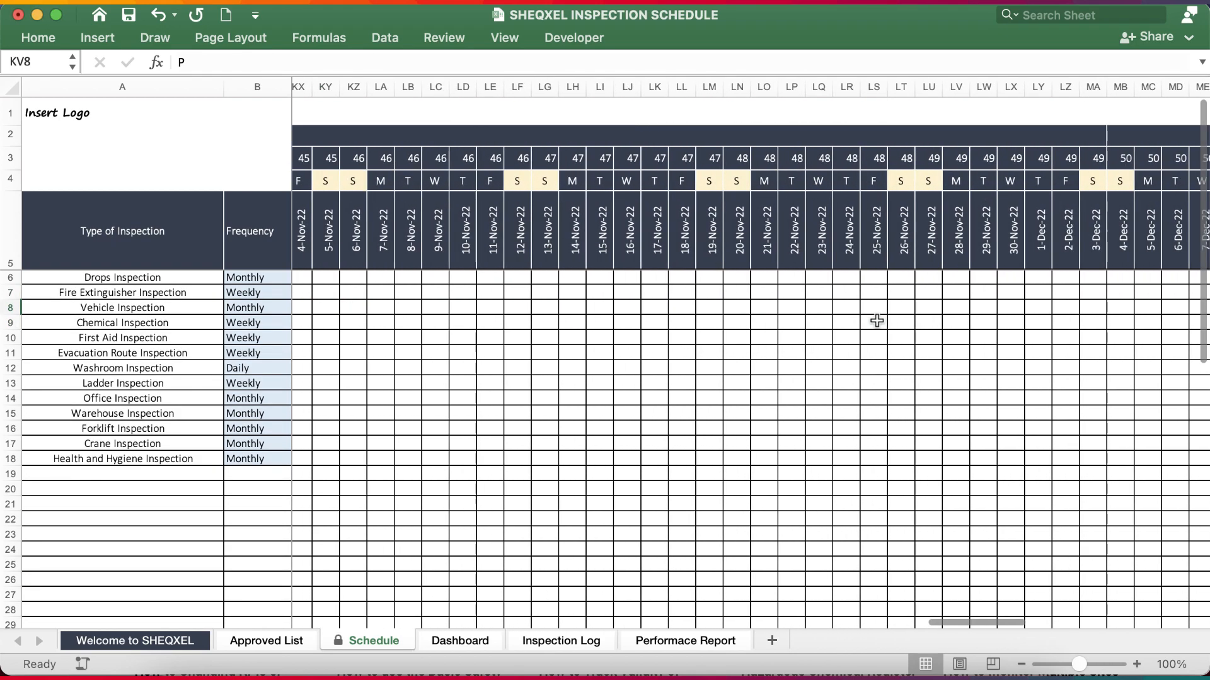
{"action": "left_click", "coordinate": [929, 306]}
{"action": "left_click", "coordinate": [953, 308]}
{"action": "left_click", "coordinate": [930, 326]}
Compare the Vehicle Inspection's Planned count with its Target after December.
{"action": "scroll", "coordinate": [929, 322], "scroll_direction": "right", "scroll_amount": 18}
{"action": "scroll", "coordinate": [750, 388], "scroll_direction": "right", "scroll_amount": 20}
{"action": "scroll", "coordinate": [751, 387], "scroll_direction": "left", "scroll_amount": 8}
{"action": "left_click", "coordinate": [809, 308]}
{"action": "scroll", "coordinate": [702, 361], "scroll_direction": "left", "scroll_amount": 6}
{"action": "left_click", "coordinate": [1046, 309]}
{"action": "scroll", "coordinate": [1046, 309], "scroll_direction": "left", "scroll_amount": 2}
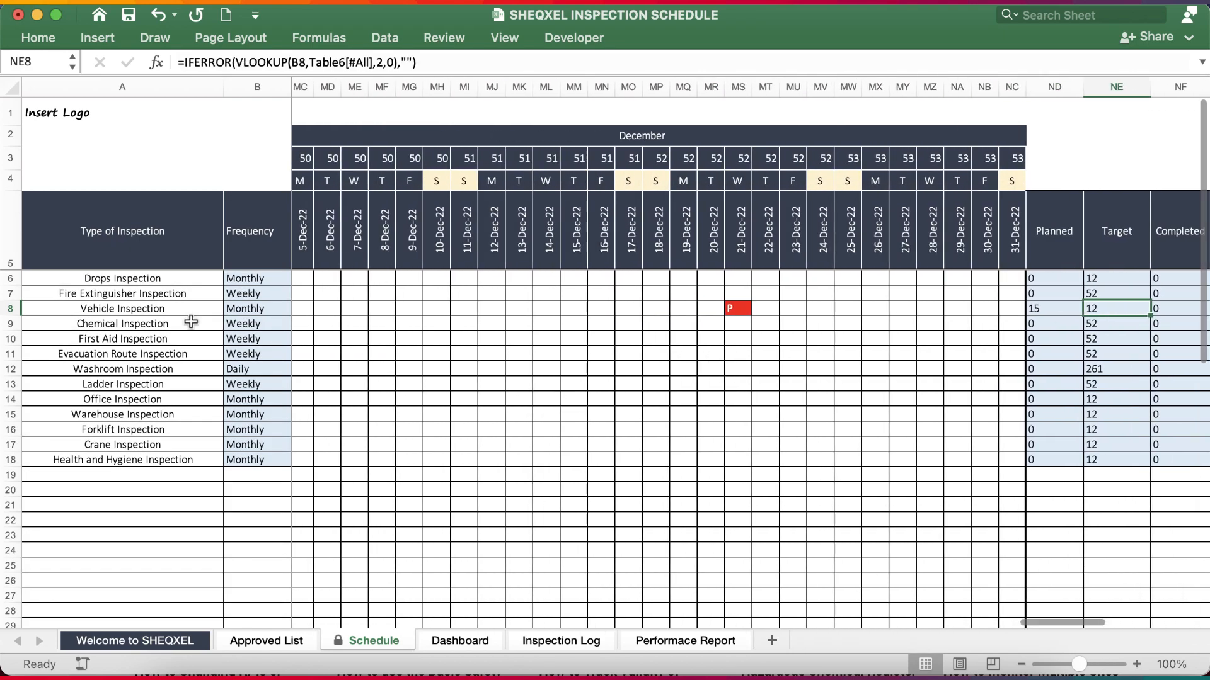
Delete the surplus P codes from the Vehicle Inspection row, including those on 5-Aug-22 and 3-Apr-22.
{"action": "scroll", "coordinate": [483, 402], "scroll_direction": "left", "scroll_amount": 12}
{"action": "scroll", "coordinate": [483, 402], "scroll_direction": "right", "scroll_amount": 2}
{"action": "left_click", "coordinate": [534, 308]}
{"action": "key", "text": "Delete"}
{"action": "scroll", "coordinate": [885, 407], "scroll_direction": "left", "scroll_amount": 5}
{"action": "scroll", "coordinate": [885, 407], "scroll_direction": "left", "scroll_amount": 20}
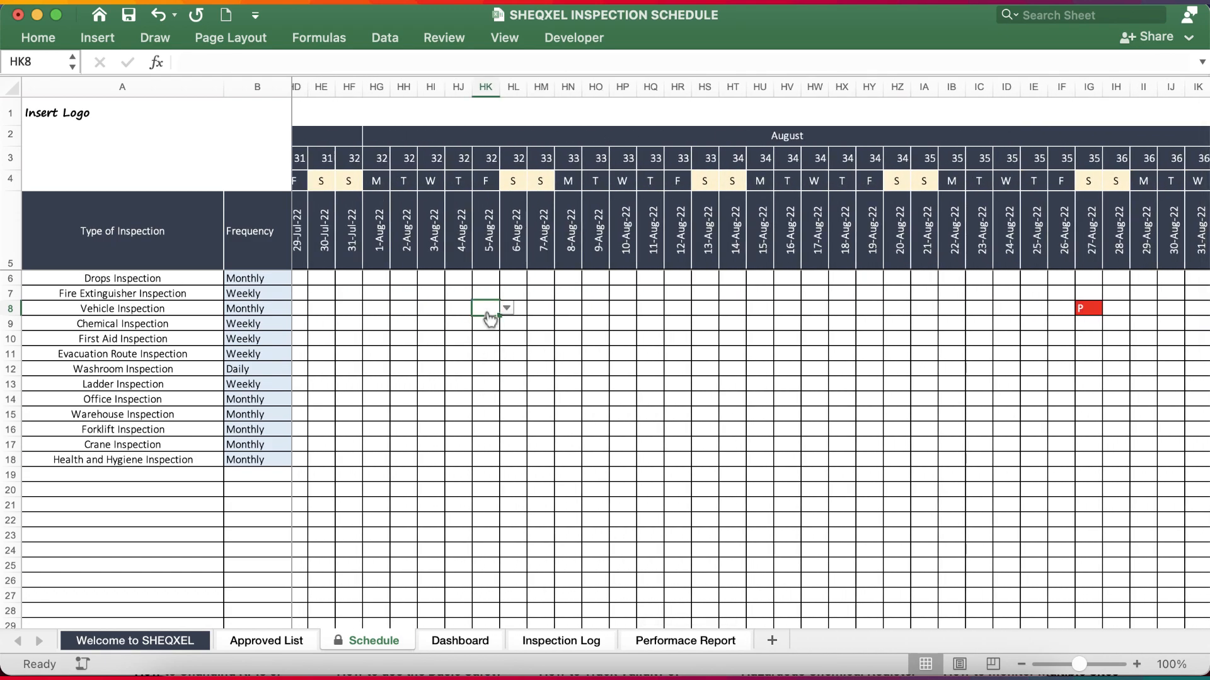
{"action": "scroll", "coordinate": [649, 459], "scroll_direction": "left", "scroll_amount": 20}
{"action": "left_click", "coordinate": [505, 309]}
{"action": "key", "text": "Delete"}
Check the Vehicle Inspection's Planned count against its Target and Frequency again.
{"action": "scroll", "coordinate": [586, 359], "scroll_direction": "left", "scroll_amount": 20}
{"action": "scroll", "coordinate": [585, 359], "scroll_direction": "right", "scroll_amount": 20}
{"action": "scroll", "coordinate": [600, 323], "scroll_direction": "down", "scroll_amount": 1}
{"action": "scroll", "coordinate": [600, 322], "scroll_direction": "right", "scroll_amount": 20}
{"action": "scroll", "coordinate": [600, 322], "scroll_direction": "right", "scroll_amount": 10}
{"action": "scroll", "coordinate": [600, 323], "scroll_direction": "up", "scroll_amount": 1}
{"action": "scroll", "coordinate": [601, 323], "scroll_direction": "left", "scroll_amount": 4}
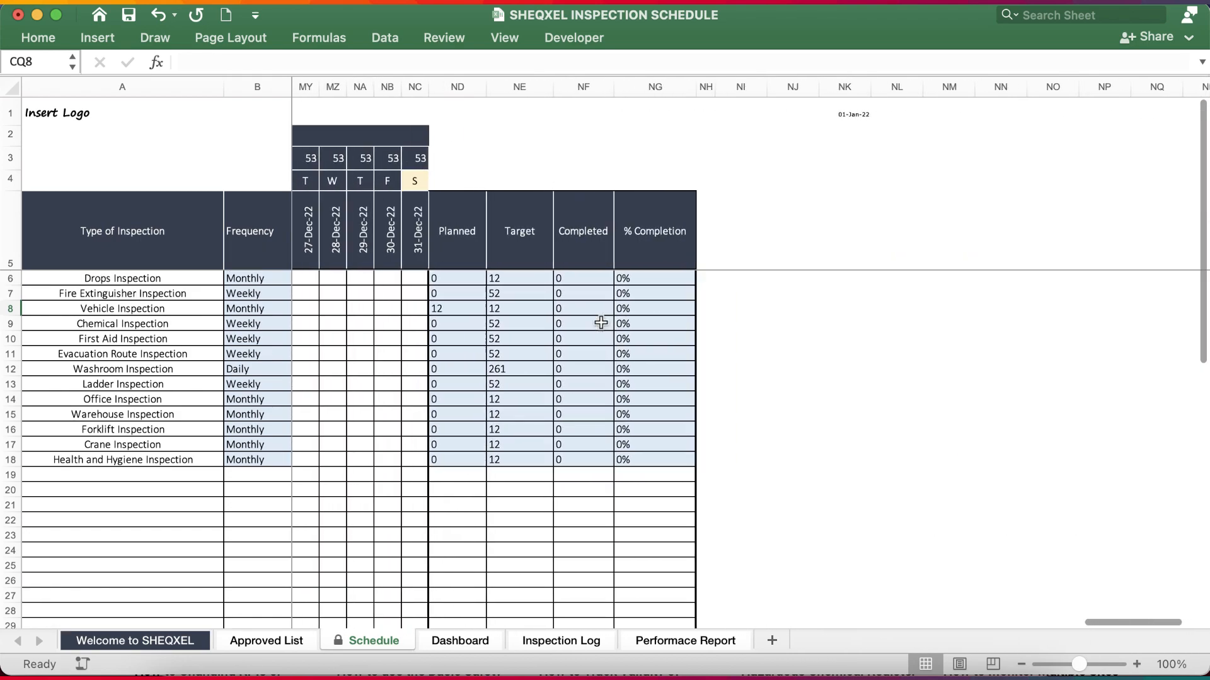
{"action": "left_click", "coordinate": [443, 308]}
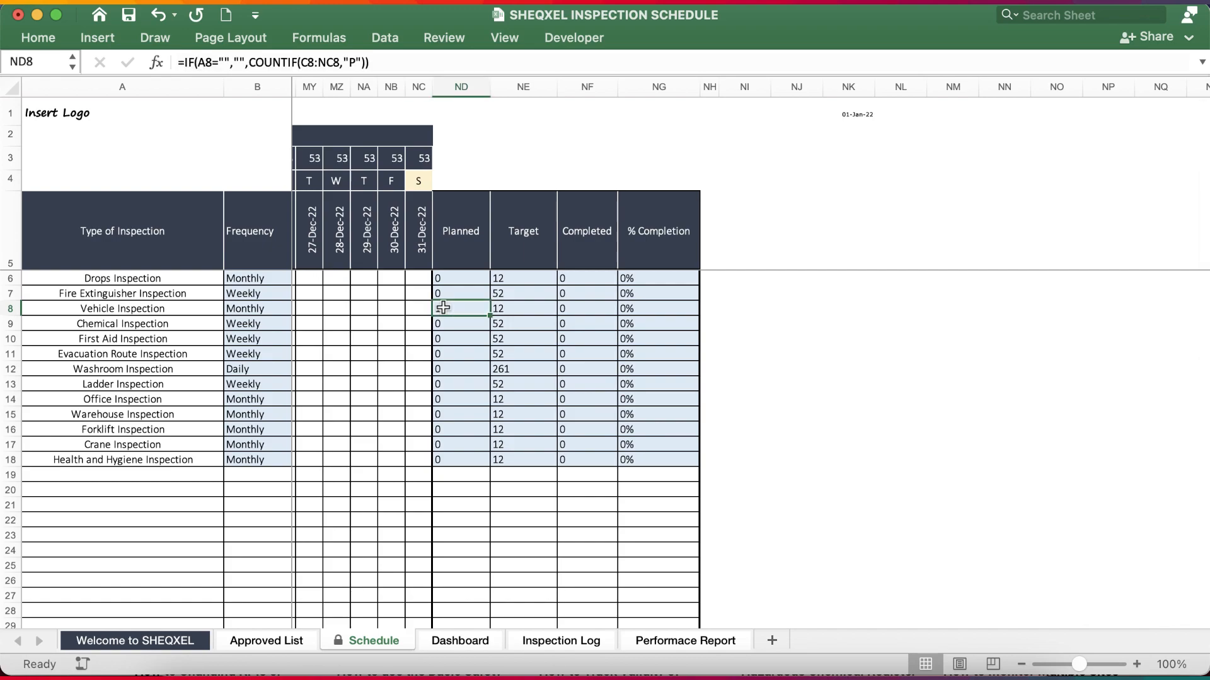
{"action": "left_click", "coordinate": [523, 308]}
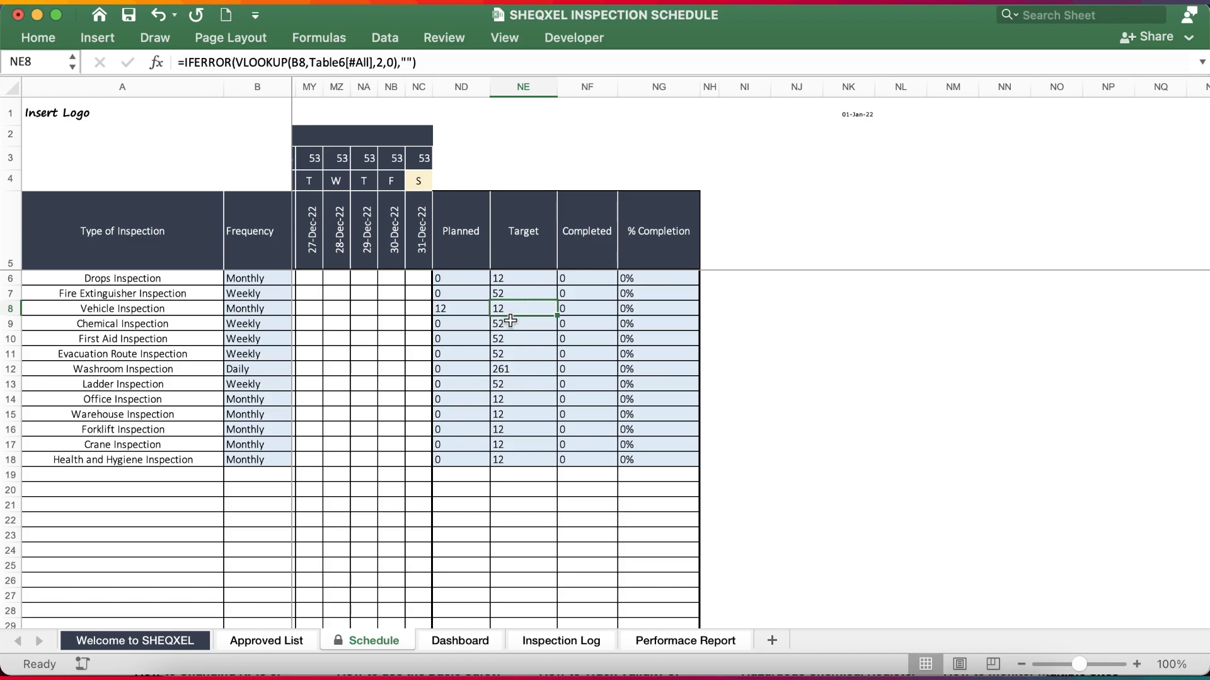
{"action": "left_click", "coordinate": [235, 309]}
Change the Vehicle Inspection code on 12-Jan-22 to C to mark it completed.
{"action": "scroll", "coordinate": [696, 434], "scroll_direction": "left", "scroll_amount": 20}
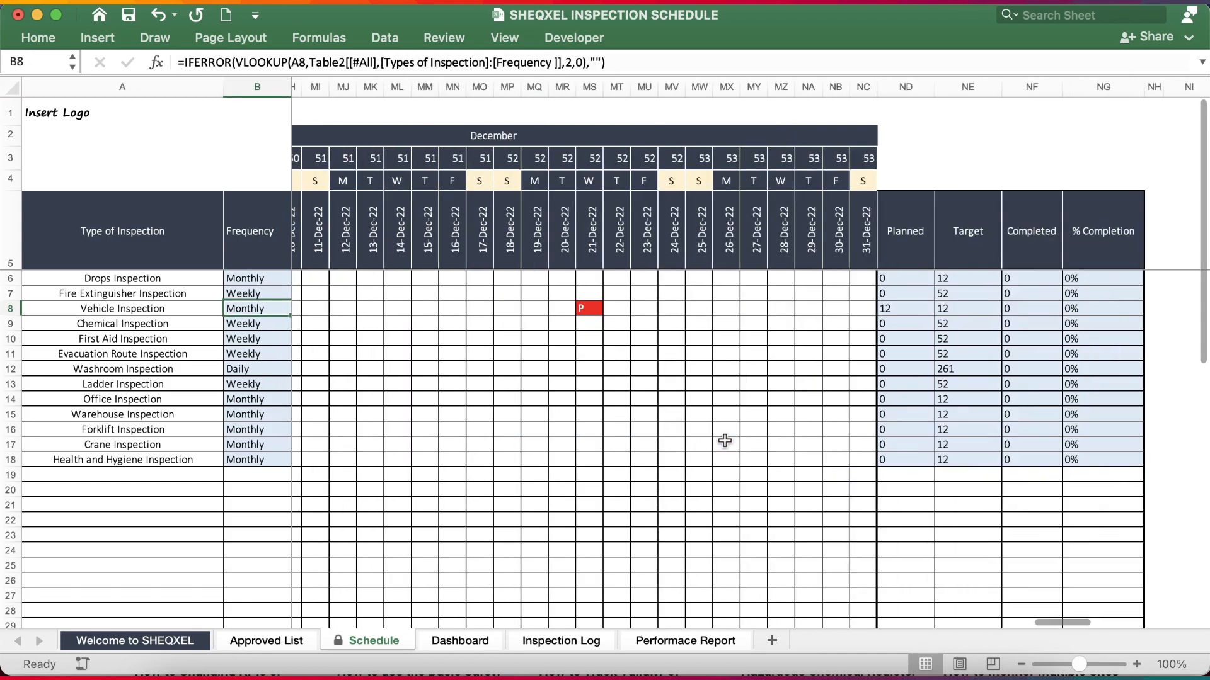
{"action": "scroll", "coordinate": [724, 440], "scroll_direction": "left", "scroll_amount": 20}
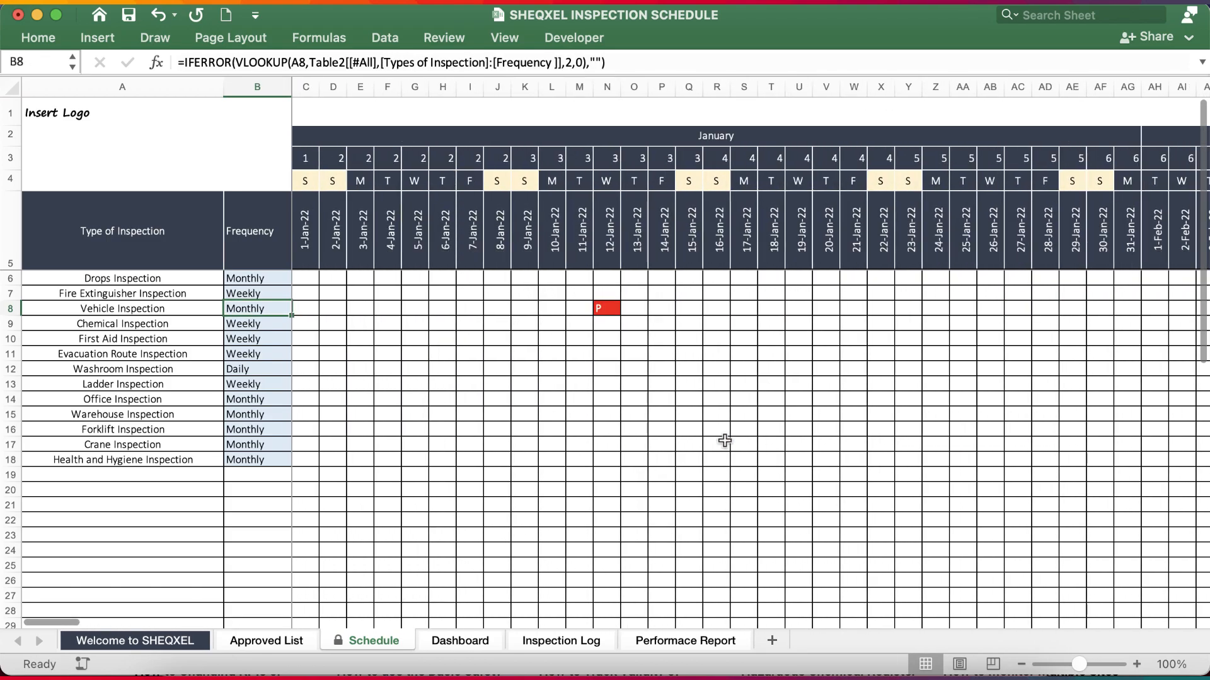
{"action": "left_click", "coordinate": [607, 308]}
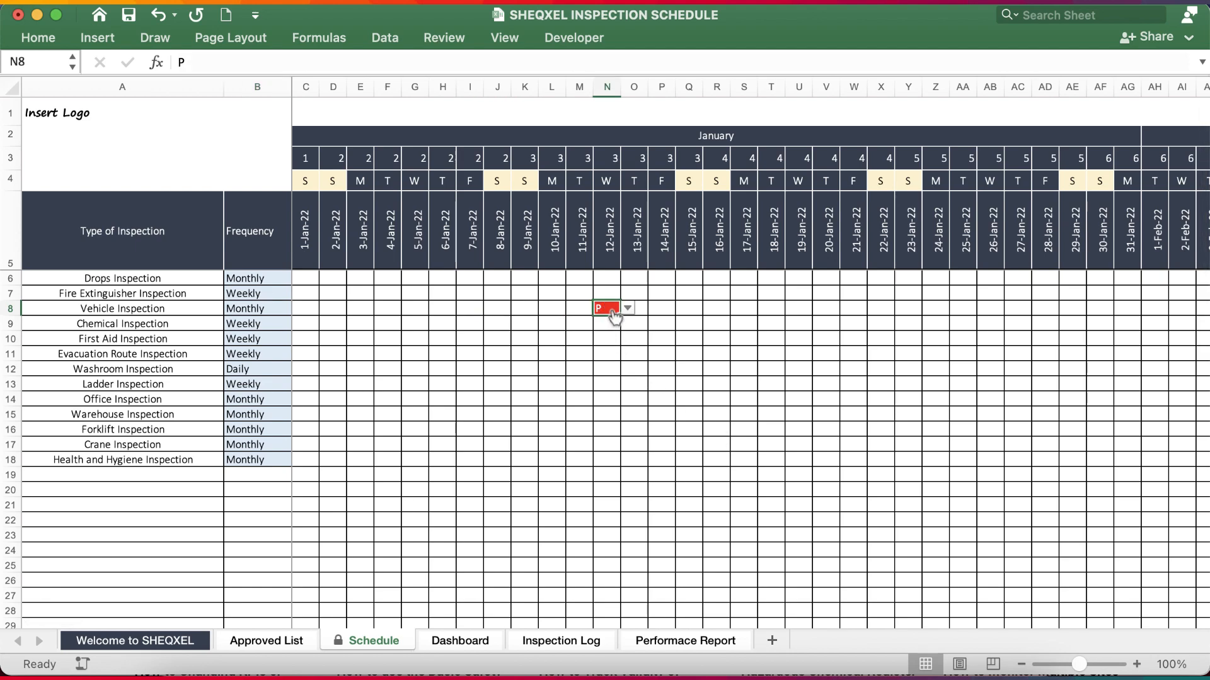
{"action": "left_click", "coordinate": [628, 308]}
{"action": "key", "text": "Return"}
Mark the Vehicle Inspections on 14-Feb-22 and 13-Mar-22 as completed with code C.
{"action": "scroll", "coordinate": [812, 441], "scroll_direction": "right", "scroll_amount": 10}
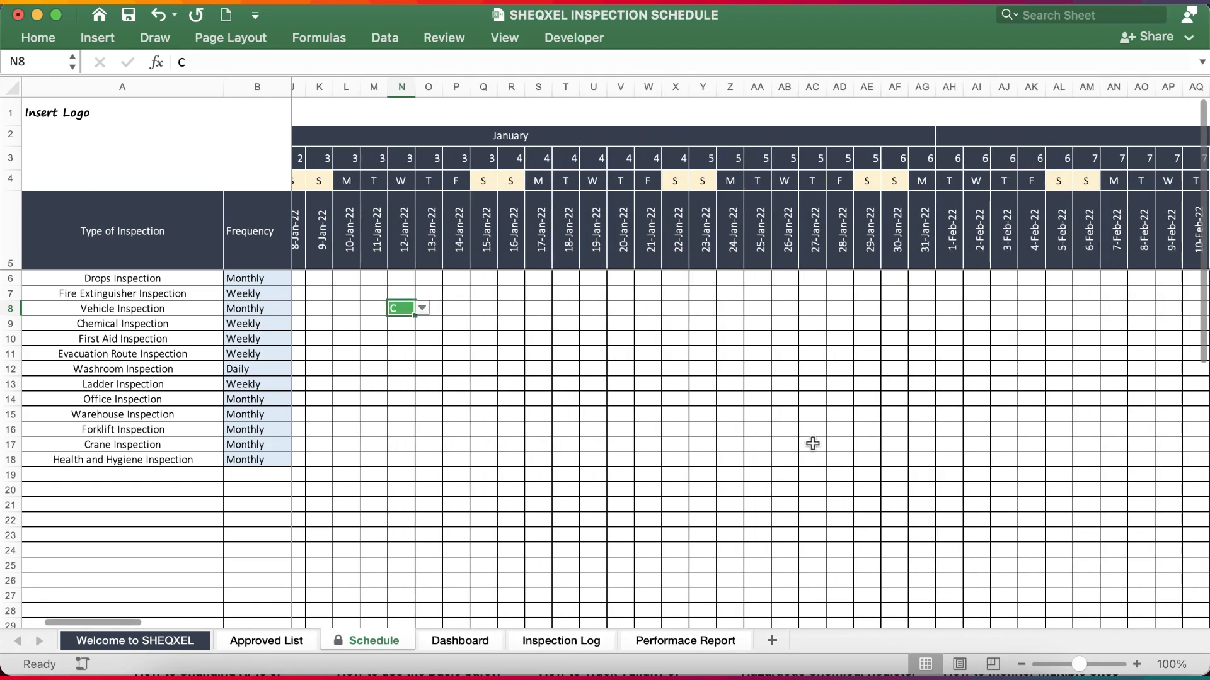
{"action": "left_click", "coordinate": [815, 307]}
{"action": "left_click", "coordinate": [838, 308]}
{"action": "left_click", "coordinate": [815, 336]}
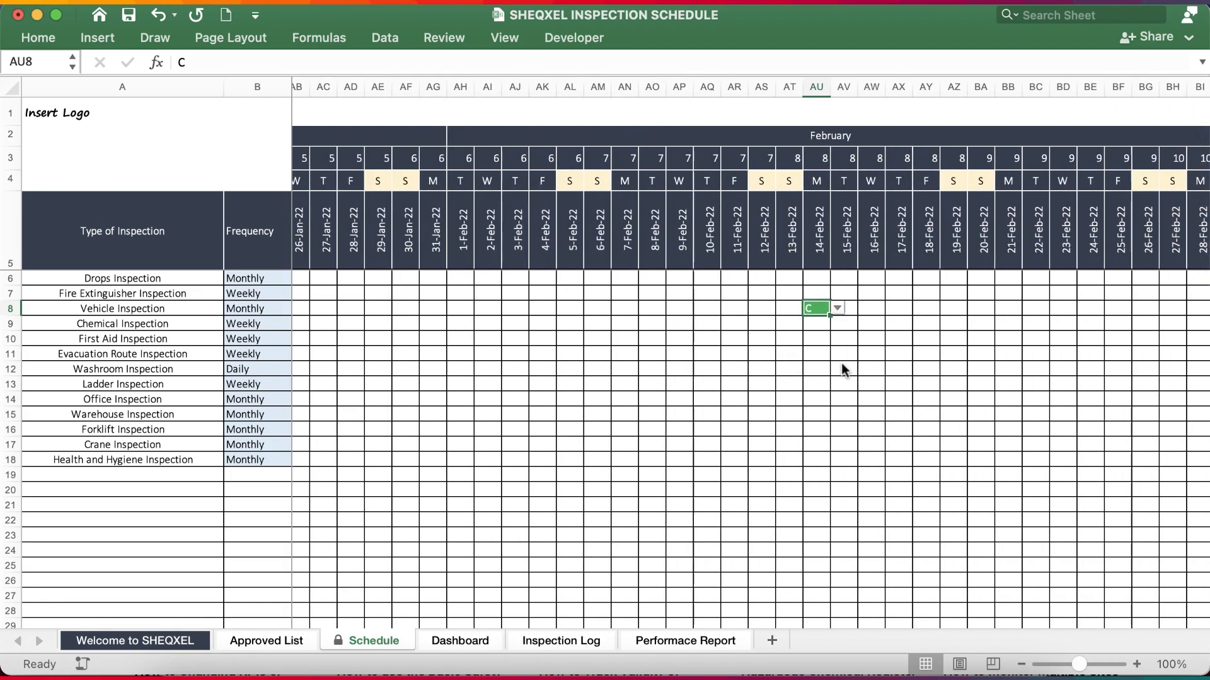
{"action": "scroll", "coordinate": [841, 363], "scroll_direction": "right", "scroll_amount": 10}
{"action": "left_click", "coordinate": [692, 307]}
{"action": "left_click", "coordinate": [712, 307]}
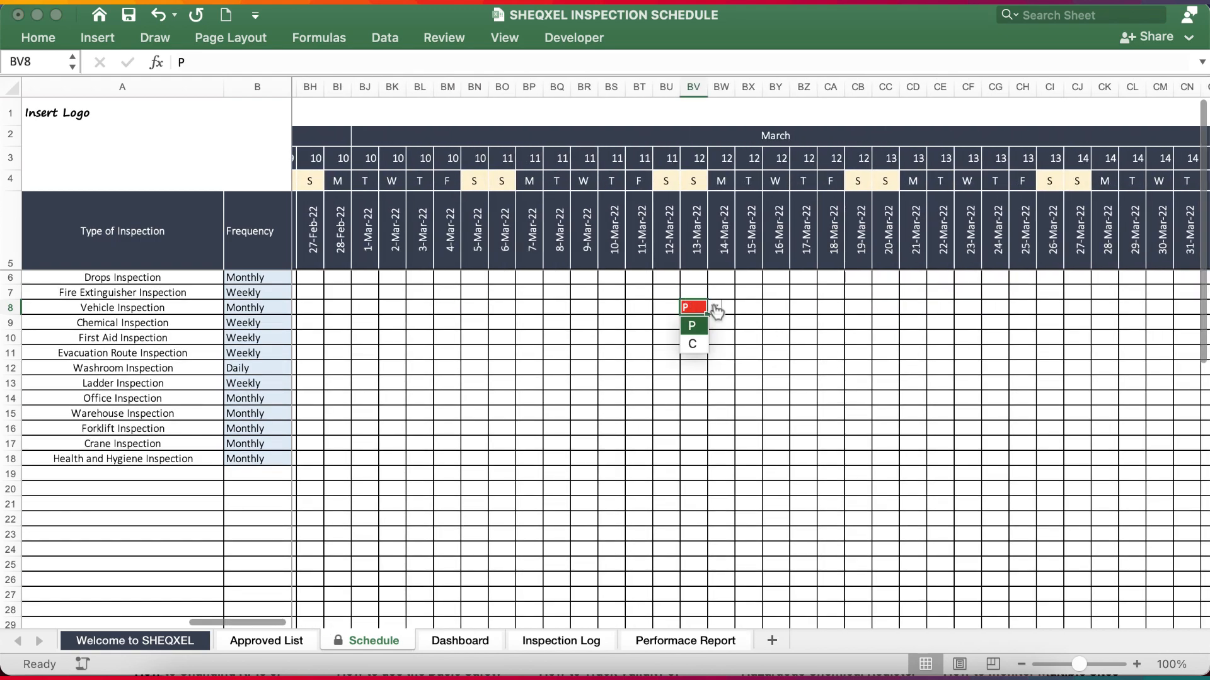
{"action": "left_click", "coordinate": [694, 343]}
{"action": "scroll", "coordinate": [764, 362], "scroll_direction": "right", "scroll_amount": 6}
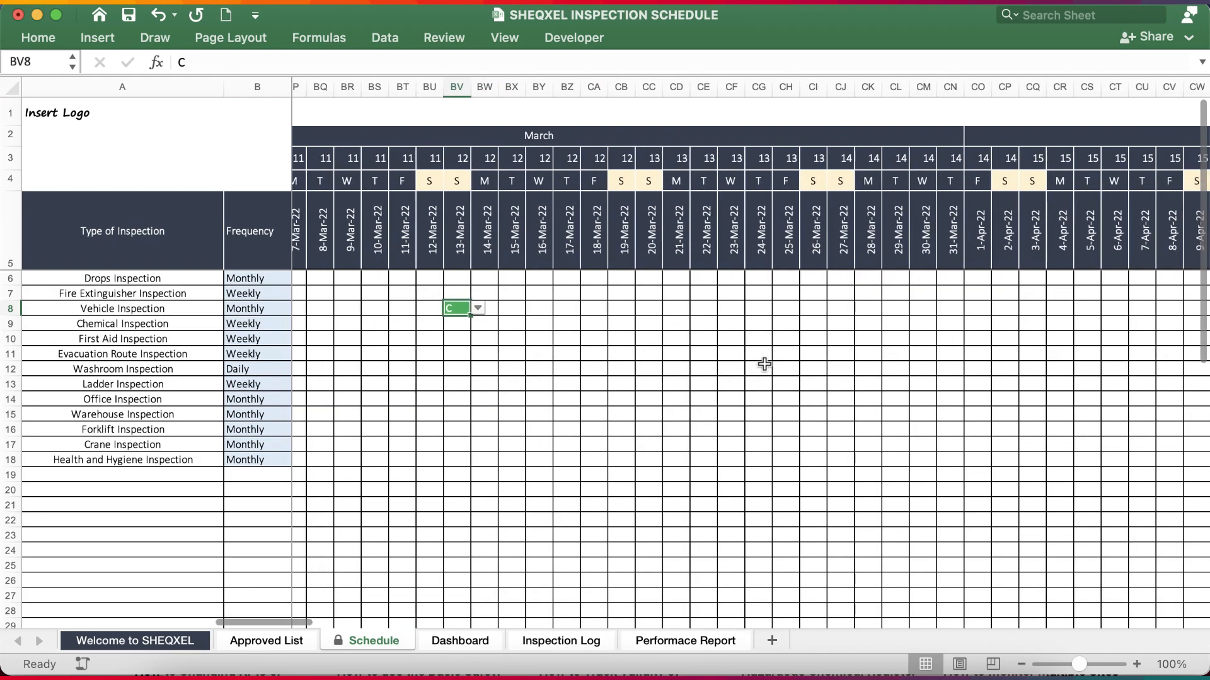
{"action": "scroll", "coordinate": [764, 364], "scroll_direction": "right", "scroll_amount": 4}
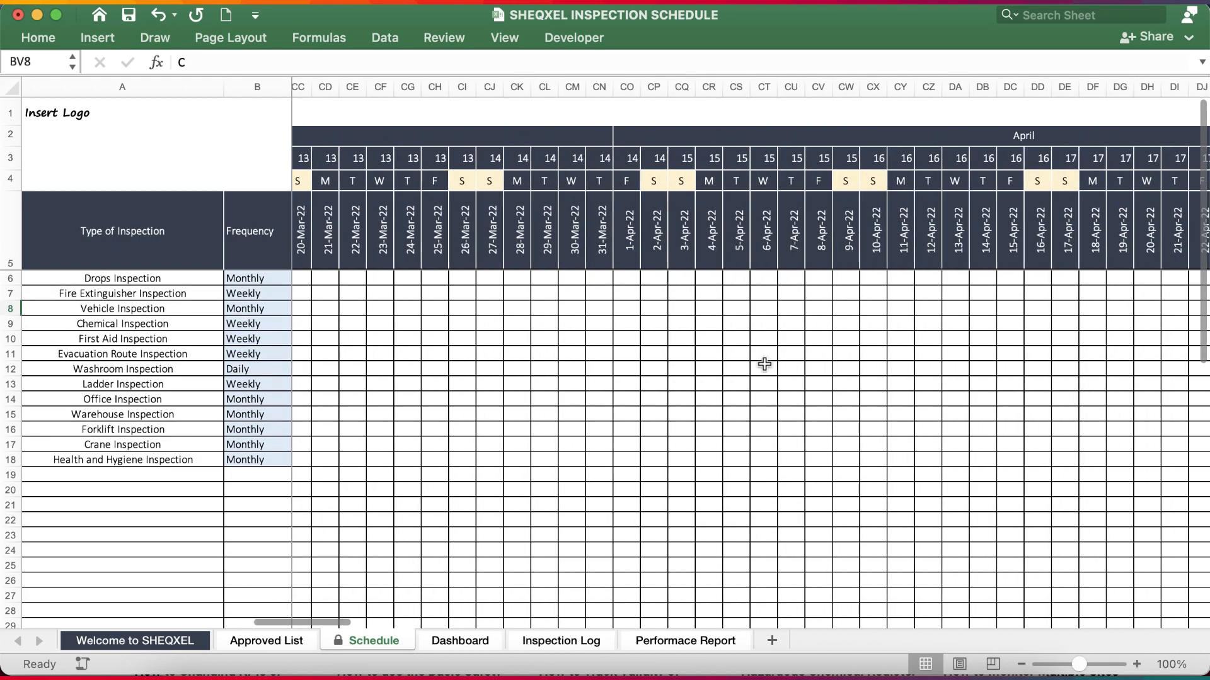
Refresh all data on the Dashboard sheet to update the inspection charts.
{"action": "left_click", "coordinate": [452, 641]}
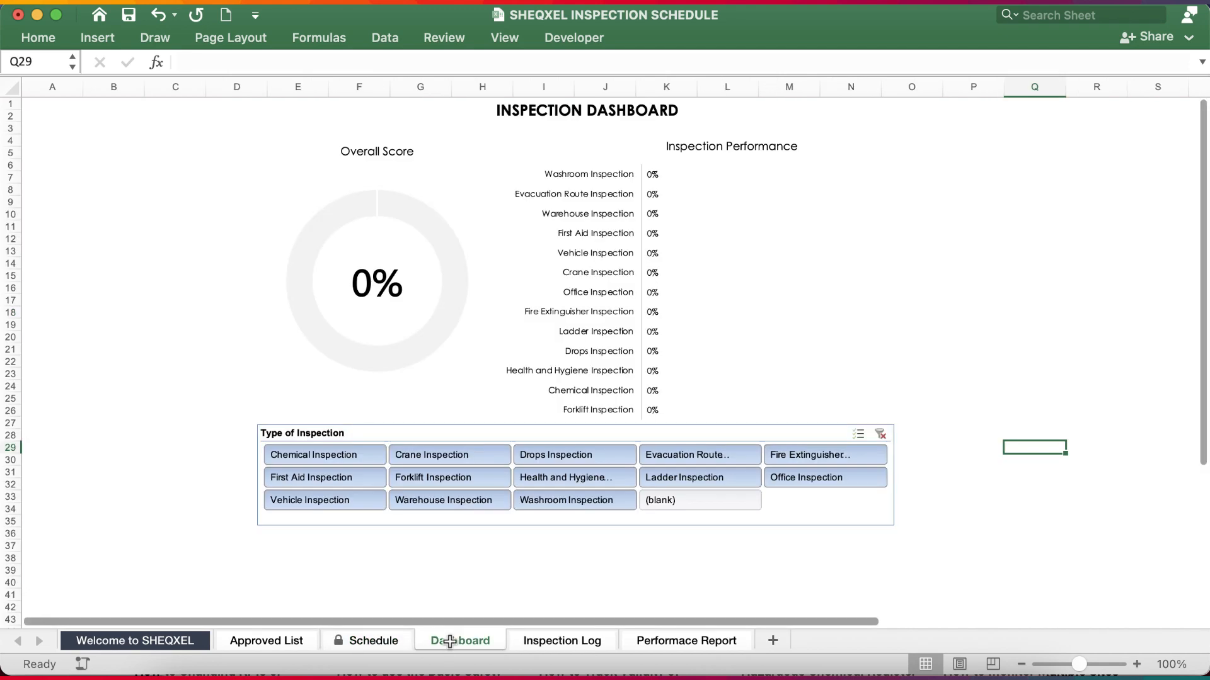
{"action": "left_click", "coordinate": [380, 39]}
{"action": "left_click", "coordinate": [101, 74]}
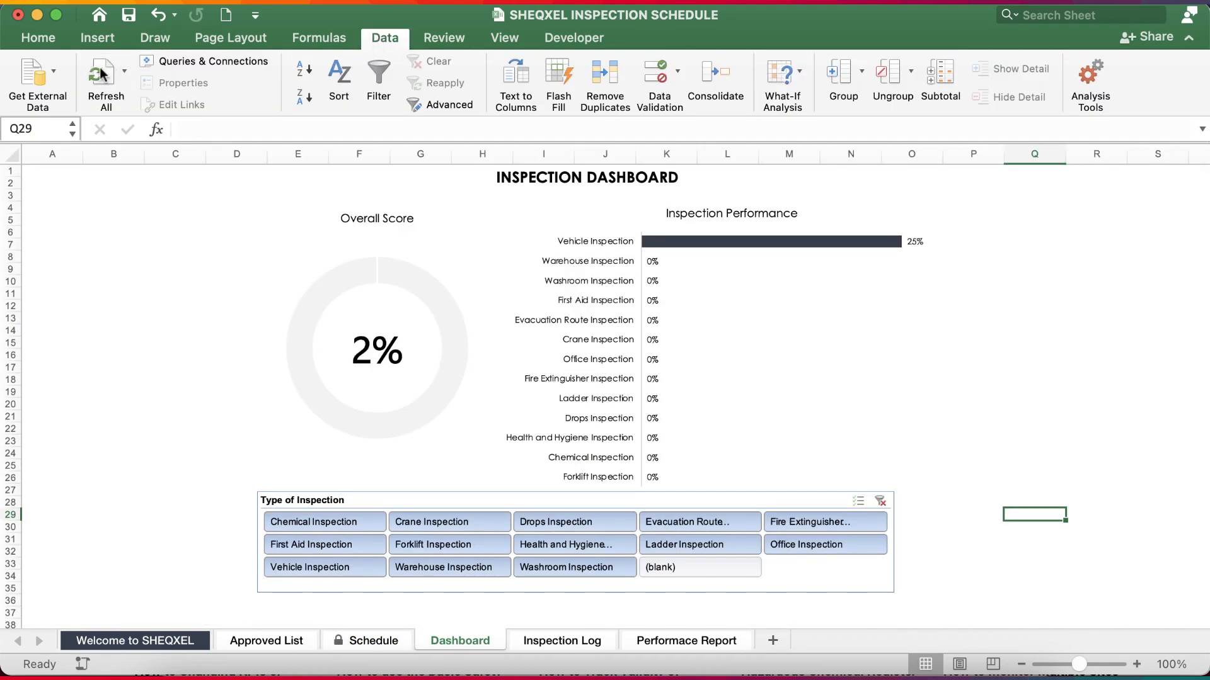
{"action": "left_click", "coordinate": [1190, 39]}
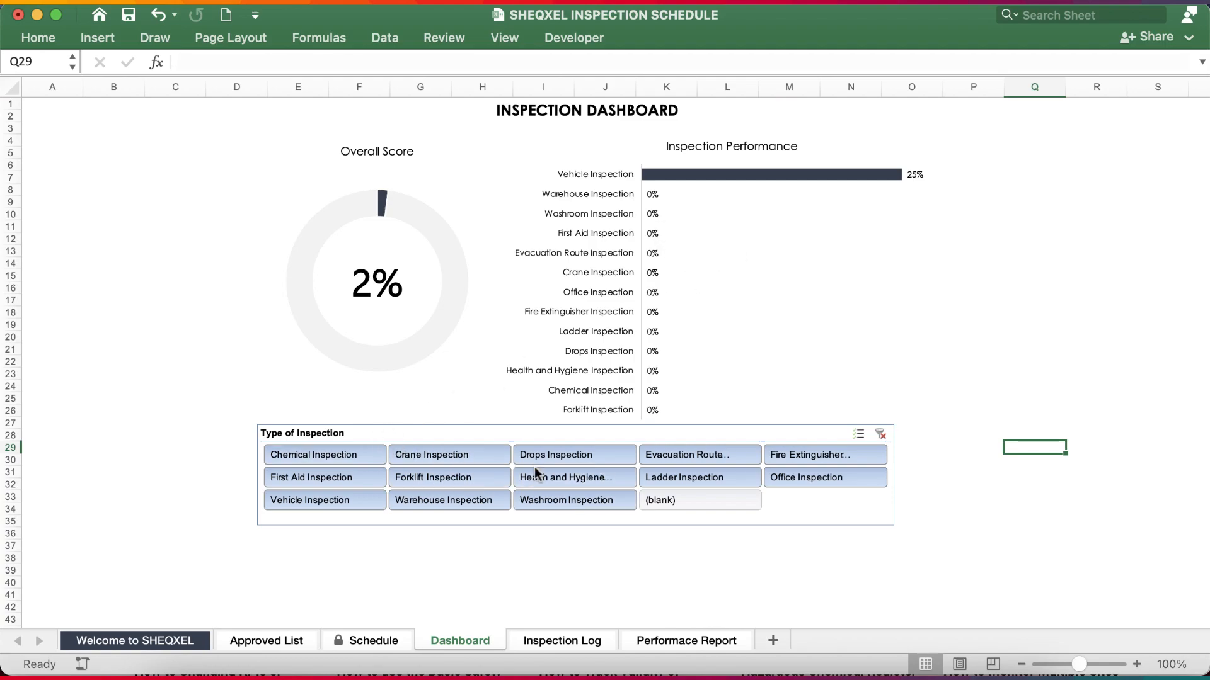
Filter the dashboard to Vehicle Inspection and reselect all types from Chemical Inspection through Washroom Inspection.
{"action": "left_click", "coordinate": [328, 498]}
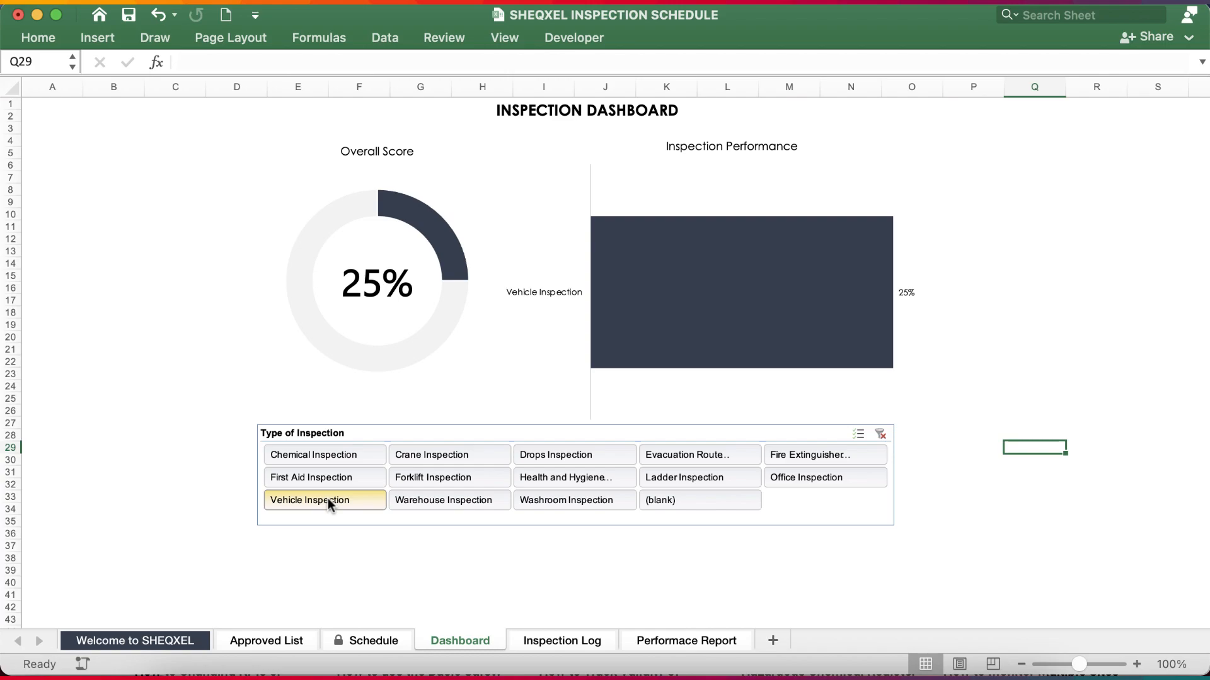
{"action": "left_click_drag", "start_coordinate": [323, 454], "coordinate": [562, 501]}
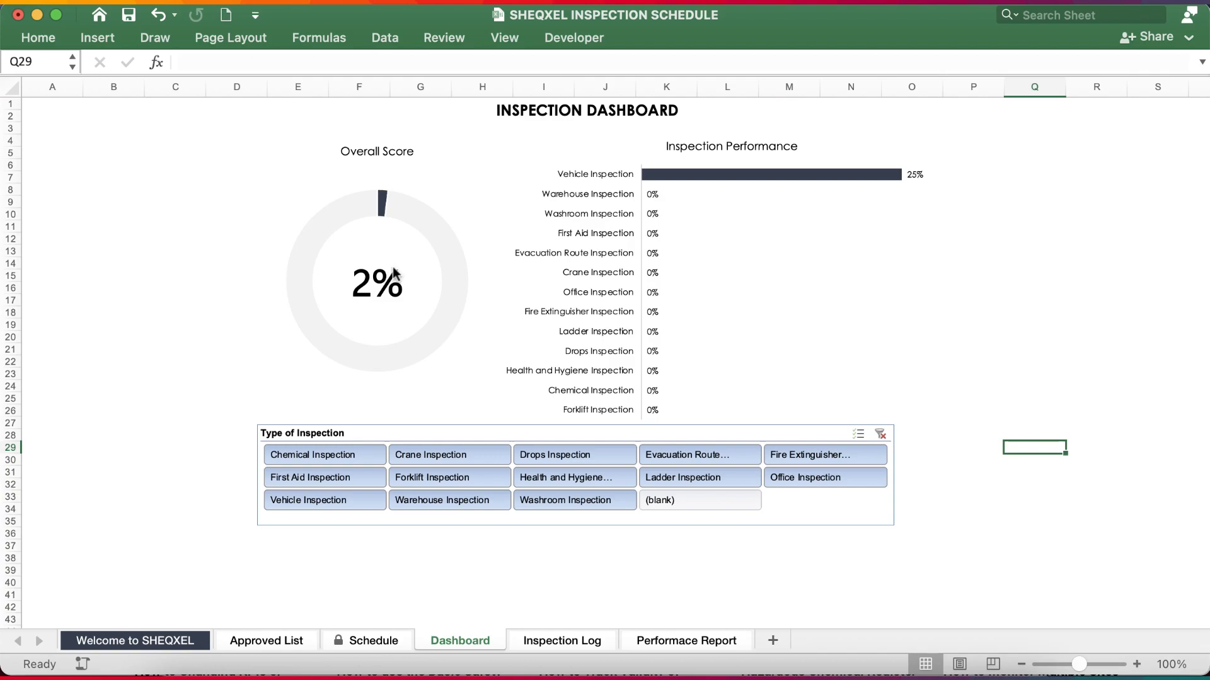
{"action": "scroll", "coordinate": [394, 272], "scroll_direction": "up", "scroll_amount": 5, "text": "ctrl"}
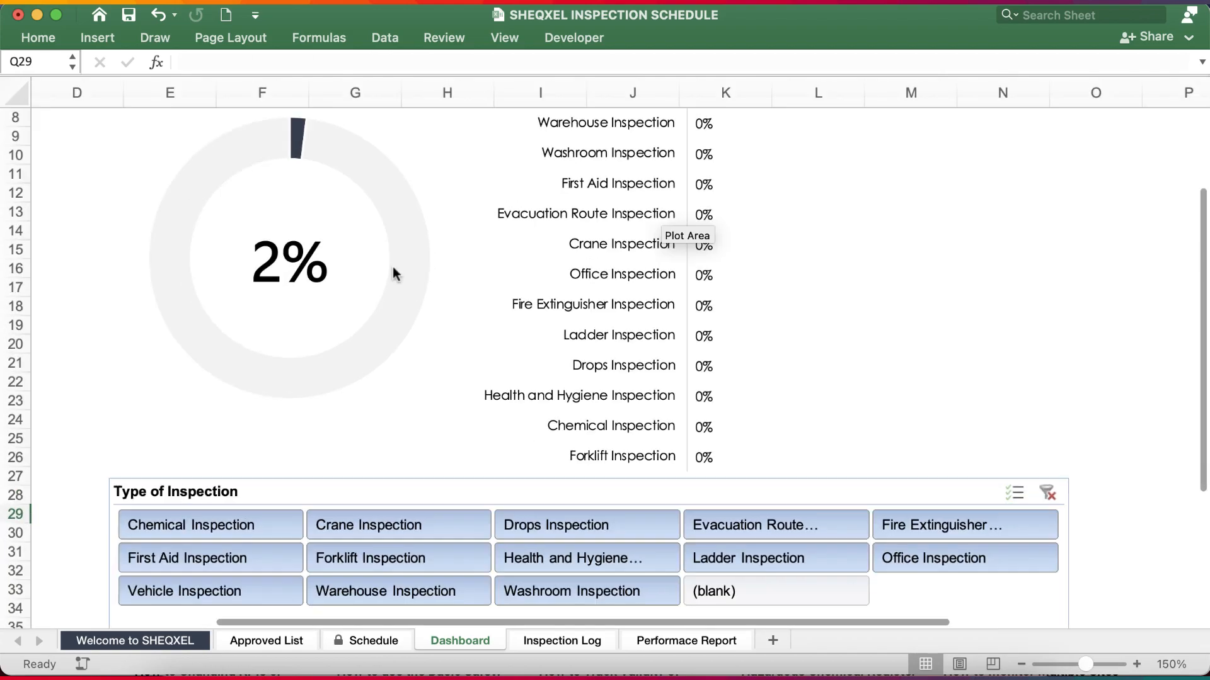
{"action": "left_click", "coordinate": [1022, 664]}
{"action": "left_click", "coordinate": [1021, 664]}
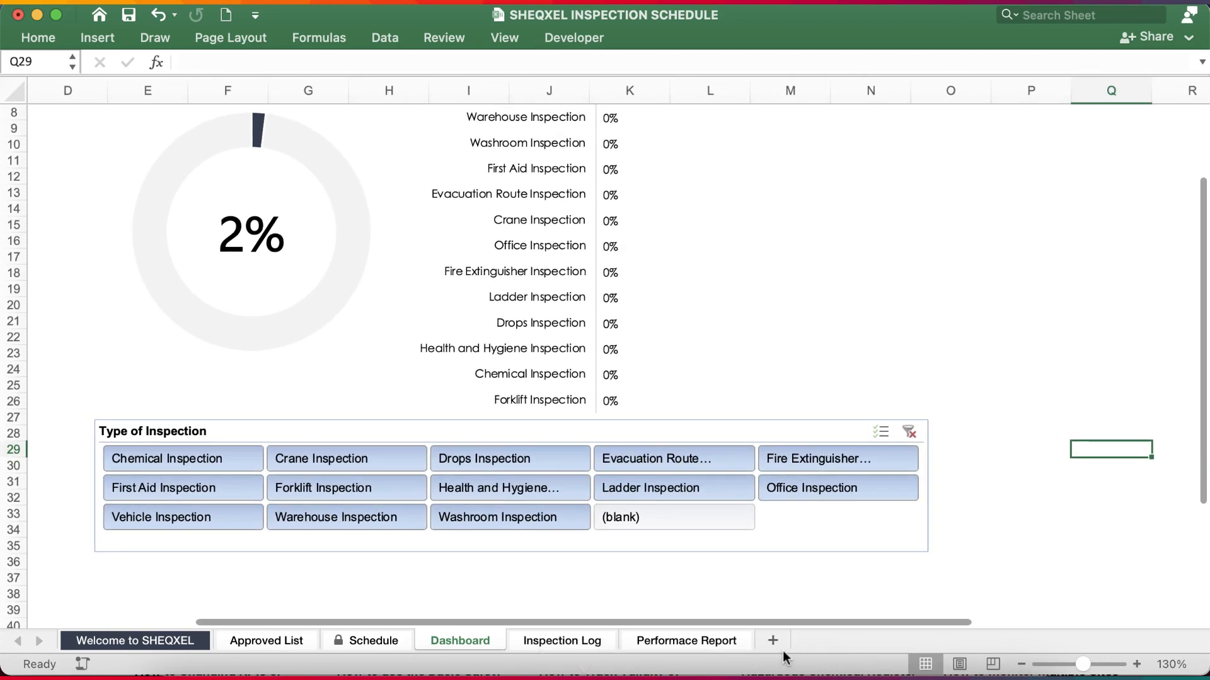
Check the first entry's inspection type choices in the Inspection Log, and view the Performace Report and Welcome to SHEQXEL sheets.
{"action": "left_click", "coordinate": [598, 643]}
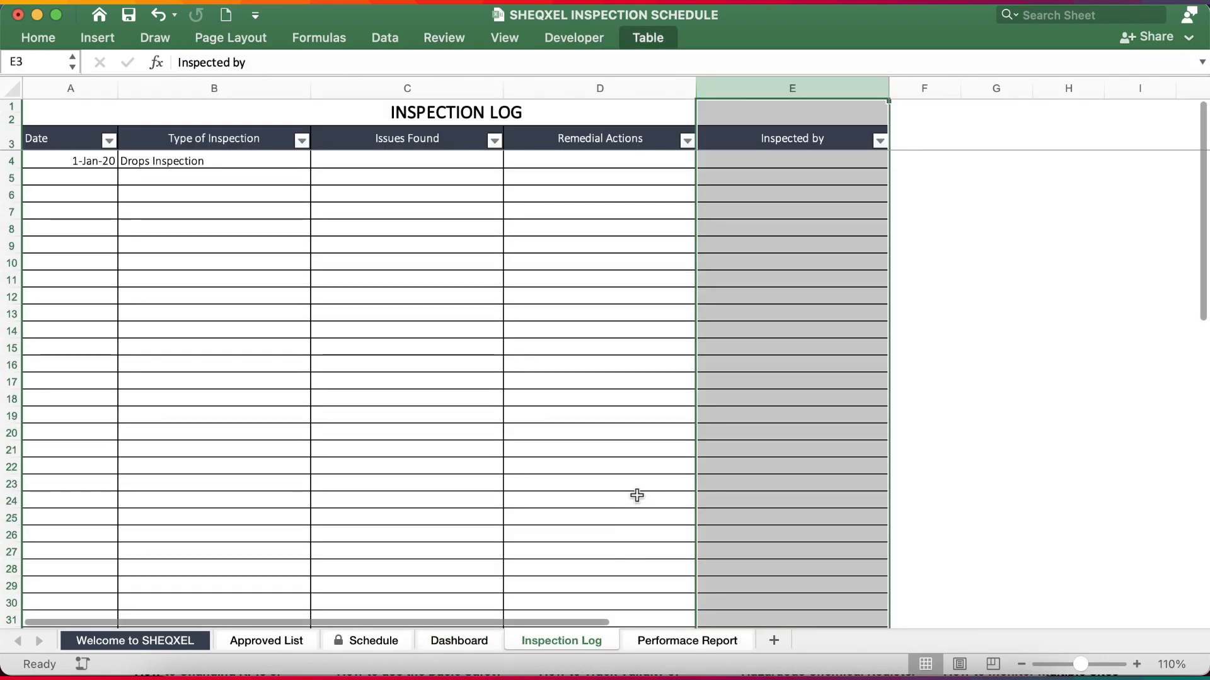
{"action": "left_click", "coordinate": [173, 159]}
{"action": "left_click", "coordinate": [330, 164]}
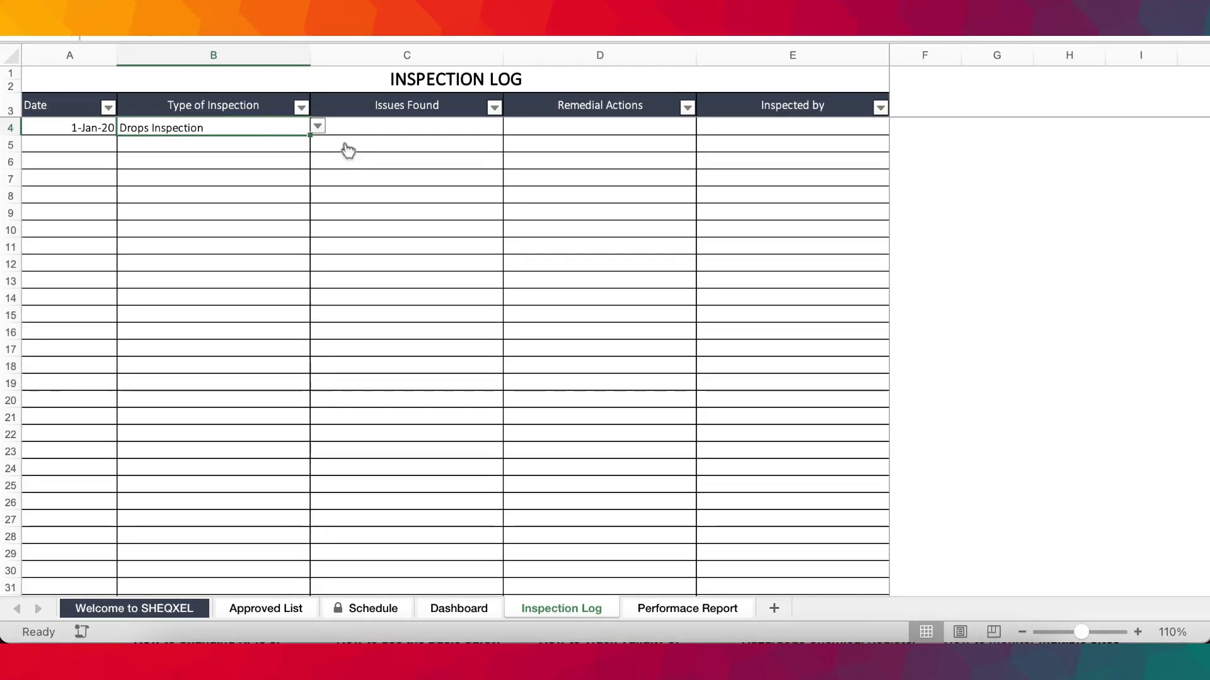
{"action": "left_click", "coordinate": [317, 141]}
{"action": "key", "text": "Escape"}
{"action": "left_click", "coordinate": [674, 607]}
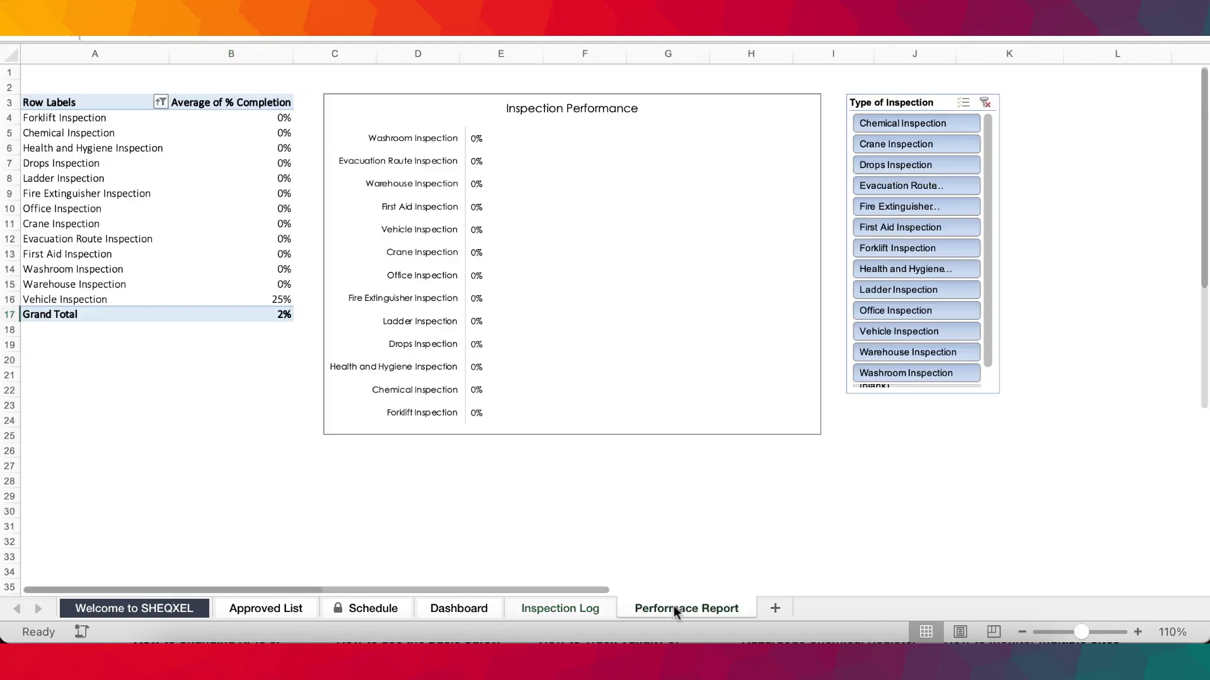
{"action": "left_click", "coordinate": [178, 608]}
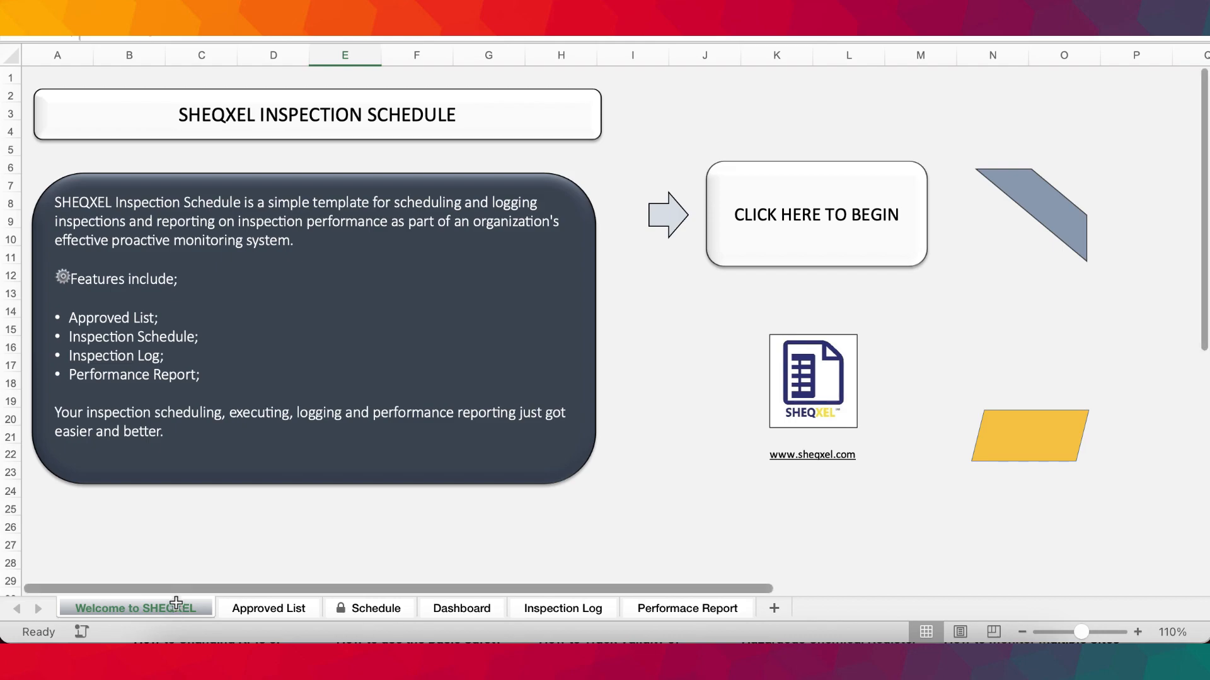